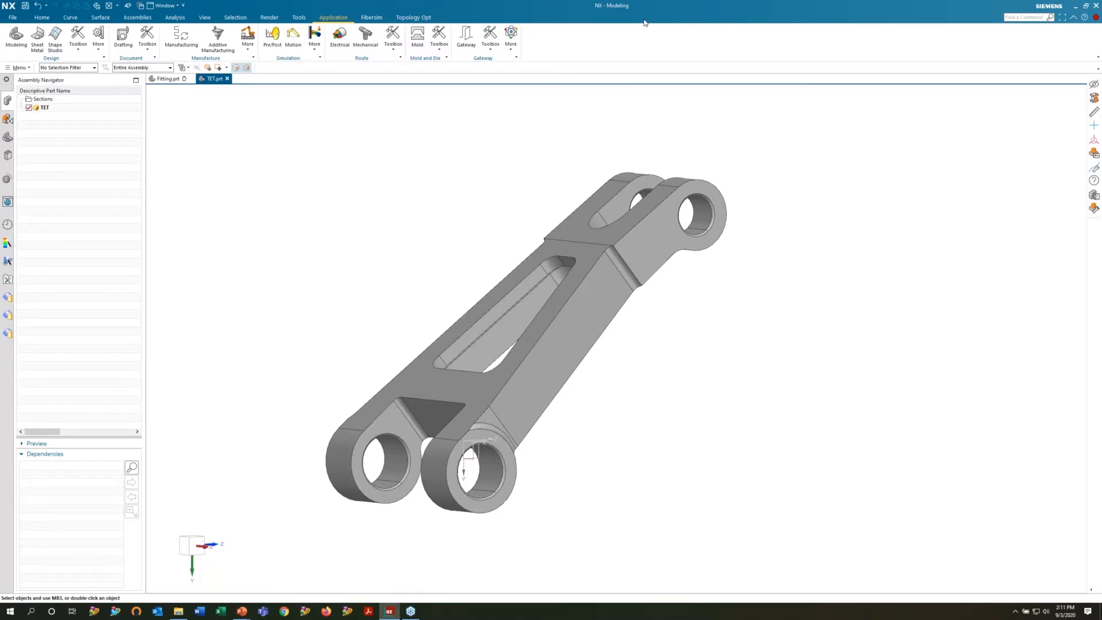
Switch to Pre/Post and create a Simcenter Nastran structural FEM and simulation with an idealized part for the arm
middle_drag(527, 322, 554, 320)
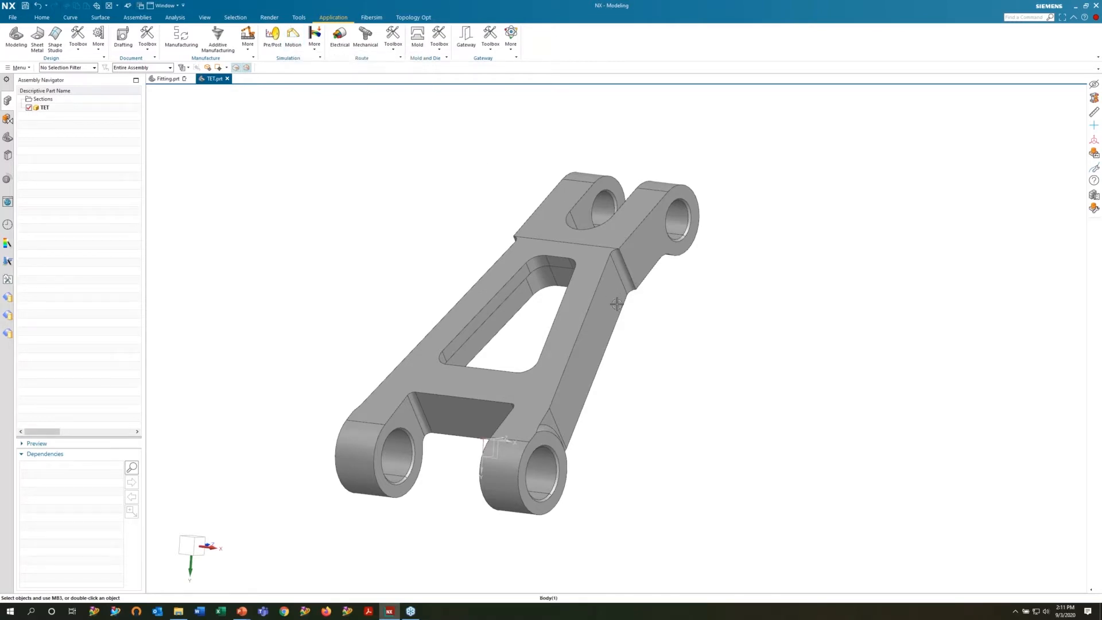
click(273, 39)
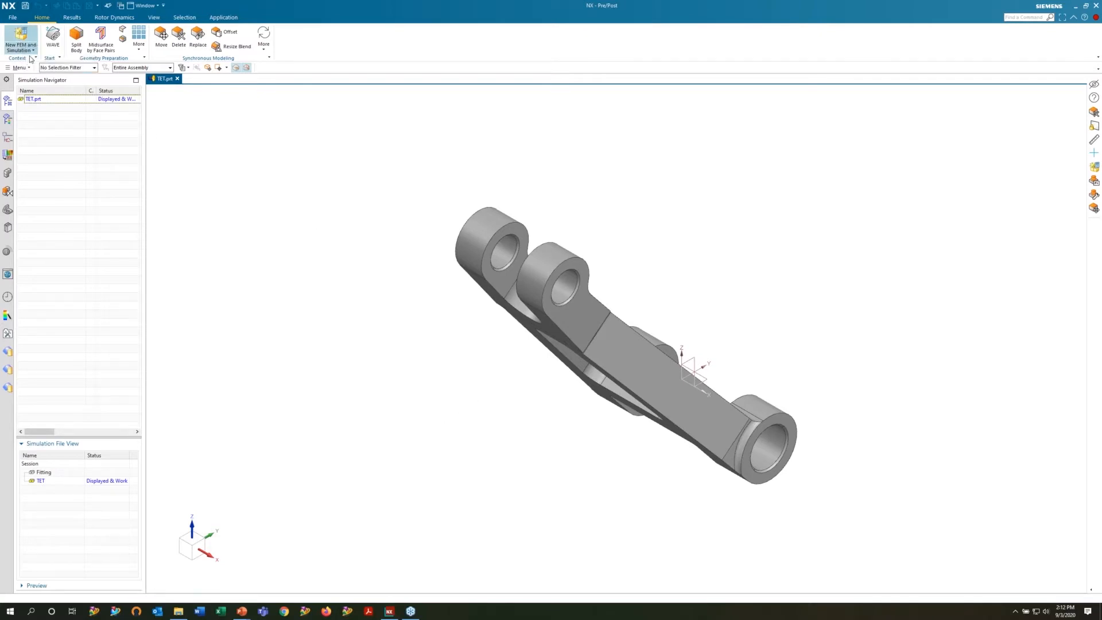
click(21, 39)
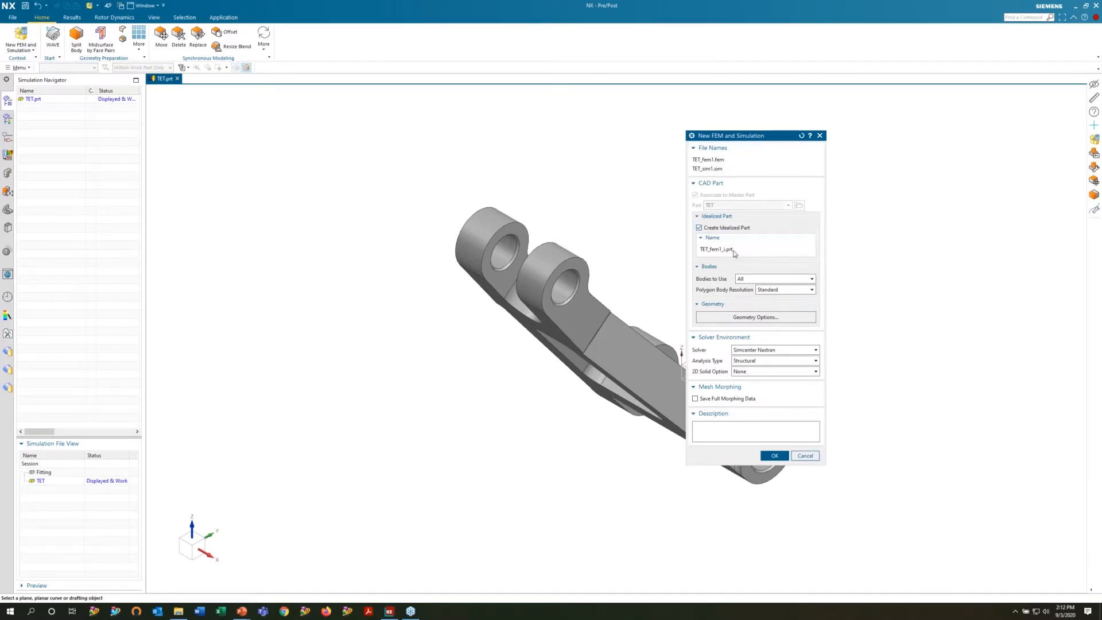
click(772, 457)
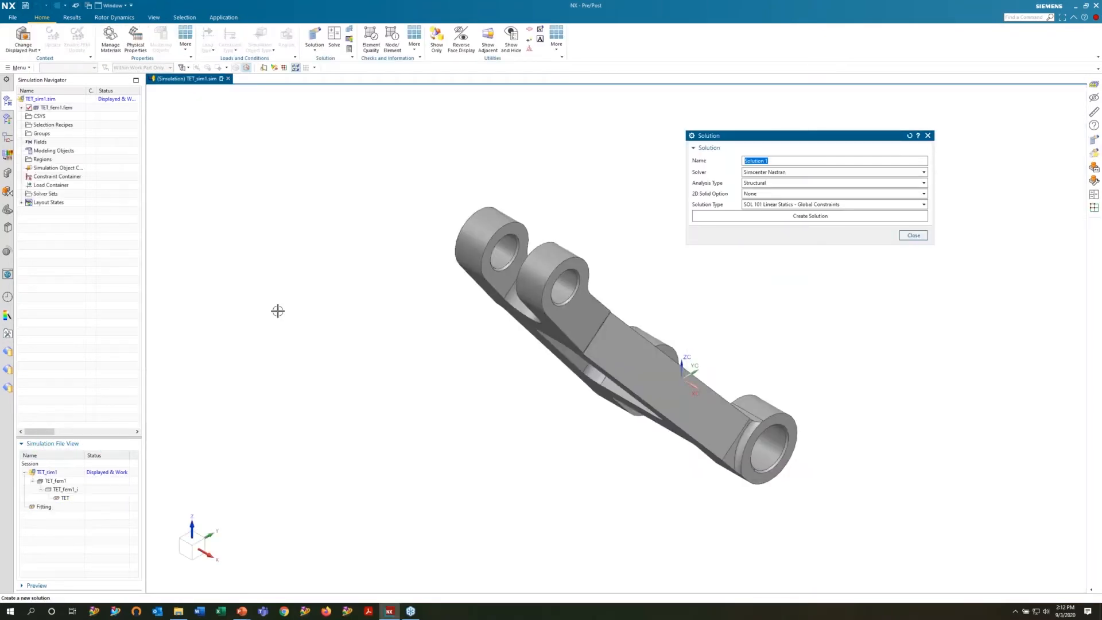
Create the structural solution Solution 1 of type SOL 101 Linear Statics - Global Constraints
key(Return)
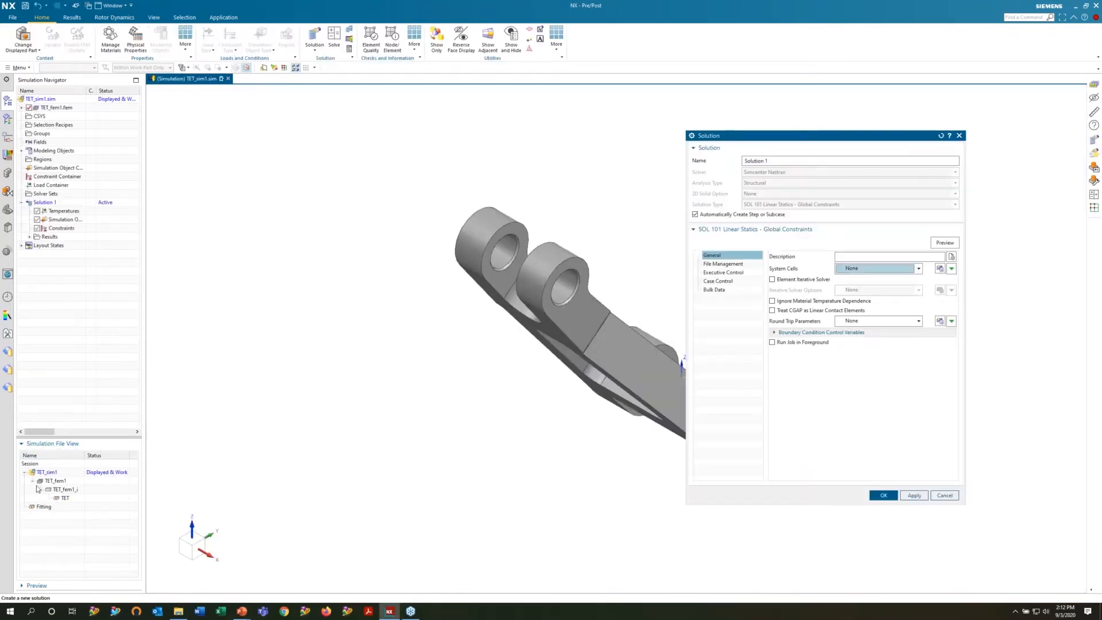
click(884, 495)
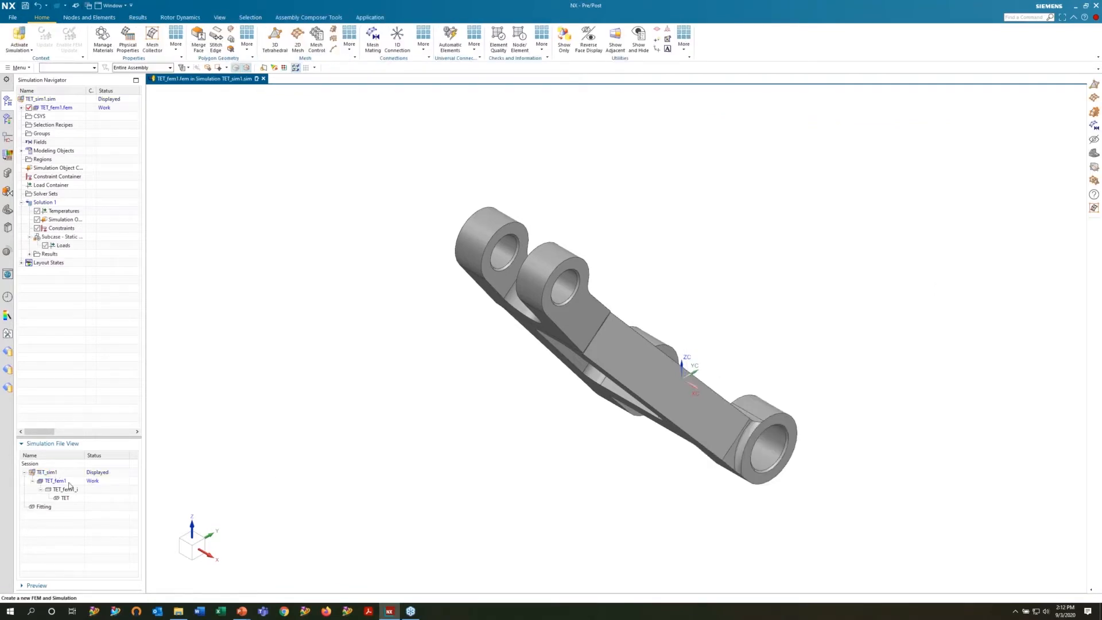
Make the idealized part TET_fem1_i the displayed part and dismiss the geometry warning
drag(84, 455, 98, 455)
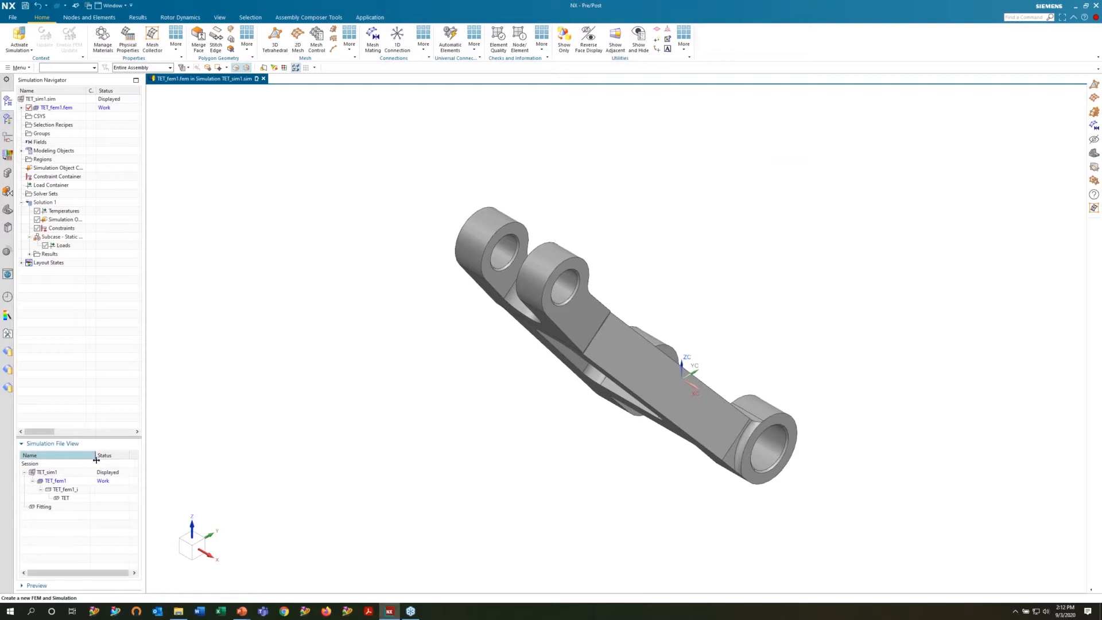
middle_drag(428, 377, 504, 265)
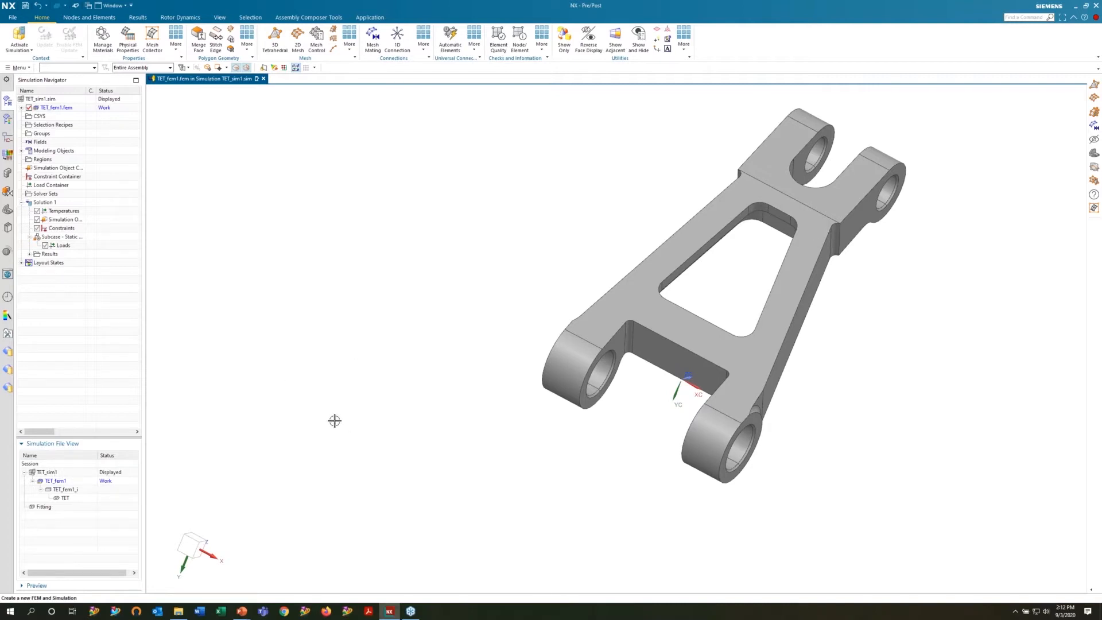
double_click(67, 490)
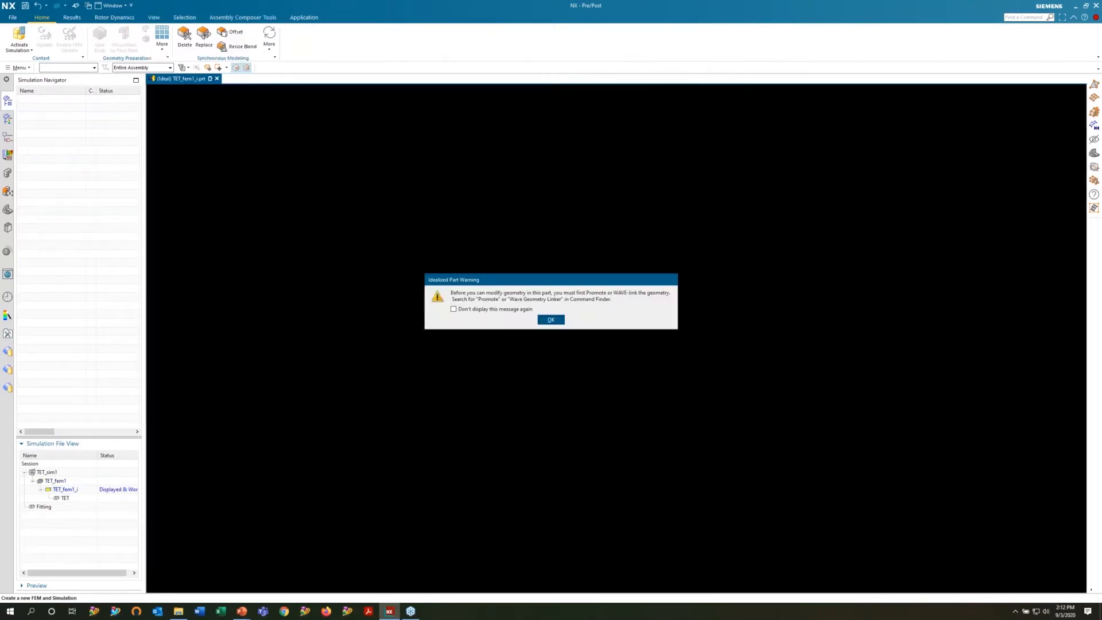
click(550, 320)
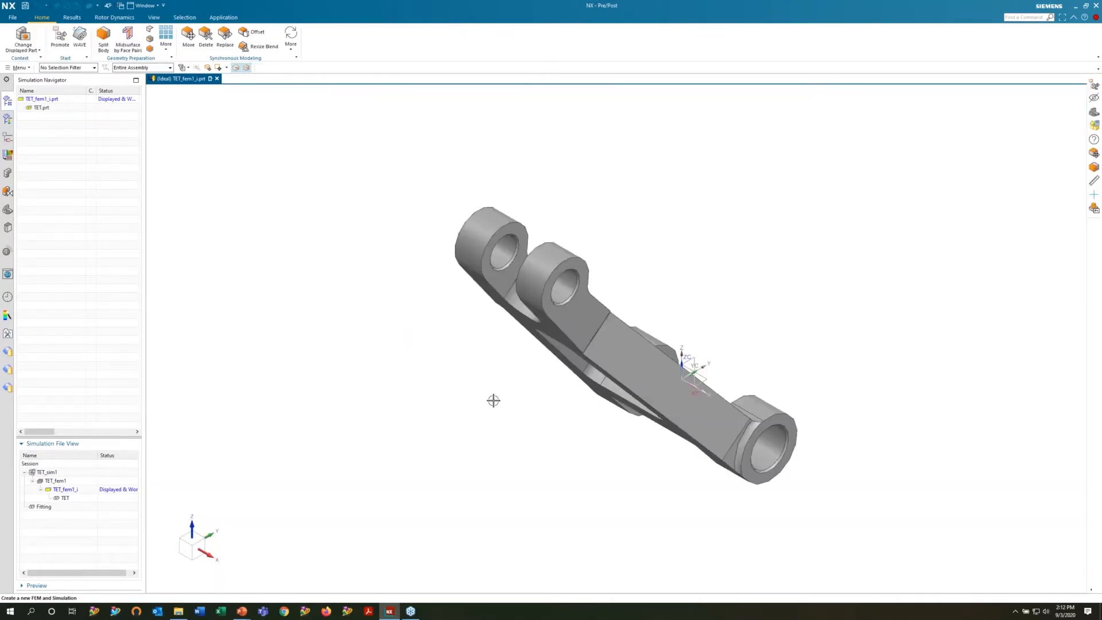
Promote the arm's solid body into the idealized part
middle_drag(466, 397, 574, 310)
click(59, 37)
click(558, 297)
click(733, 189)
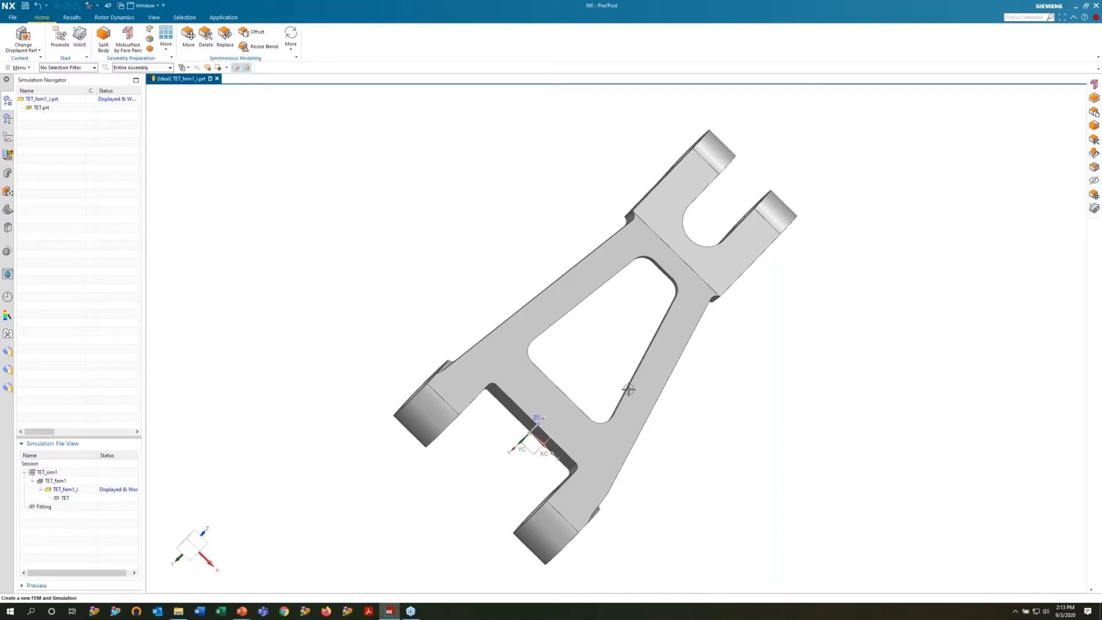
Idealize the arm body with automatic blend removal up to radius 0.2, excluding the blends outside the central window's edges
mouse_move(616, 338)
middle_down()
mouse_move(631, 331)
mouse_move(615, 337)
middle_up()
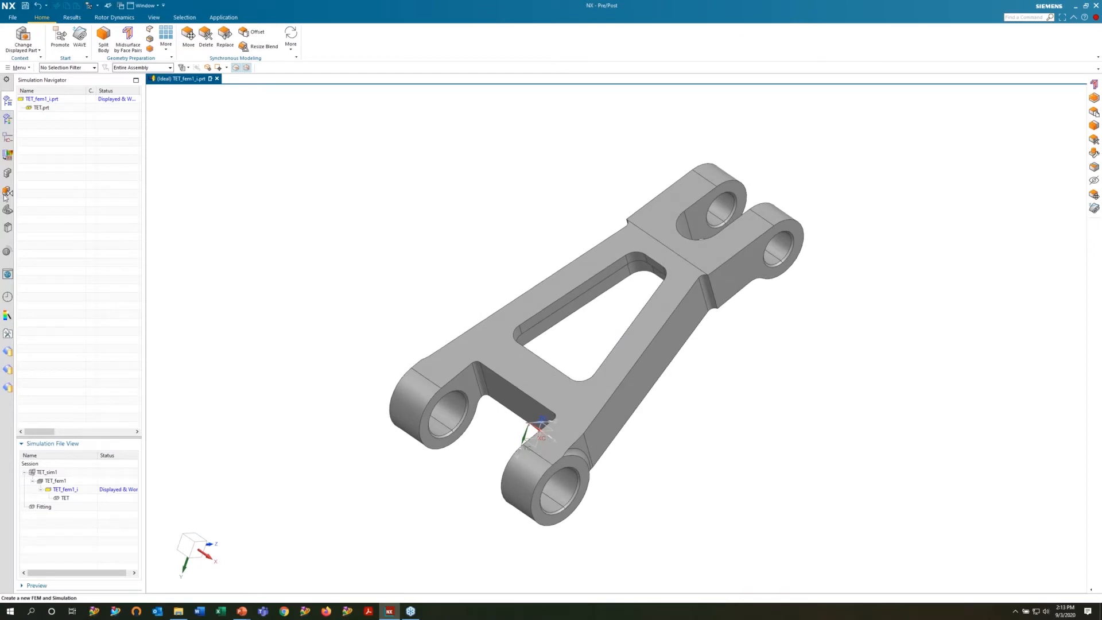
click(150, 49)
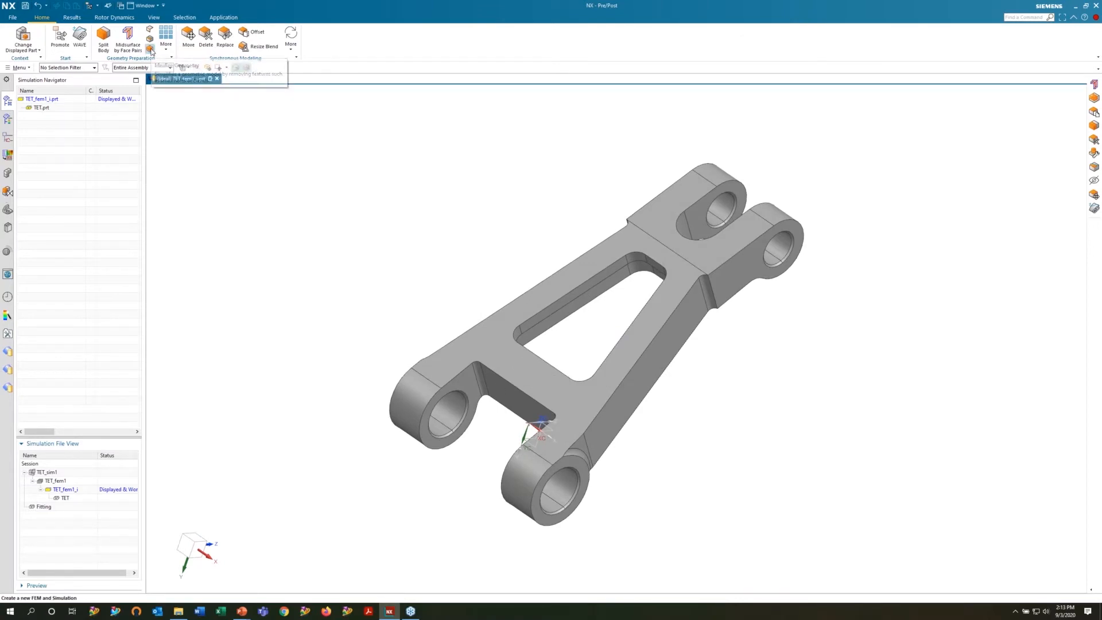
click(566, 294)
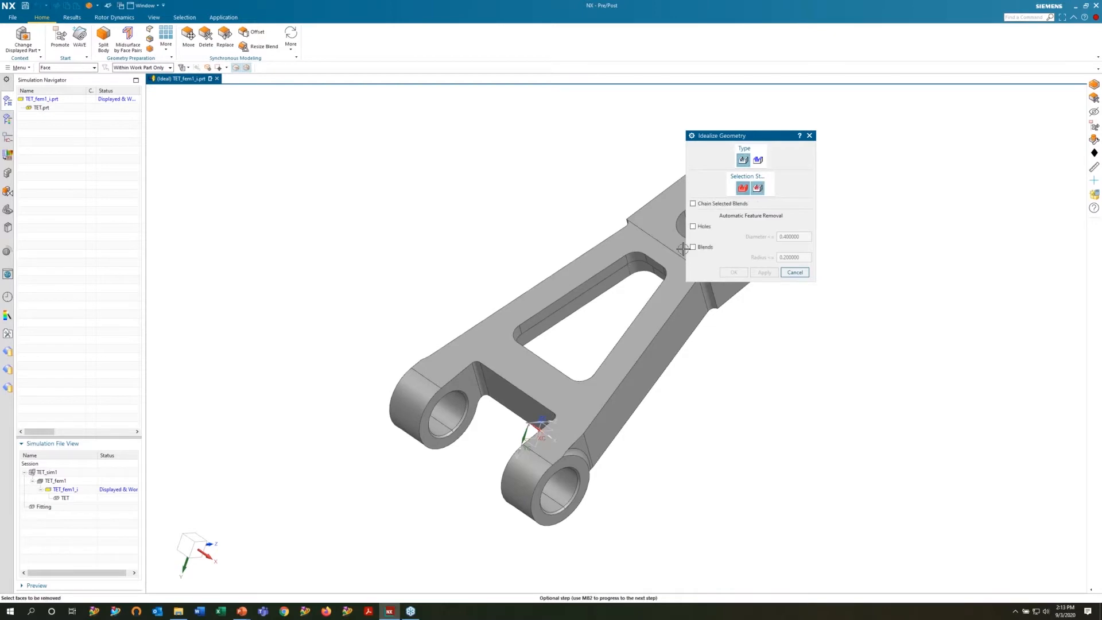
click(694, 248)
drag(744, 139, 858, 106)
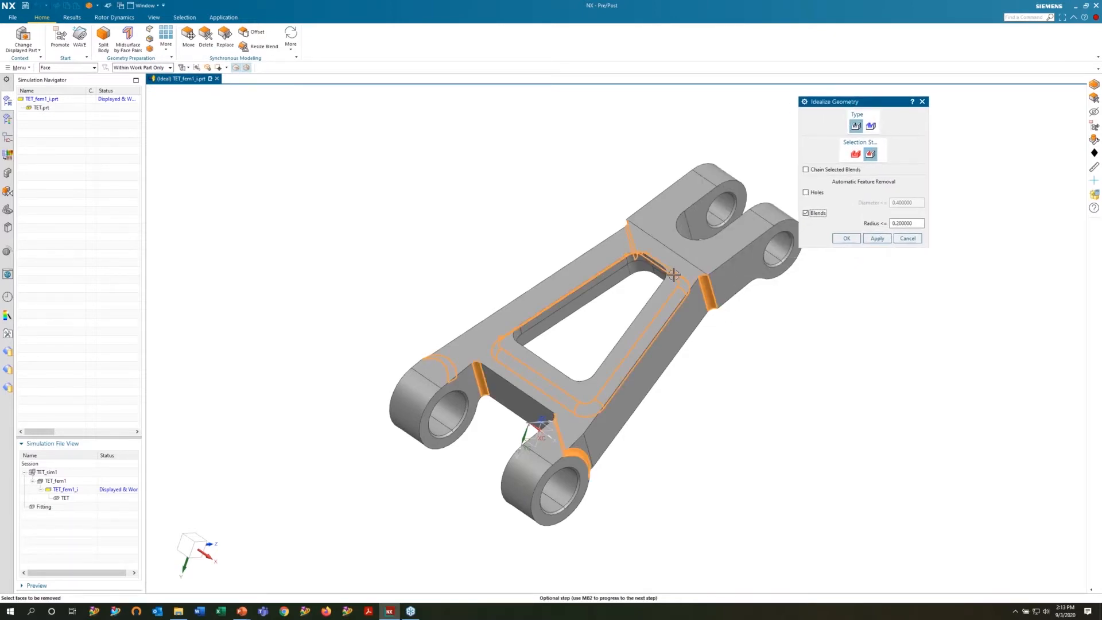
click(706, 305)
shift+click(706, 294)
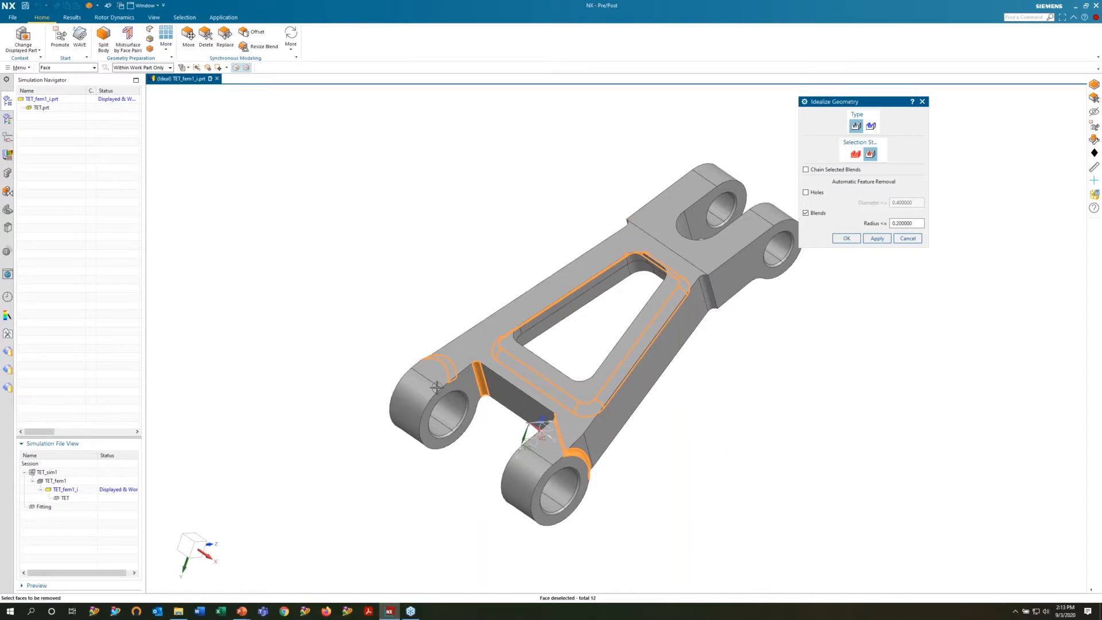
shift+click(445, 360)
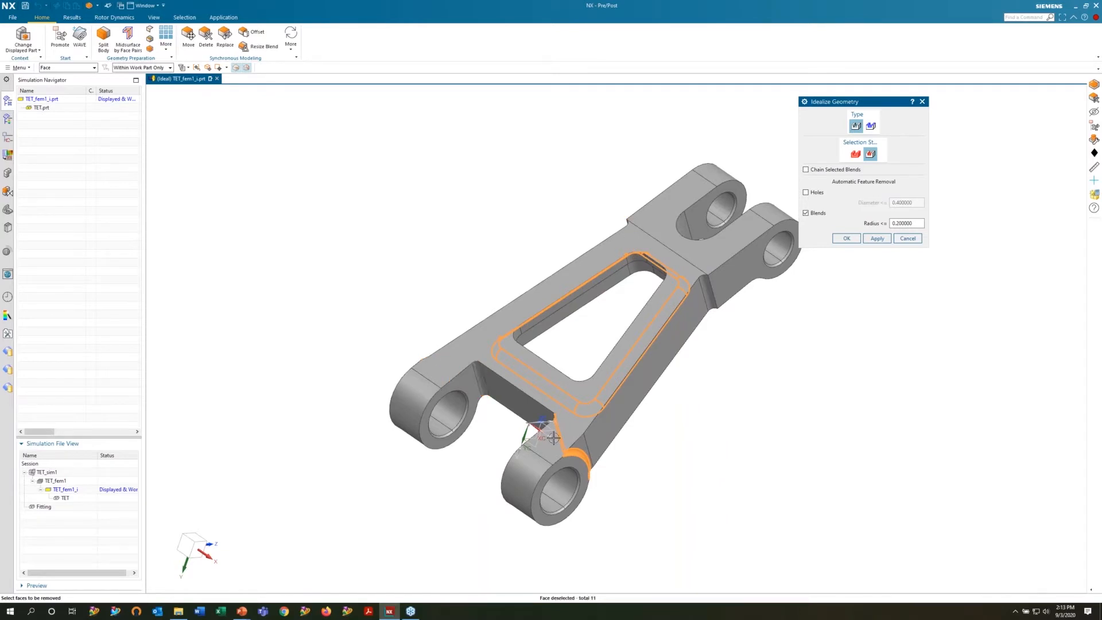
shift+click(581, 453)
Enable chained blend selection and add the lug holes' edge blends to the faces being removed
click(822, 169)
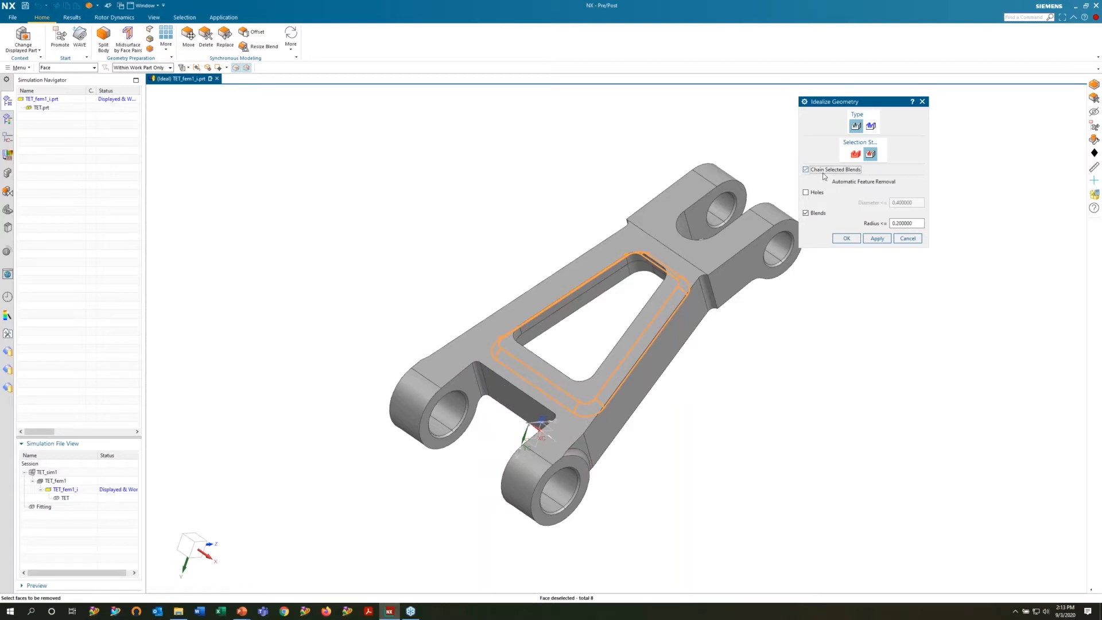
click(578, 481)
click(463, 418)
click(784, 264)
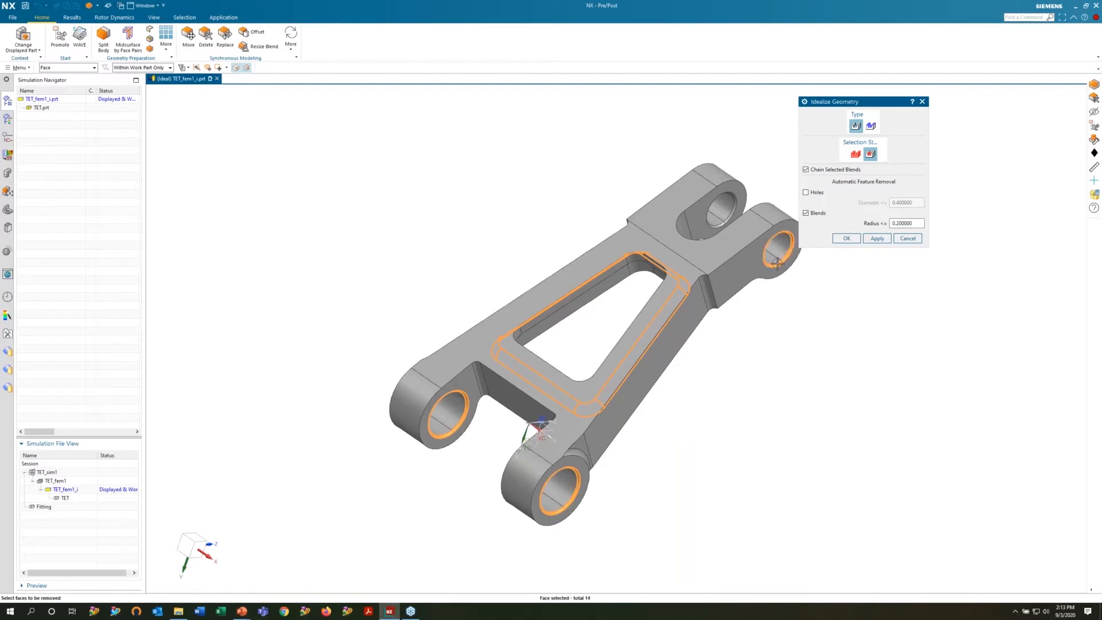
click(717, 223)
Complete the selection of the remaining hole-edge blends on both ends of the arm and remove the selected faces
middle_drag(573, 216, 687, 179)
scroll(687, 179, up, 5)
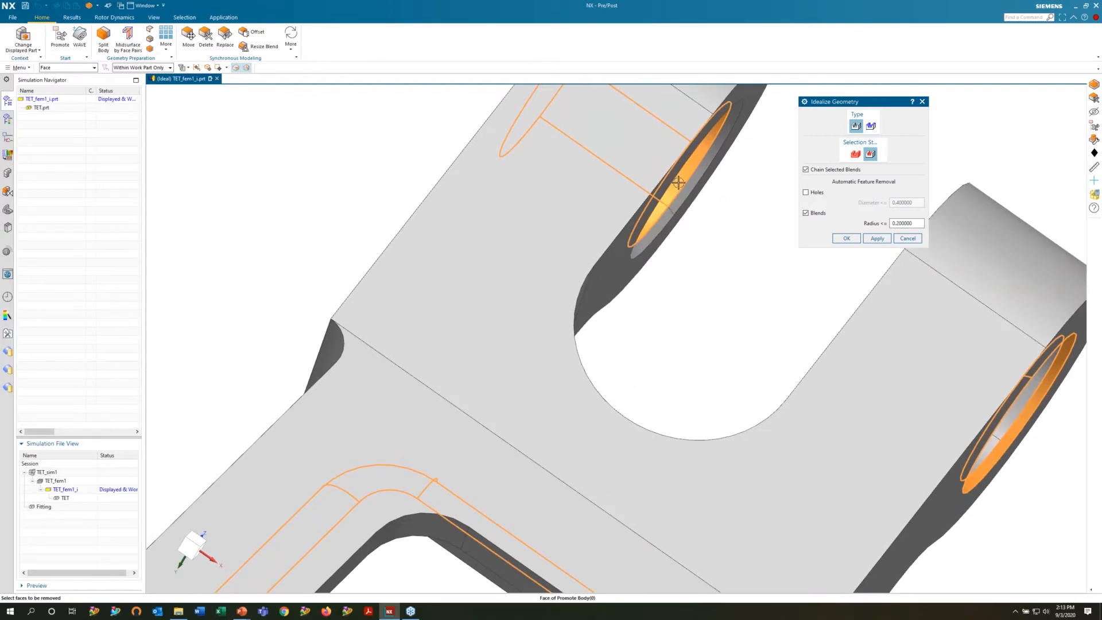
scroll(680, 188, down, 5)
middle_drag(680, 188, 745, 221)
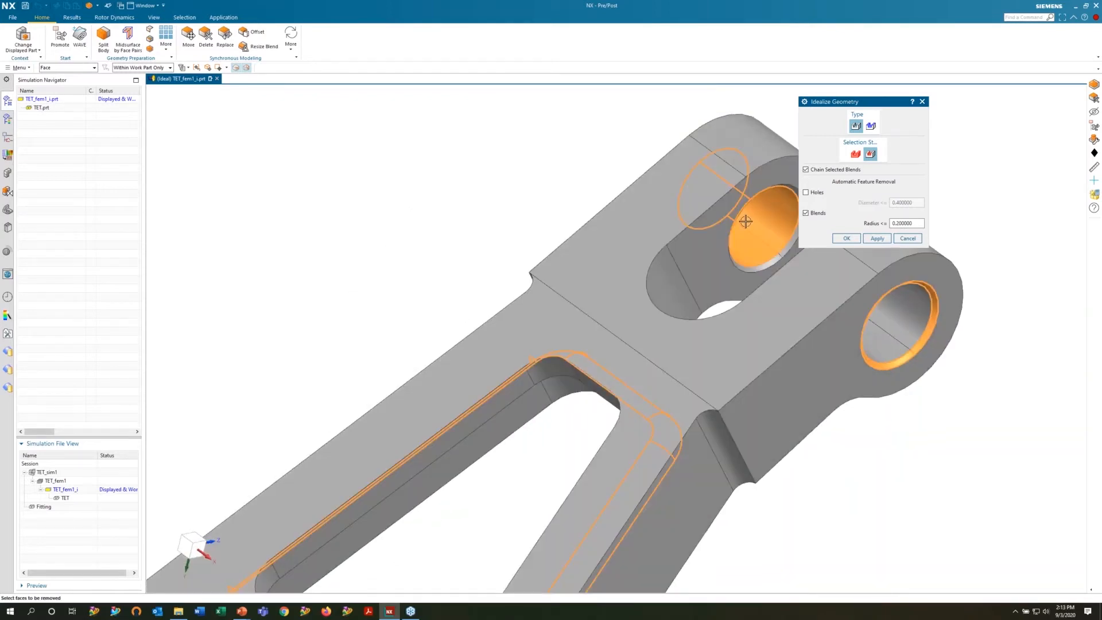
scroll(763, 276, down, 5)
middle_drag(760, 290, 763, 254)
scroll(762, 255, up, 4)
click(744, 254)
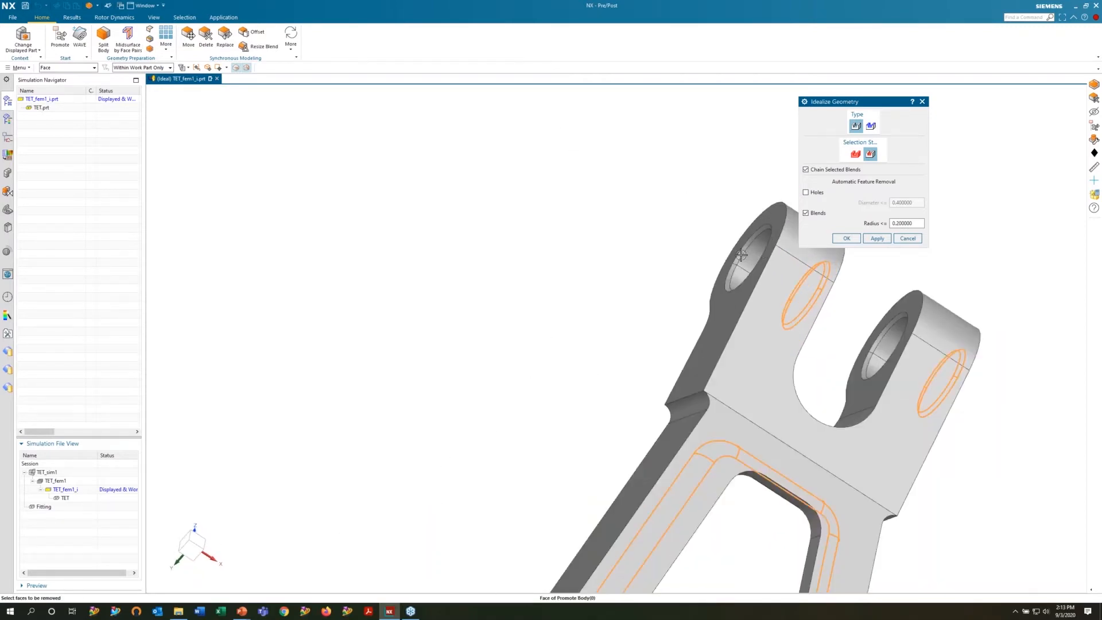
scroll(677, 301, down, 4)
scroll(542, 485, up, 8)
click(548, 482)
scroll(550, 485, down, 6)
click(848, 239)
Check the idealized arm, make TET_fem1 the displayed part, and close the update information window
middle_drag(660, 335, 586, 305)
scroll(649, 430, up, 6)
middle_drag(630, 354, 159, 474)
scroll(674, 391, down, 3)
scroll(674, 391, down, 2)
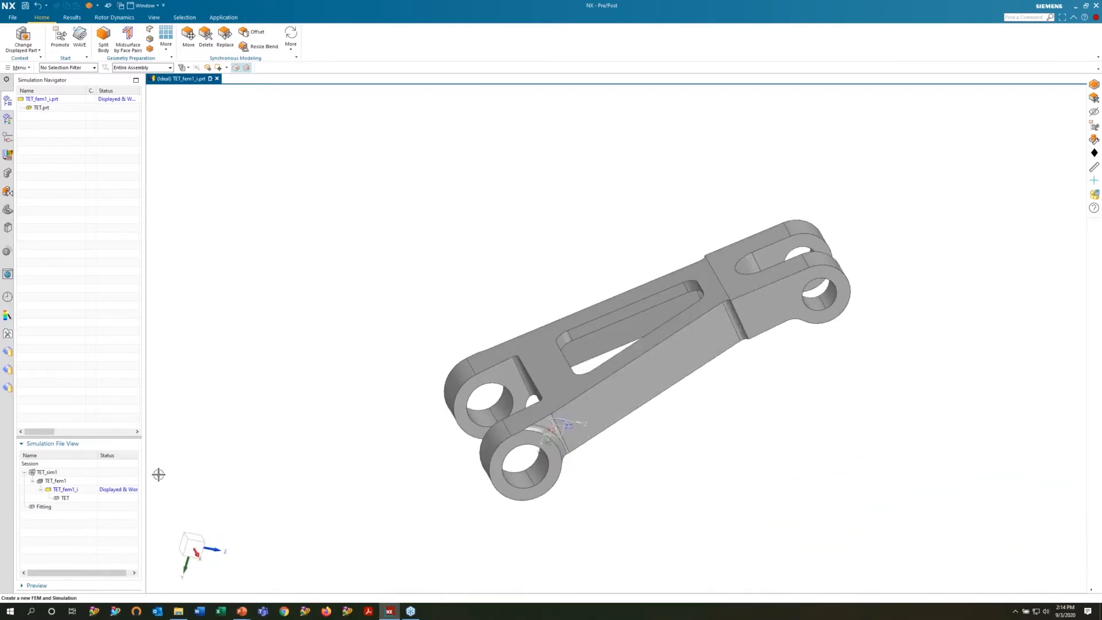
click(67, 499)
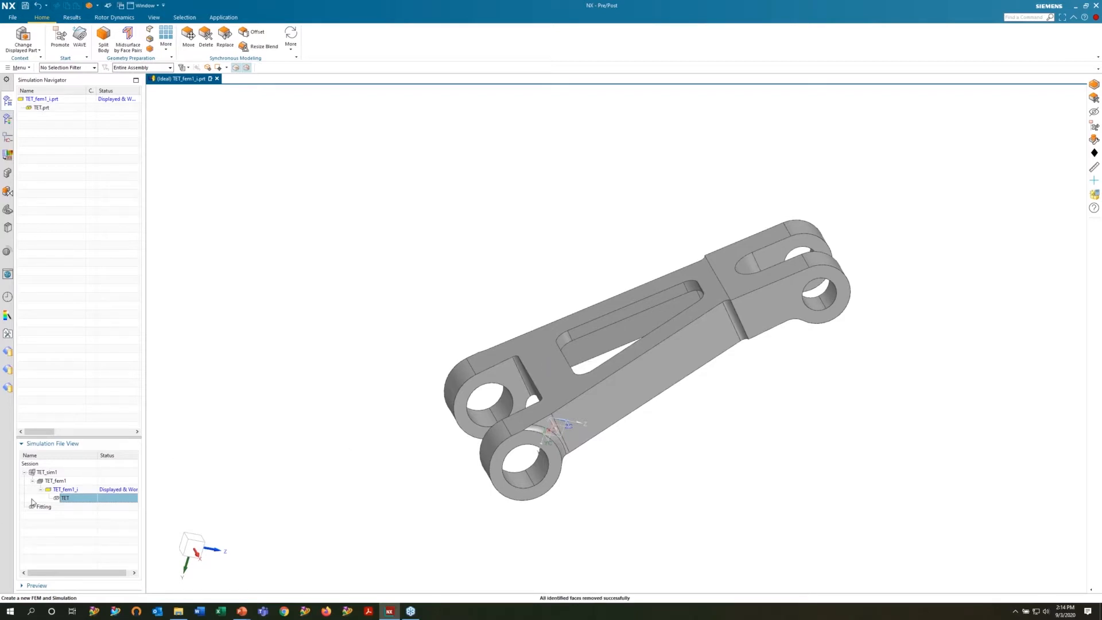
double_click(51, 482)
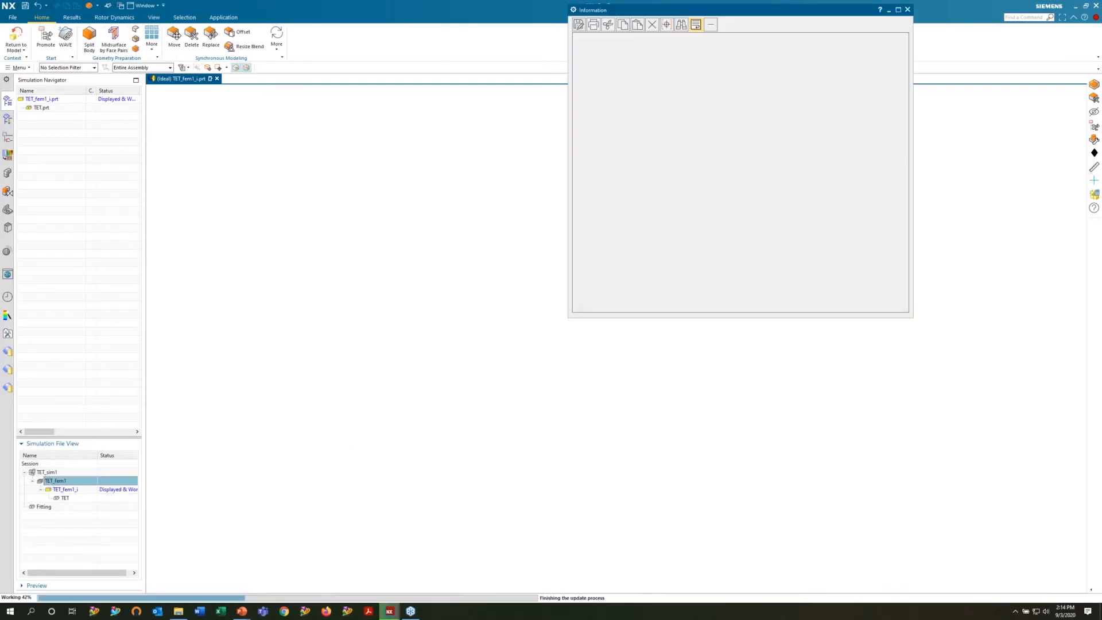
click(908, 10)
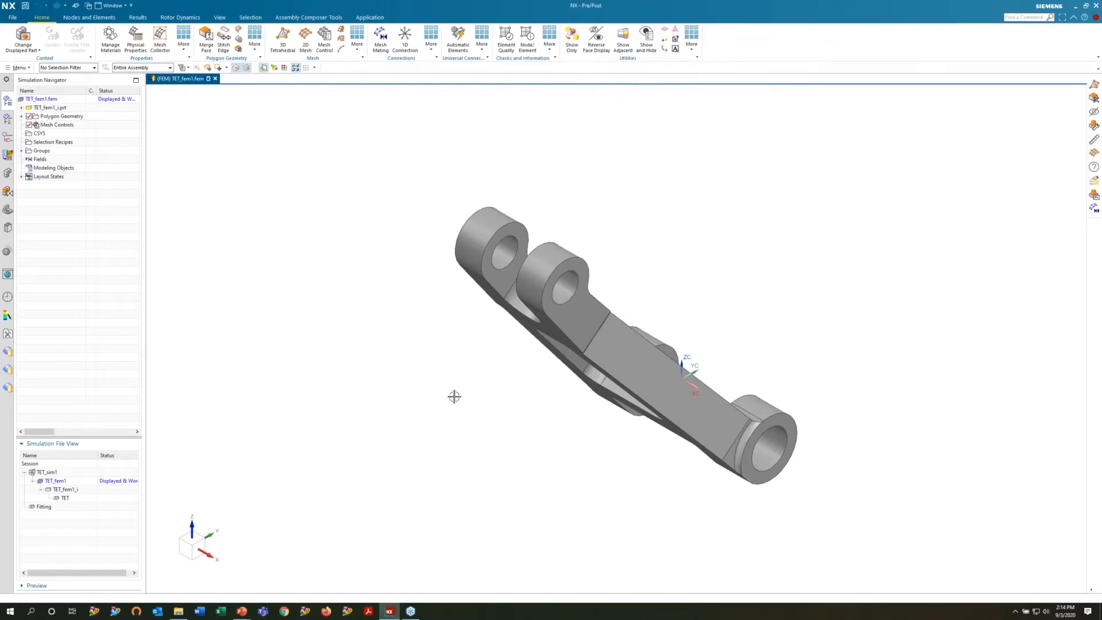
Merge two polygon faces on the near lug at the arm's narrow end with Merge Face
middle_drag(506, 361, 544, 225)
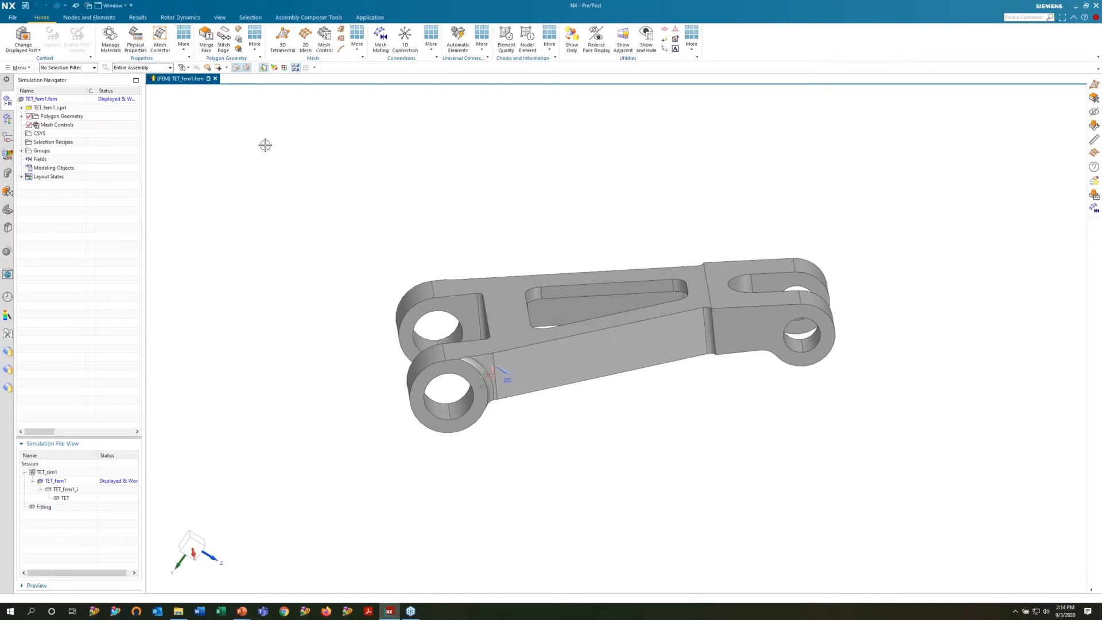
click(206, 39)
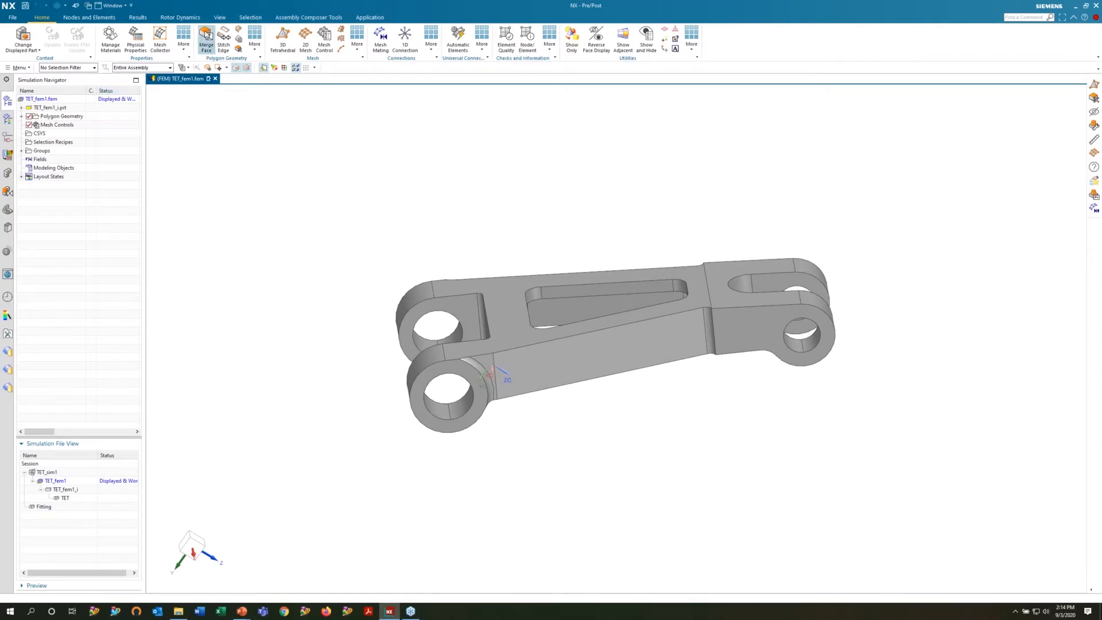
click(807, 349)
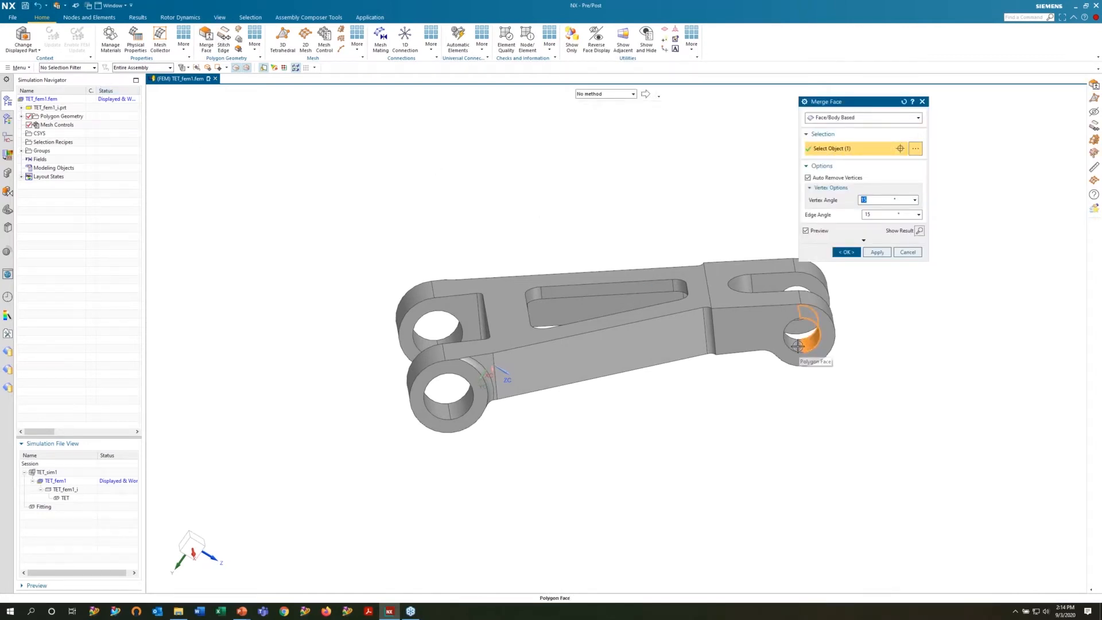
click(828, 310)
middle_drag(806, 299, 813, 294)
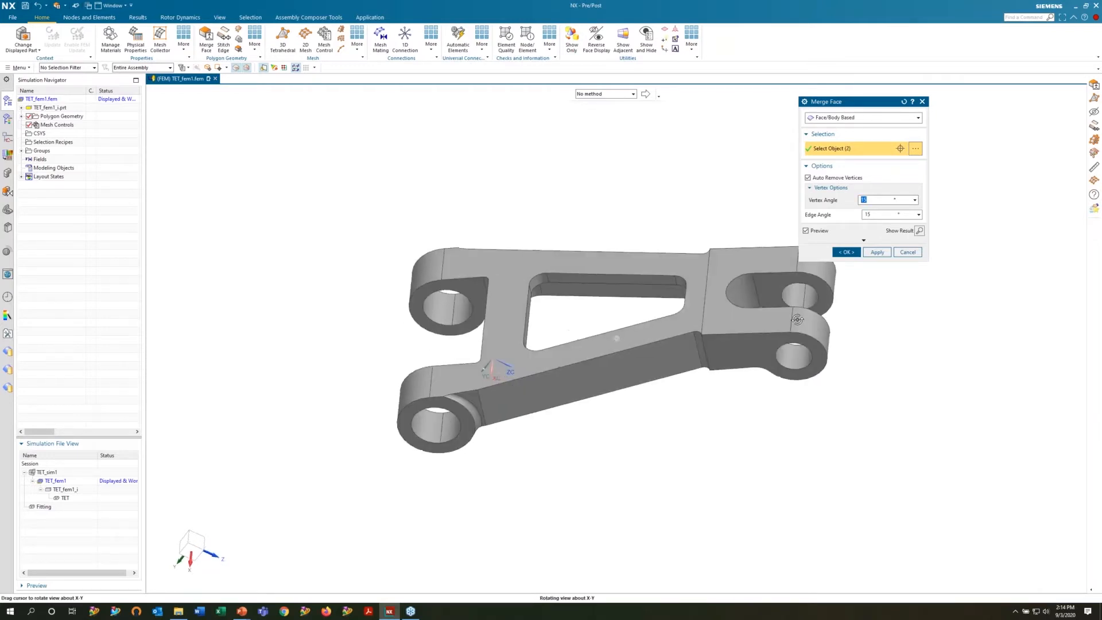
click(847, 255)
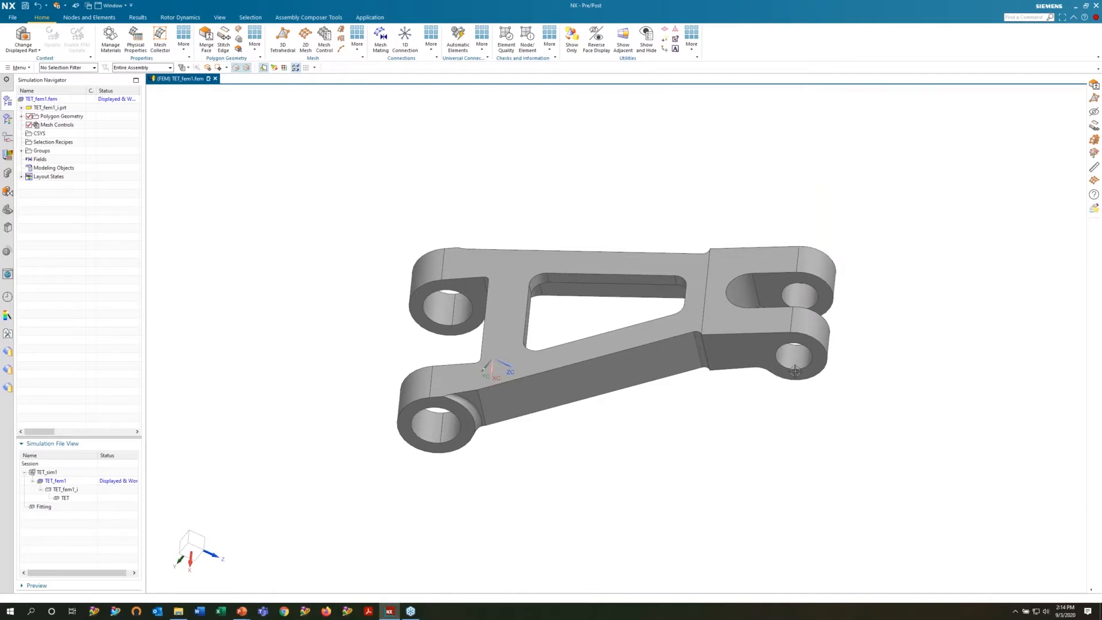
Start a 3D solid mesh collector with the PSOLID property type and name it AL
middle_drag(791, 366, 800, 274)
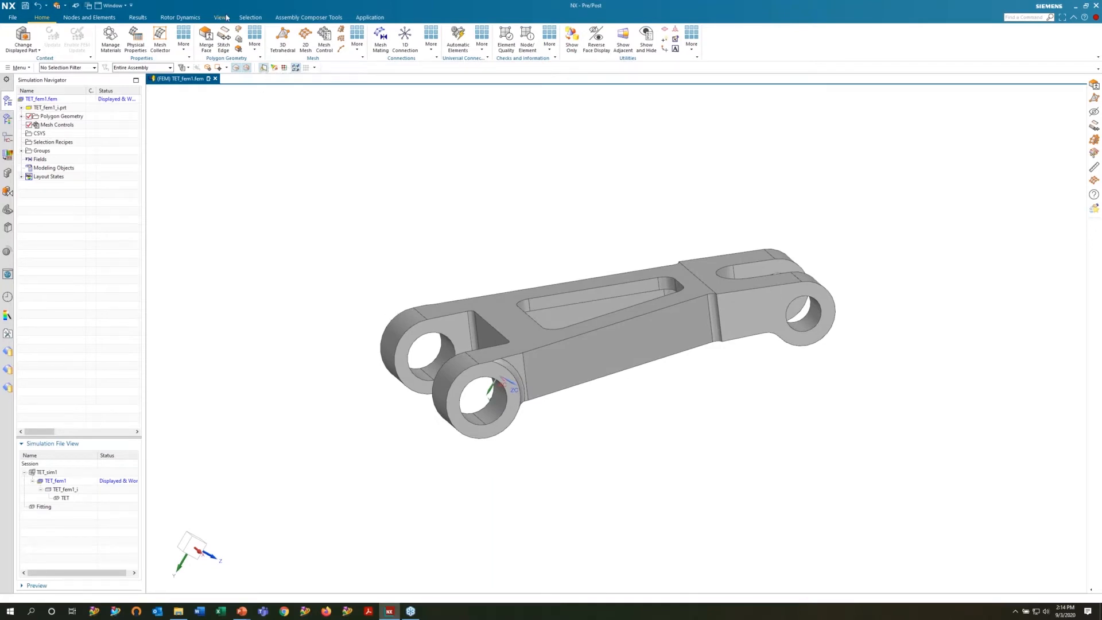
click(22, 117)
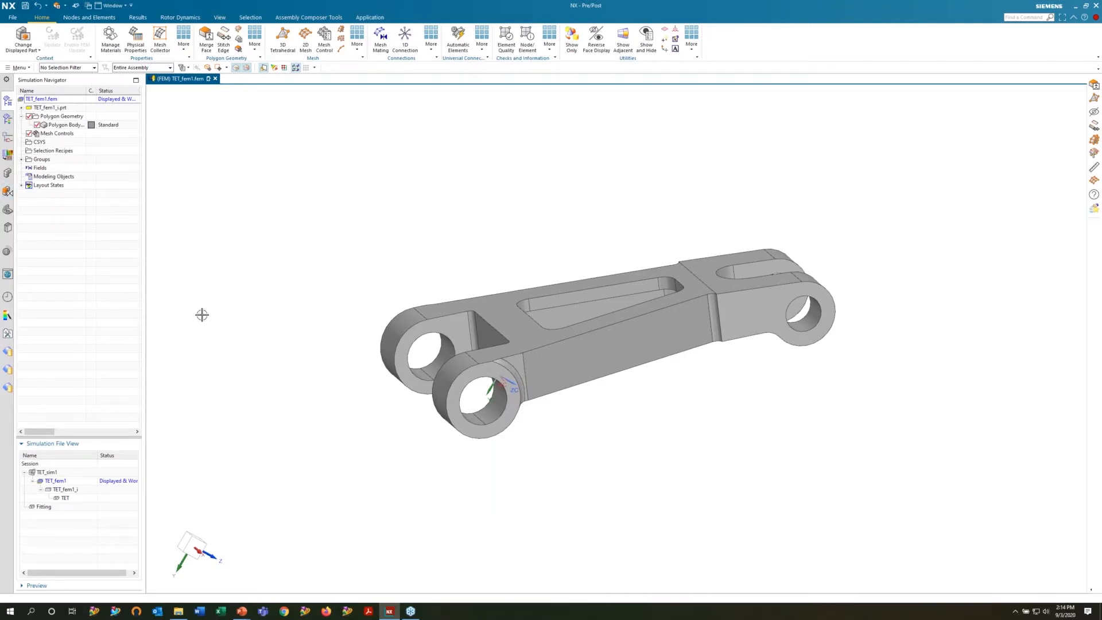
click(155, 52)
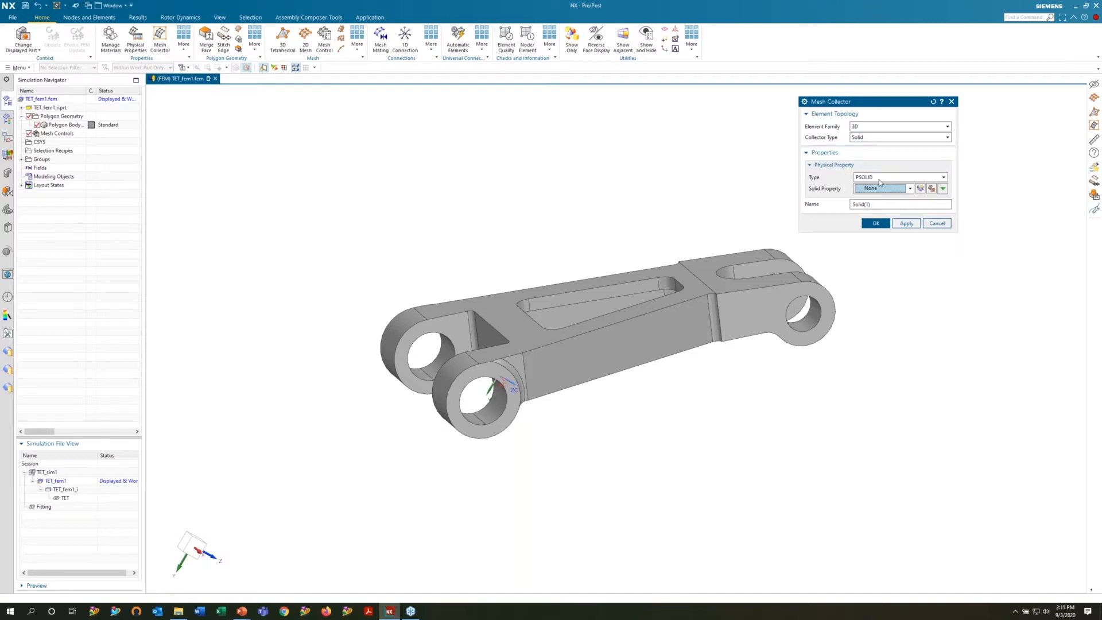
key(Tab)
text(AL)
Create a PSOLID property with the Aluminum_6061 library material for the collector and finish the collector
click(921, 189)
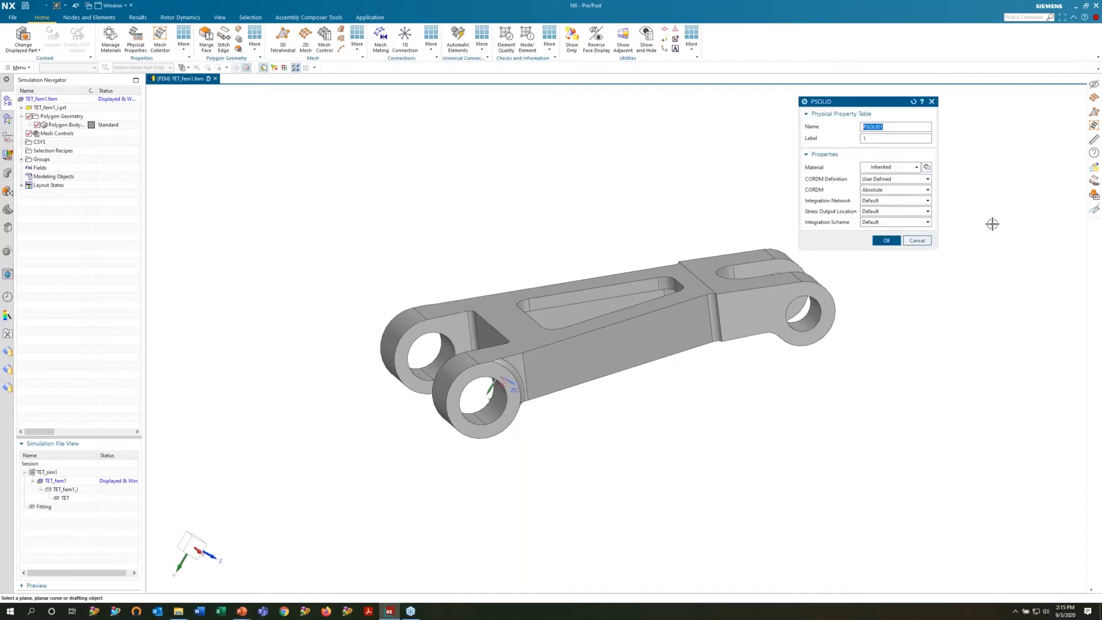
click(927, 168)
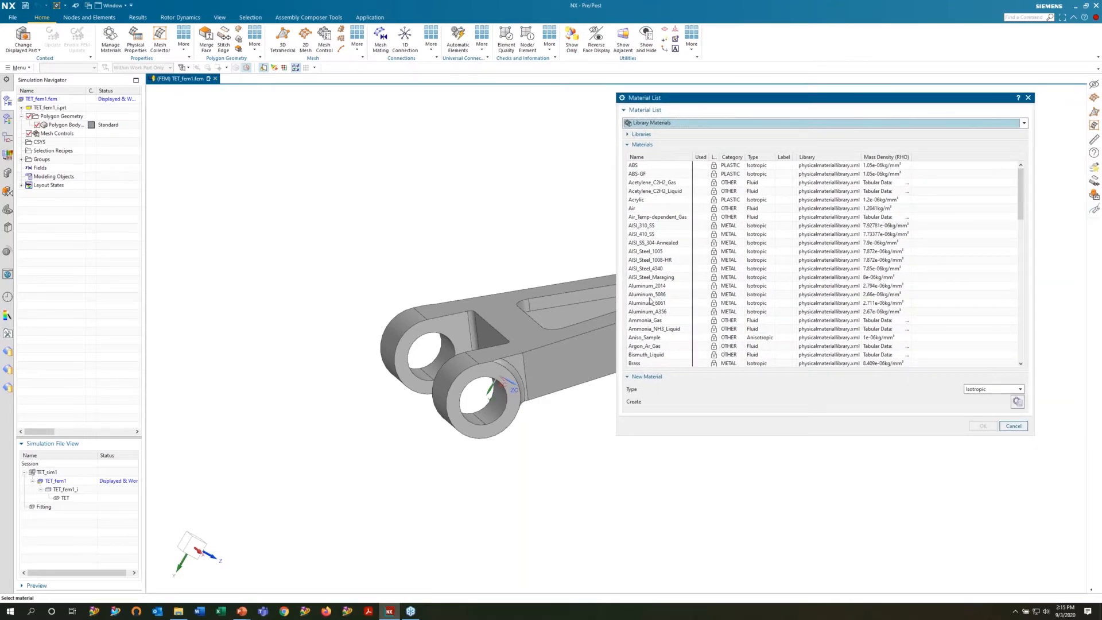
click(646, 304)
click(984, 426)
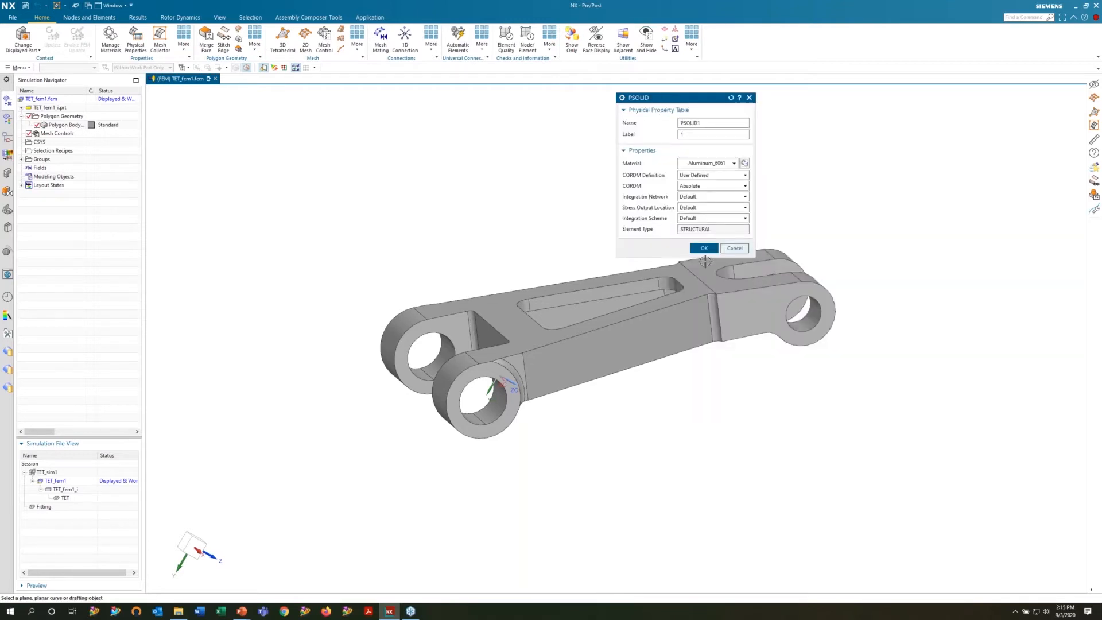
click(703, 249)
click(695, 219)
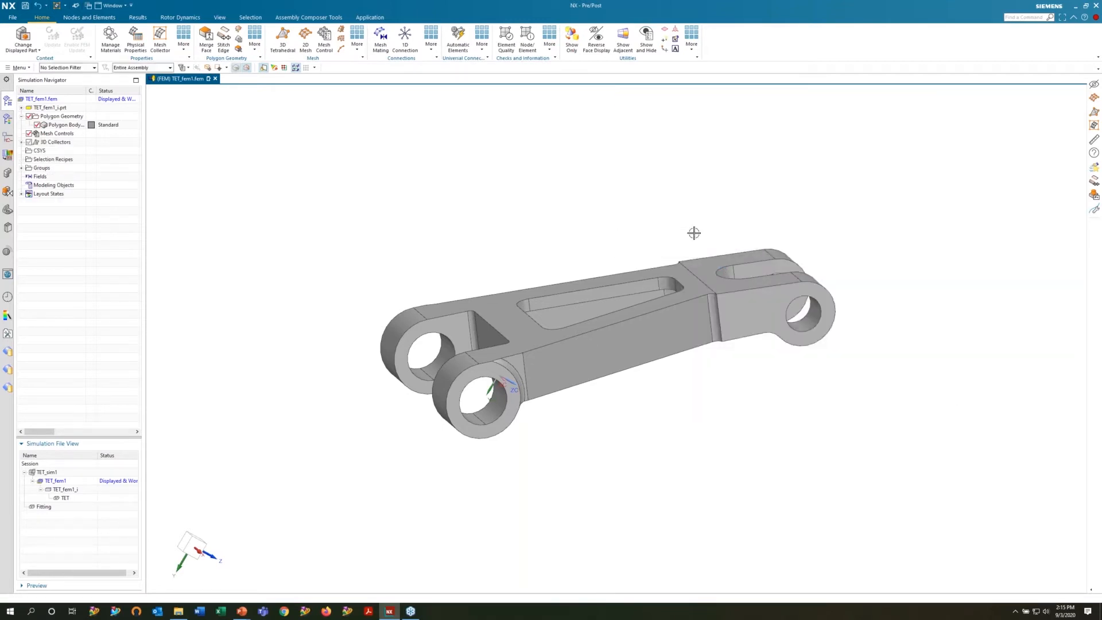
Mesh the arm body with CTETRA(10) tetrahedral elements at the automatic element size in the AL collector, and check the mesh
click(21, 142)
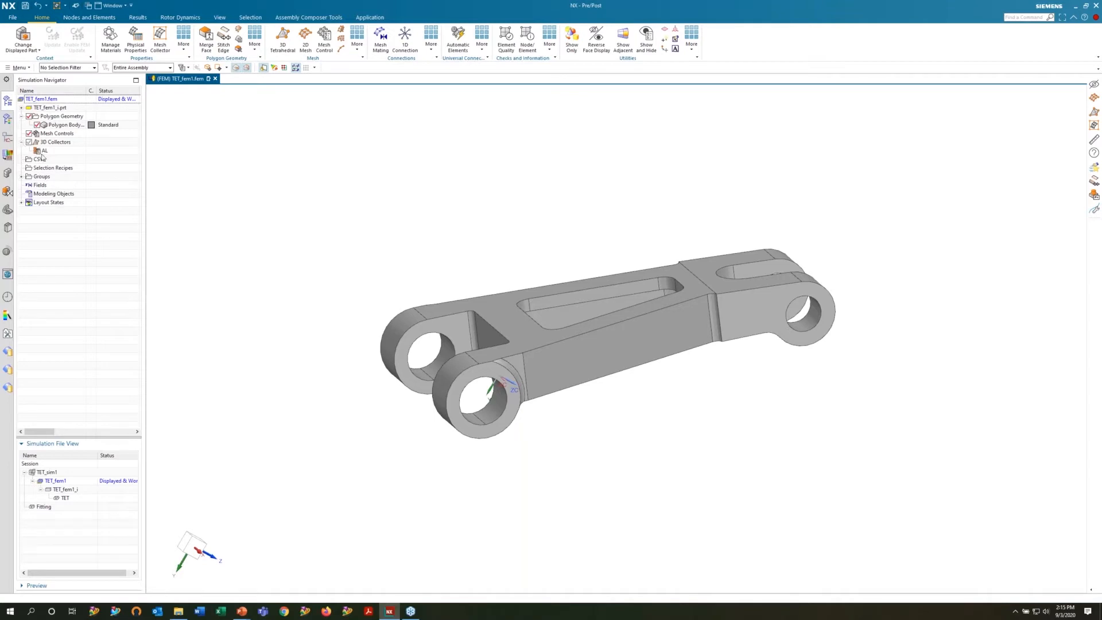
click(46, 151)
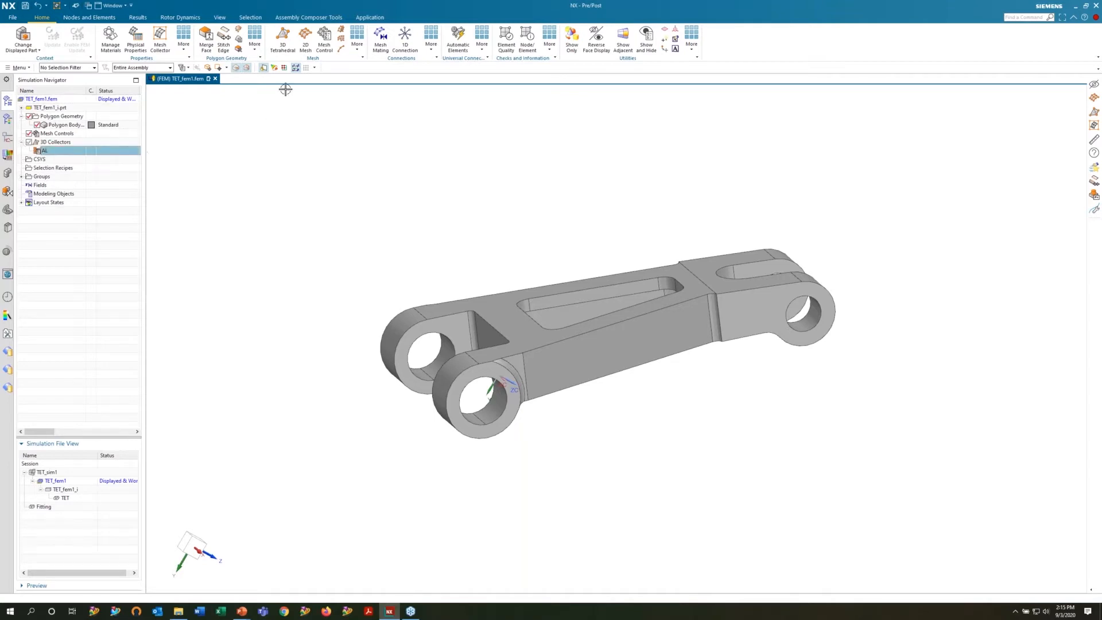
click(282, 42)
click(564, 363)
drag(722, 100, 945, 83)
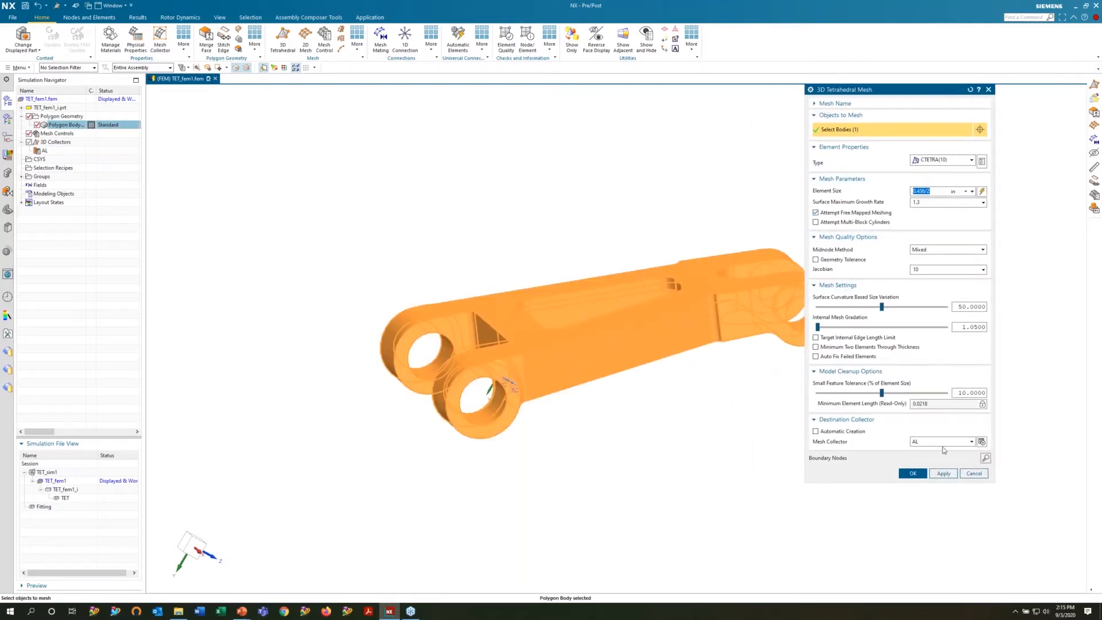
click(981, 191)
click(913, 473)
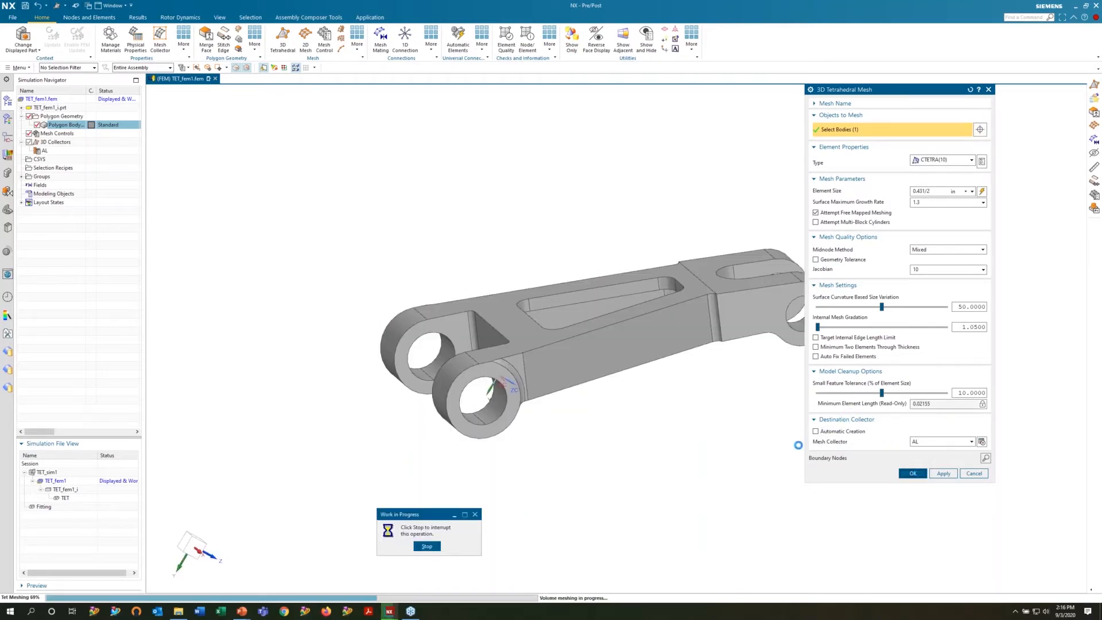
middle_drag(606, 379, 646, 389)
scroll(646, 387, up, 4)
scroll(646, 388, down, 2)
middle_drag(598, 312, 567, 262)
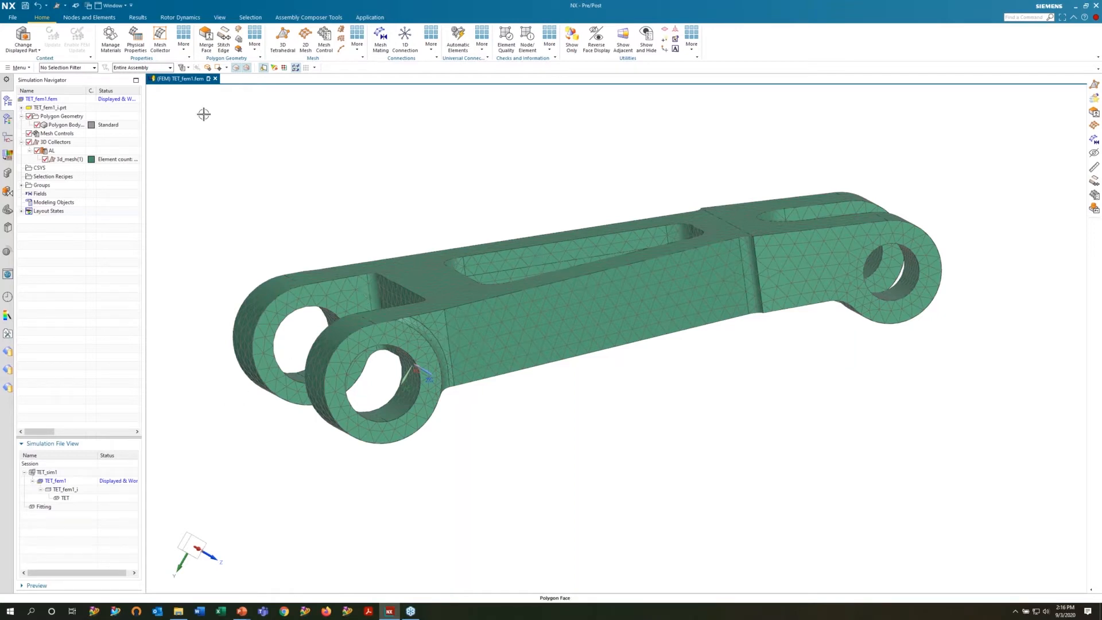
click(358, 51)
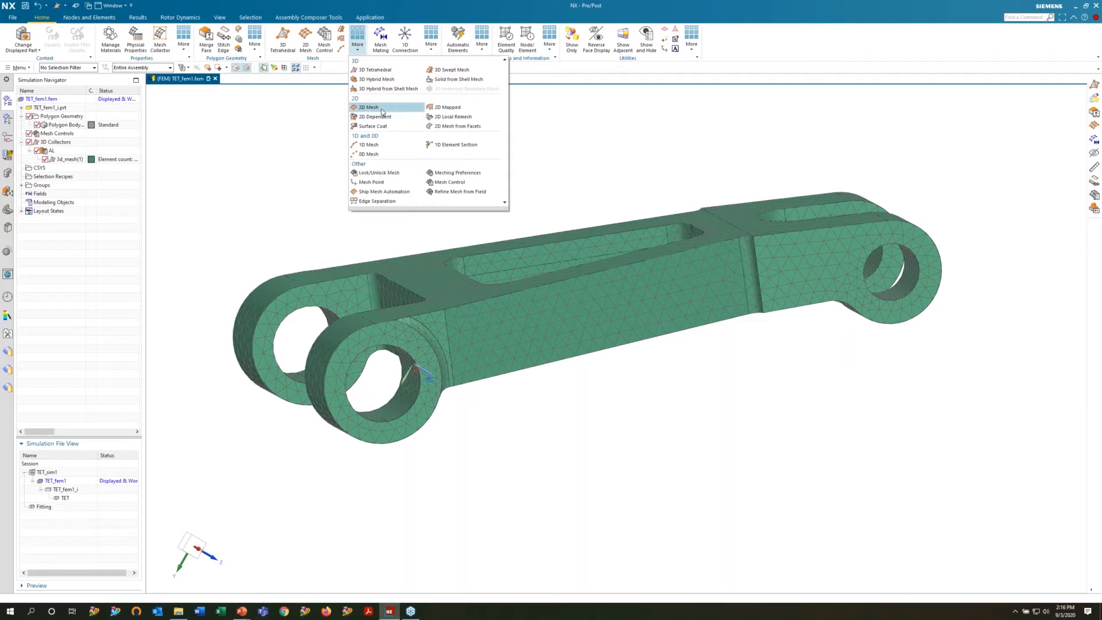
click(617, 157)
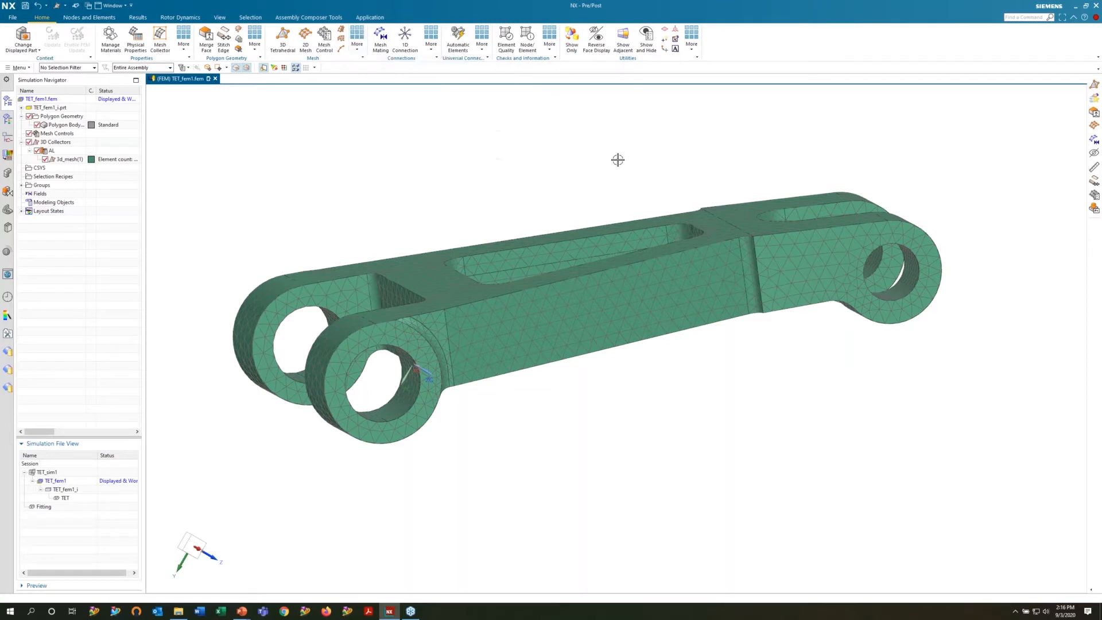
middle_drag(599, 312, 511, 261)
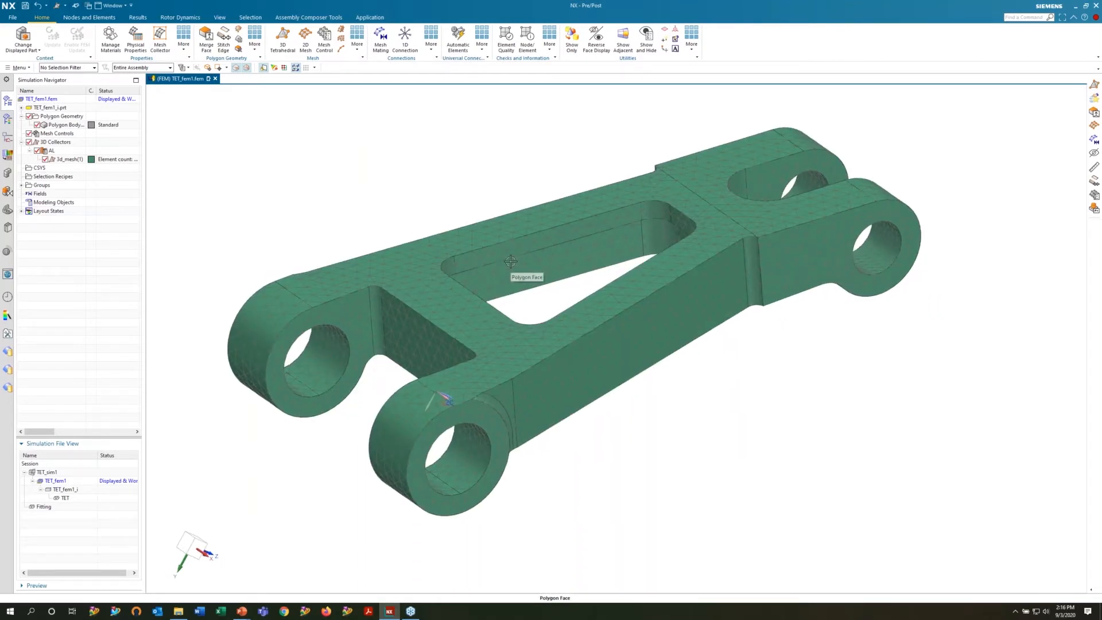
Make TET_sim1 the displayed part and apply a fixed constraint to the four bore faces of the two wide-end lugs
click(51, 474)
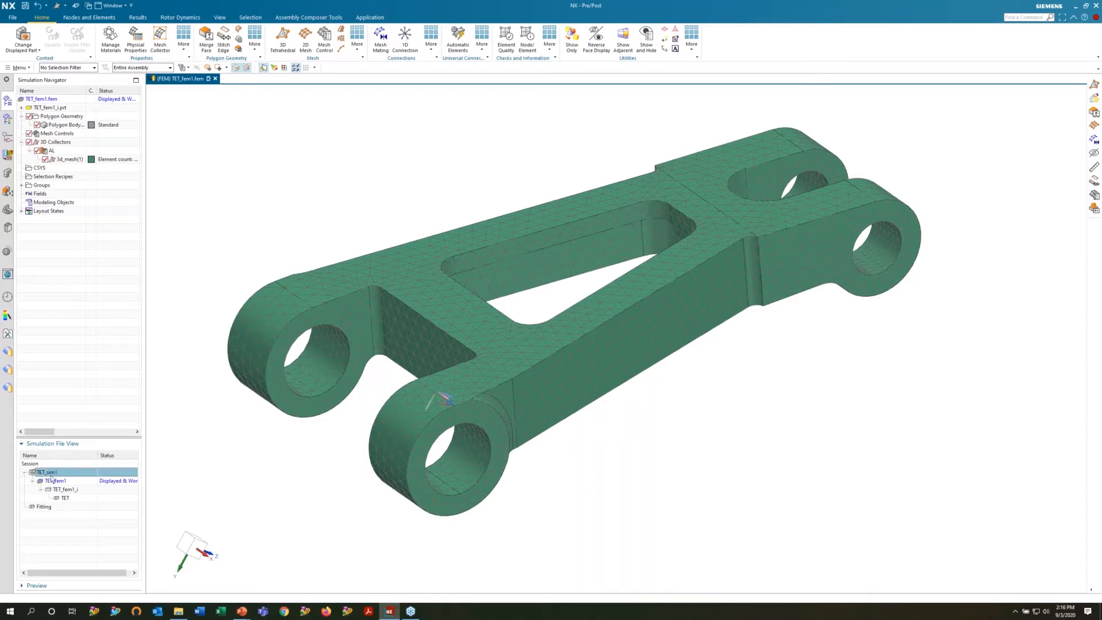
double_click(51, 473)
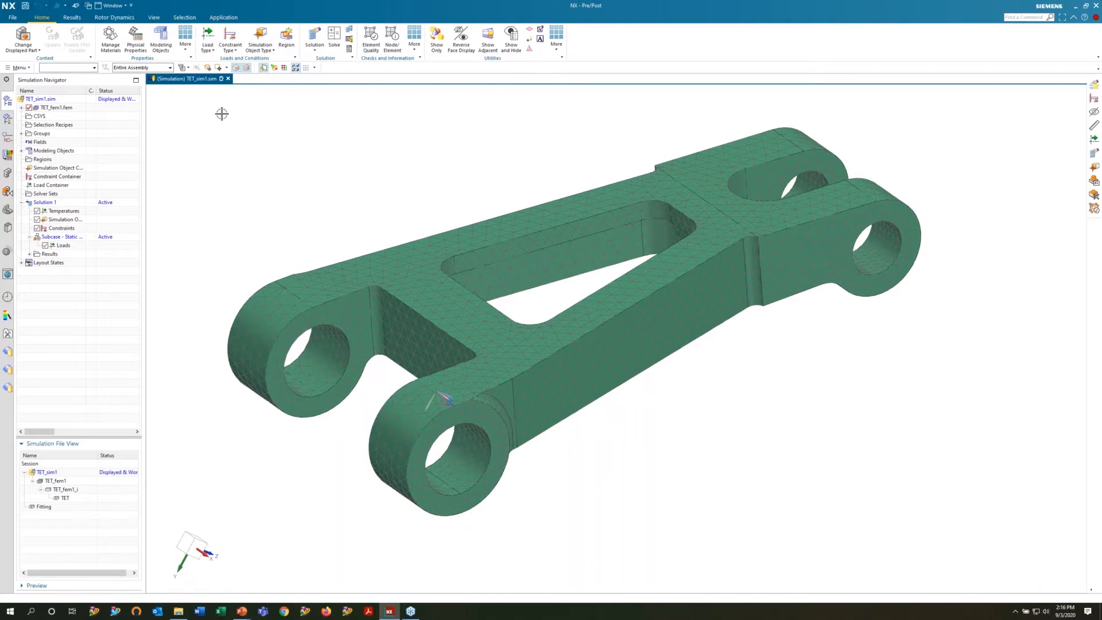
click(231, 49)
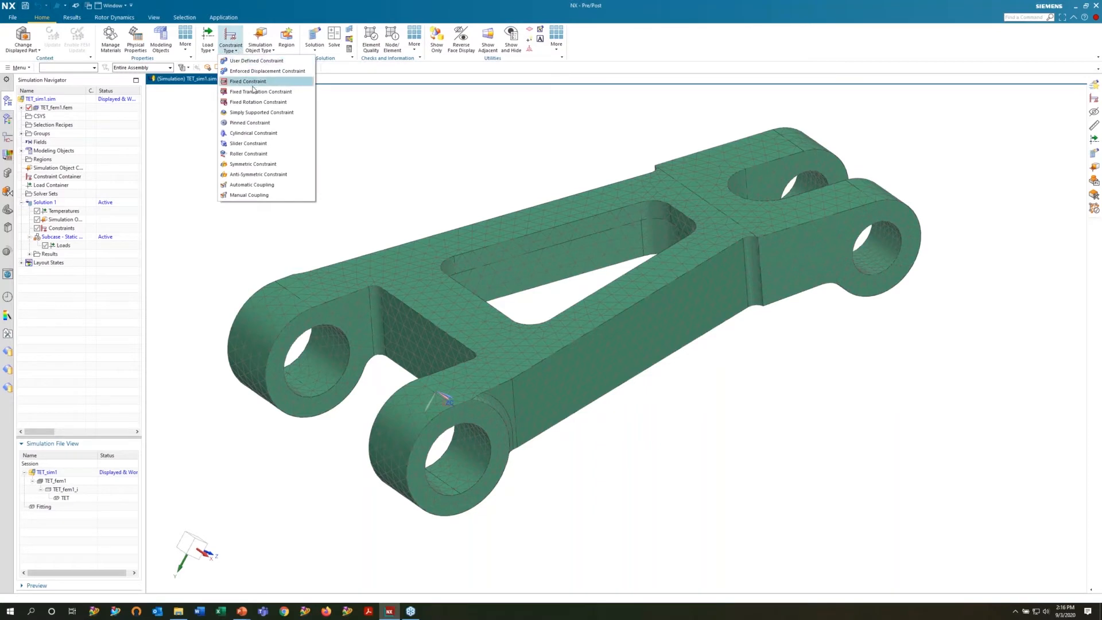
click(253, 88)
click(314, 383)
click(306, 393)
click(478, 461)
click(442, 468)
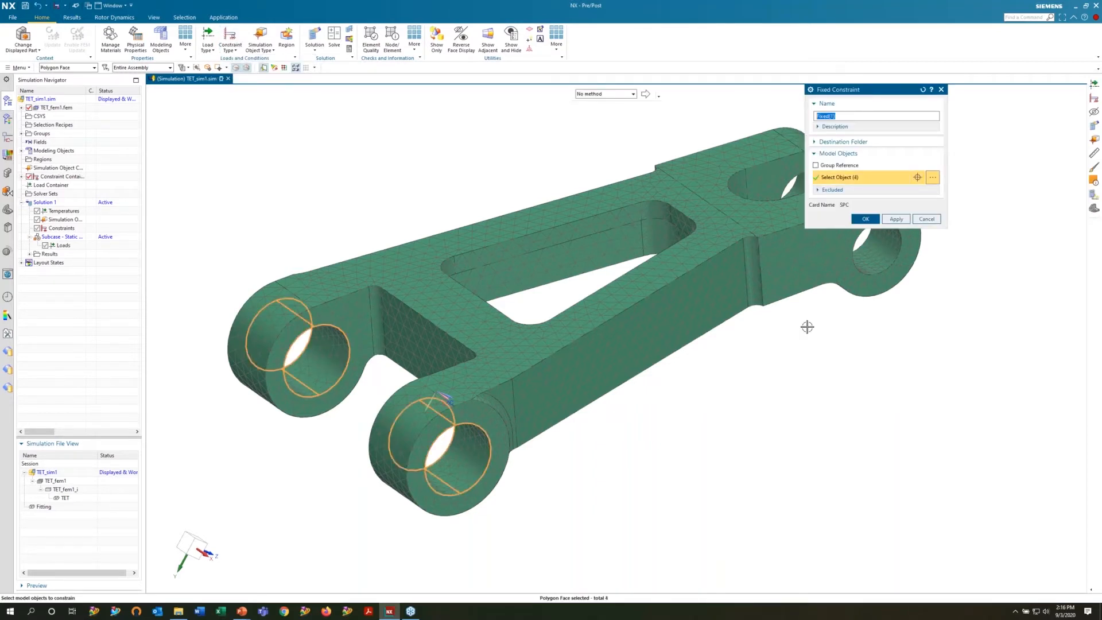
middle_click(327, 465)
Start a bearing load on the hole face of one lug at the arm's narrow end
scroll(327, 465, down, 3)
middle_drag(357, 355, 404, 436)
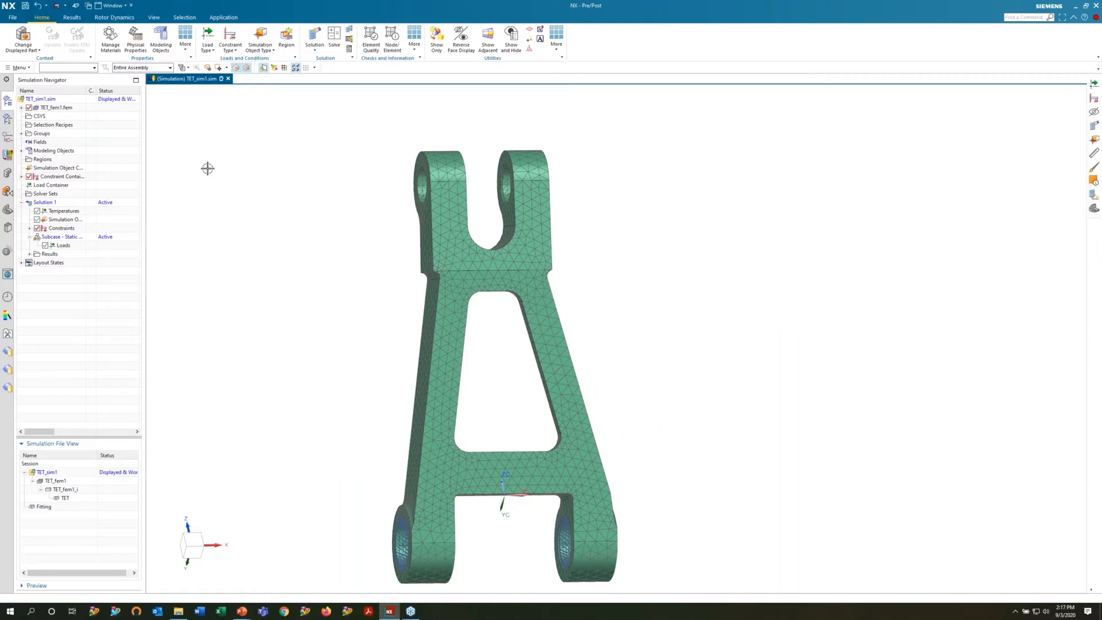
click(218, 51)
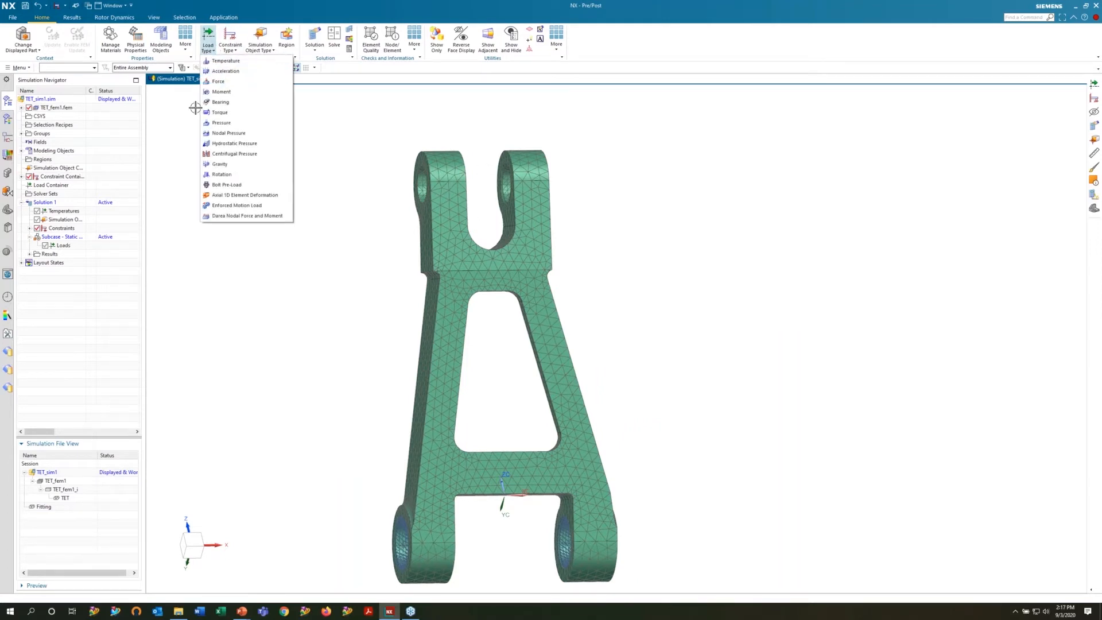
click(240, 110)
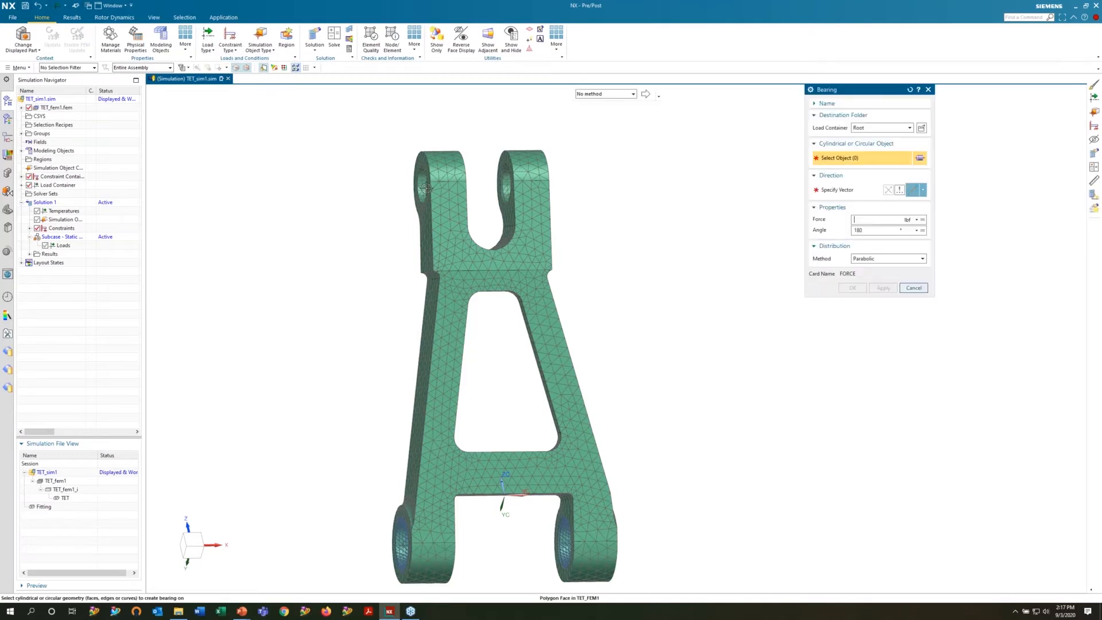
scroll(411, 180, up, 5)
click(410, 181)
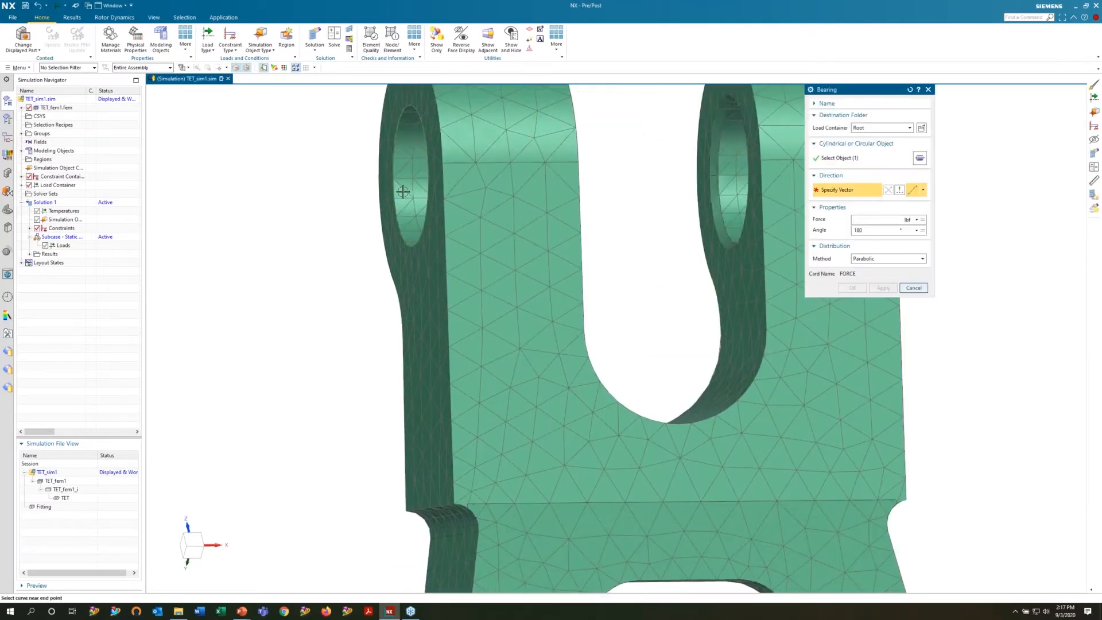
Define the bearing load's direction with a two-point vector along the straight side edge of the narrow-end lug
scroll(439, 301, down, 5)
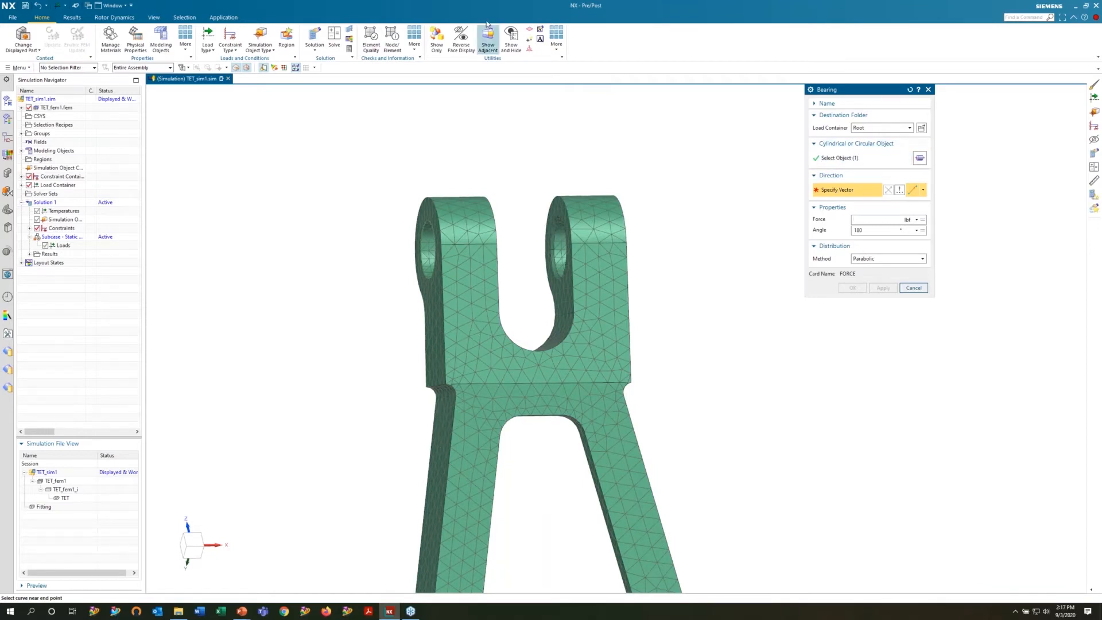
middle_drag(551, 534, 453, 310)
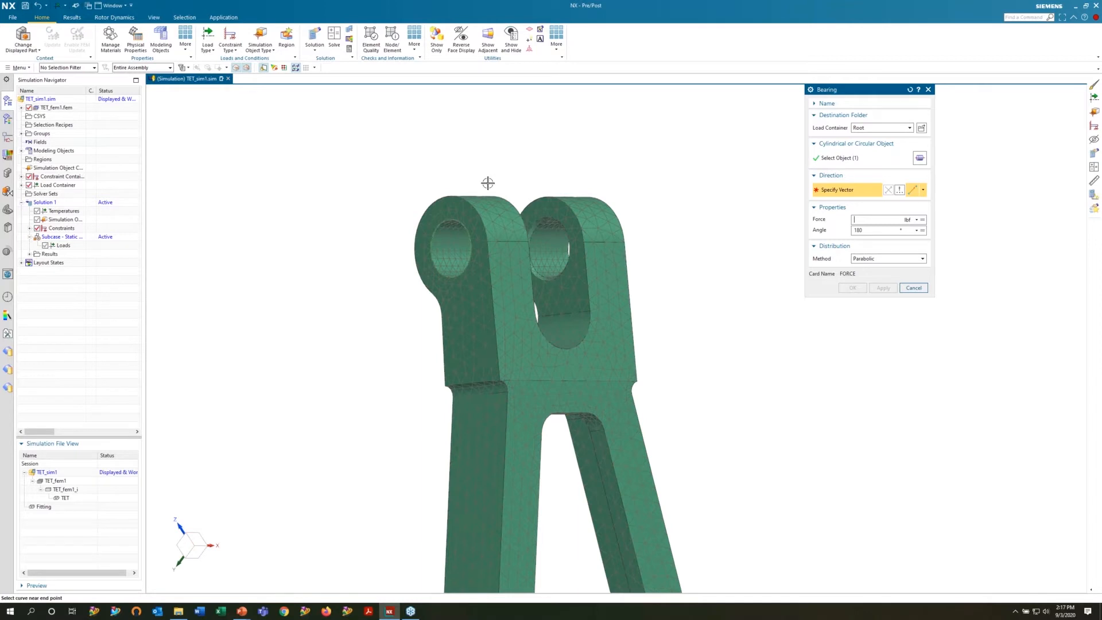
click(923, 193)
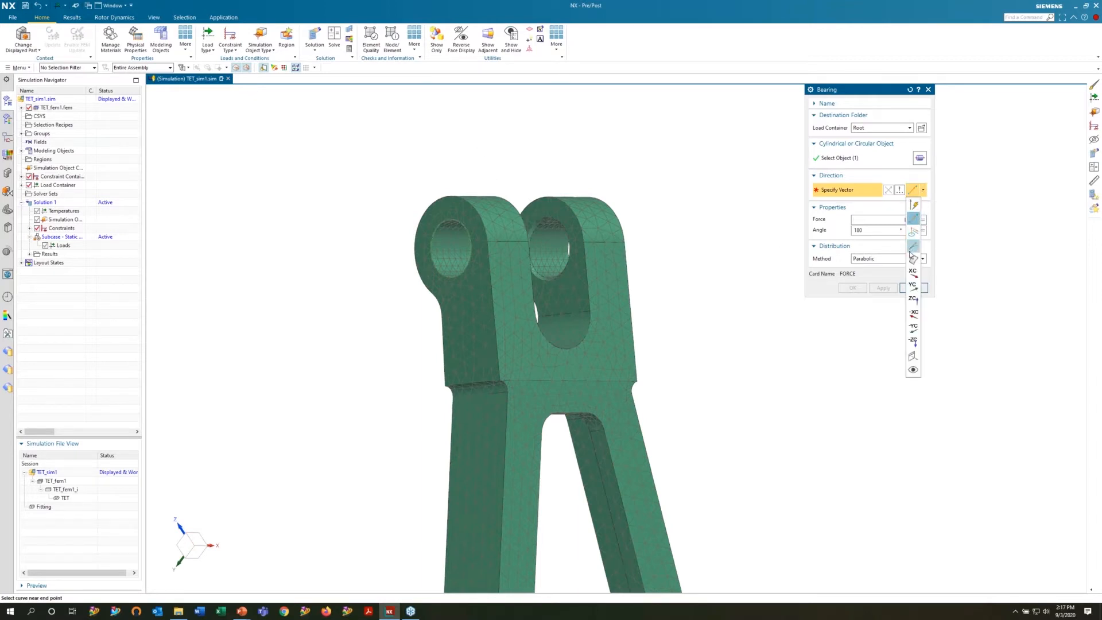
click(914, 220)
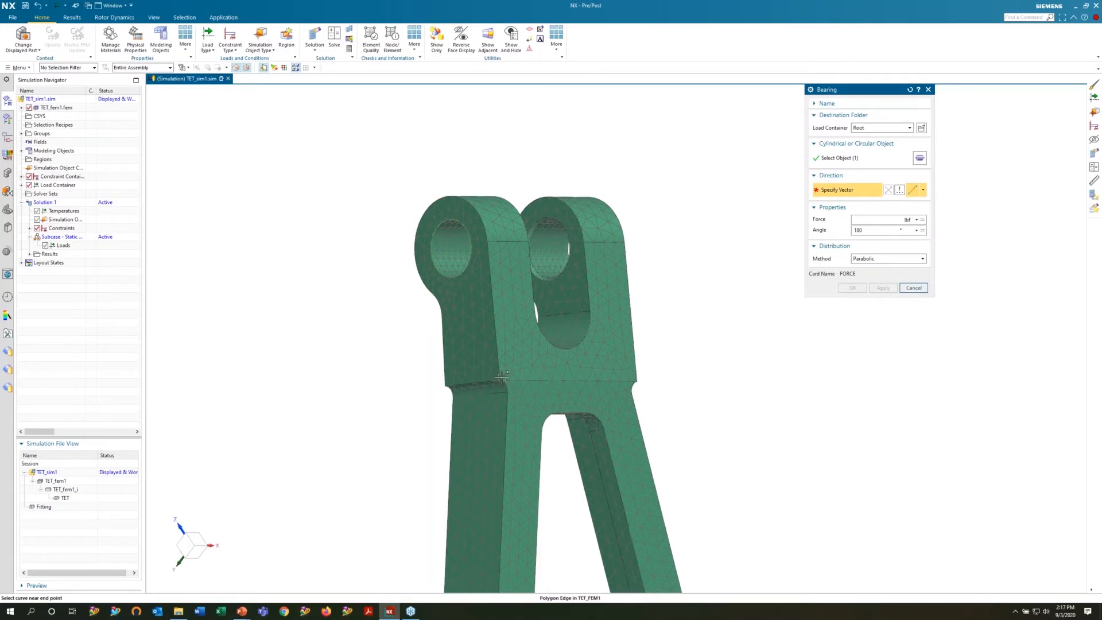
click(486, 238)
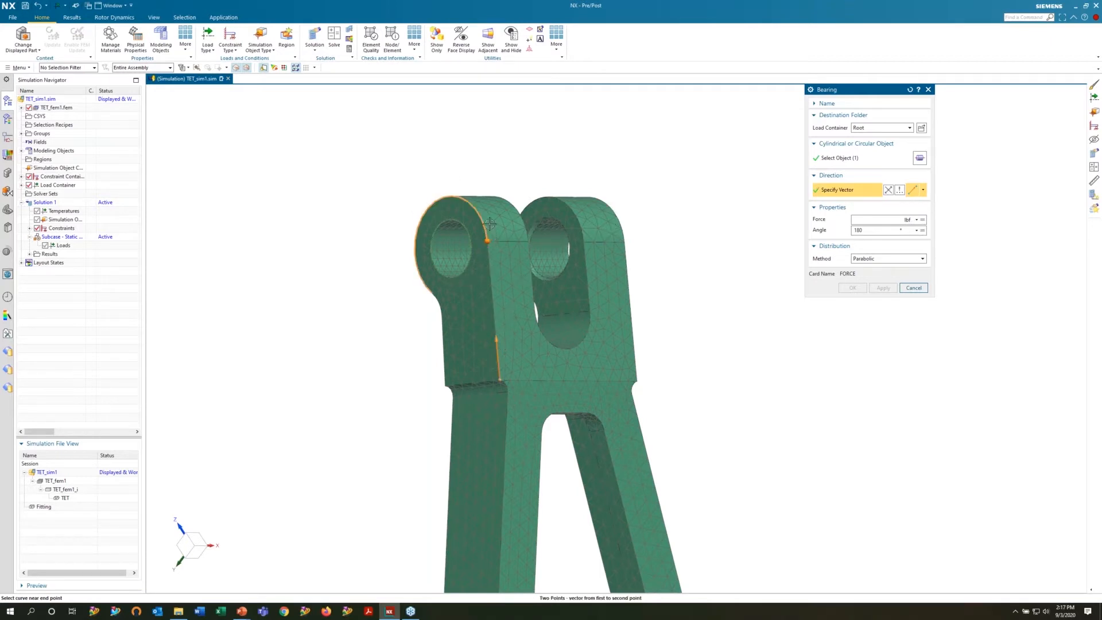
Set the bearing force to 300 lbf, apply the load, and check its arrows in the lug hole
middle_drag(498, 286, 520, 248)
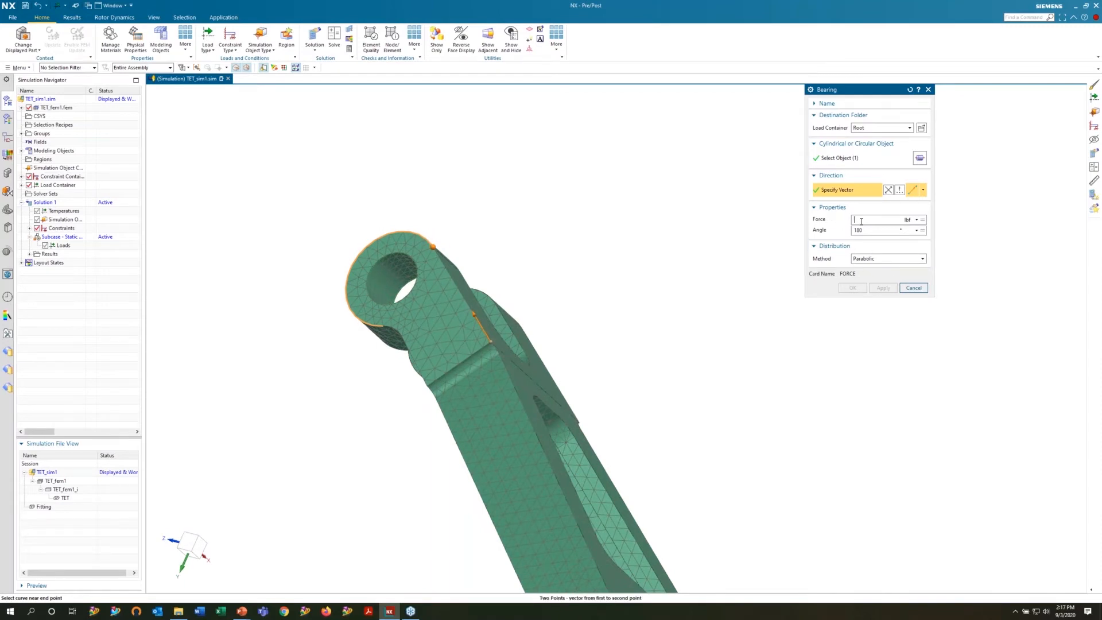
text(300)
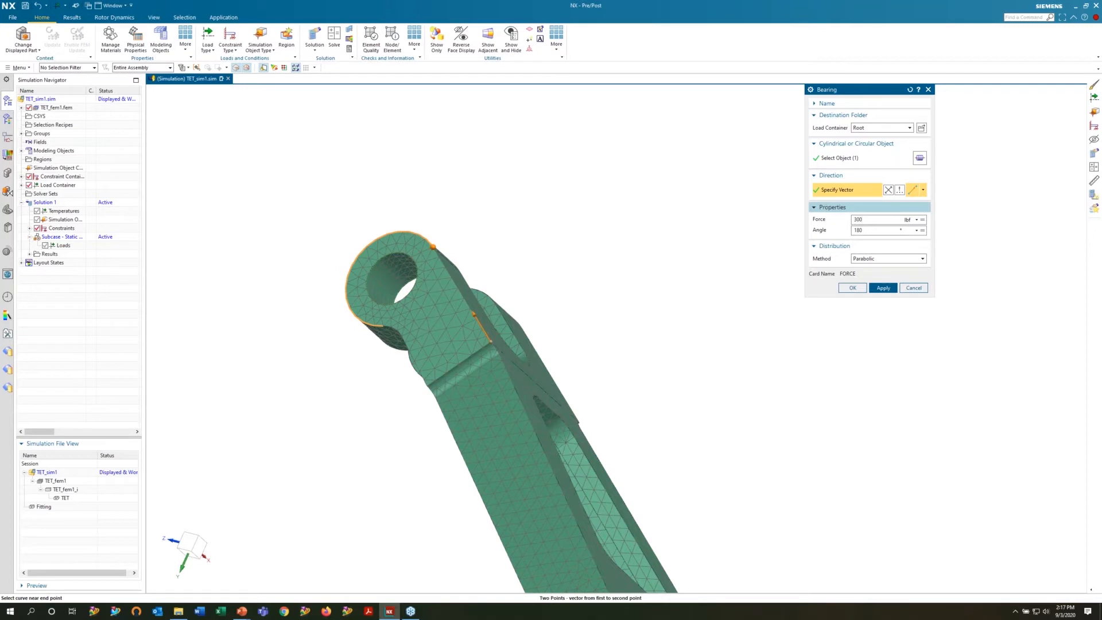
click(883, 288)
middle_drag(438, 281, 461, 312)
scroll(327, 270, up, 4)
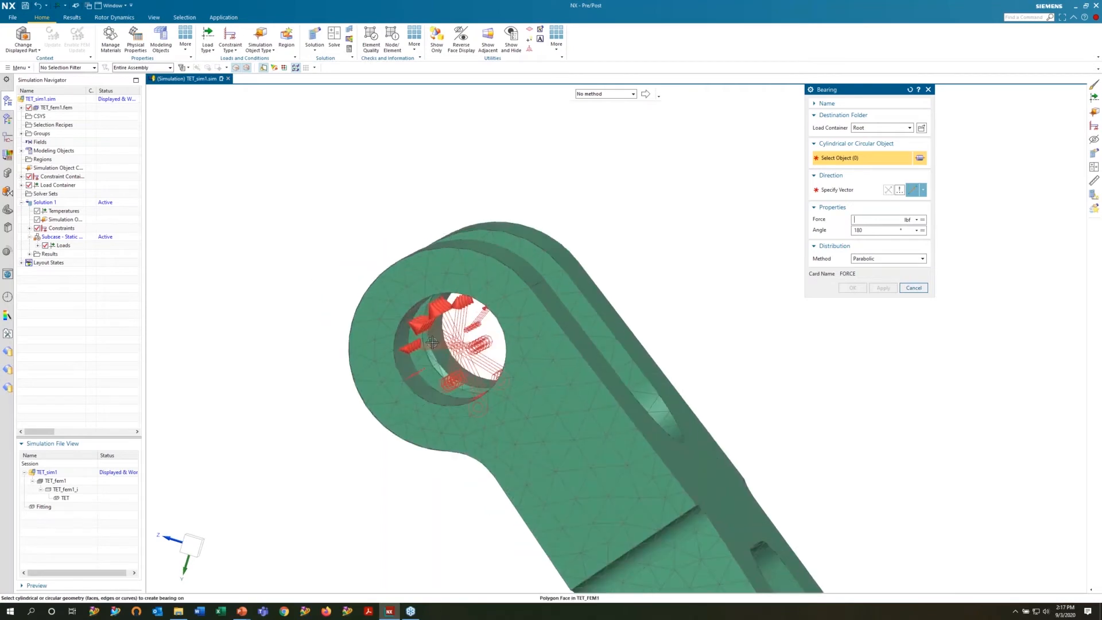
click(38, 245)
right_click(72, 254)
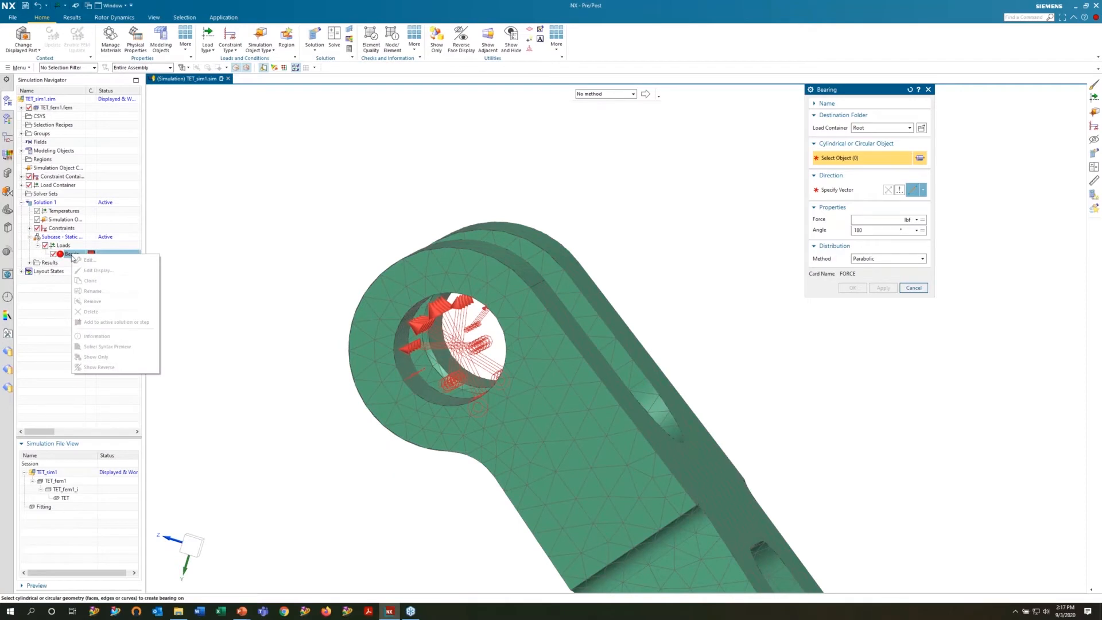
click(267, 228)
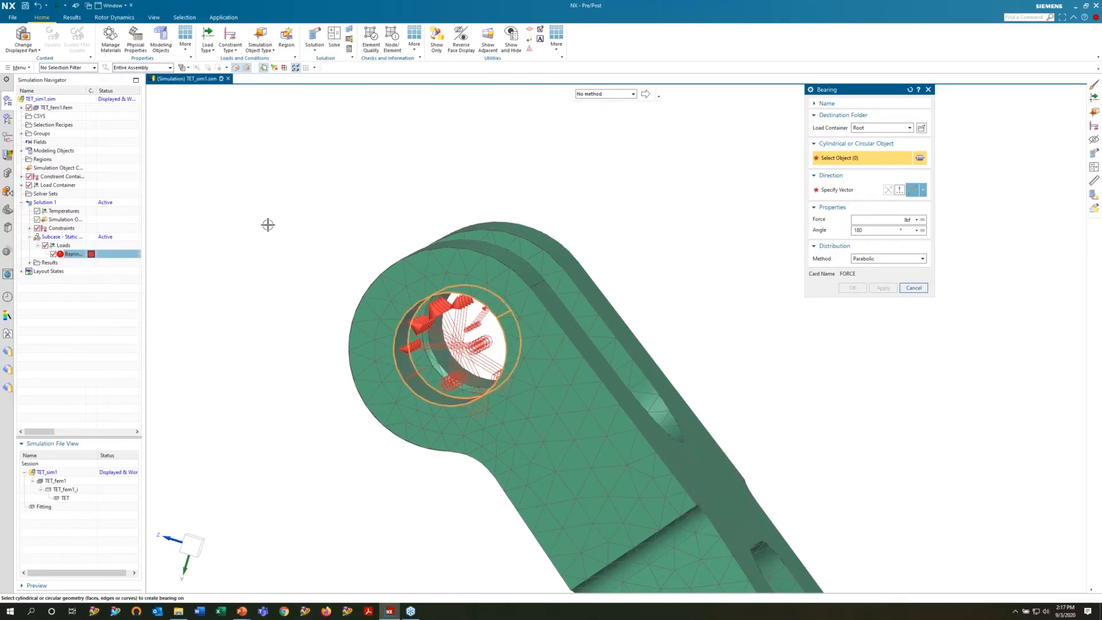
Leave the empty bearing load definition and clone Bearing(1) in the load container
click(914, 288)
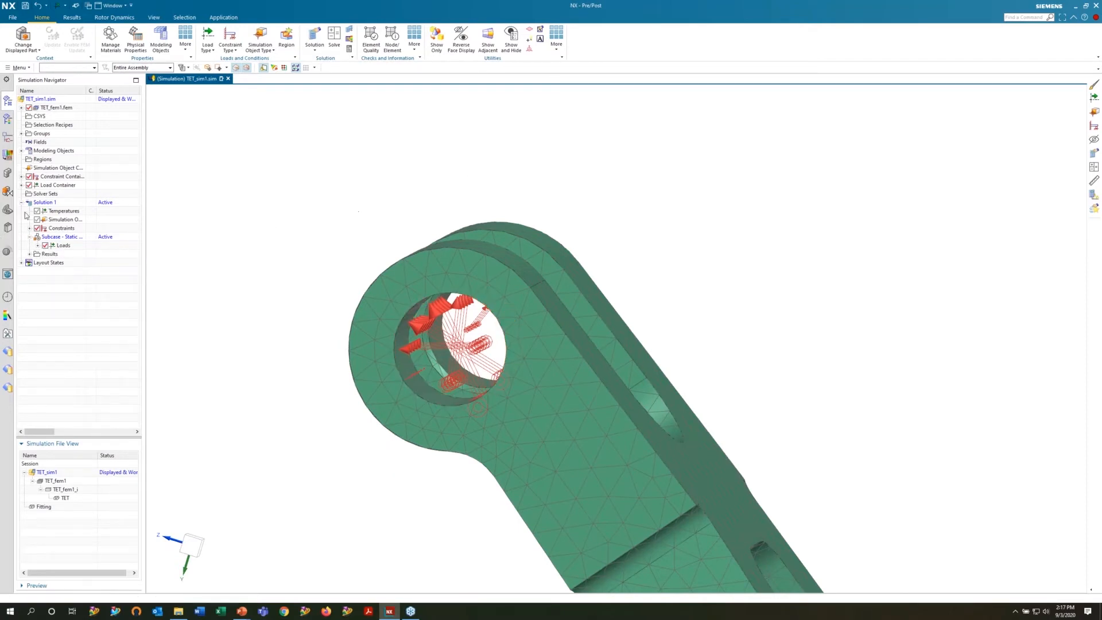
click(39, 245)
right_click(71, 254)
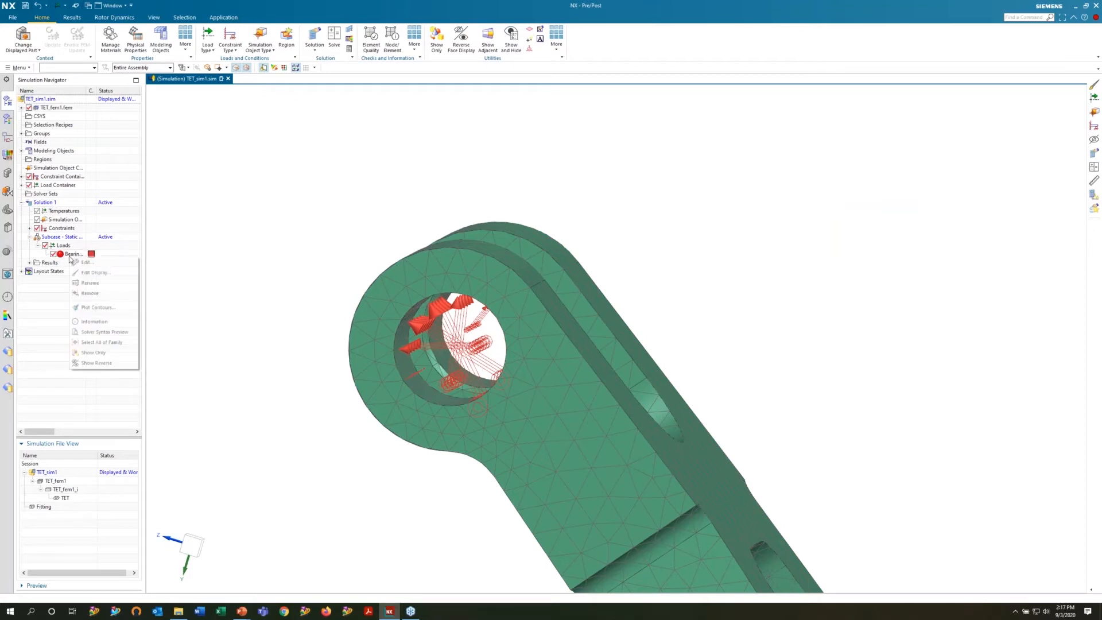
click(193, 245)
click(21, 185)
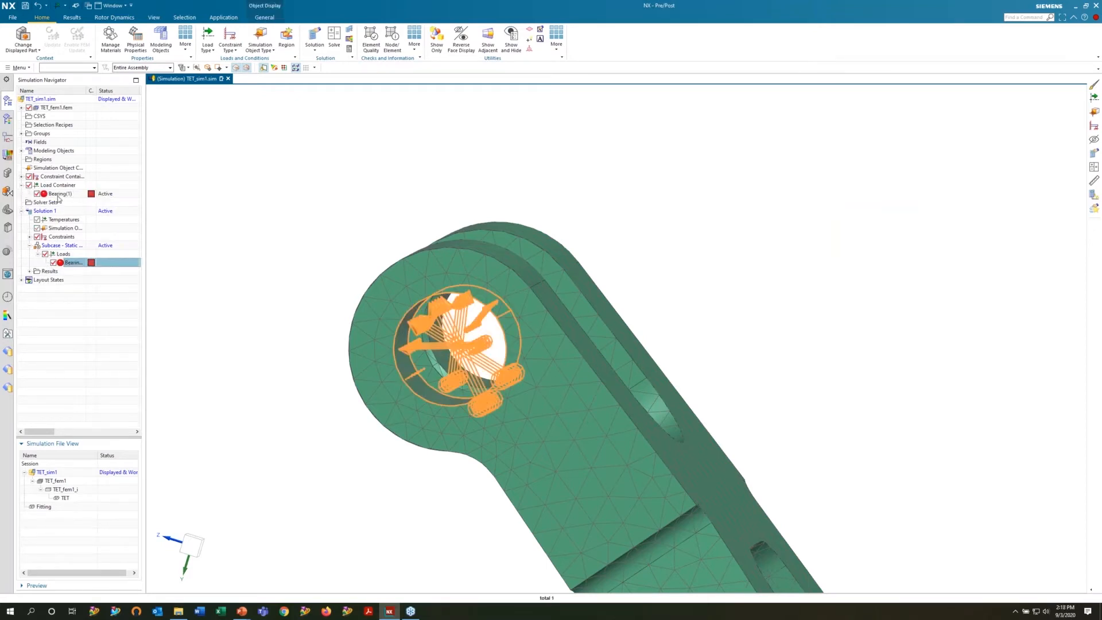
click(58, 194)
right_click(60, 199)
click(84, 223)
click(67, 203)
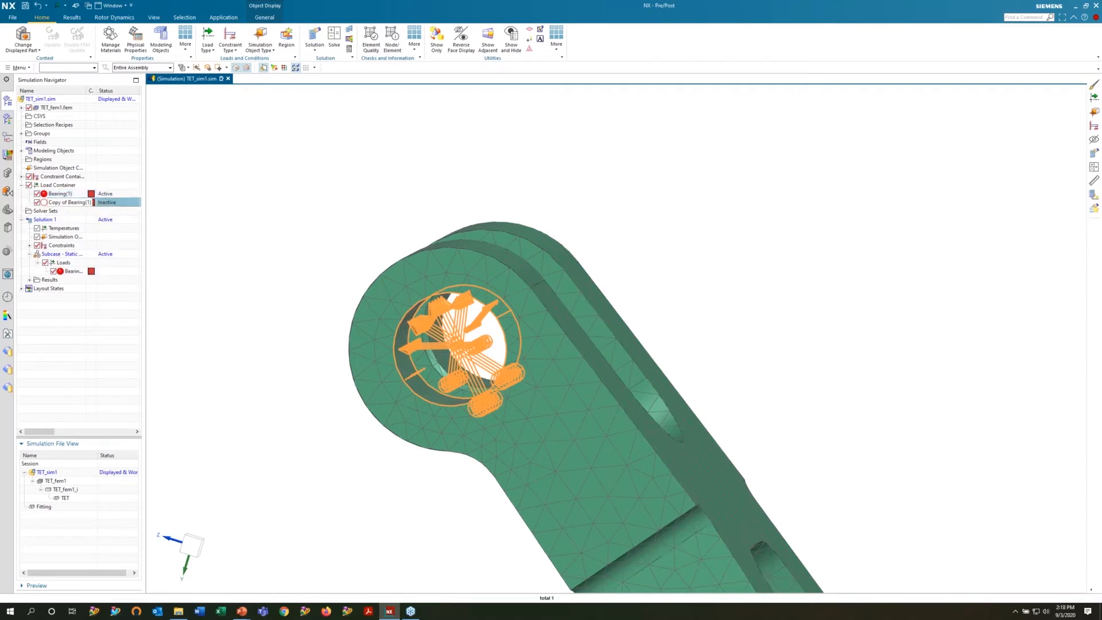
Edit the copied bearing load, replacing its target with the hole face of the other narrow-end lug
double_click(67, 203)
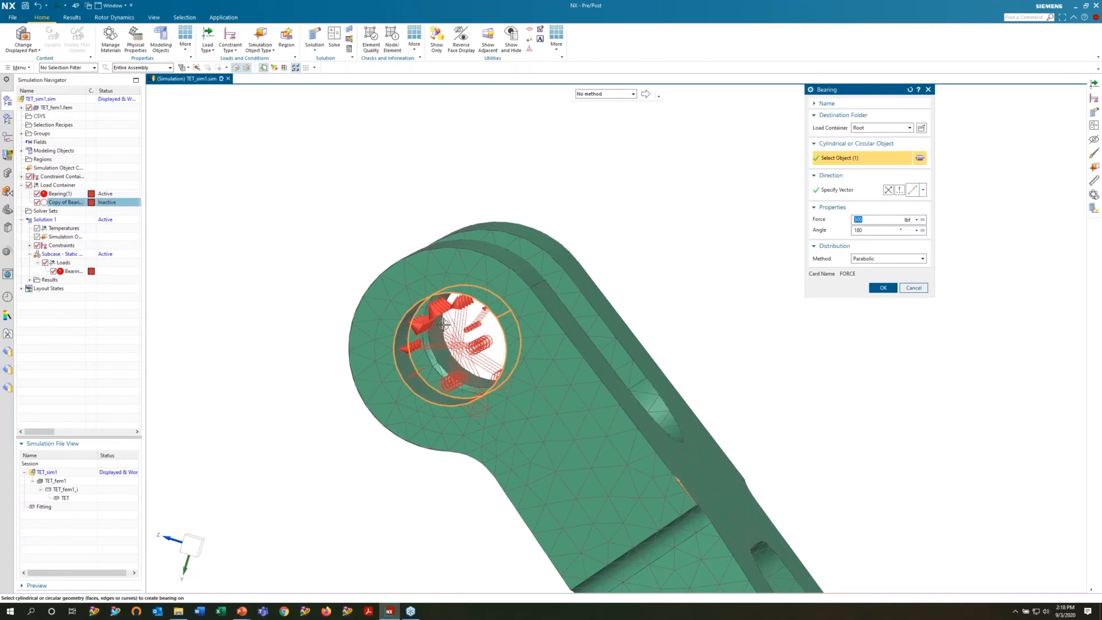
shift+click(426, 386)
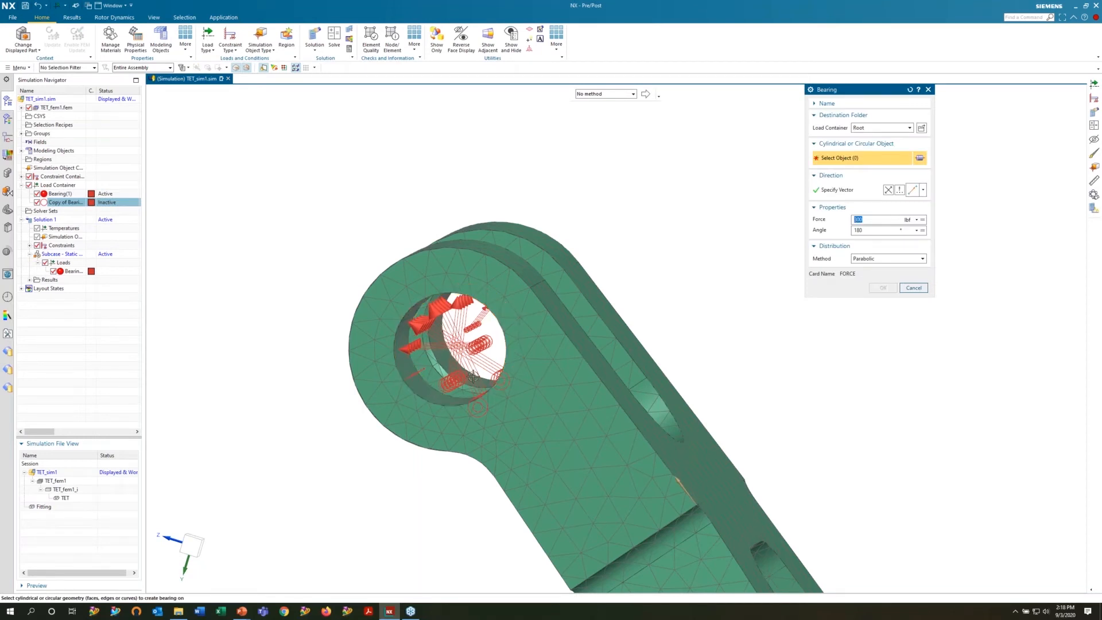
middle_drag(612, 384, 531, 336)
click(556, 304)
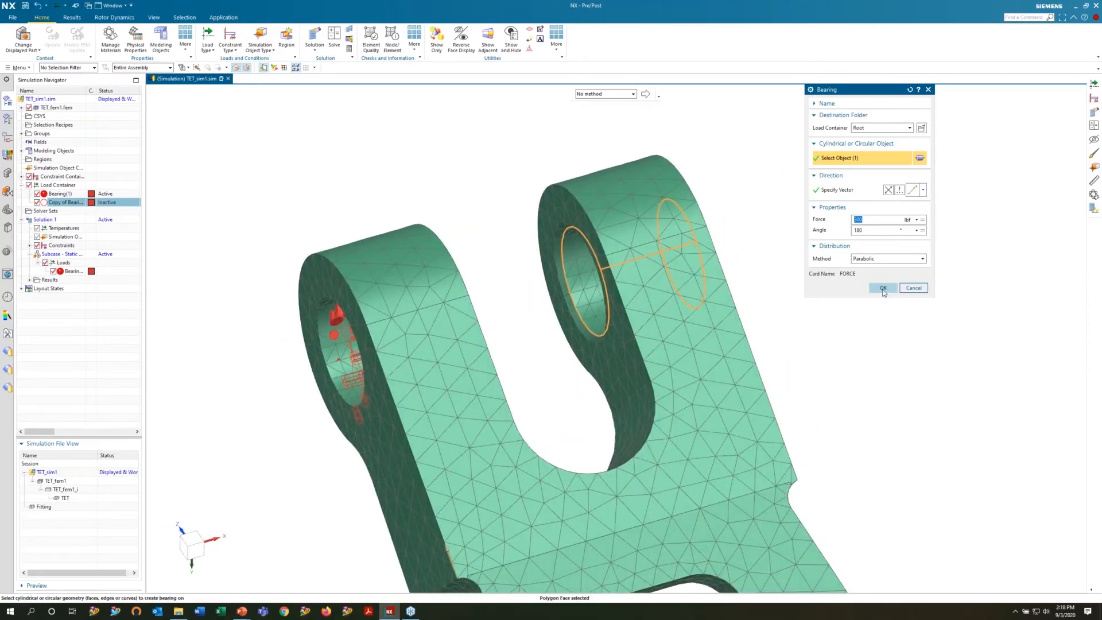
middle_click(596, 296)
Add the copied bearing load to the static subcase's loads and check its arrows in the lug hole
drag(55, 205, 70, 267)
middle_drag(602, 332, 645, 339)
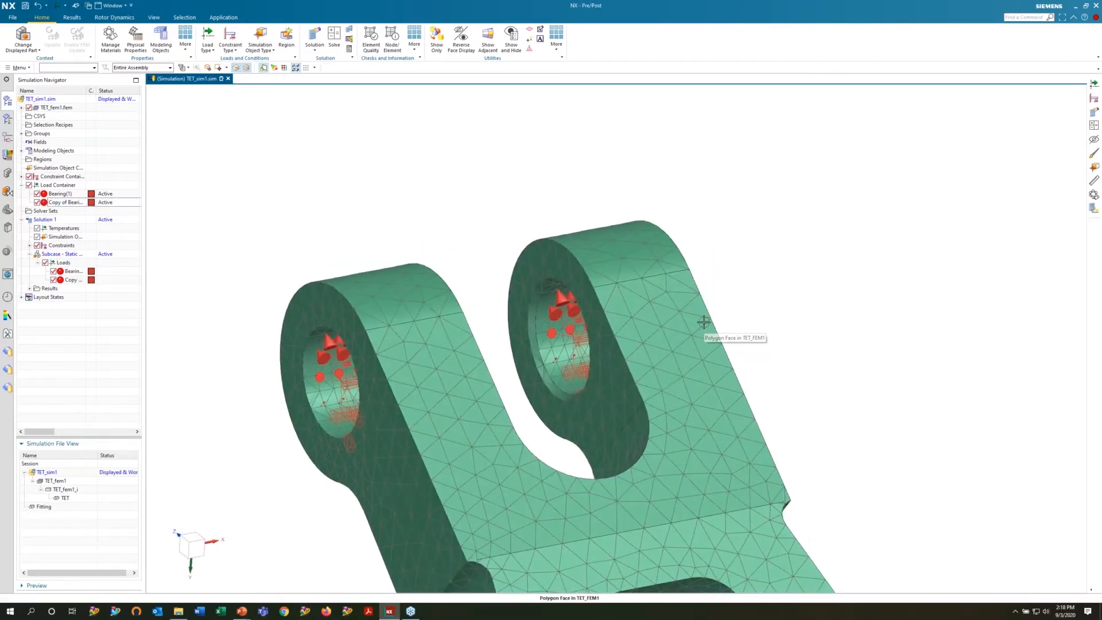
scroll(553, 296, up, 5)
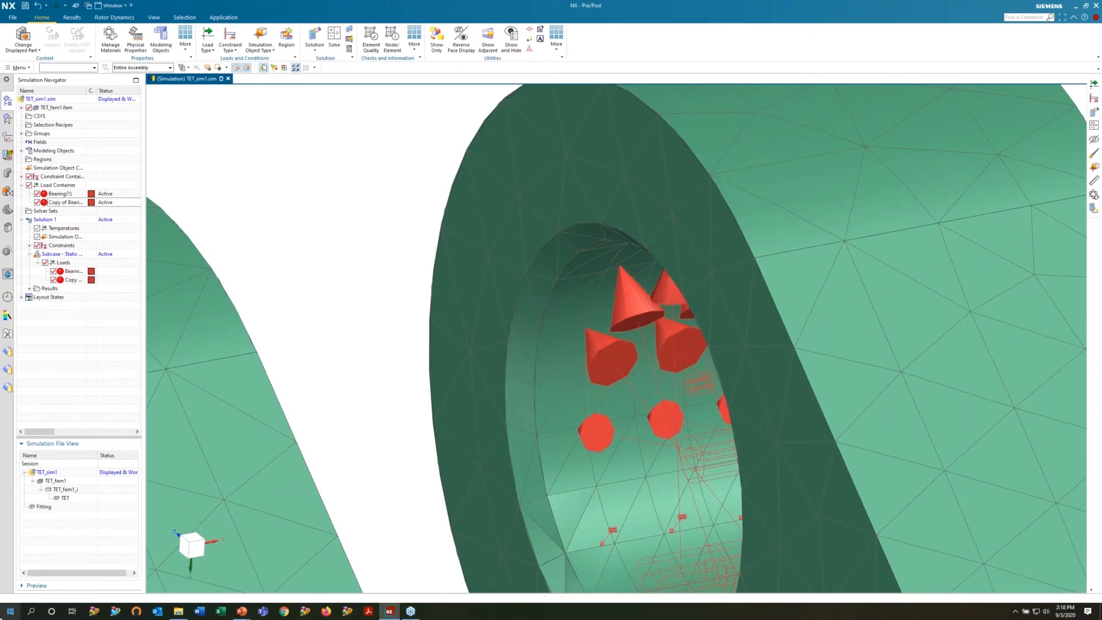
Make the idealized part TET_fem1_i the displayed part and view the narrow-end lug holes
click(67, 490)
double_click(68, 493)
middle_drag(477, 259, 766, 334)
scroll(765, 335, up, 5)
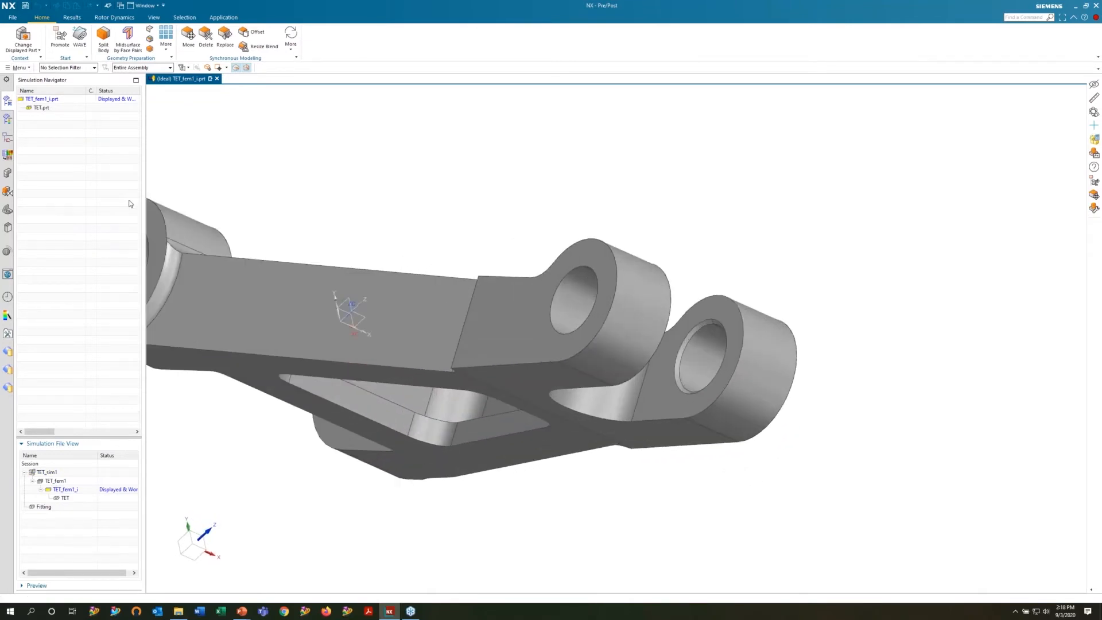
click(7, 211)
click(67, 134)
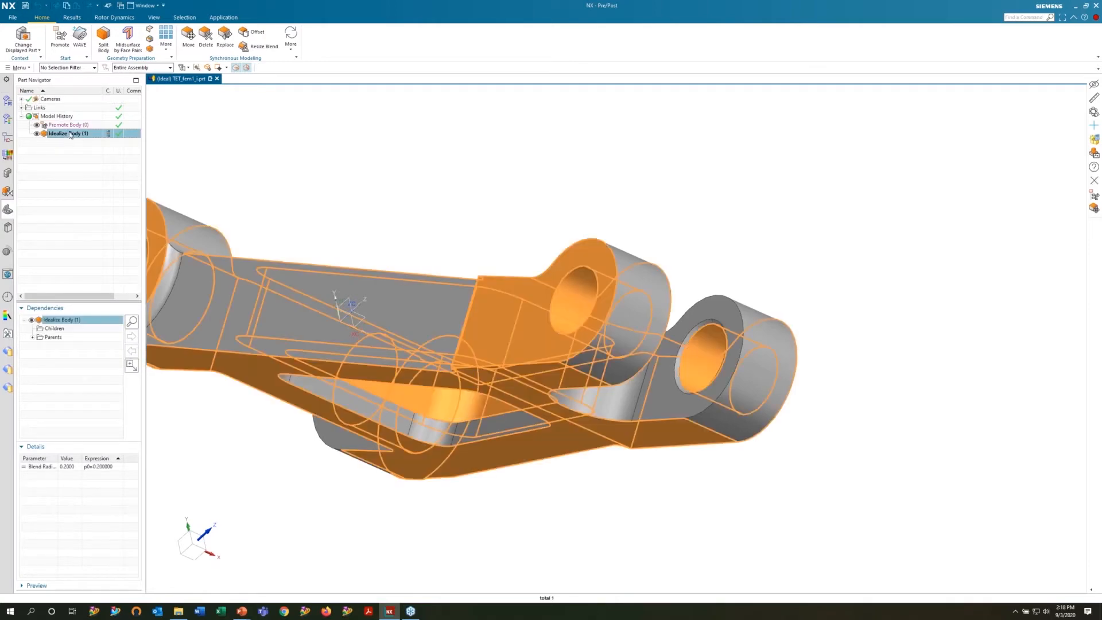
double_click(73, 134)
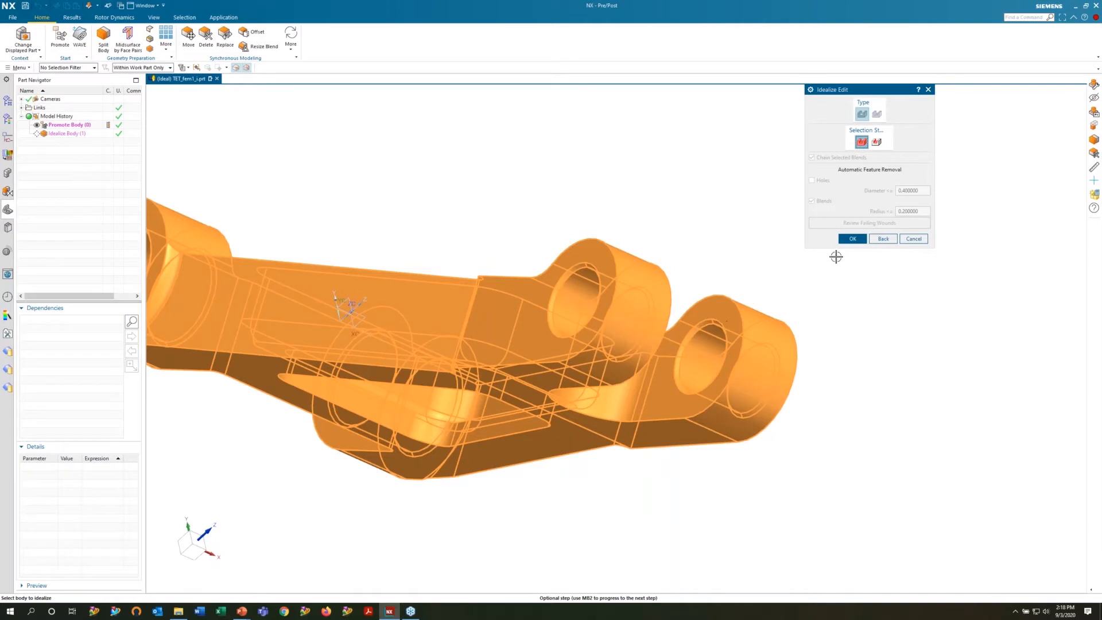
click(915, 239)
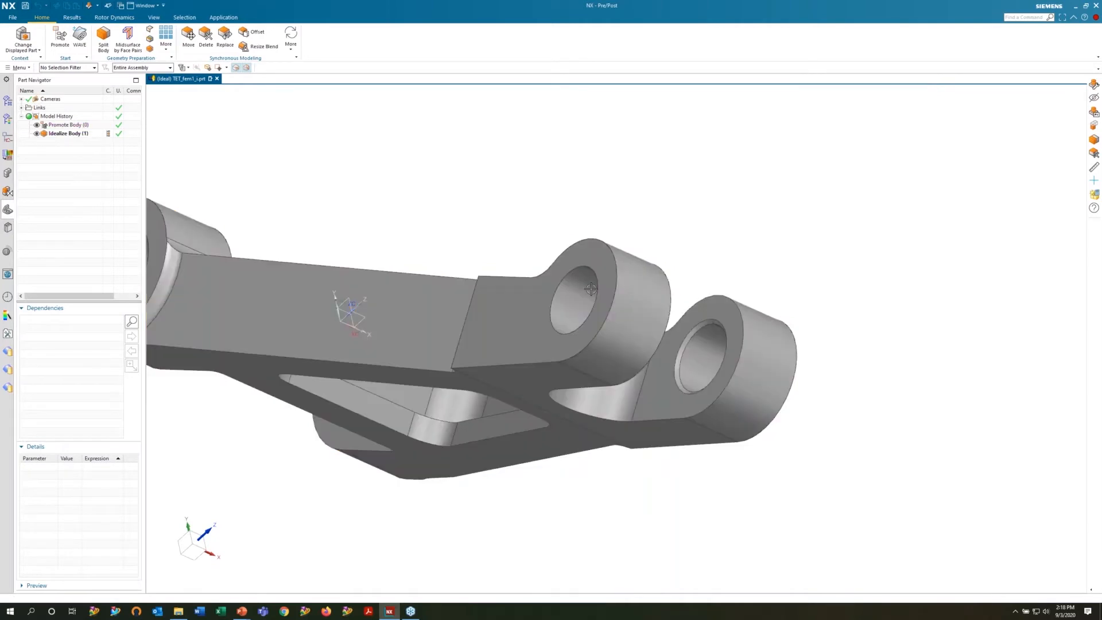
Delete the narrow ring-shaped face around the inner edge of the narrow-end lug hole using Delete Face
click(205, 39)
scroll(712, 339, up, 1)
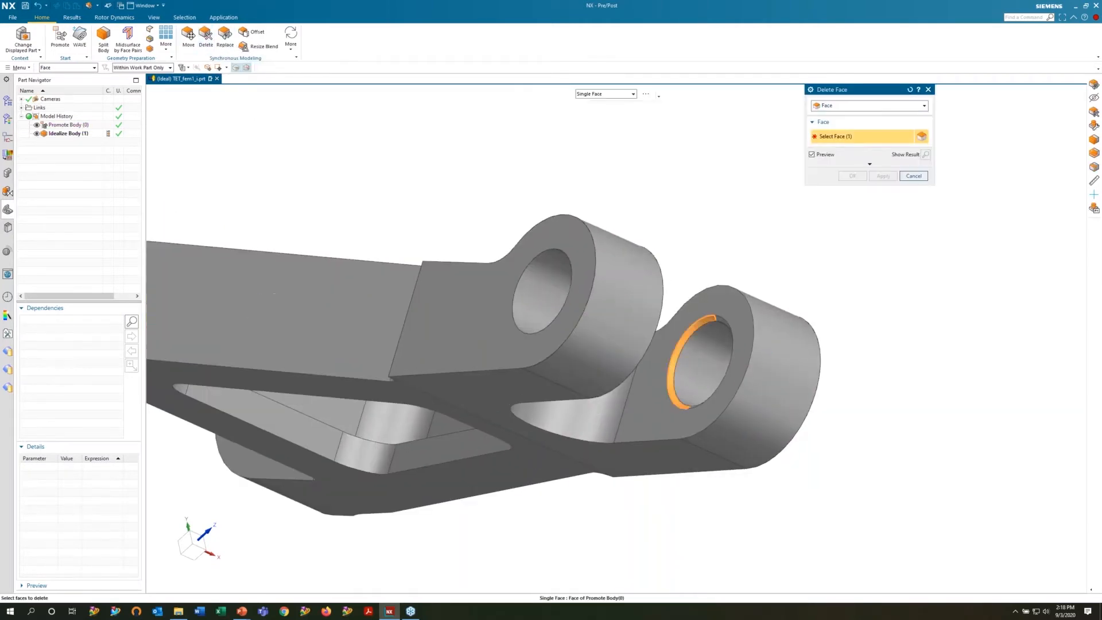
click(718, 319)
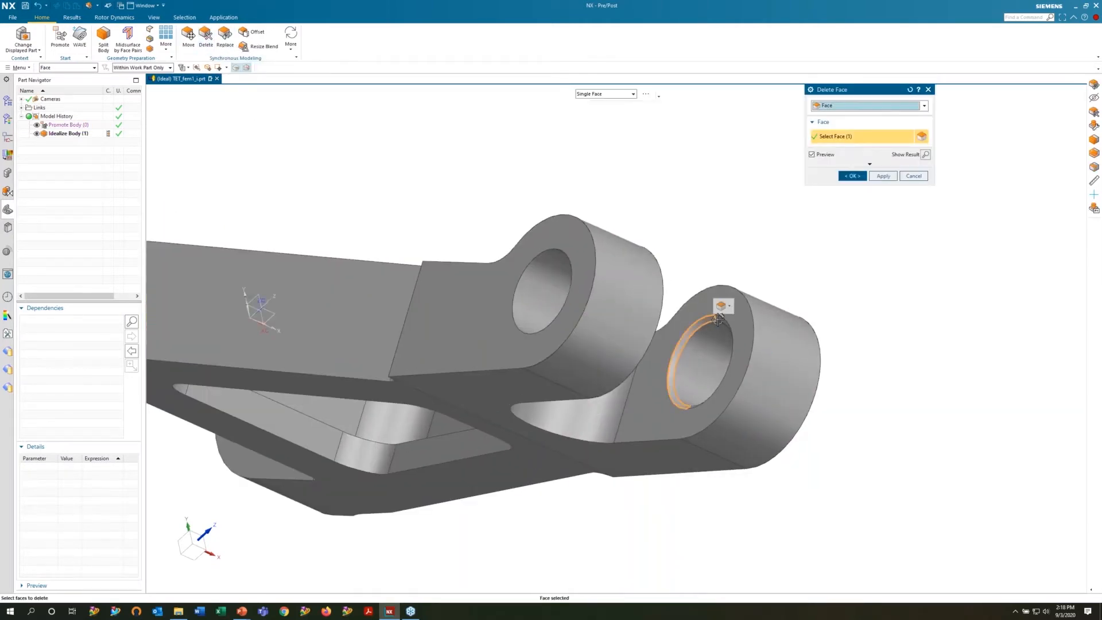
click(852, 176)
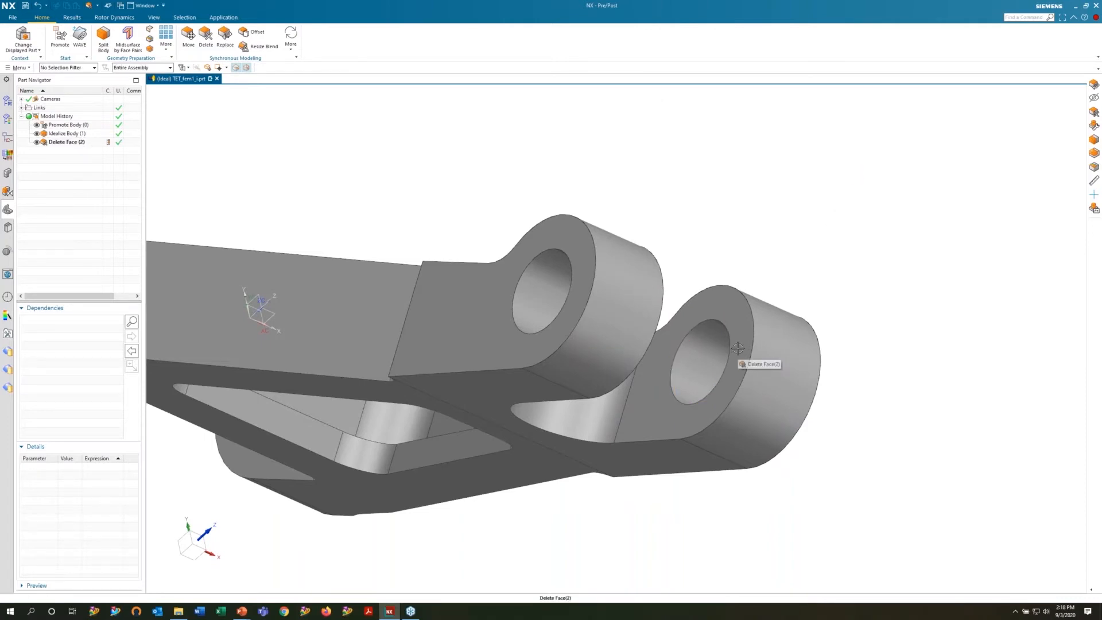
Make TET_fem1 the displayed part and dismiss the polygon body update log
click(8, 102)
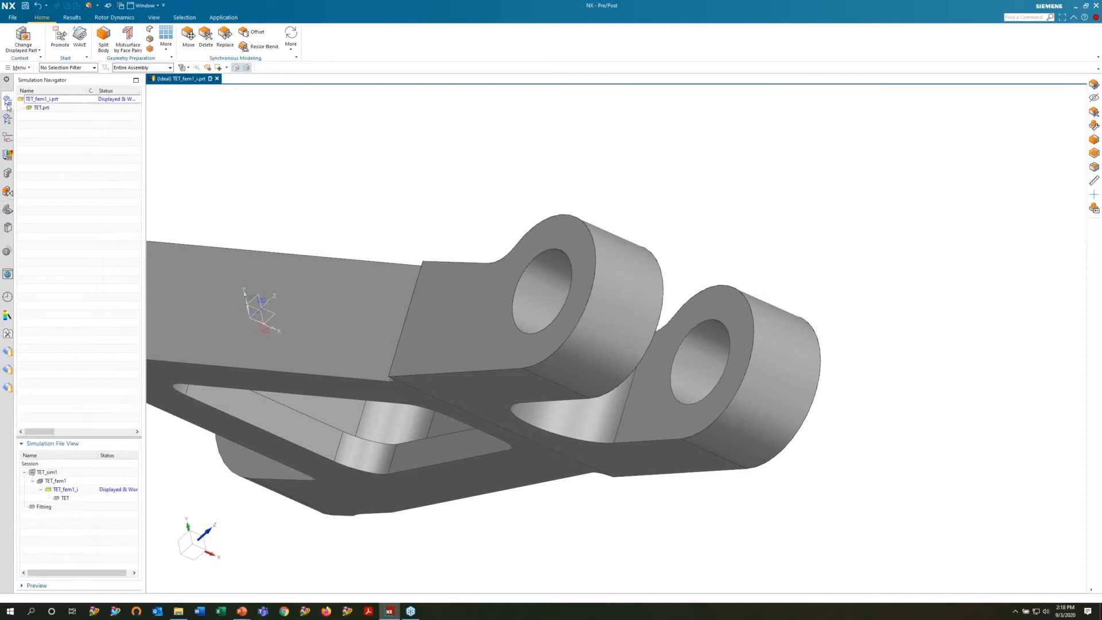
double_click(52, 483)
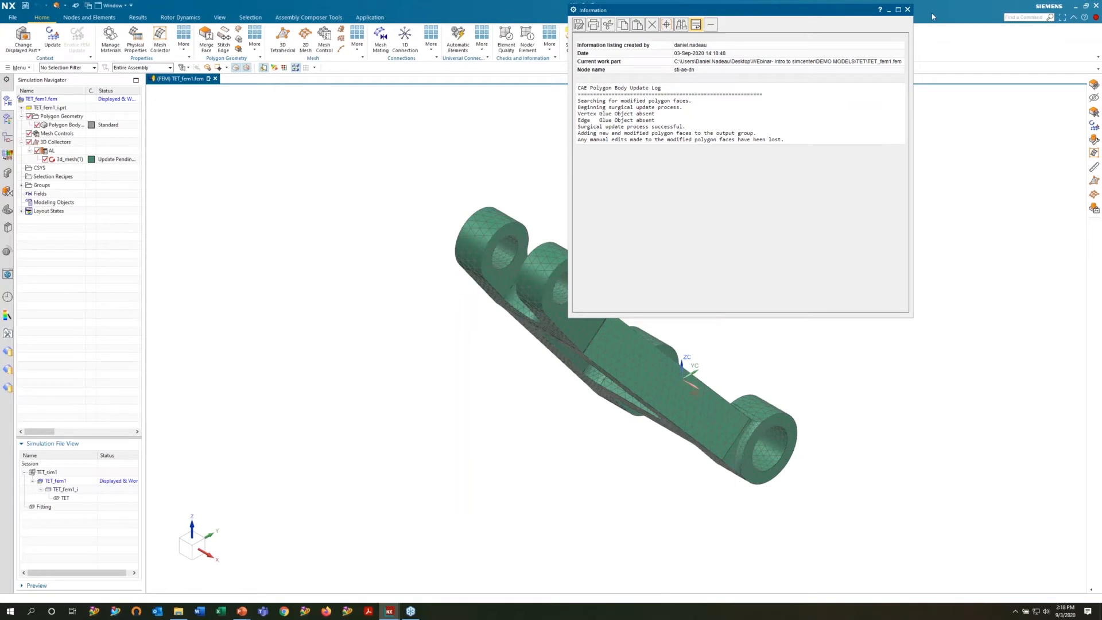
click(908, 10)
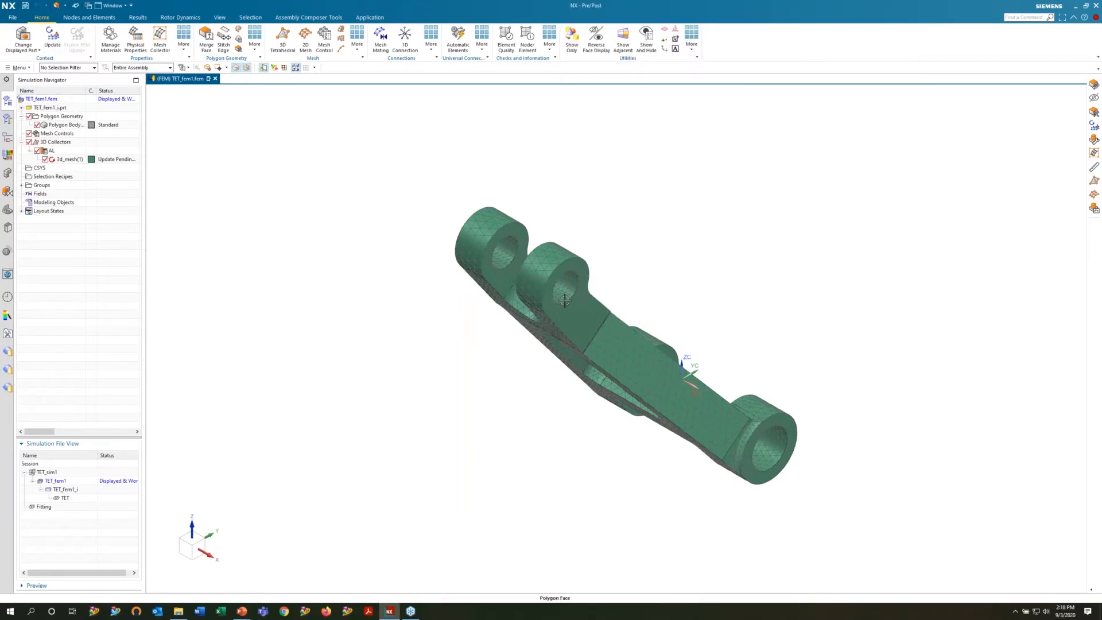
Inspect the outdated mesh at the simplified lug hole and update the finite element model to remesh the arm
middle_drag(689, 364, 685, 170)
scroll(685, 170, up, 6)
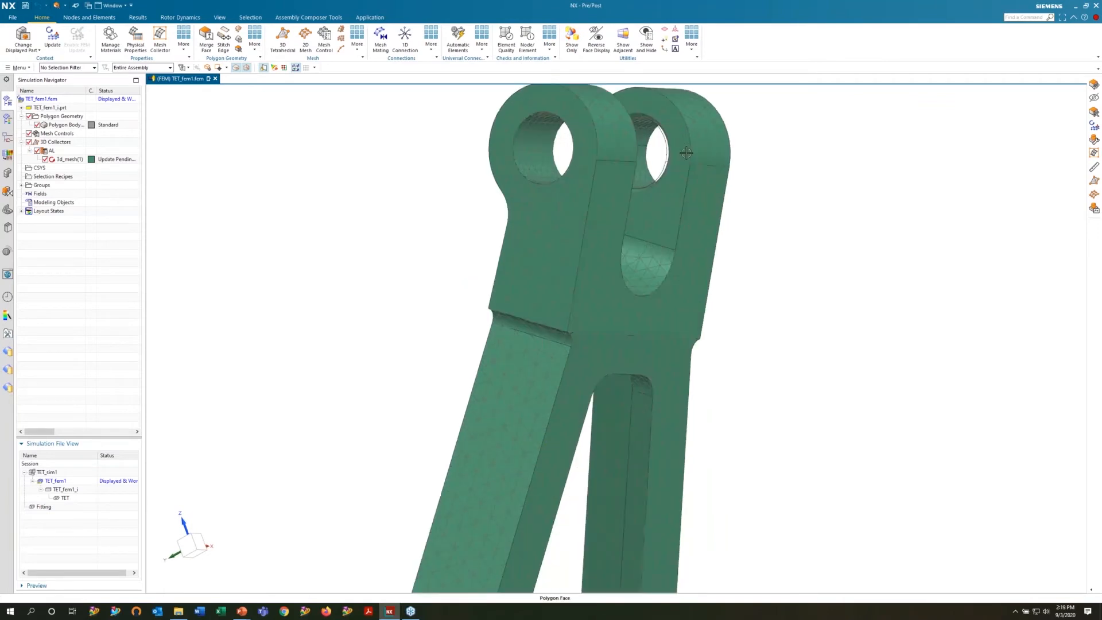
scroll(653, 154, down, 2)
middle_drag(696, 236, 724, 397)
scroll(603, 280, up, 3)
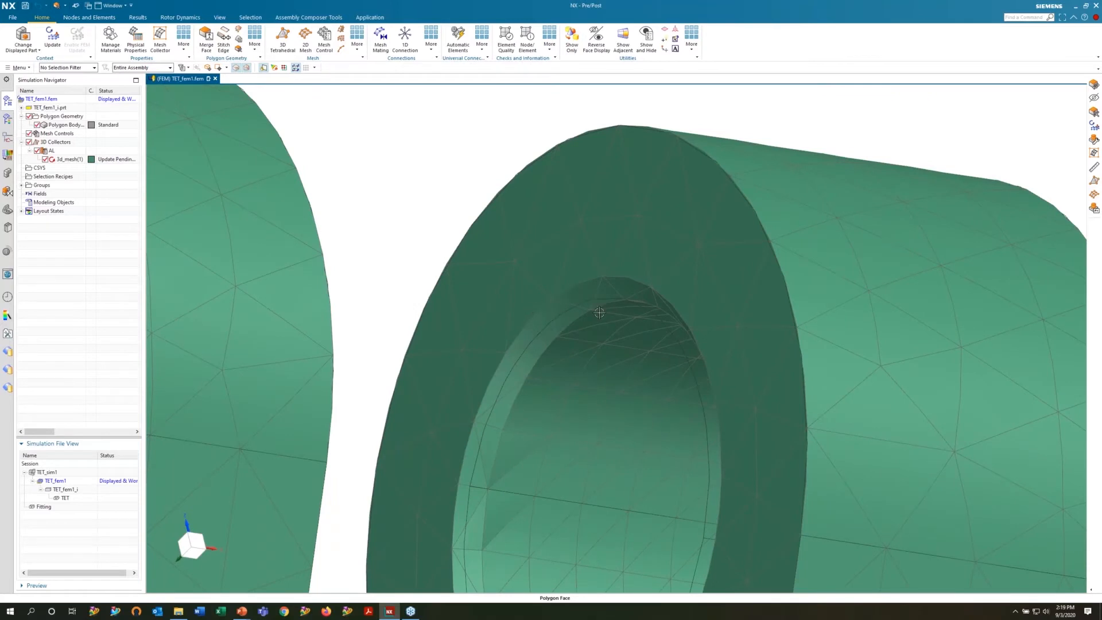
click(52, 45)
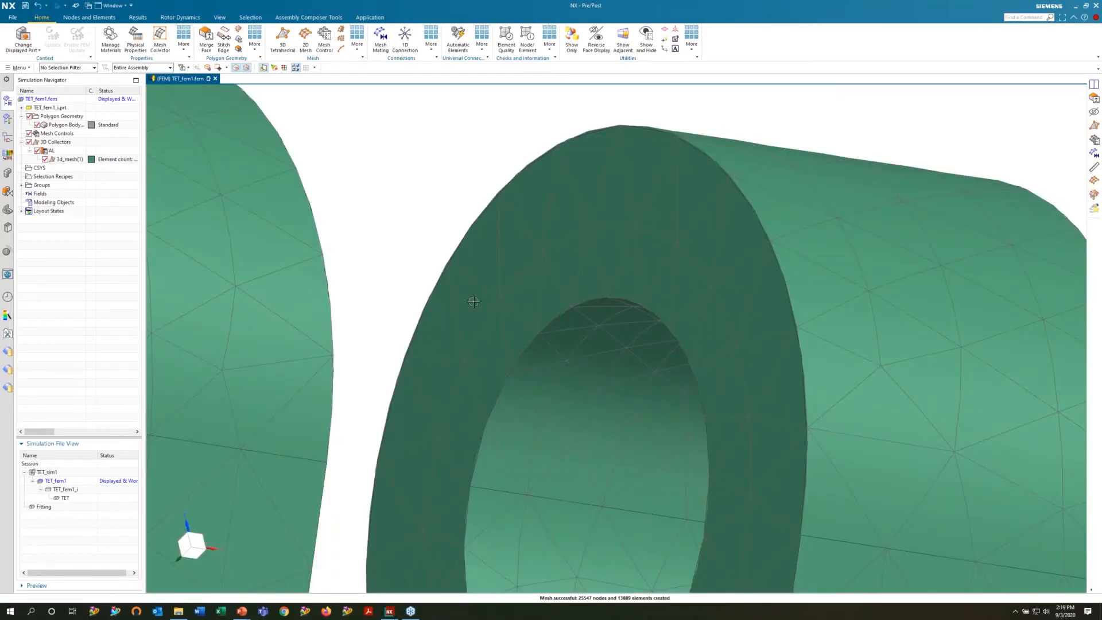
scroll(473, 302, down, 5)
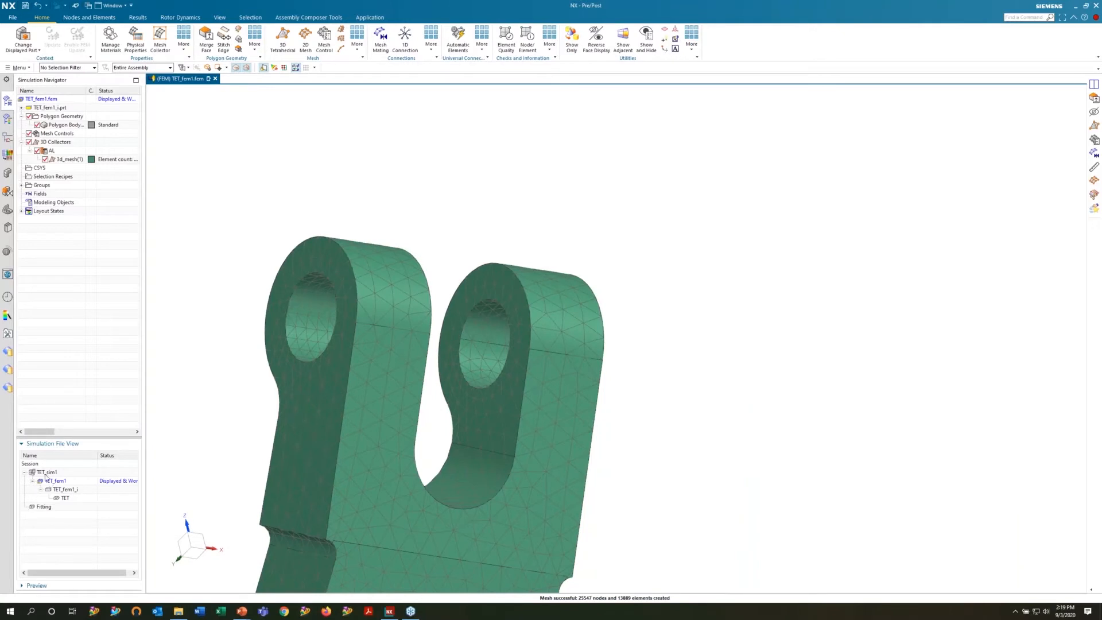
Make TET_sim1 the displayed part and review the bearing loads and fixed constraints on the remeshed arm
double_click(46, 473)
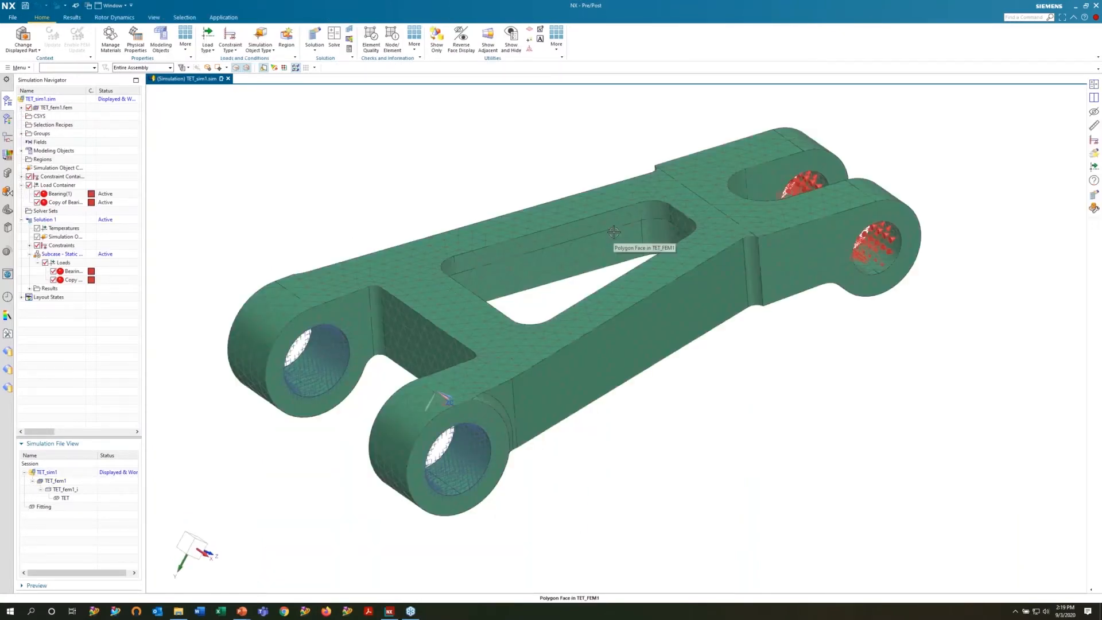
mouse_move(614, 232)
middle_down()
mouse_move(698, 288)
mouse_move(672, 258)
mouse_move(855, 121)
middle_up()
scroll(843, 247, up, 3)
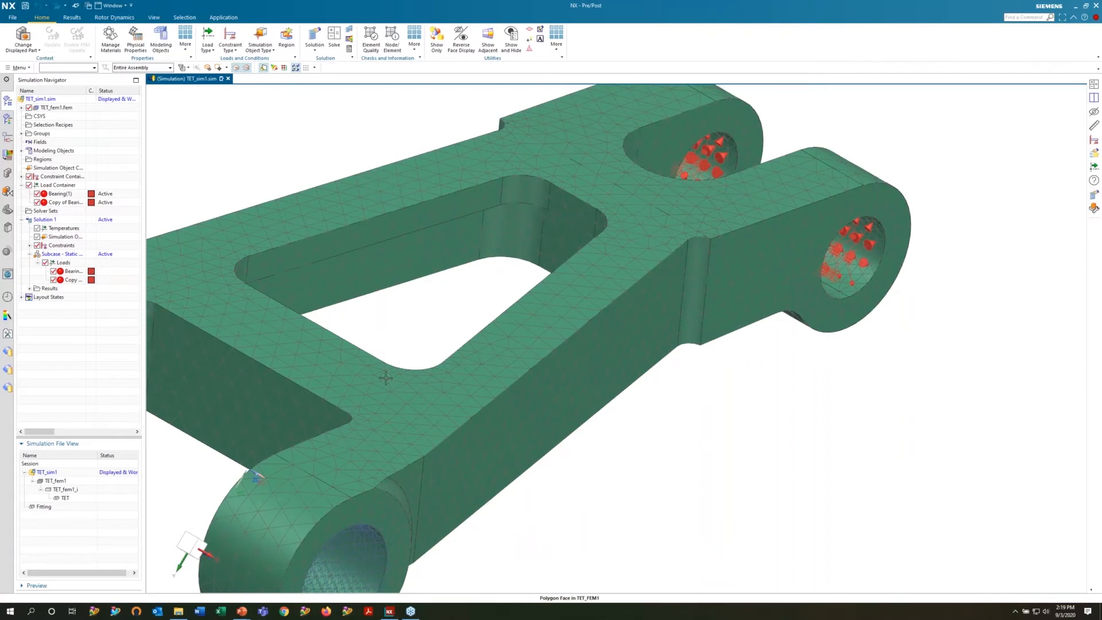
scroll(402, 430, down, 3)
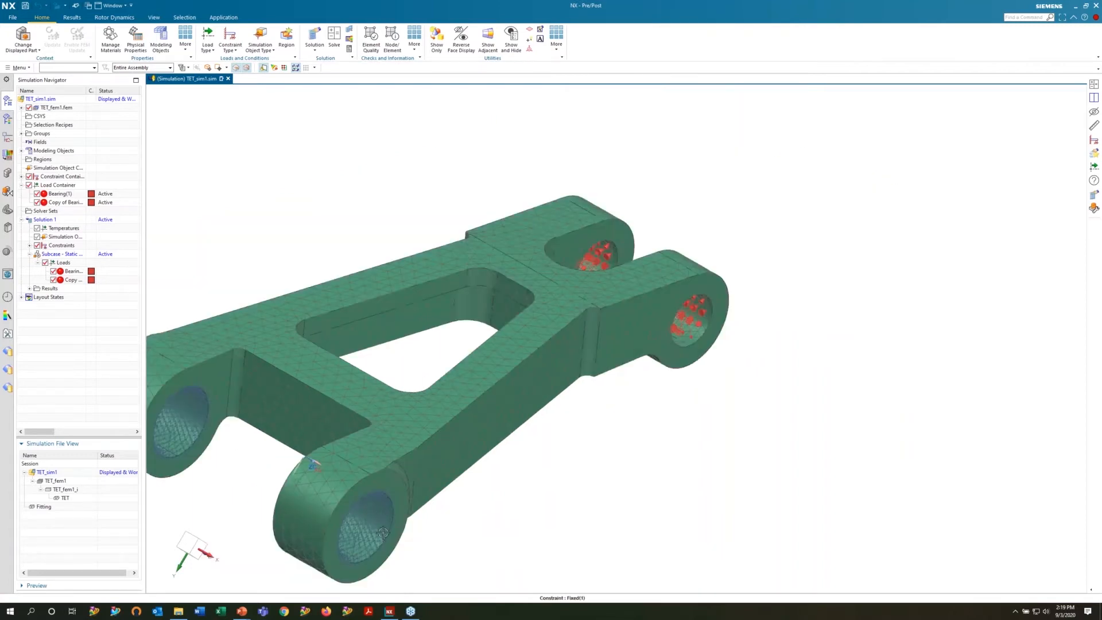
scroll(353, 329, down, 3)
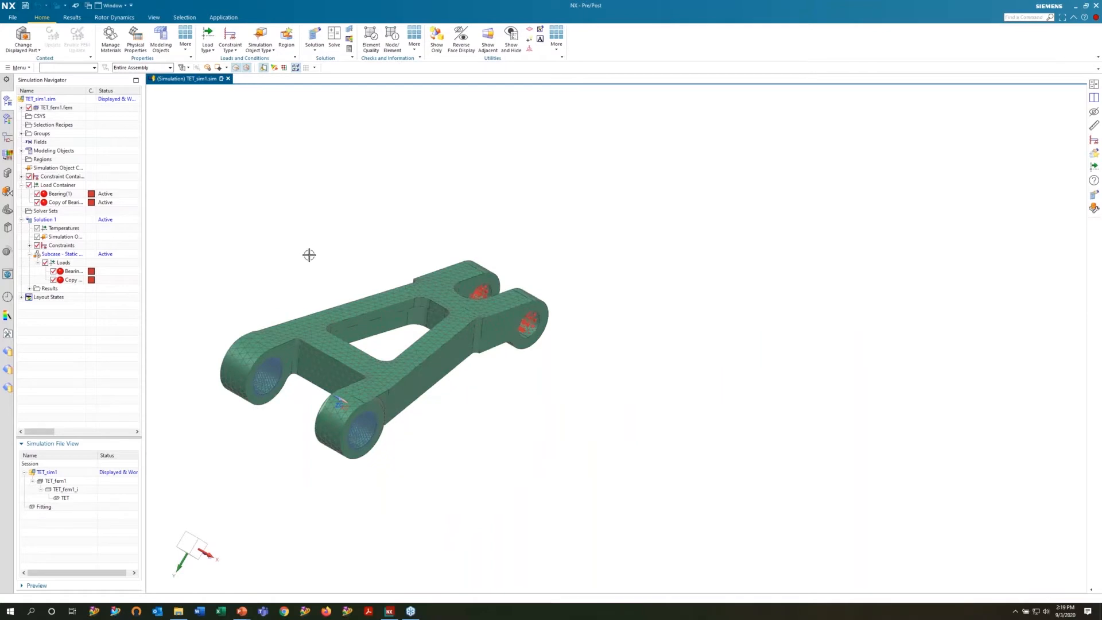
shift+middle_drag(337, 365, 431, 343)
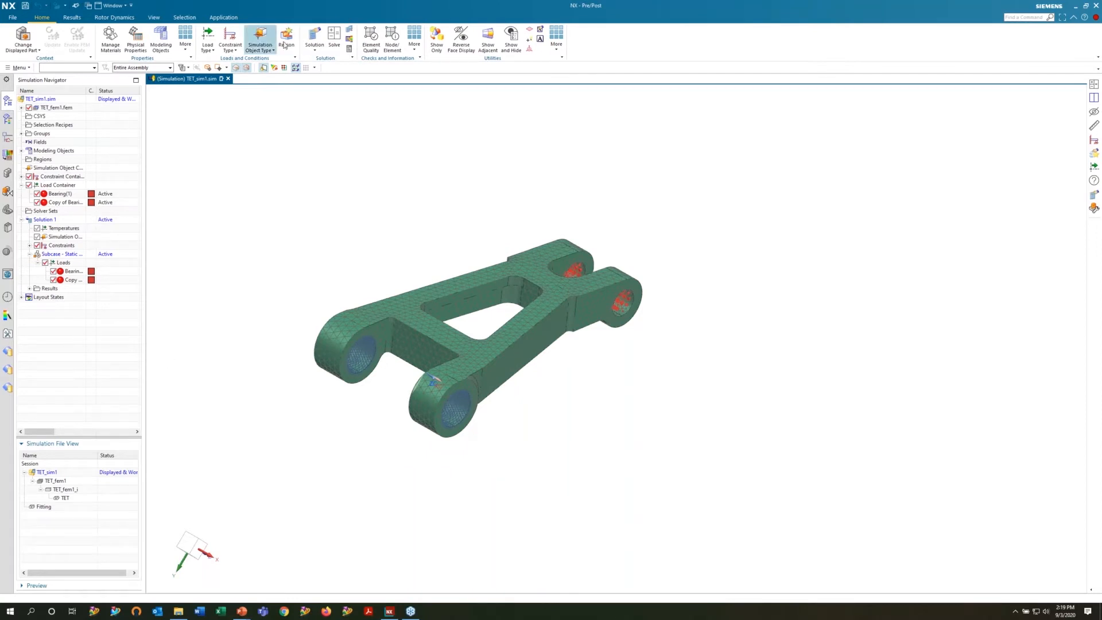
Review the available solvers and solution types for a new solution and close the definition without creating one
click(315, 40)
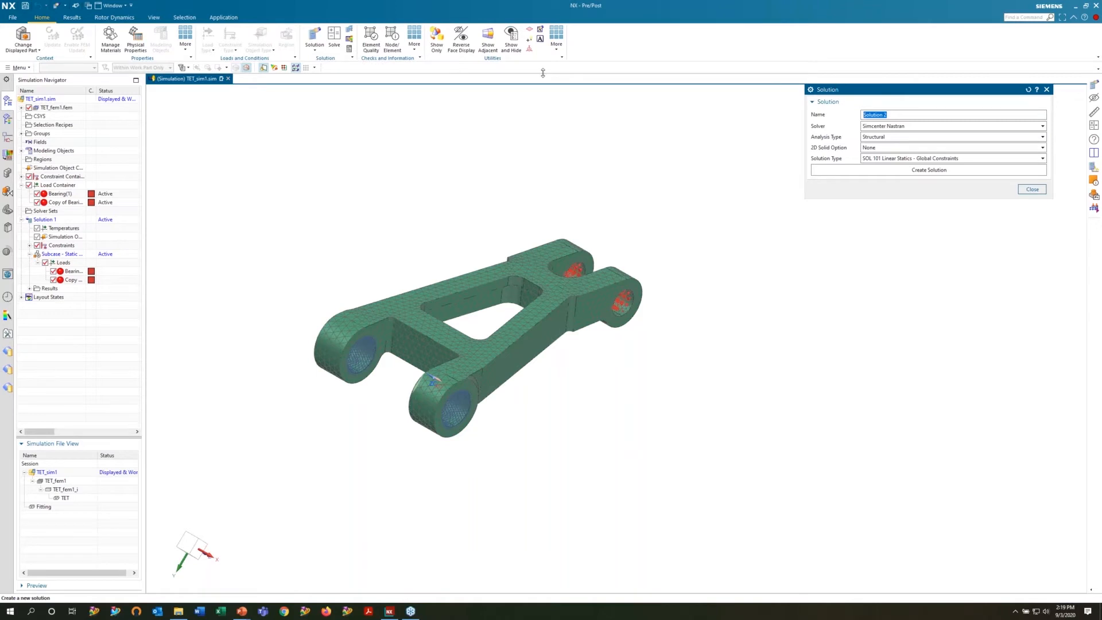
drag(543, 73, 456, 64)
drag(867, 70, 405, 112)
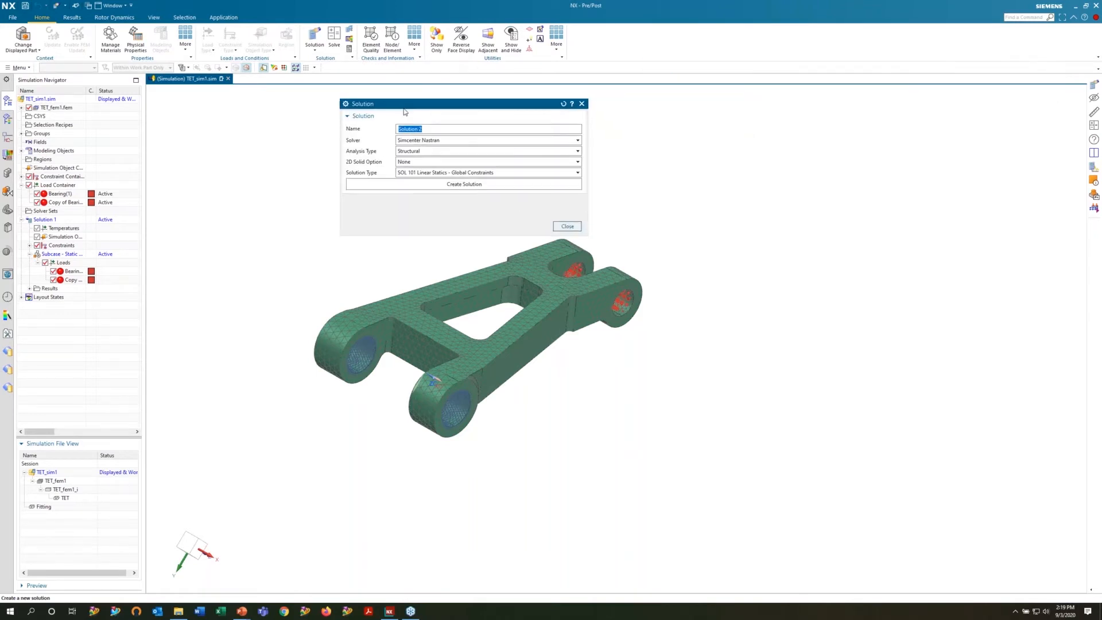
click(453, 141)
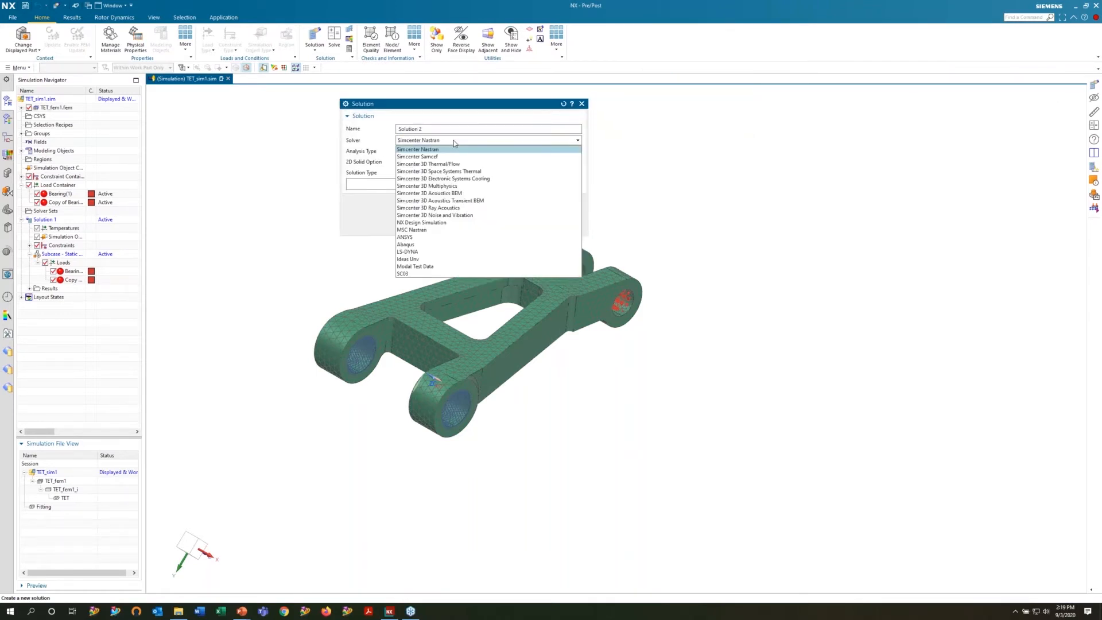
click(453, 140)
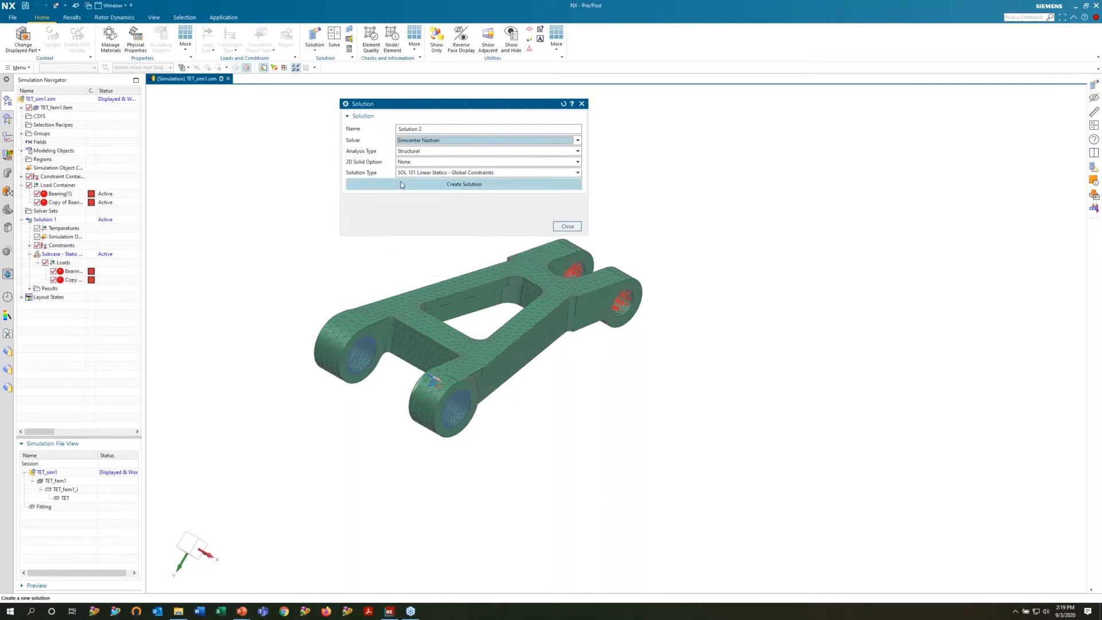
click(465, 173)
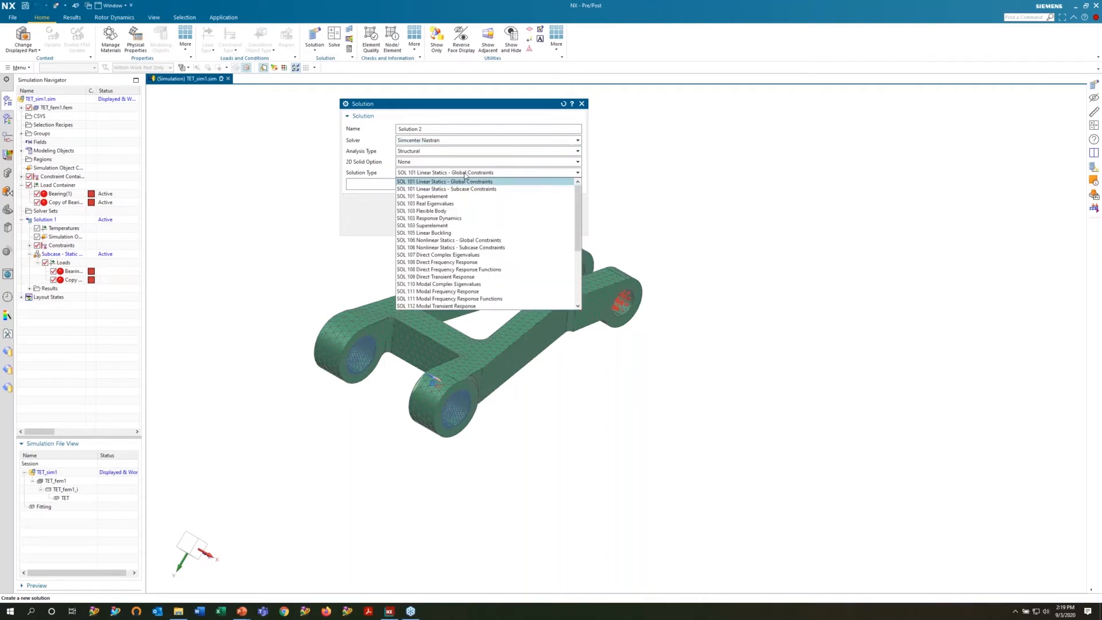
click(468, 182)
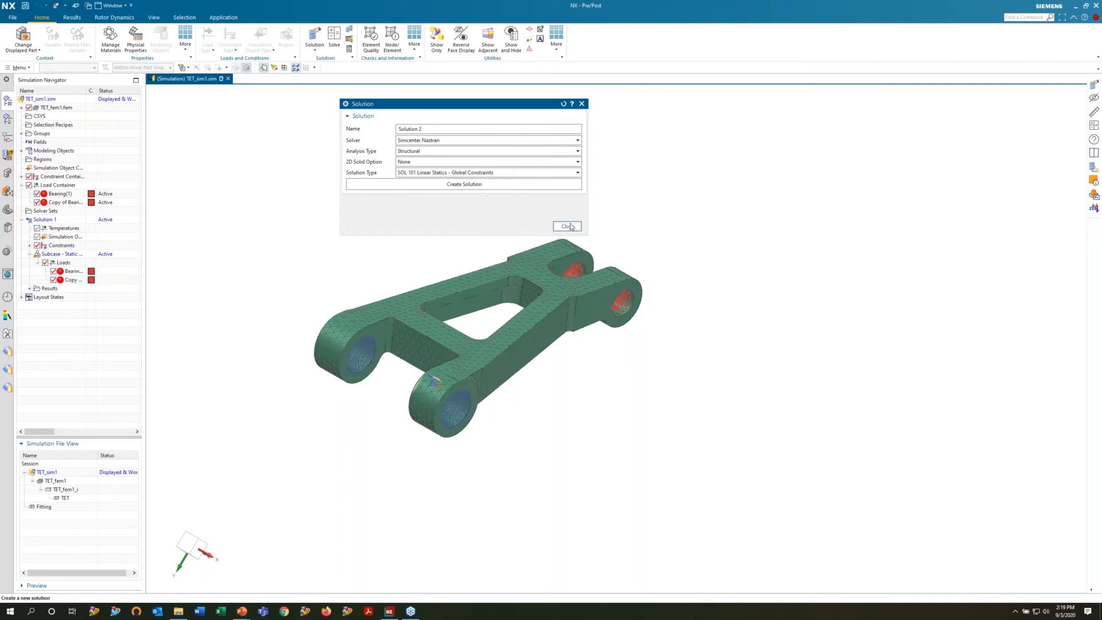
click(567, 226)
Solve Solution 1 with the default solving options, decline the message review, and dismiss the solver information and job monitor
right_click(45, 224)
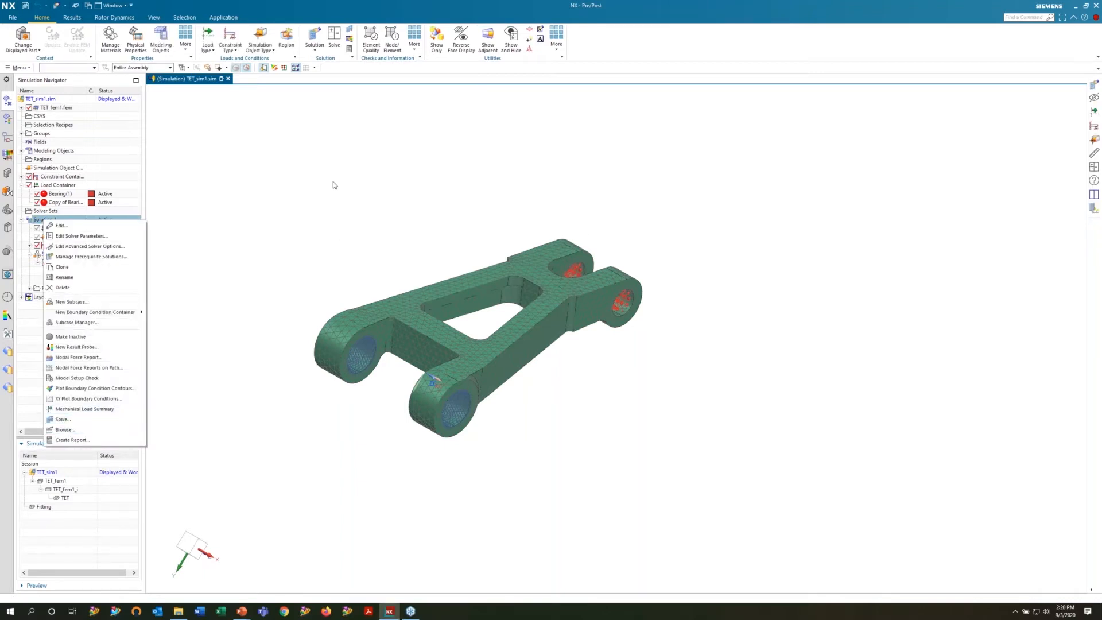
click(335, 38)
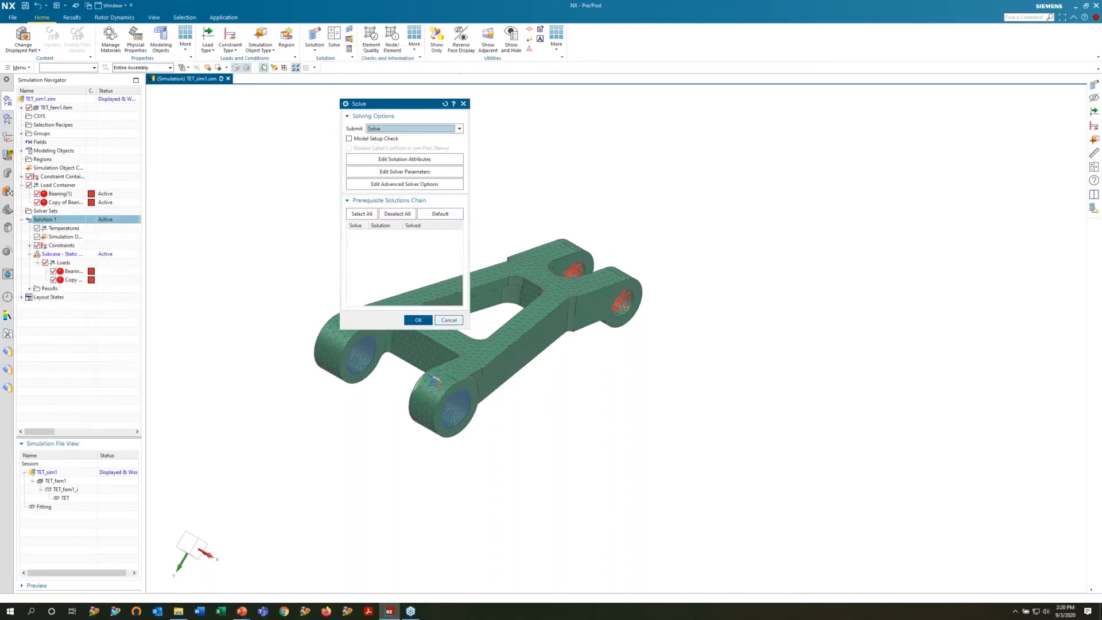
click(420, 320)
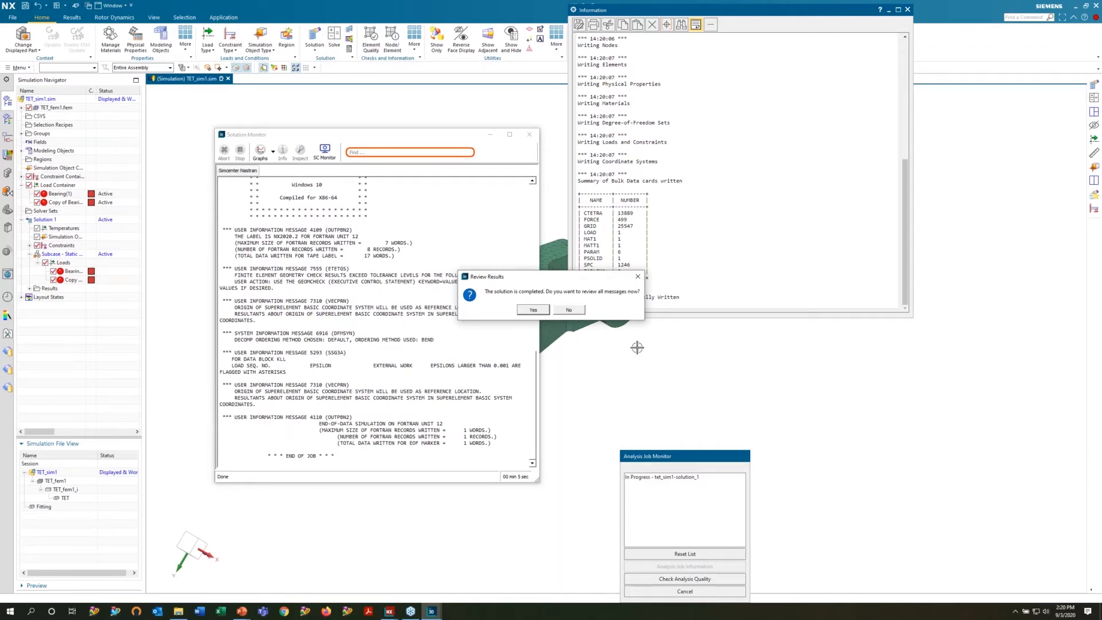
click(570, 310)
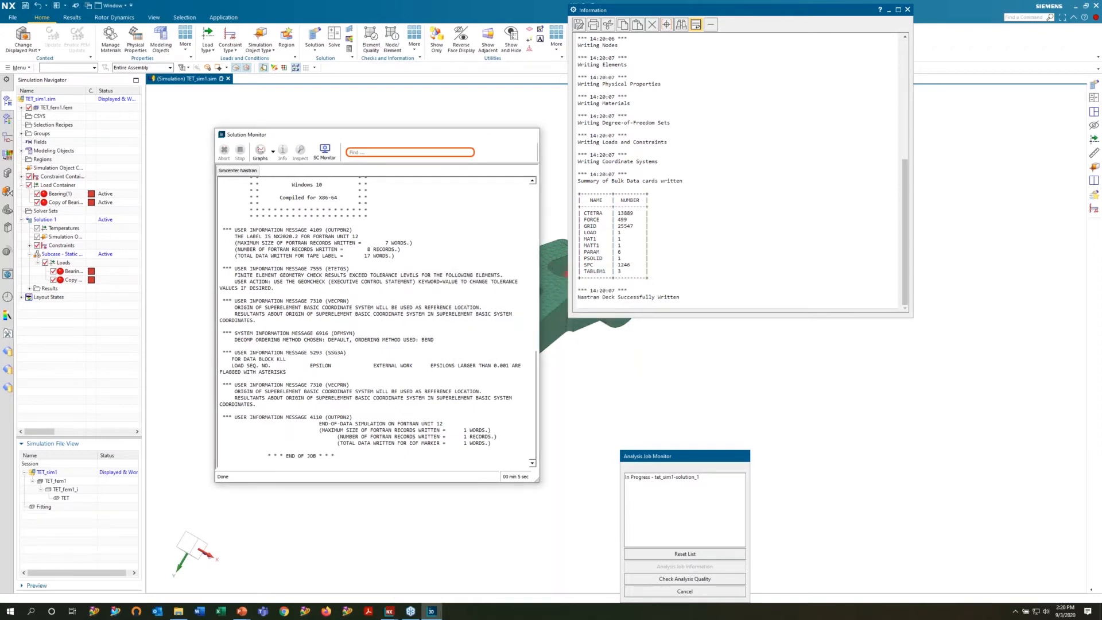
click(907, 10)
click(667, 591)
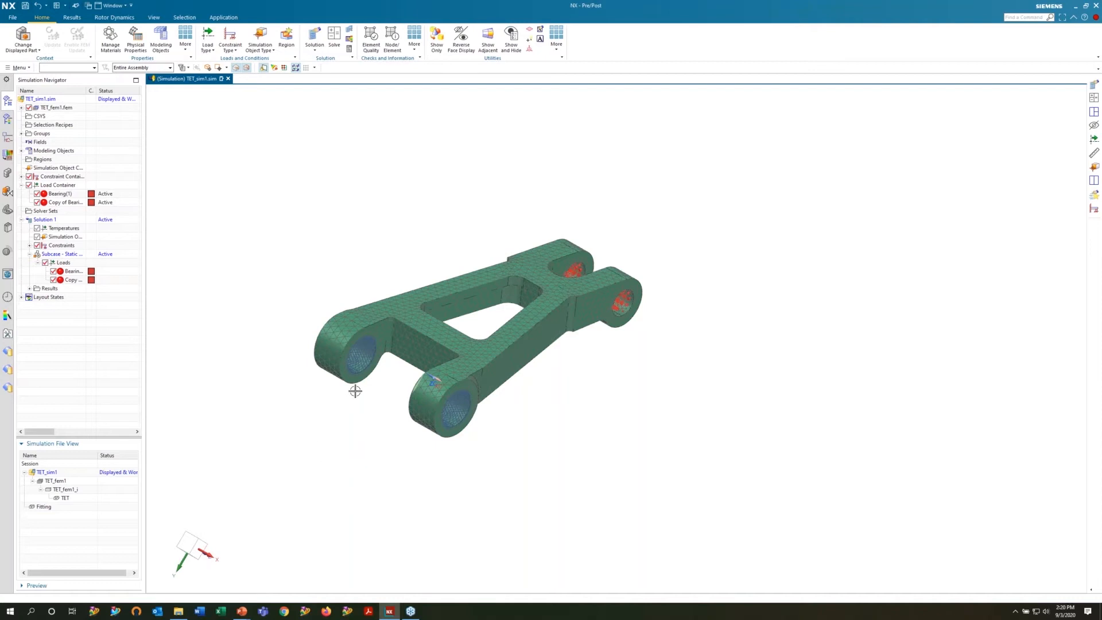
Load the structural results of Solution 1 and plot the nodal displacement magnitude on the arm
double_click(37, 288)
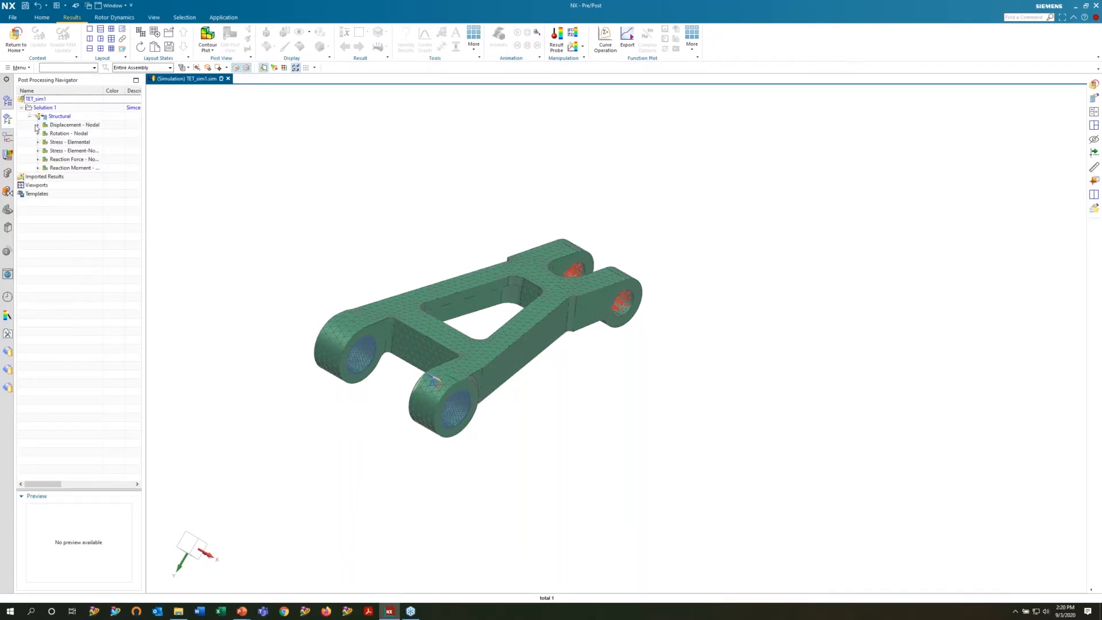
click(38, 124)
double_click(62, 160)
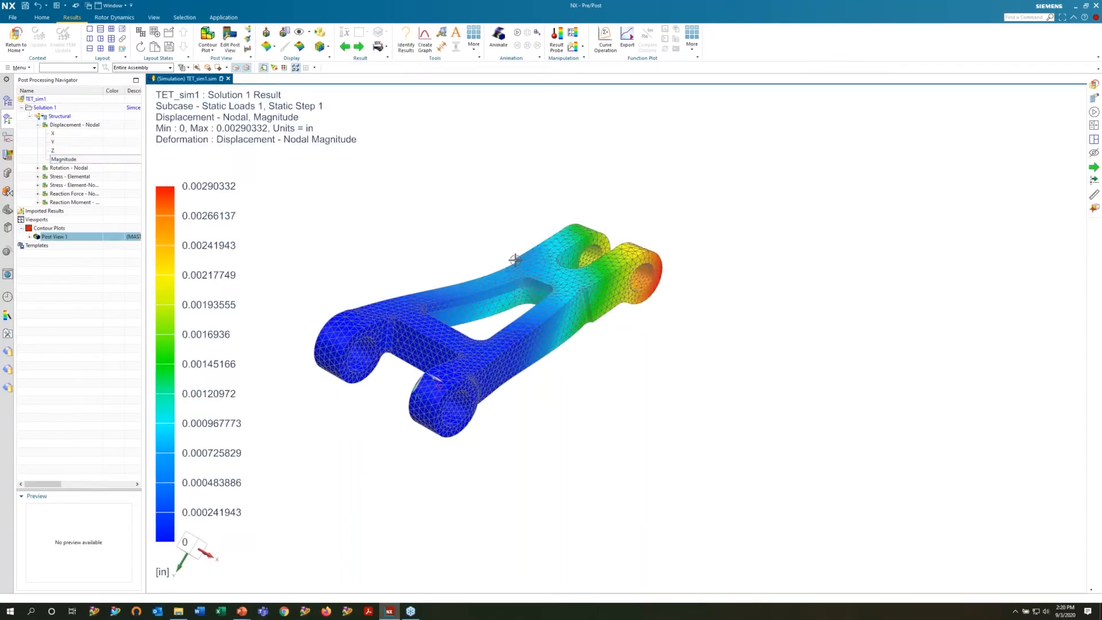
mouse_move(492, 320)
middle_down()
mouse_move(520, 323)
mouse_move(490, 335)
mouse_move(507, 317)
middle_up()
Plot the element-nodal Von-Mises stress and examine its distribution on both sides of the arm
click(37, 185)
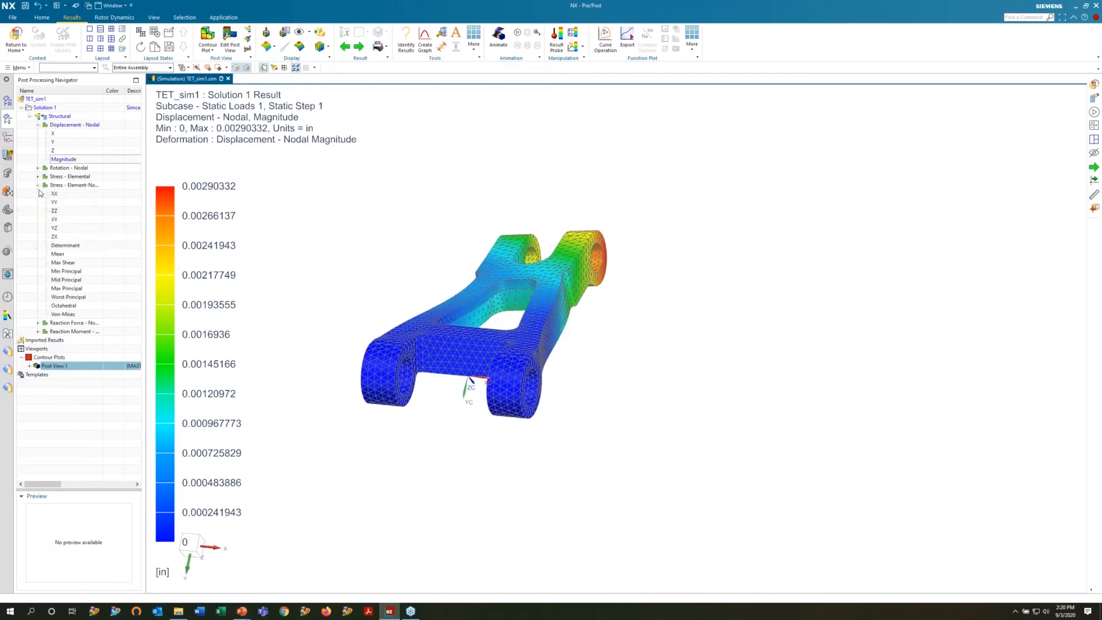
double_click(63, 314)
middle_drag(509, 295, 379, 234)
scroll(438, 328, up, 5)
mouse_move(445, 320)
middle_down()
mouse_move(453, 288)
mouse_move(474, 293)
mouse_move(480, 314)
middle_up()
scroll(462, 309, down, 5)
middle_drag(517, 420, 485, 254)
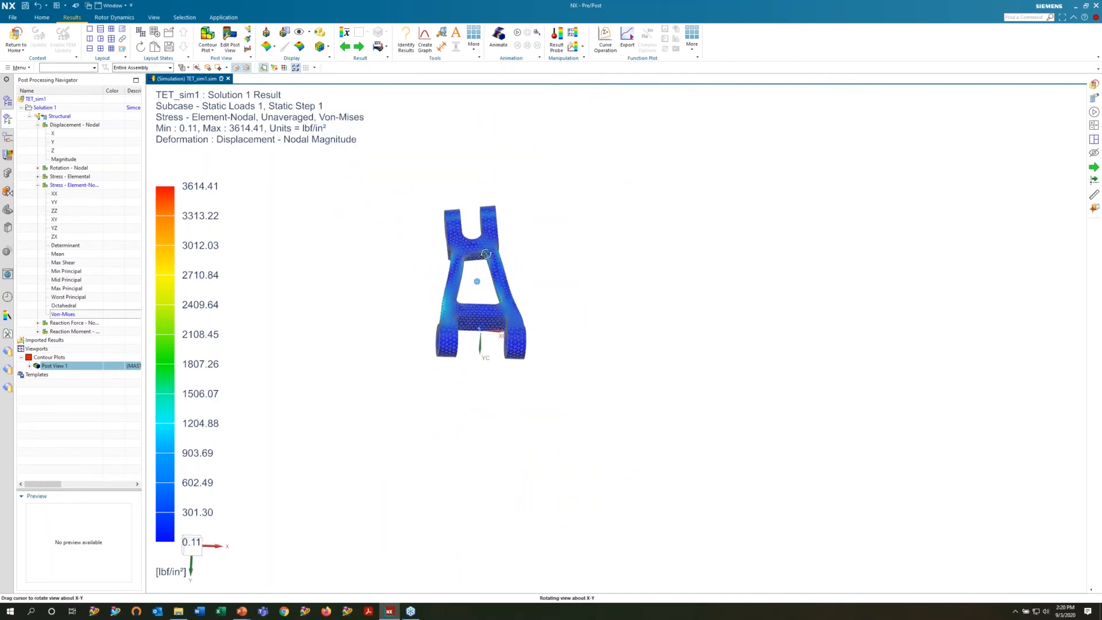
middle_drag(592, 245, 620, 202)
scroll(474, 229, up, 5)
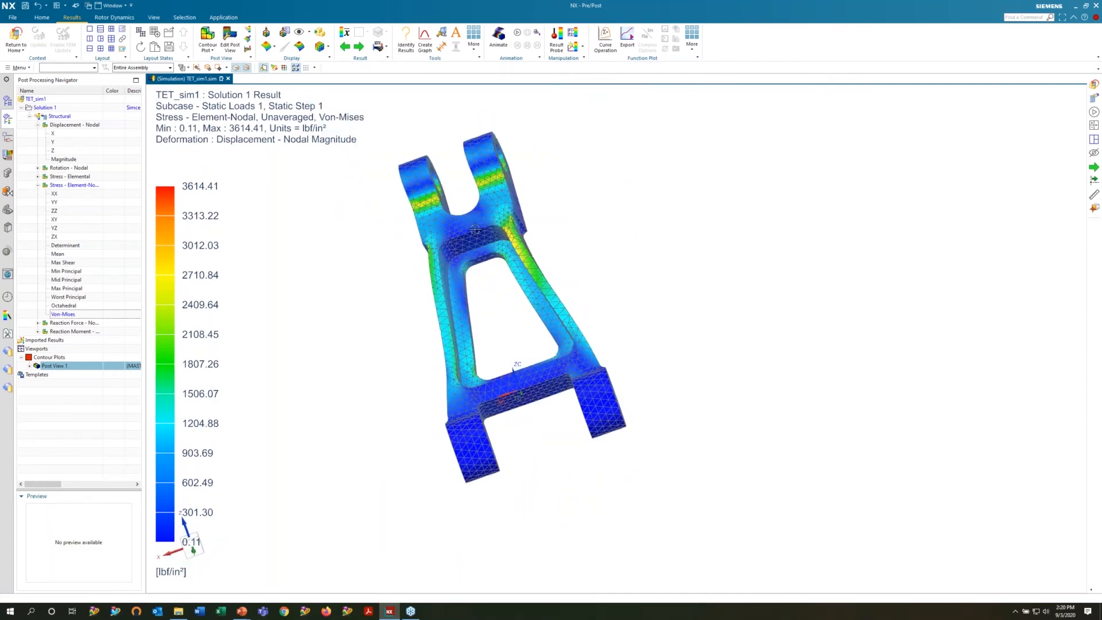
middle_drag(500, 287, 473, 308)
scroll(497, 294, up, 3)
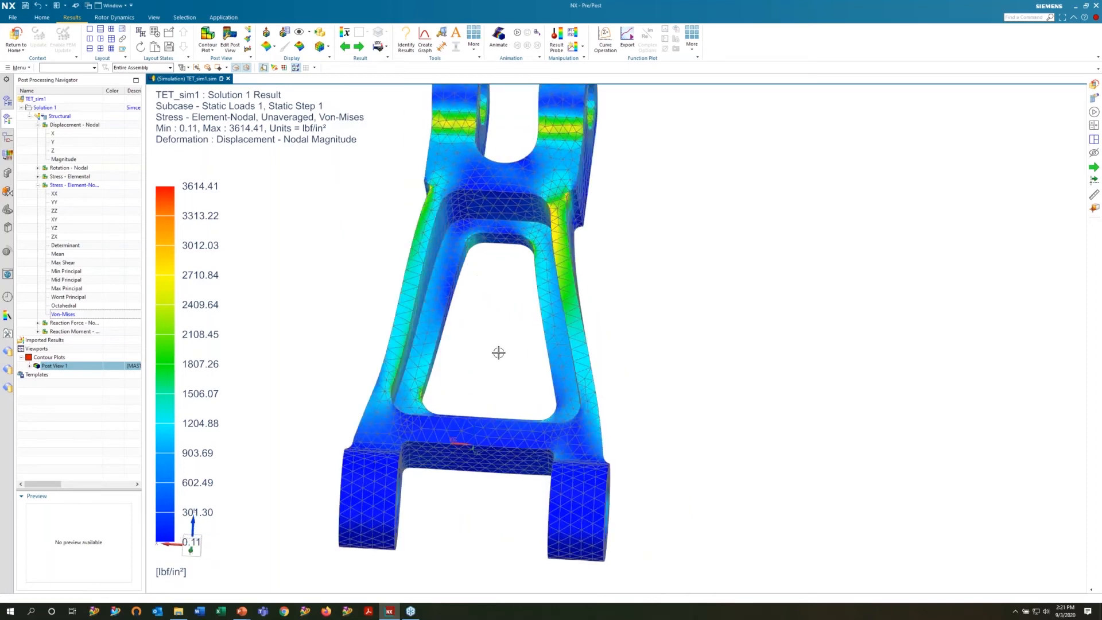
scroll(462, 313, down, 2)
middle_drag(516, 322, 571, 327)
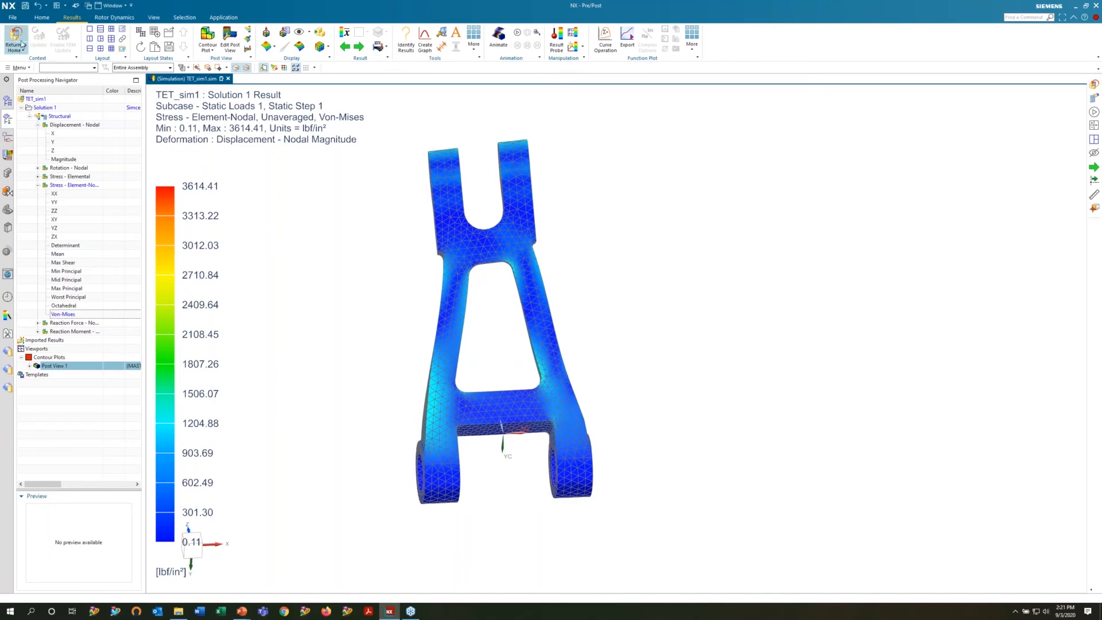
Play and stop the stress animation, and switch the contour plot to the undeformed shape
click(517, 33)
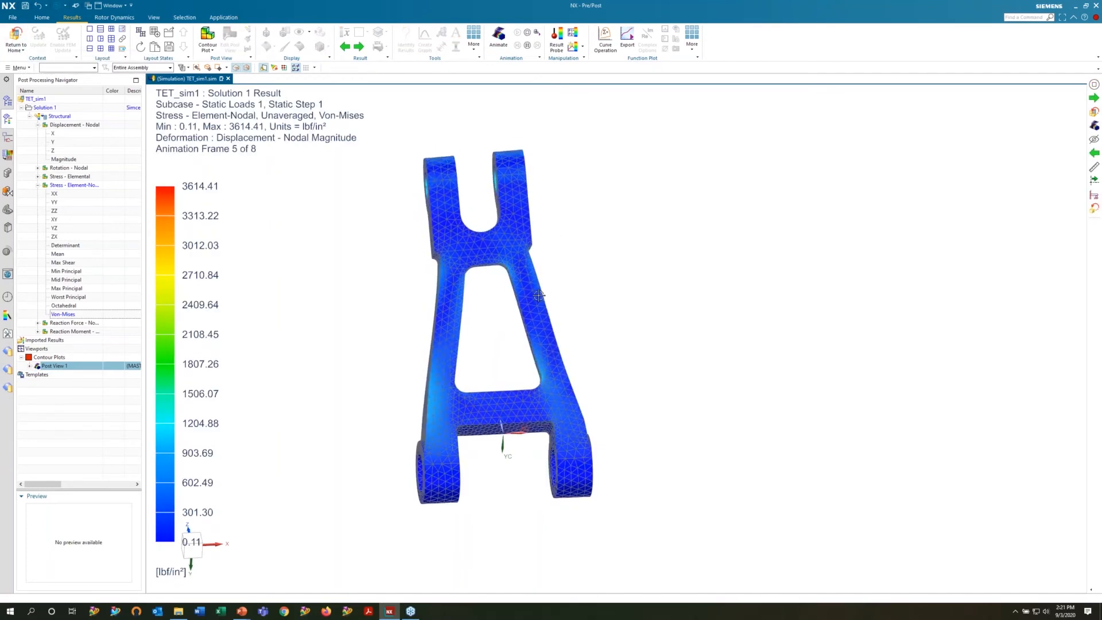
click(531, 33)
click(388, 50)
click(385, 82)
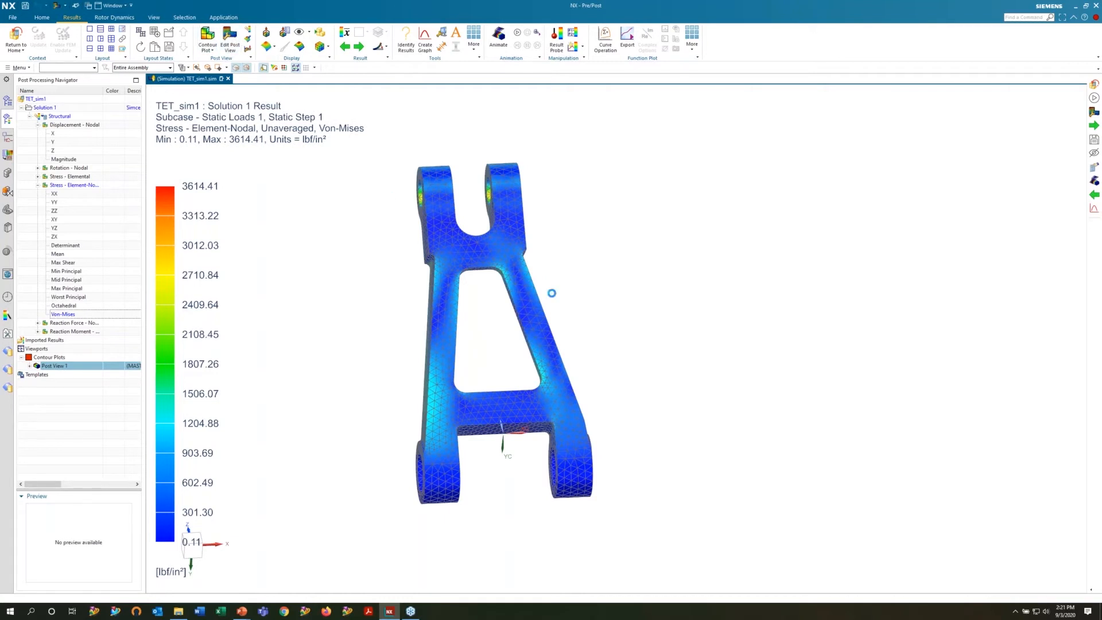
Review the post view's color display and edge options and cancel without changing them
drag(427, 112, 647, 125)
click(599, 132)
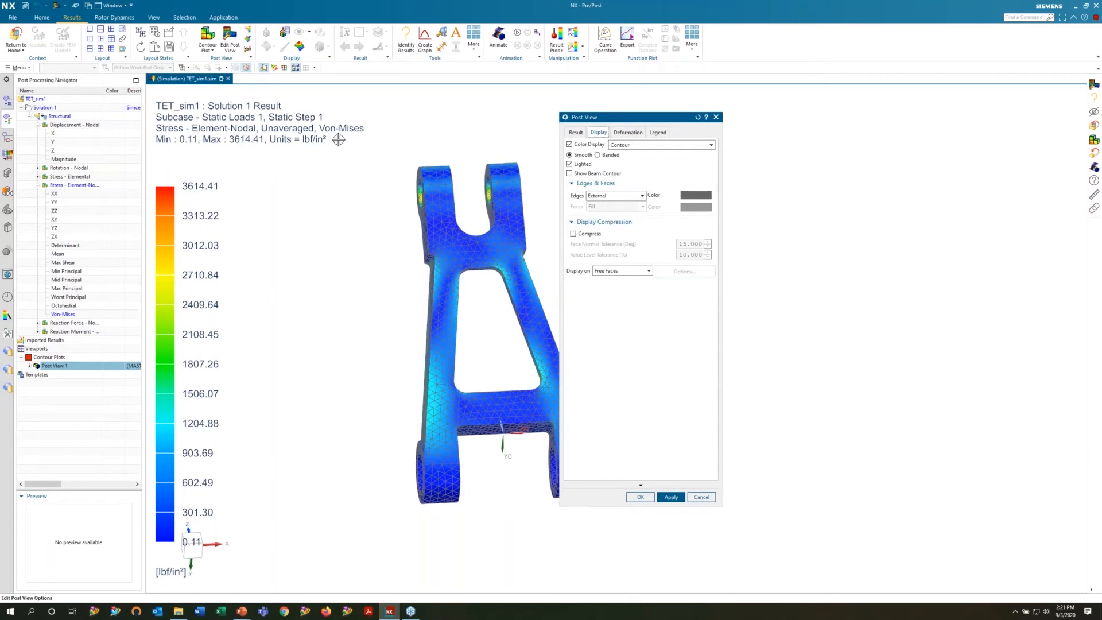
click(701, 497)
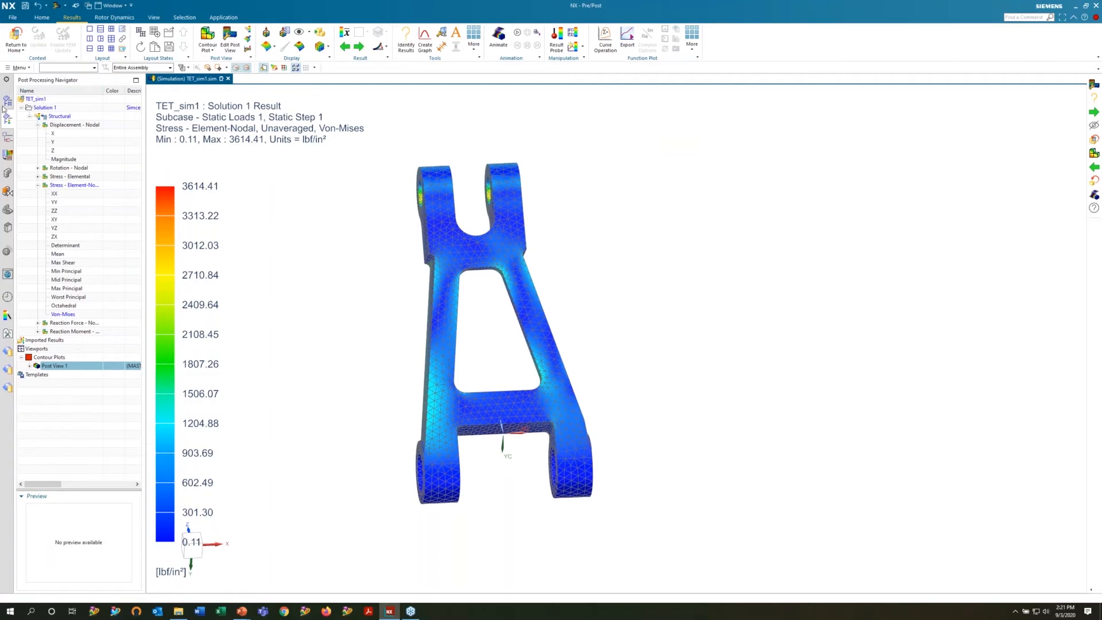
Leave the results and make the idealized part TET_fem1_i the displayed part
click(13, 47)
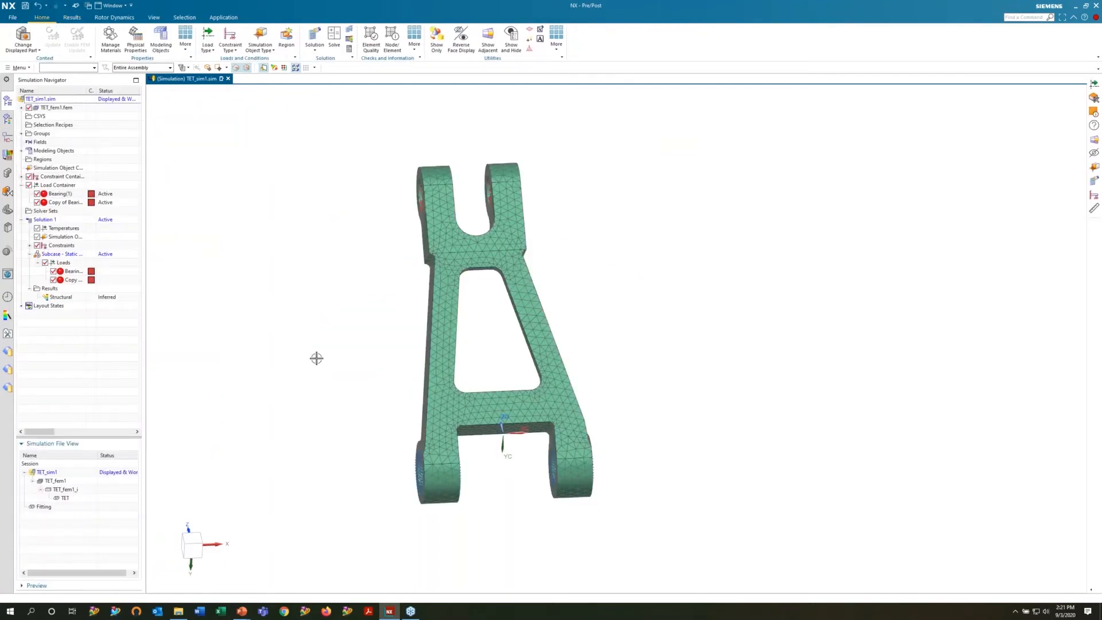
middle_drag(400, 343, 506, 339)
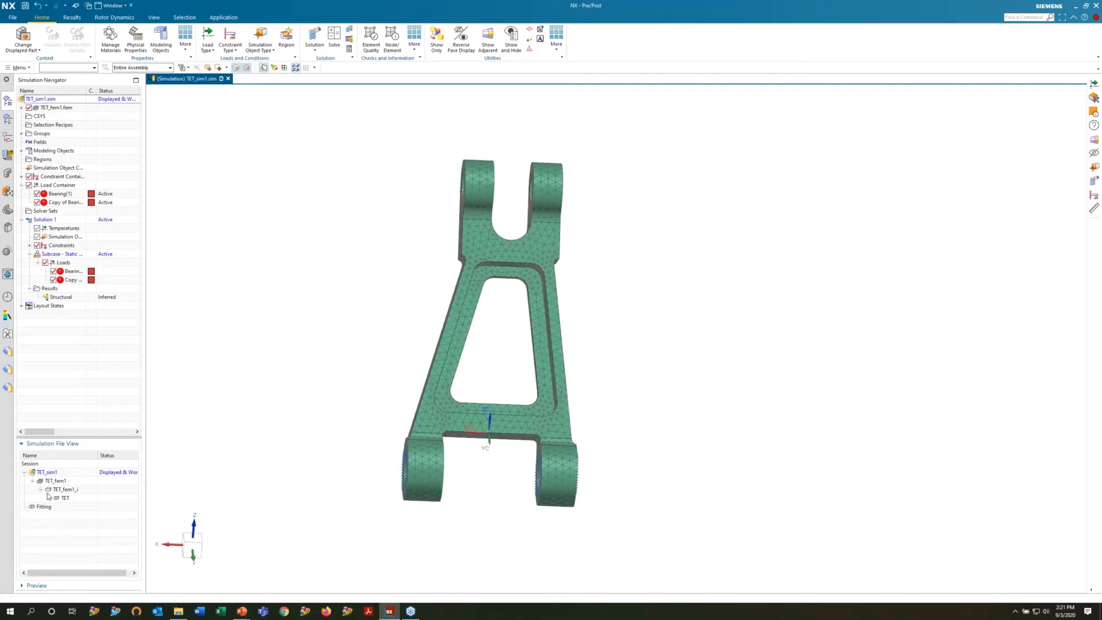
double_click(62, 490)
middle_drag(652, 211, 490, 283)
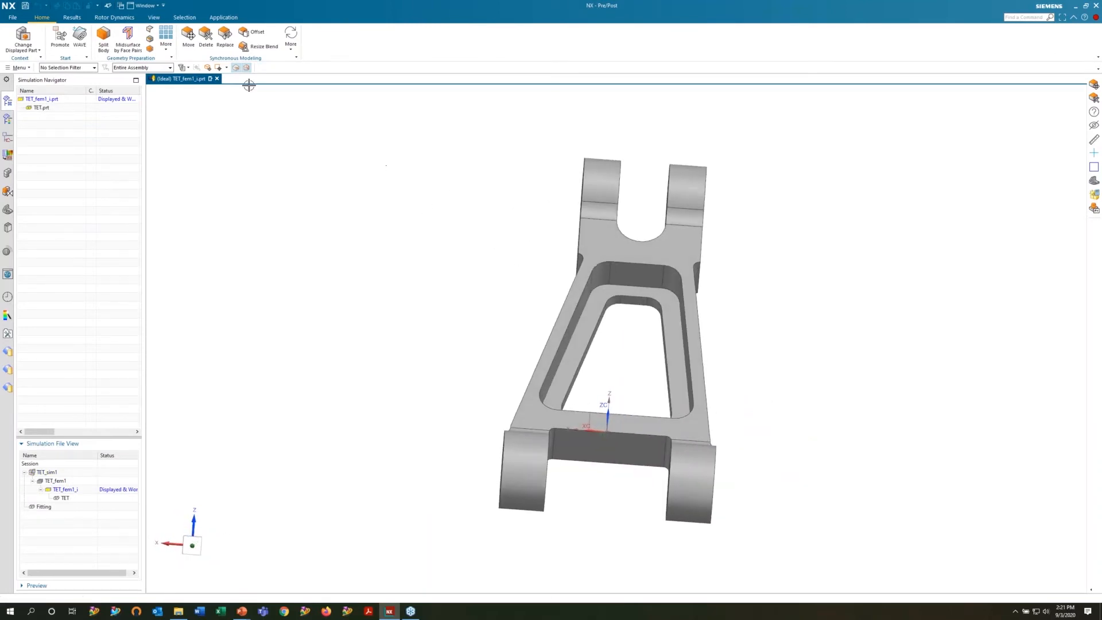
Move one long side wall of the arm's recessed pocket inward by 0.1 in using Move Face
click(189, 35)
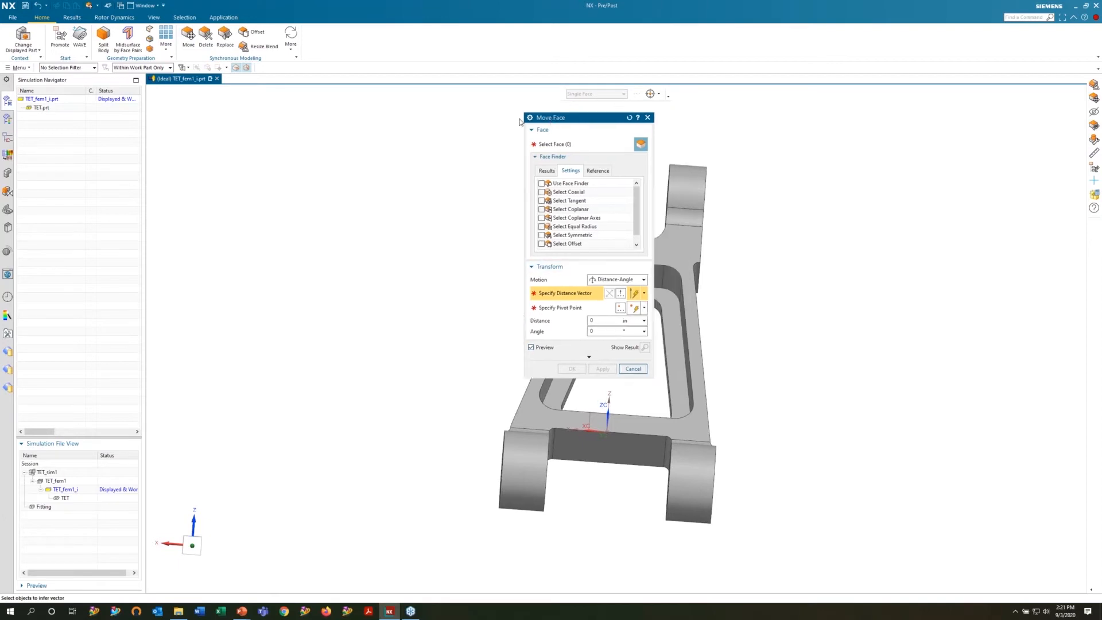
middle_drag(607, 331, 579, 328)
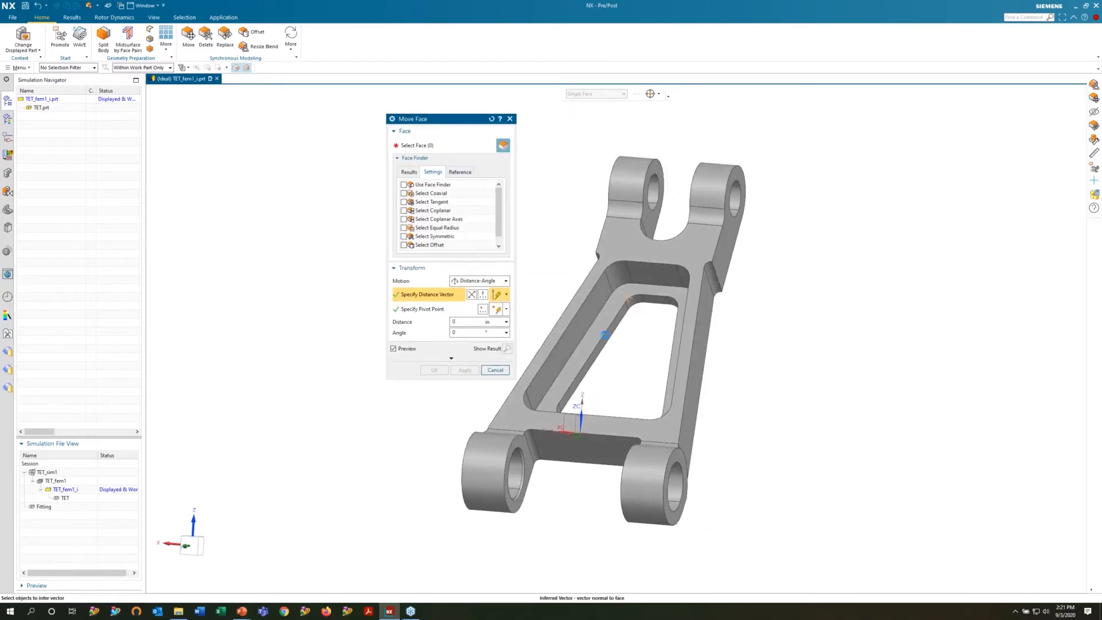
click(579, 327)
drag(609, 336, 616, 340)
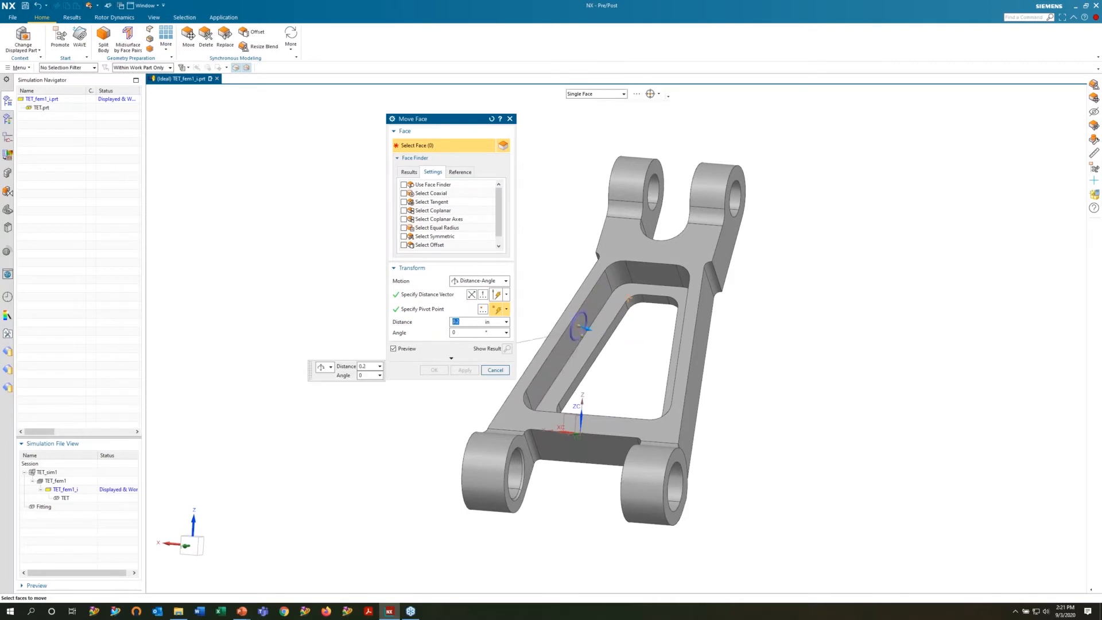
drag(452, 123, 392, 105)
click(587, 304)
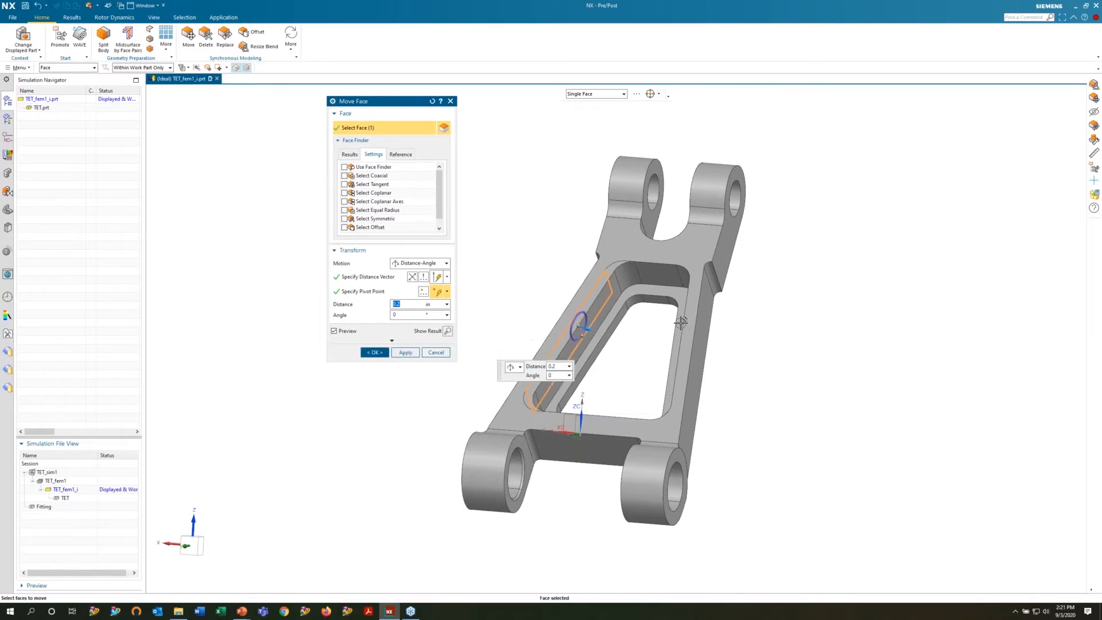
drag(586, 330, 585, 332)
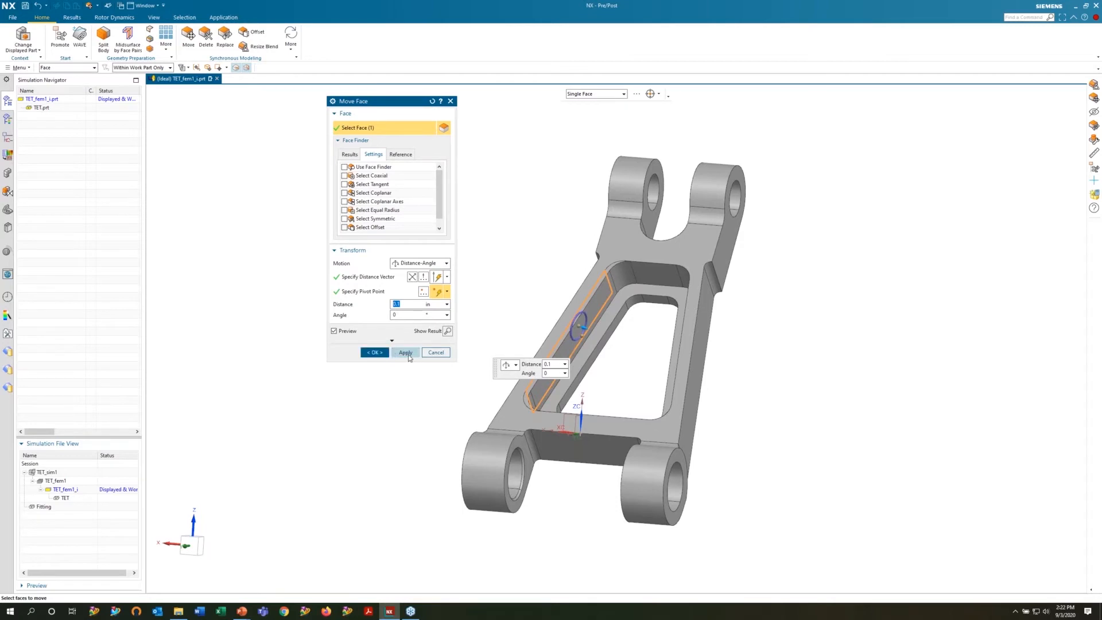
click(406, 353)
Move the opposite long side wall of the recessed pocket inward by 0.1 in using Move Face
middle_drag(602, 379, 660, 374)
click(684, 357)
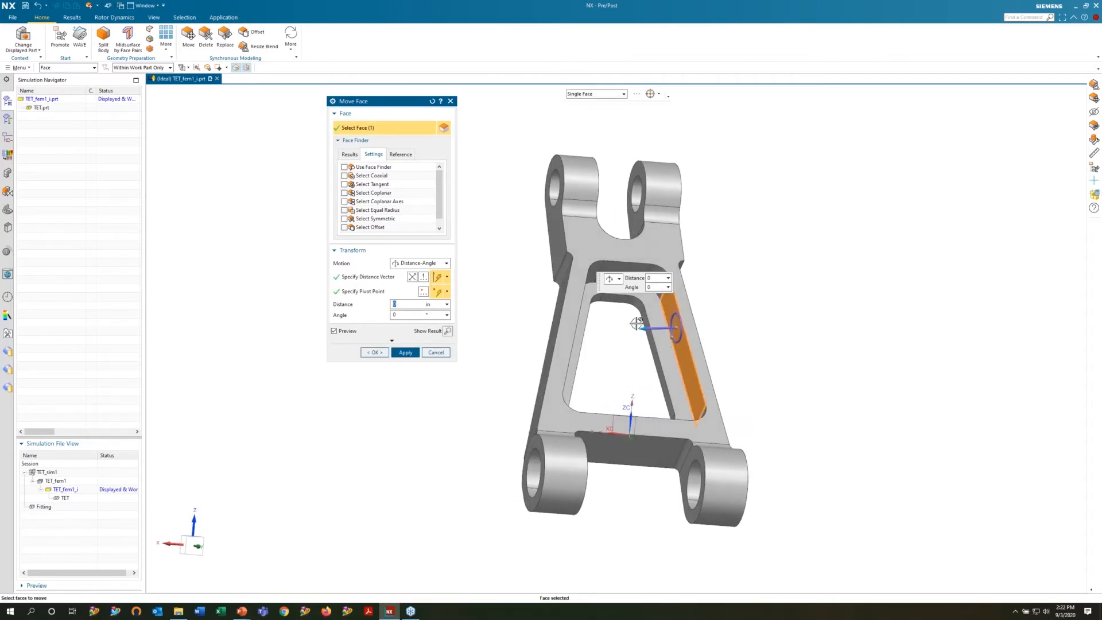
drag(636, 327, 637, 326)
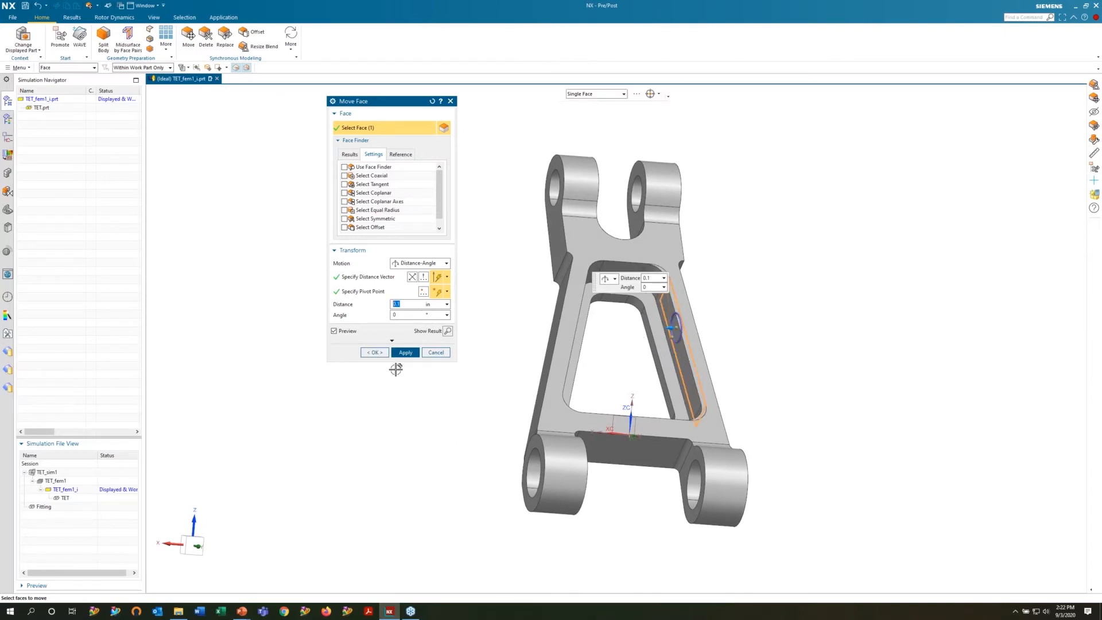
click(375, 352)
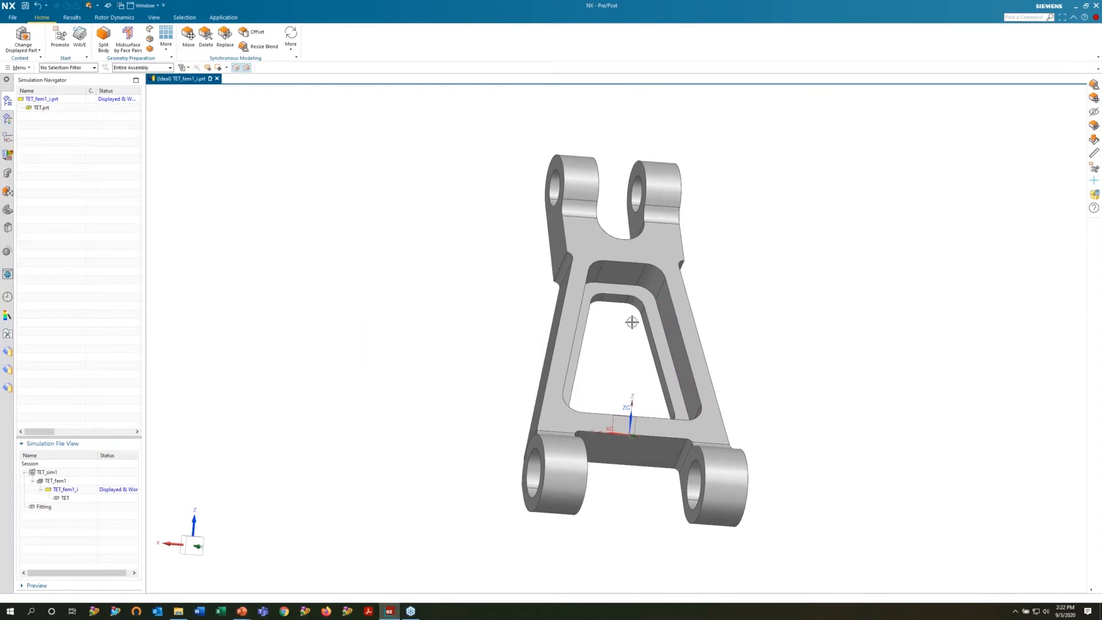
Resize the blend in one outer side notch below the narrow-end lugs to a 0.25 in radius using Resize Blend
mouse_move(590, 436)
middle_down()
mouse_move(554, 463)
mouse_move(574, 448)
middle_up()
scroll(696, 249, up, 5)
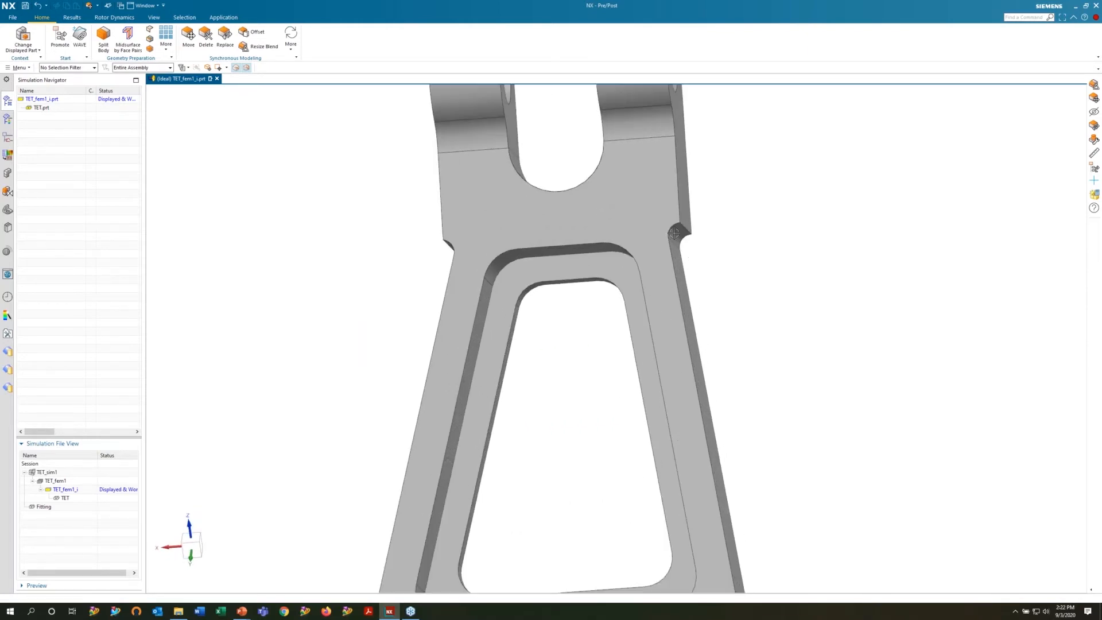
click(673, 289)
key(Escape)
click(257, 46)
click(686, 239)
middle_drag(683, 260, 687, 267)
drag(672, 229, 661, 223)
middle_drag(541, 422, 571, 319)
click(371, 196)
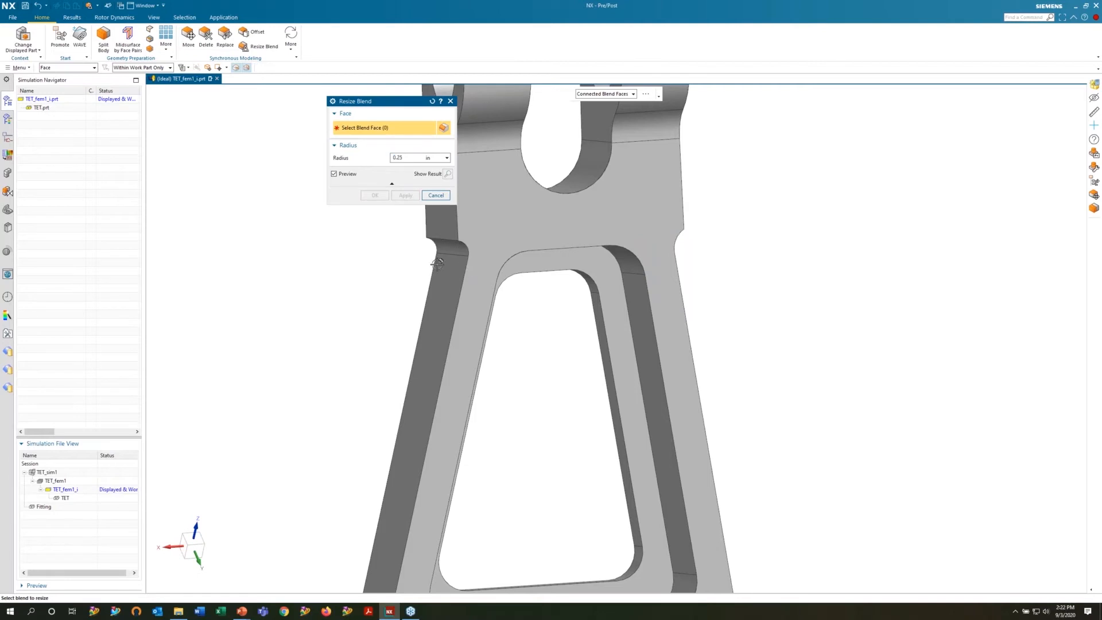
Leave Resize Blend, make TET_fem1 the displayed part and close the update information window
middle_drag(465, 243, 440, 217)
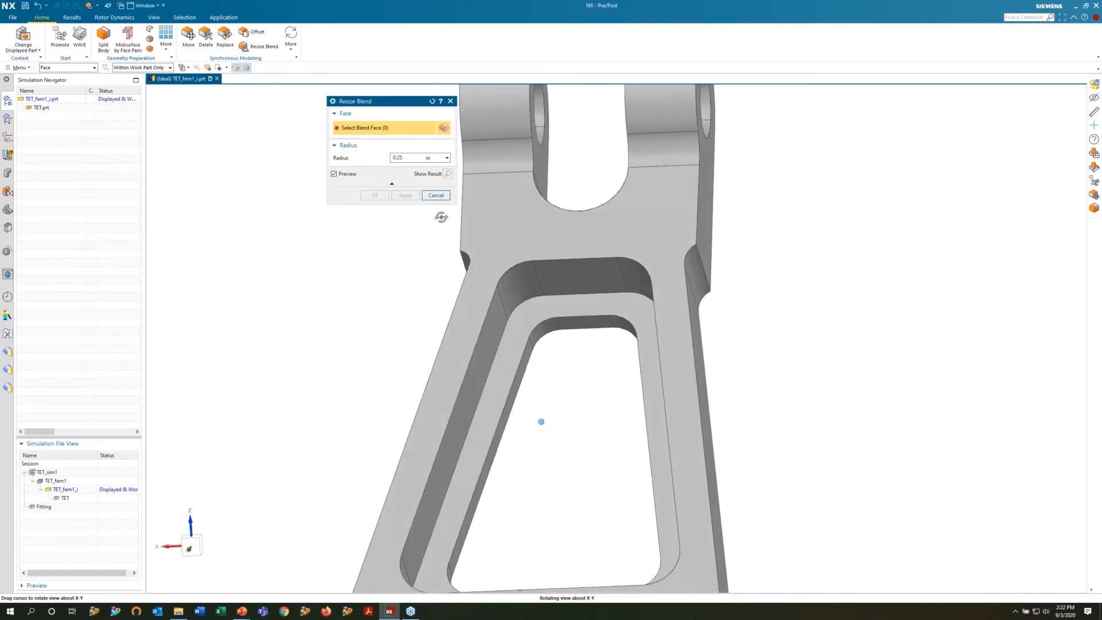
click(436, 195)
middle_drag(687, 273, 696, 257)
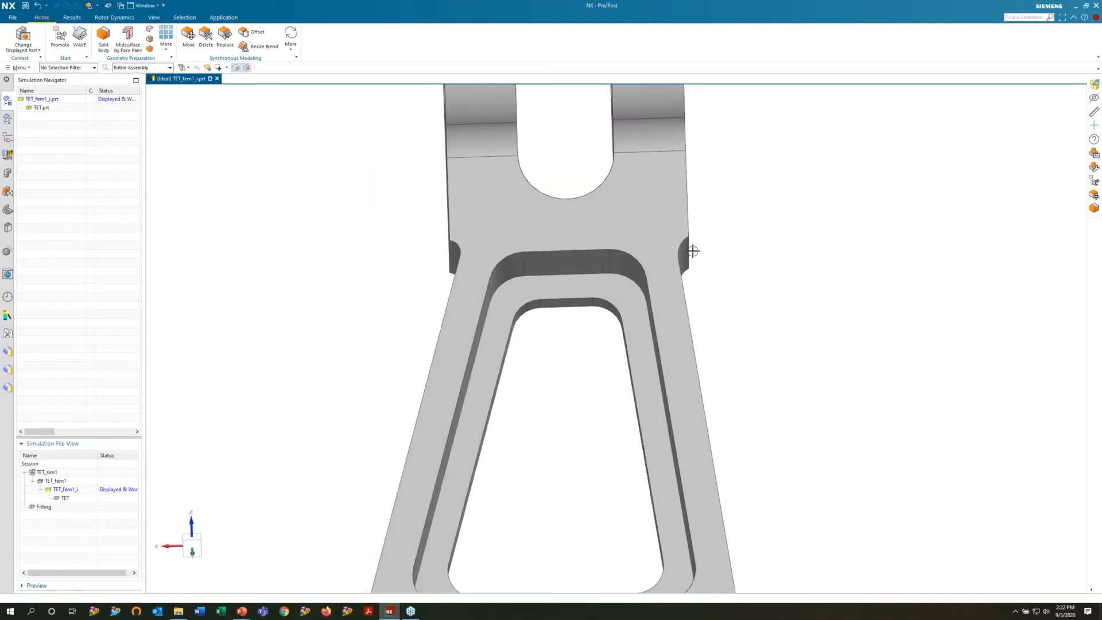
scroll(595, 381, down, 6)
middle_drag(607, 389, 591, 387)
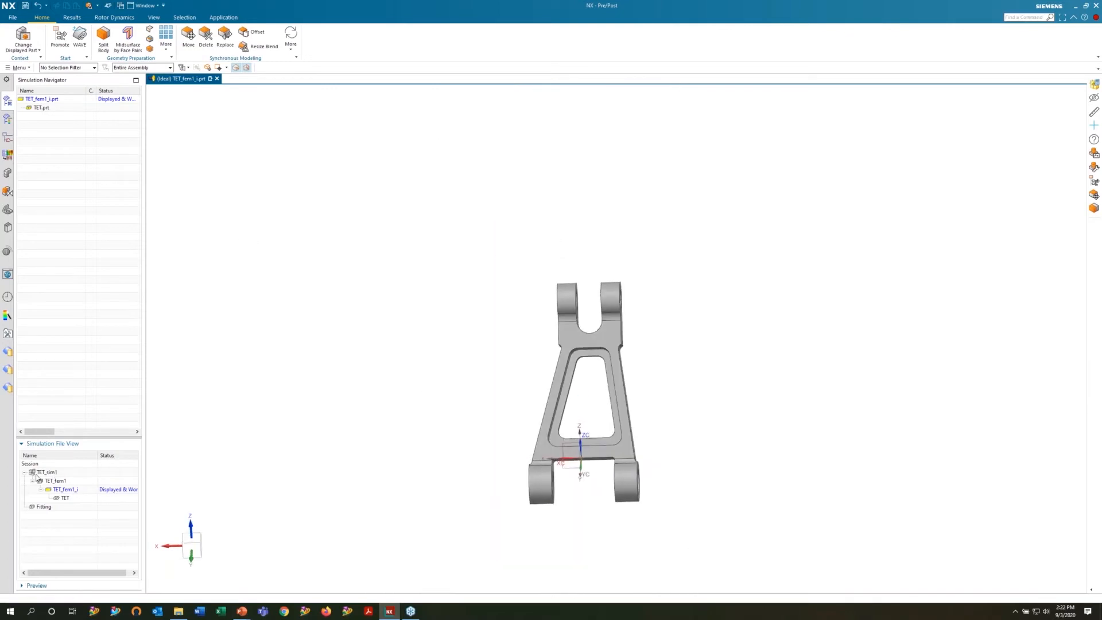
double_click(57, 481)
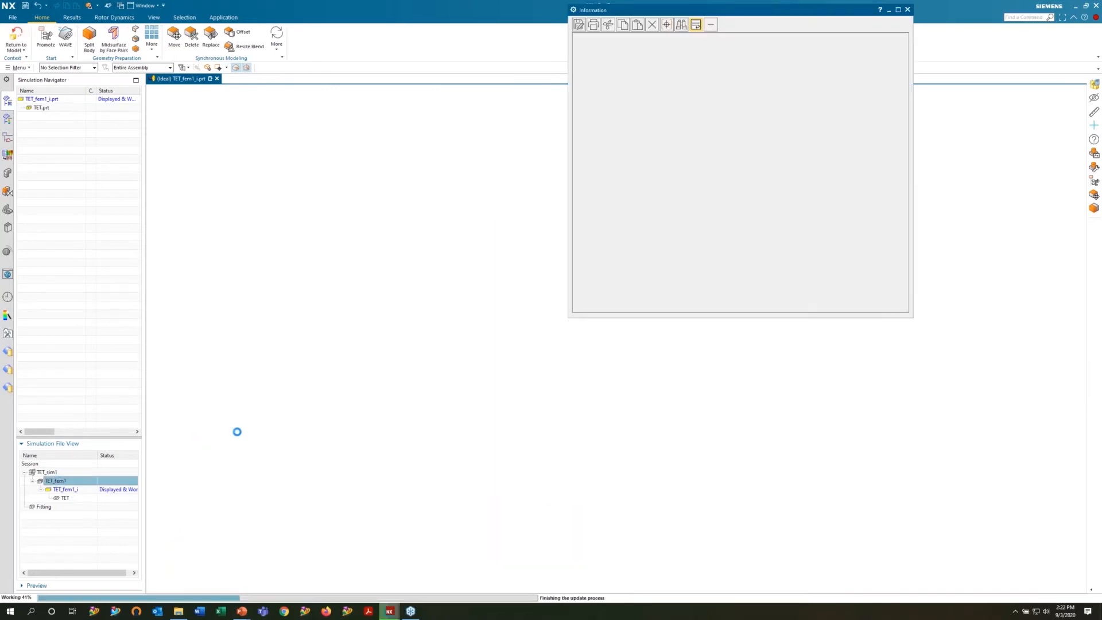
click(907, 9)
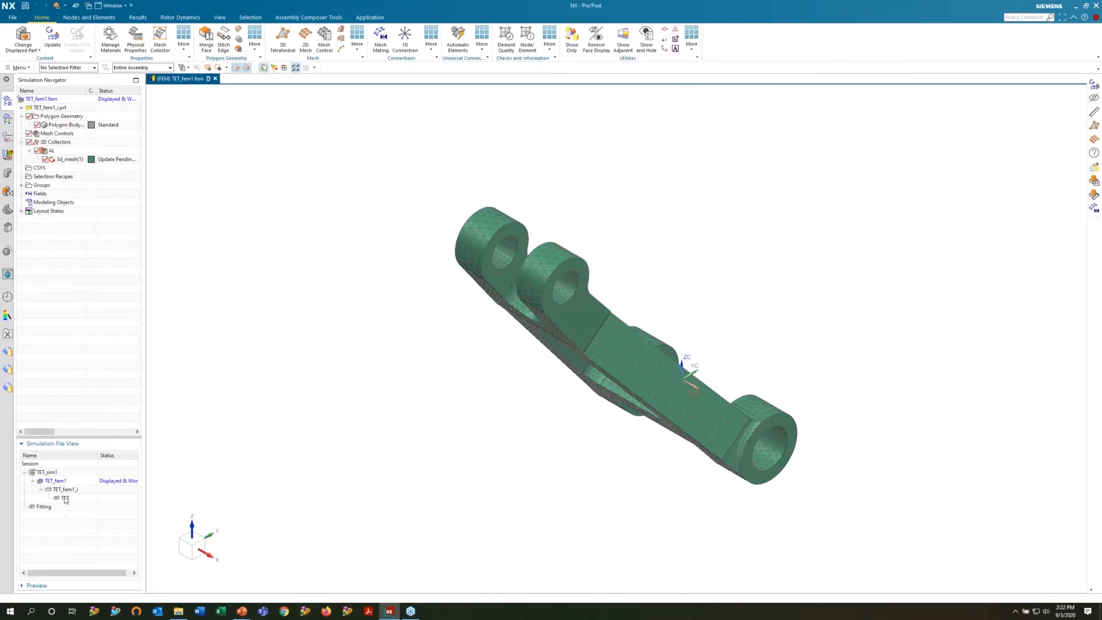
Update the finite element model so the 3D tetrahedral mesh follows the modified arm geometry
middle_drag(616, 339, 488, 418)
scroll(527, 426, up, 4)
scroll(527, 427, up, 3)
middle_drag(559, 416, 608, 350)
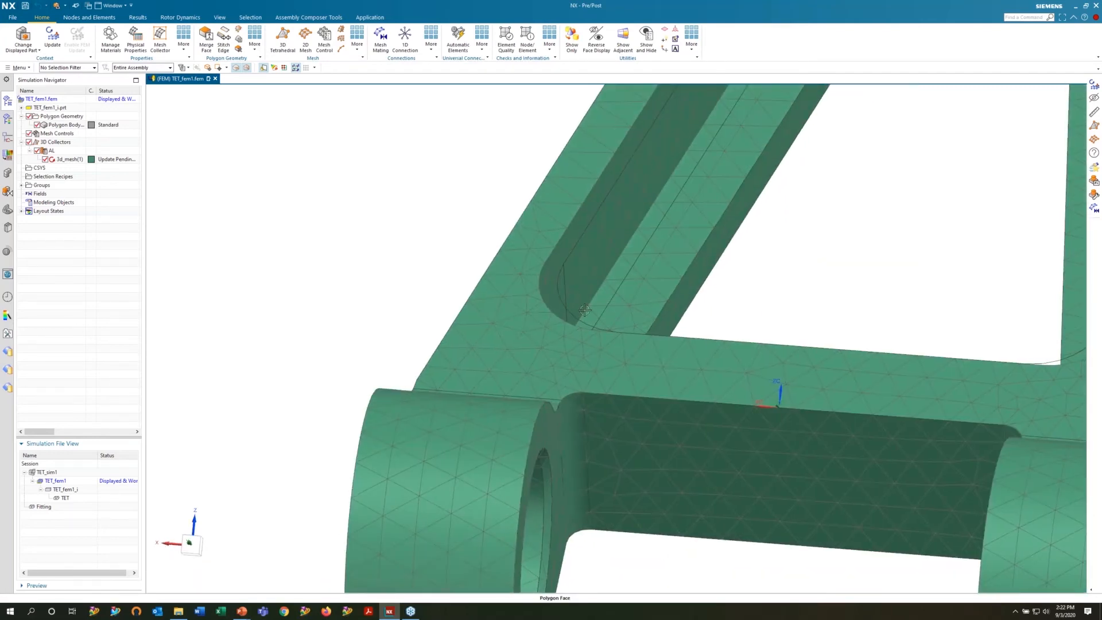
click(52, 40)
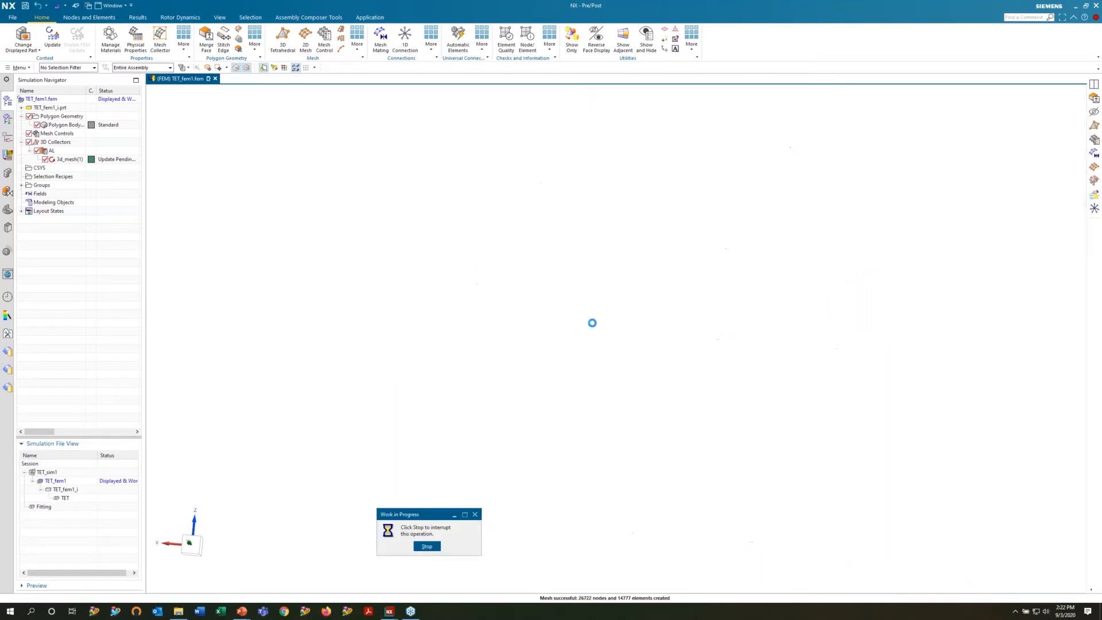
scroll(577, 296, down, 3)
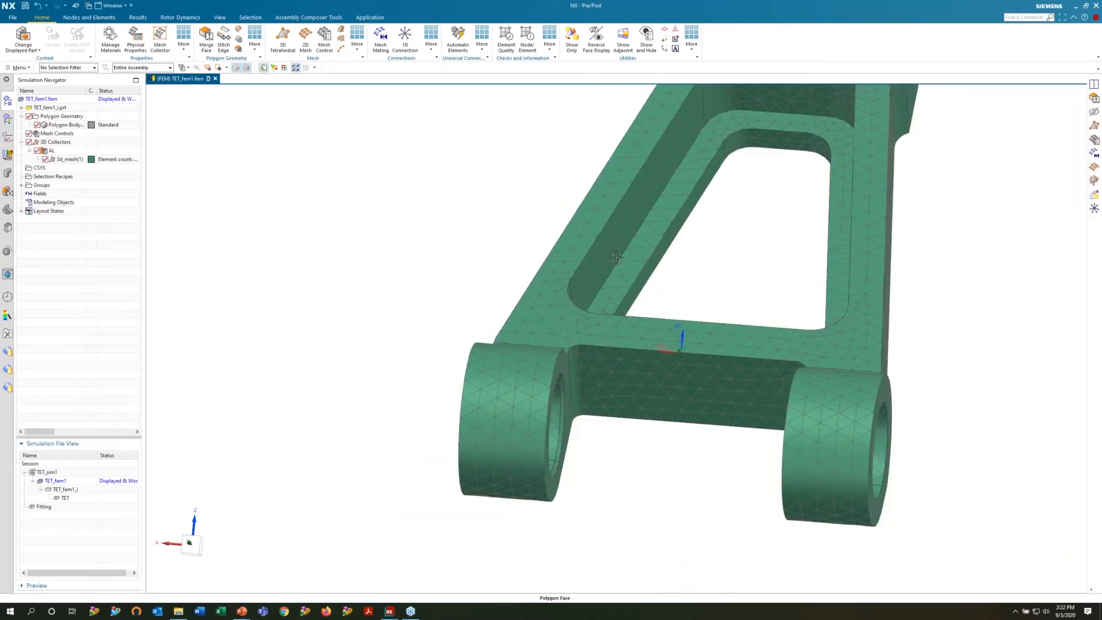
Make TET_sim1 the displayed part and clone Solution 1
double_click(57, 473)
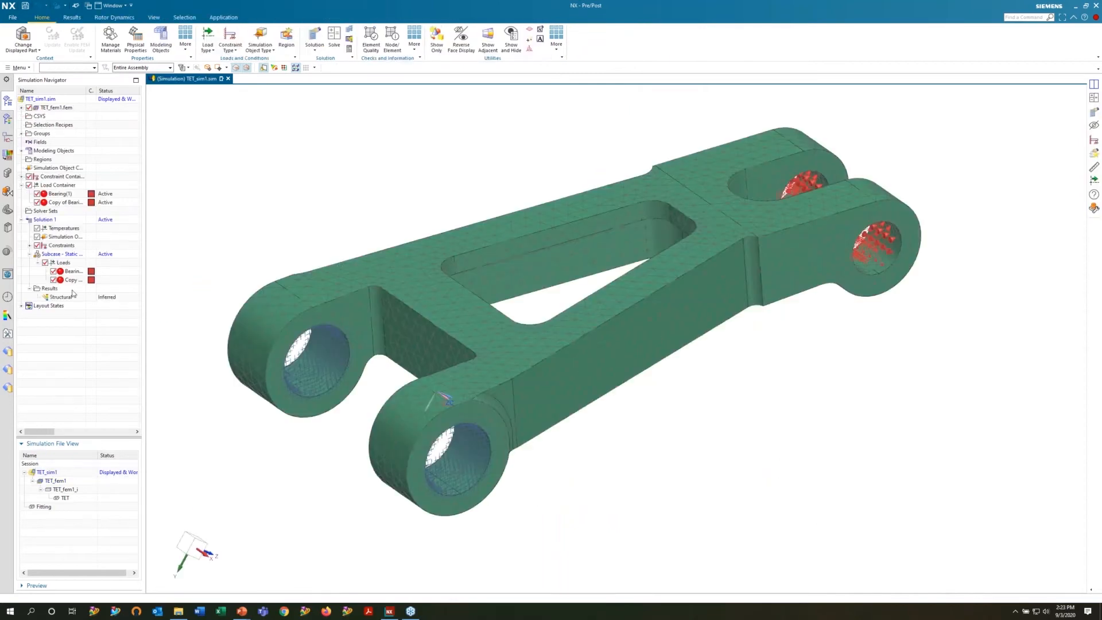
right_click(44, 220)
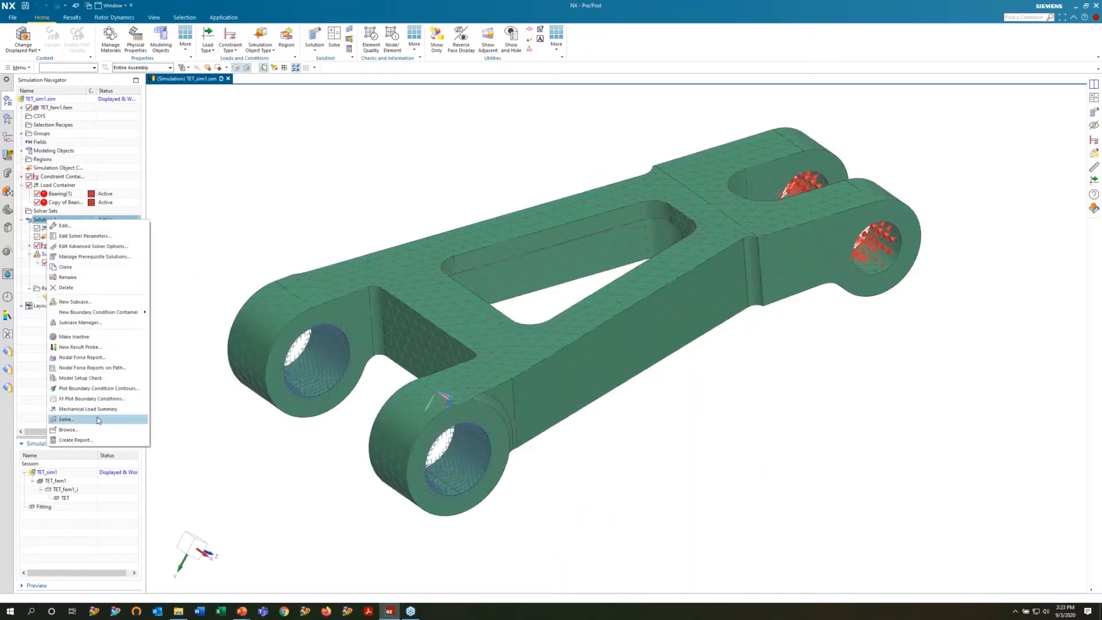
click(90, 268)
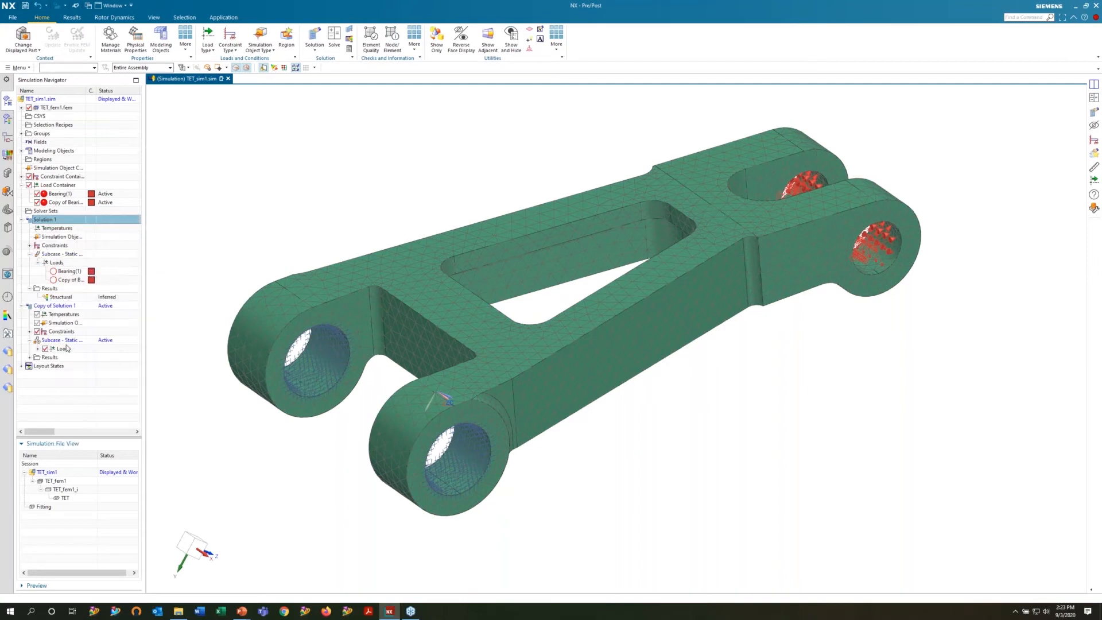
Solve Copy of Solution 1 without reviewing the solver messages, and close the solution monitor, job monitor and information windows
click(63, 307)
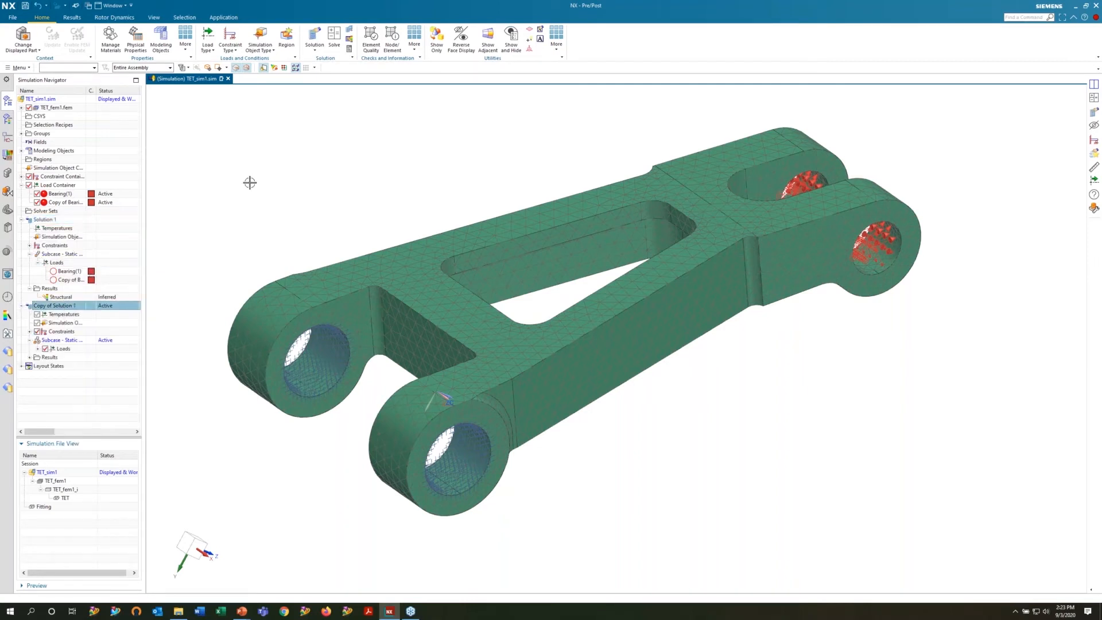
click(334, 38)
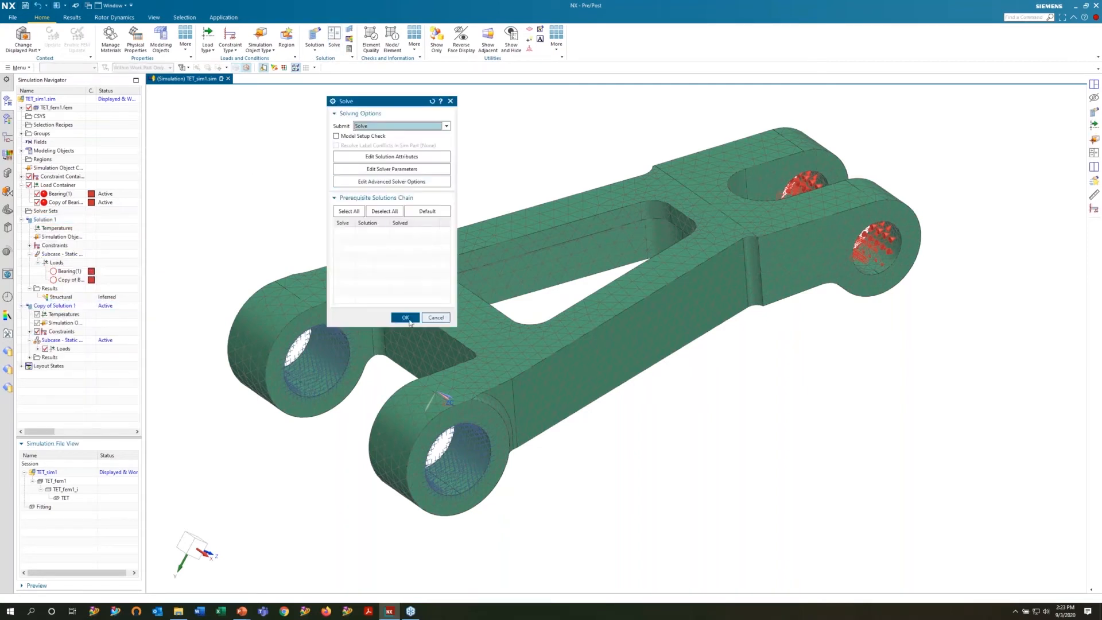
click(406, 320)
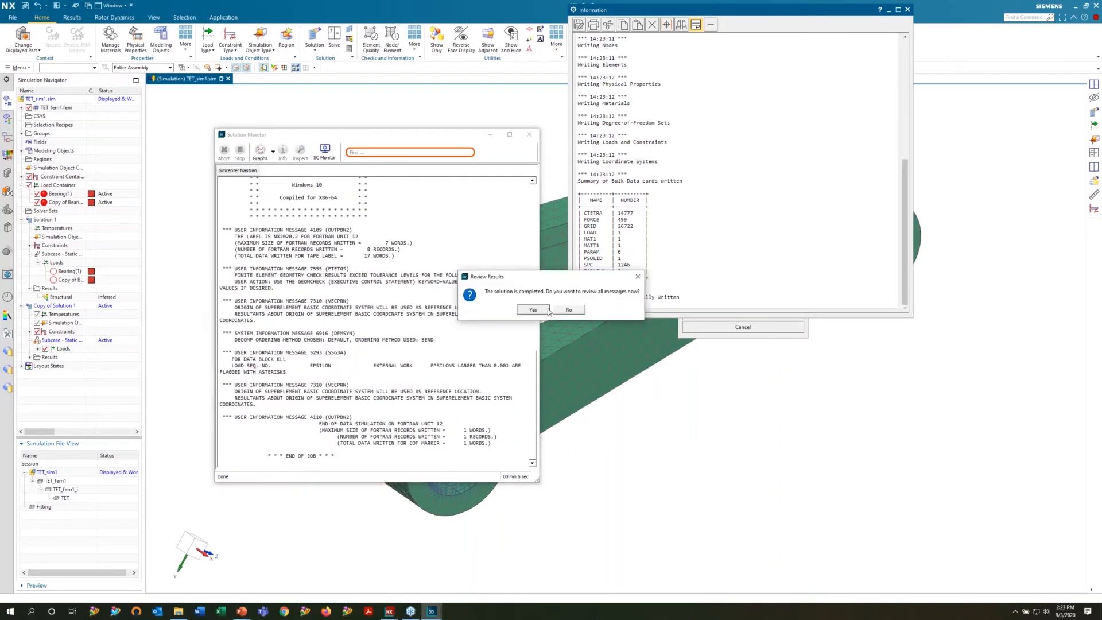
click(569, 310)
click(530, 134)
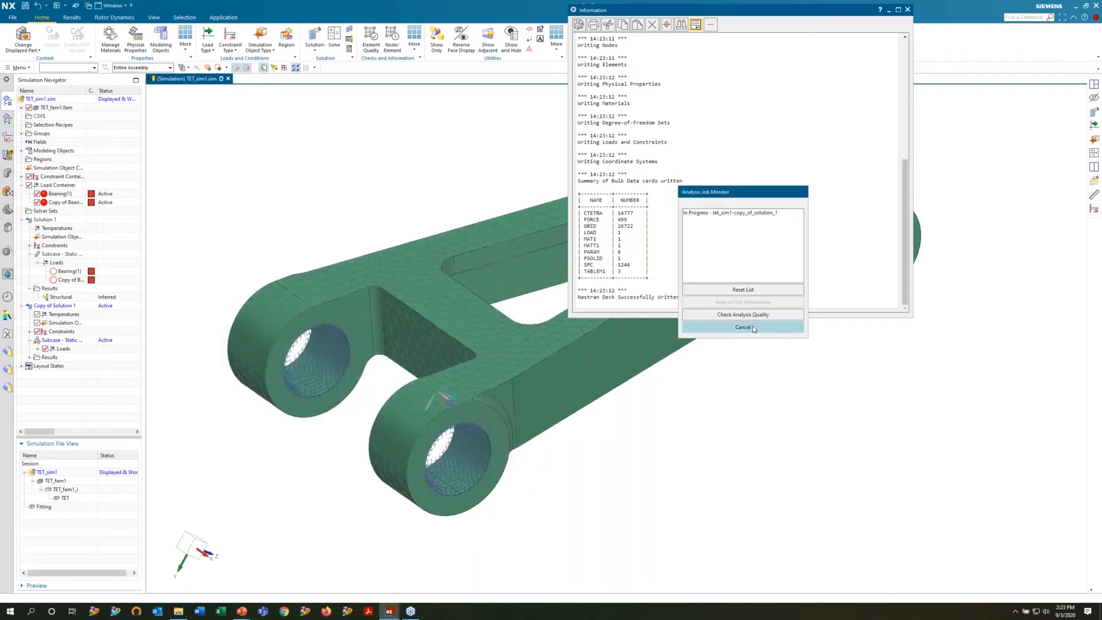
click(743, 327)
click(908, 10)
Display the element-nodal Von-Mises stress of Solution 1 with the deformed shape turned off
click(7, 119)
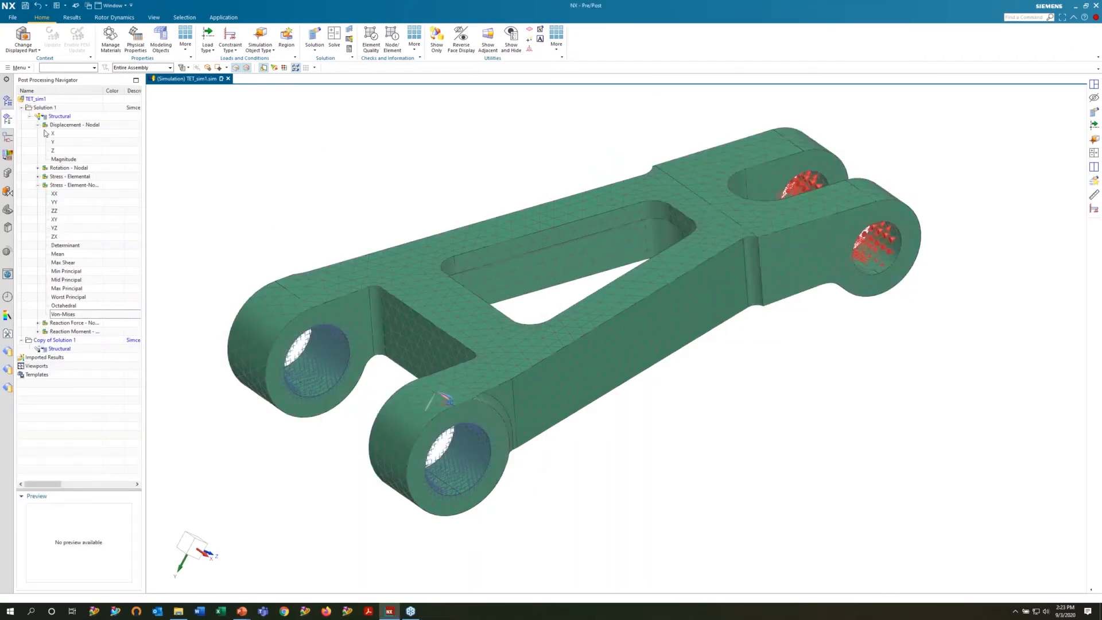
double_click(64, 314)
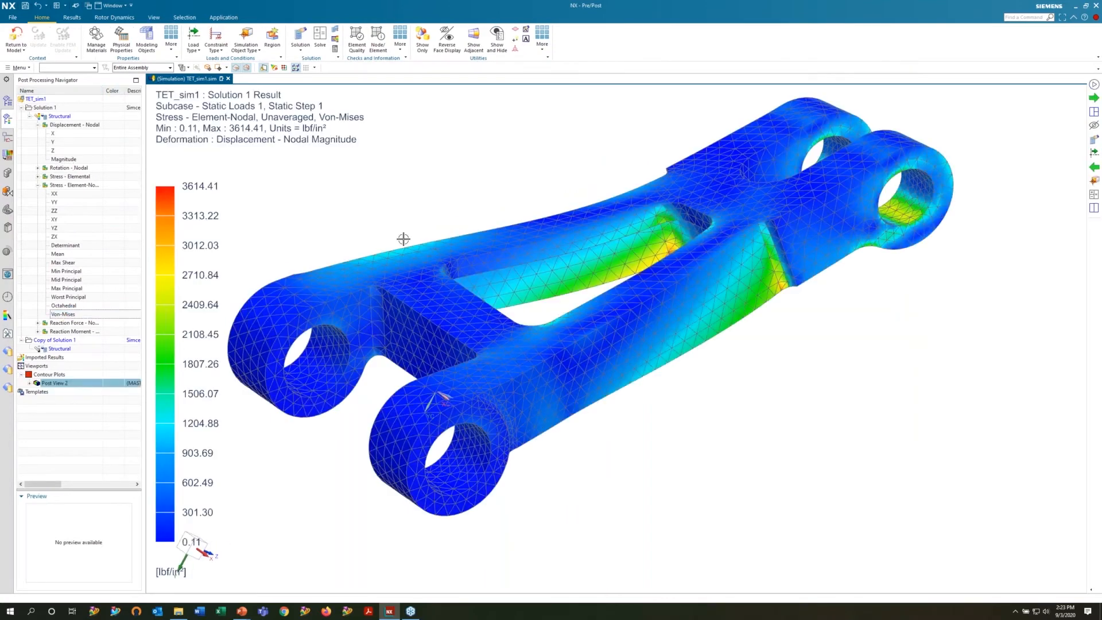
click(72, 18)
click(387, 47)
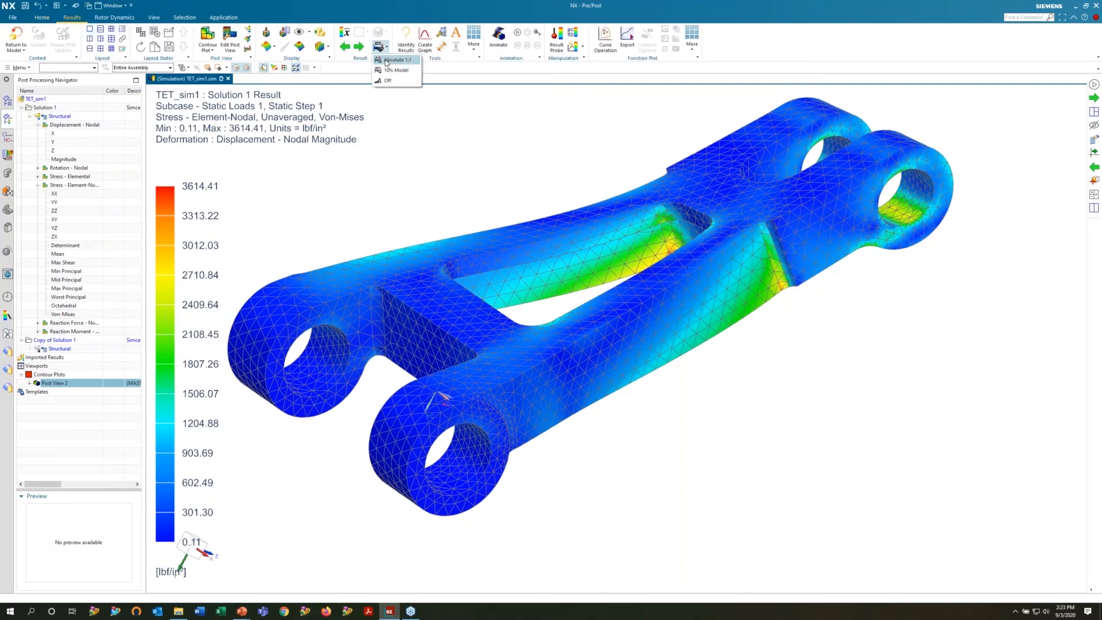
click(385, 82)
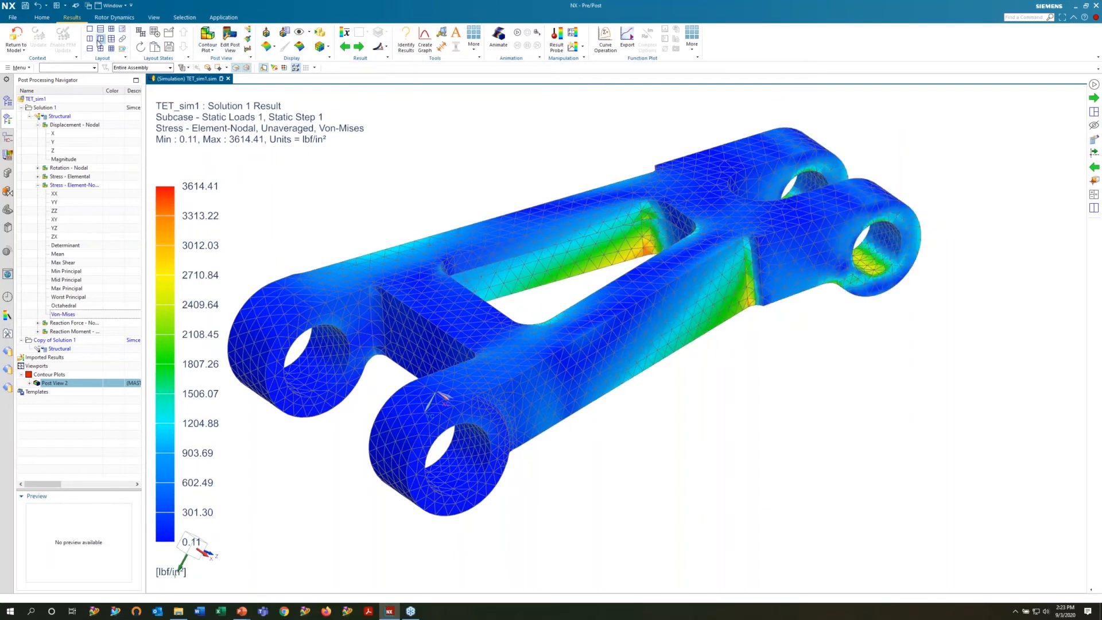
Split the display into two side-by-side viewports and plot the element-nodal Von-Mises stress of Copy of Solution 1 in the second one
click(90, 39)
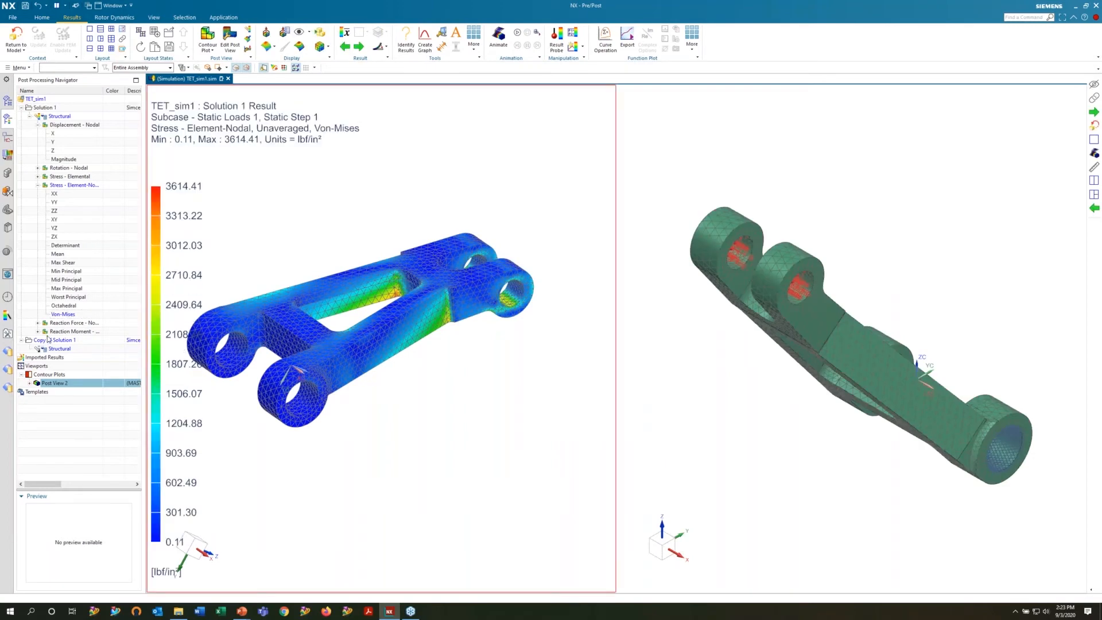
click(30, 383)
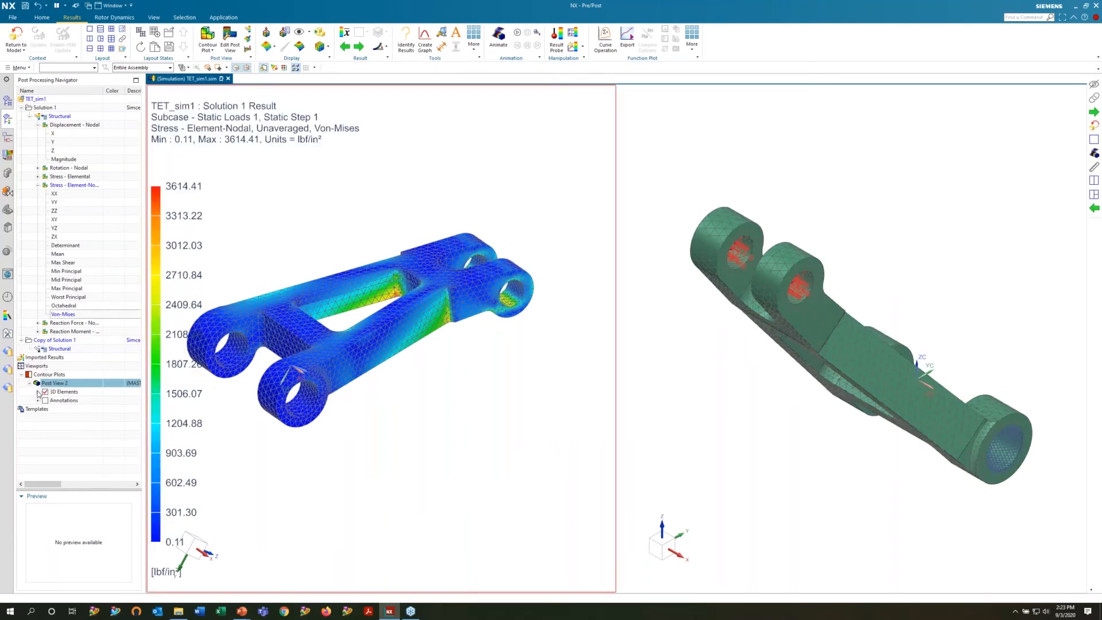
click(30, 349)
click(38, 384)
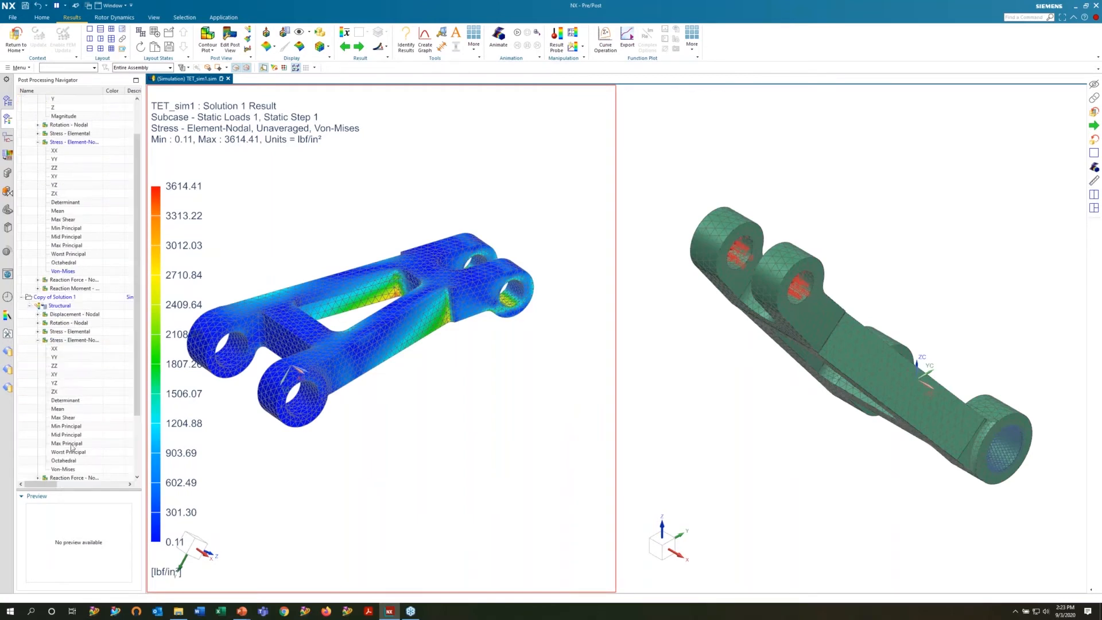
double_click(67, 470)
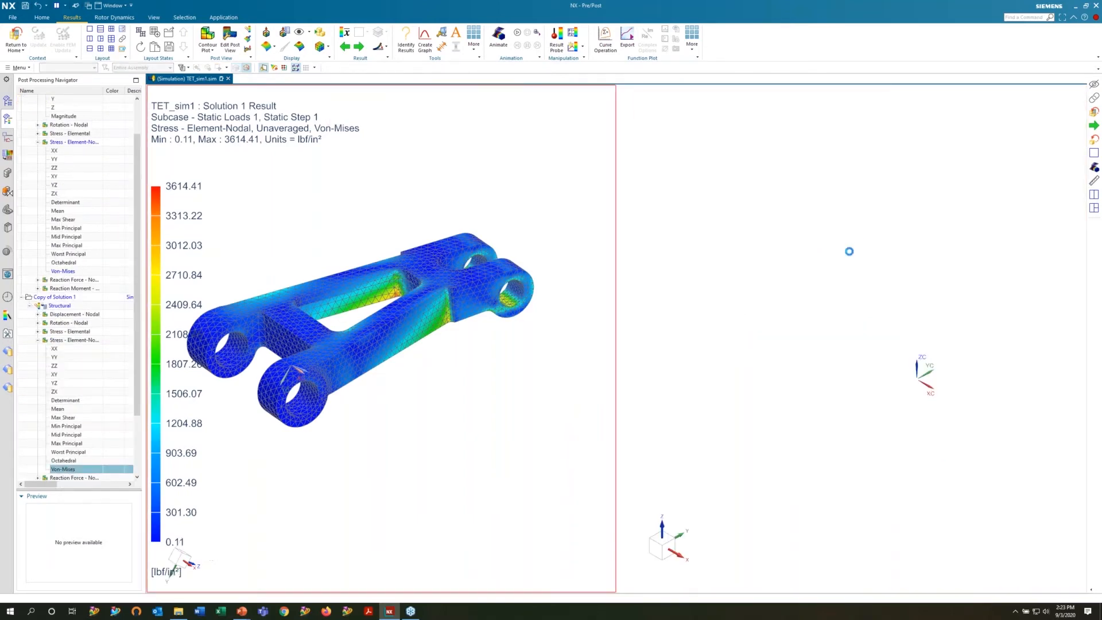
Synchronize the views of the Solution 1 and Copy of Solution 1 viewports so both plots rotate together
middle_drag(838, 402, 836, 345)
scroll(372, 322, up, 2)
middle_drag(372, 322, 440, 305)
scroll(439, 305, down, 2)
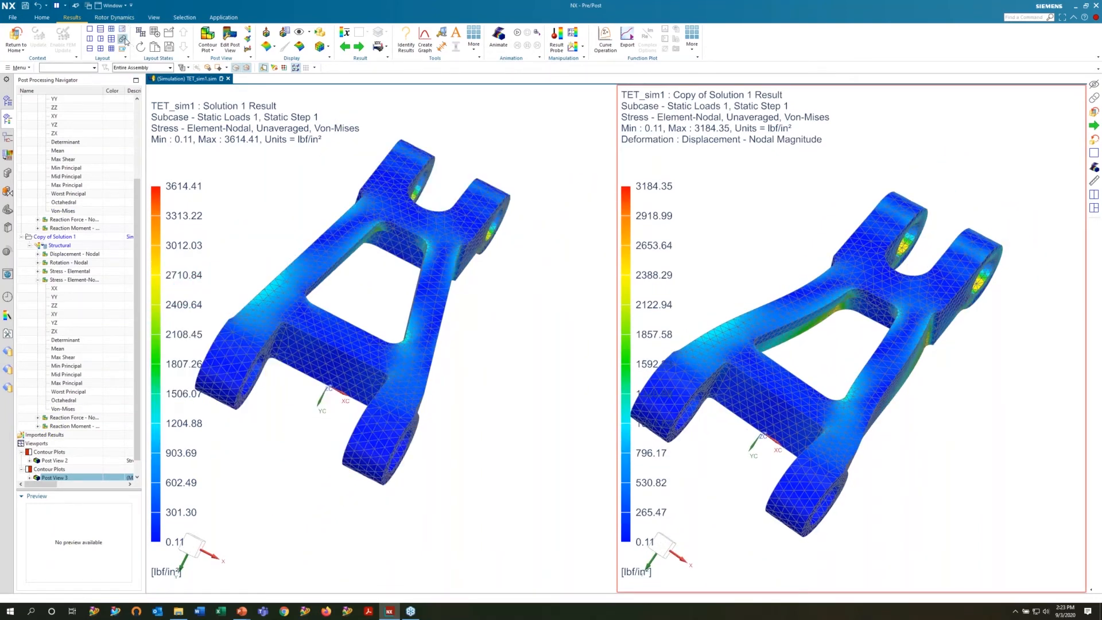
click(122, 38)
click(753, 212)
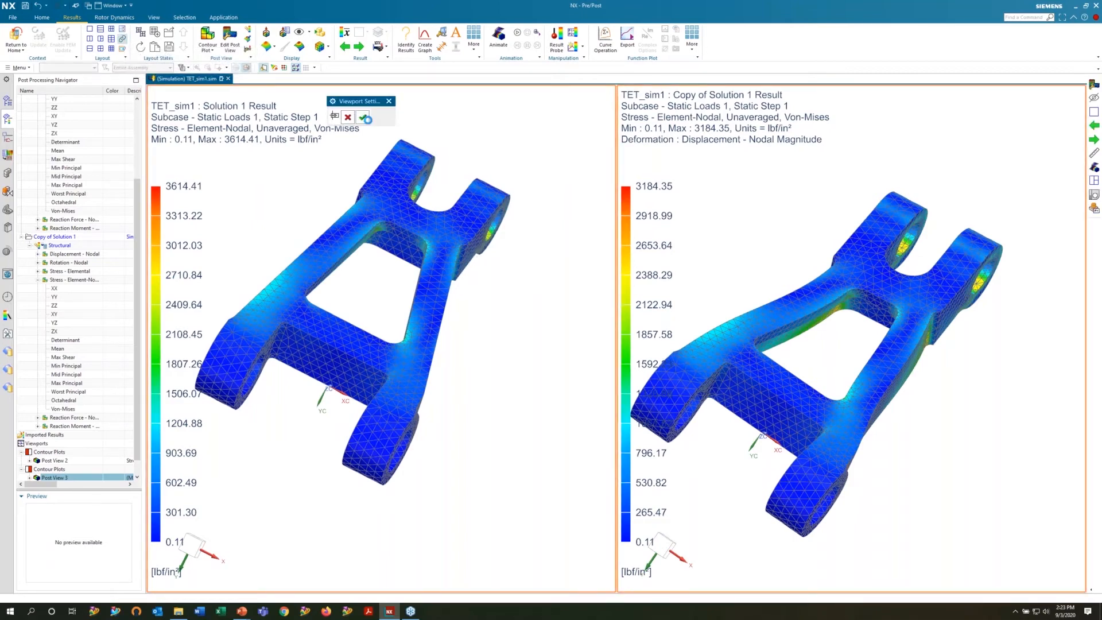
click(362, 117)
middle_drag(577, 282, 553, 302)
Dismiss the SupportAssist notifications covering part of the results display
click(1087, 556)
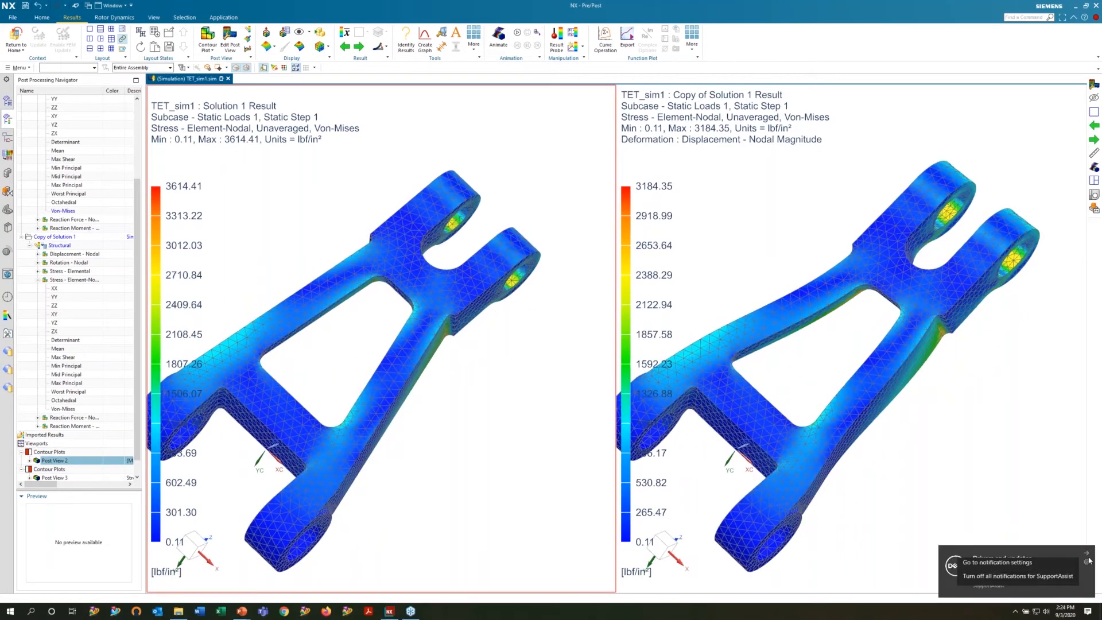
click(1087, 557)
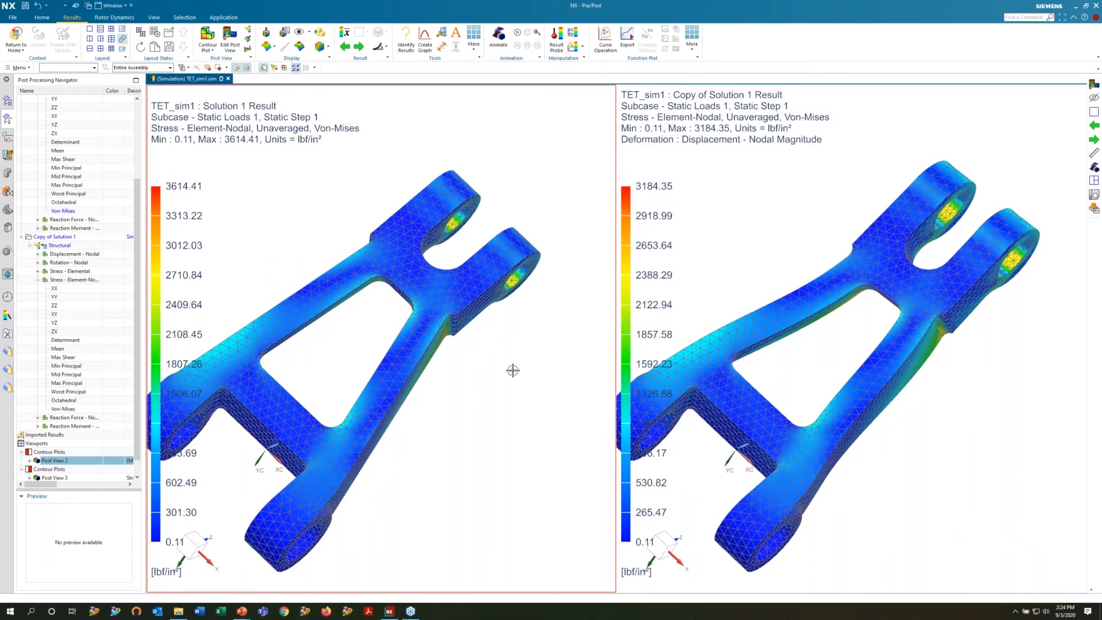
scroll(508, 379, down, 2)
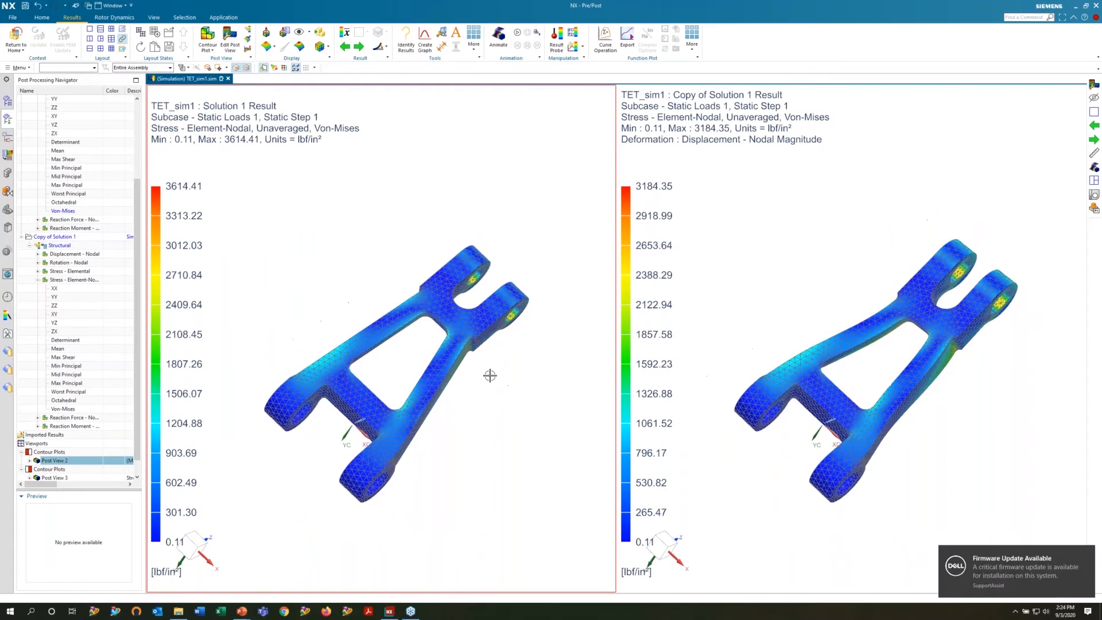
click(1086, 554)
Show the minimum and maximum stress annotations in Post View 2 of Solution 1
mouse_move(410, 368)
middle_down()
mouse_move(305, 251)
mouse_move(326, 261)
middle_up()
scroll(900, 348, up, 5)
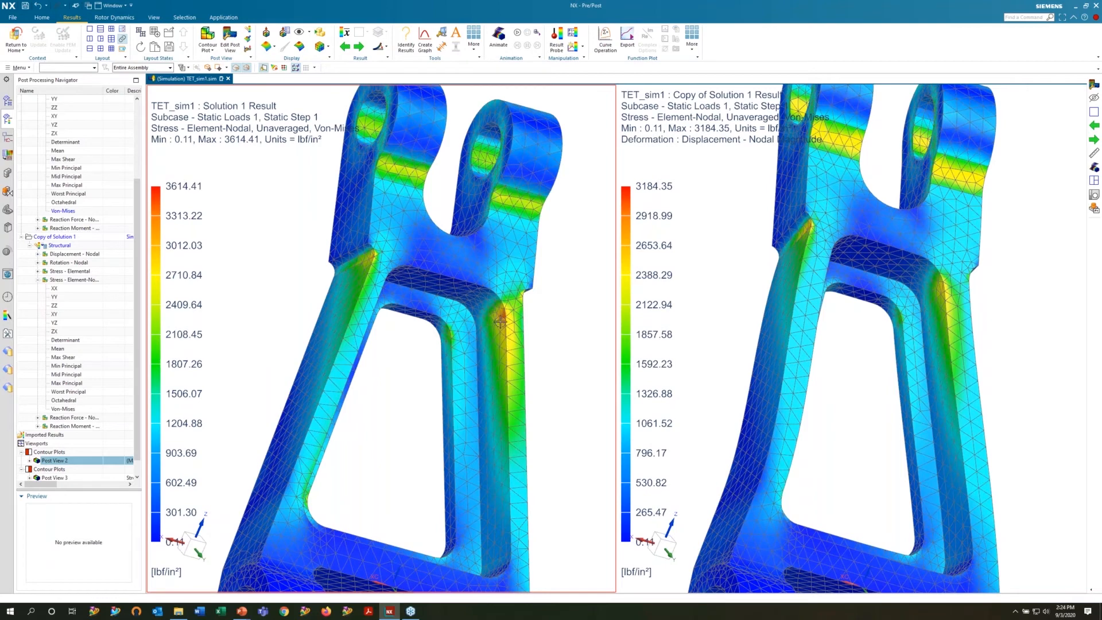
click(29, 461)
click(45, 470)
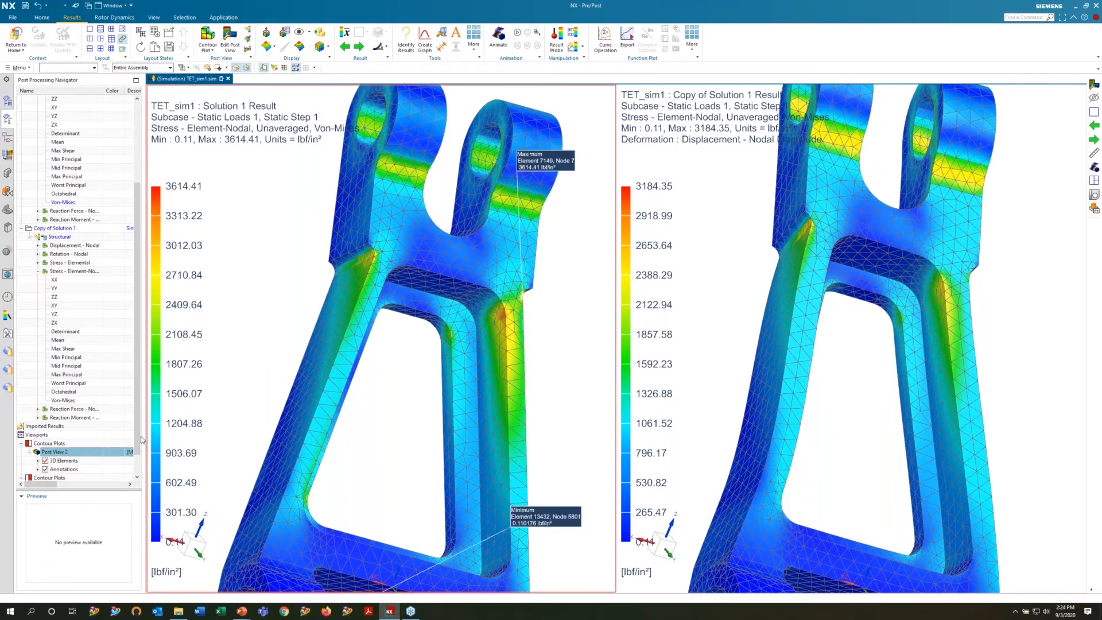
Show the minimum and maximum annotations in Post View 3 and compare the peak stress locations of both solutions
middle_drag(405, 405, 559, 308)
scroll(560, 308, down, 5)
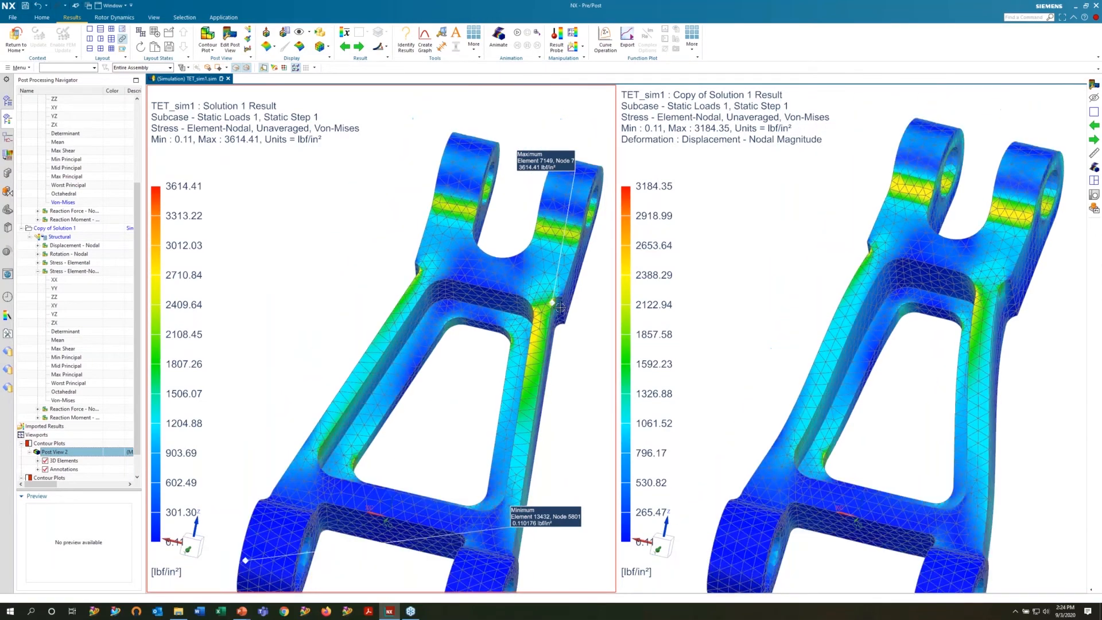
scroll(43, 469, down, 1)
click(30, 461)
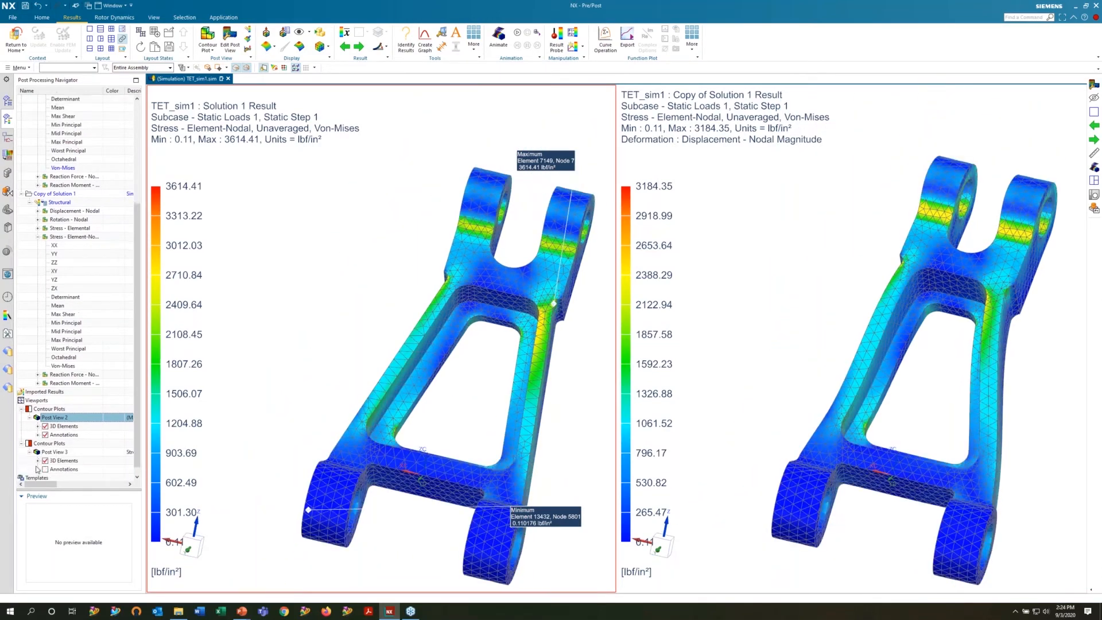
click(45, 469)
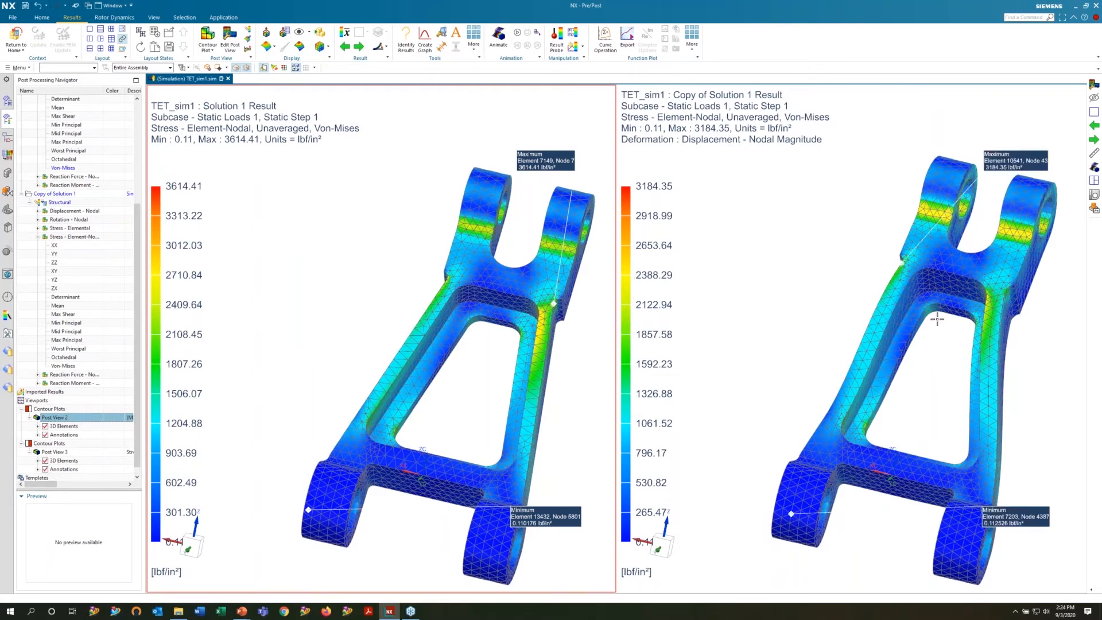
scroll(877, 233, up, 5)
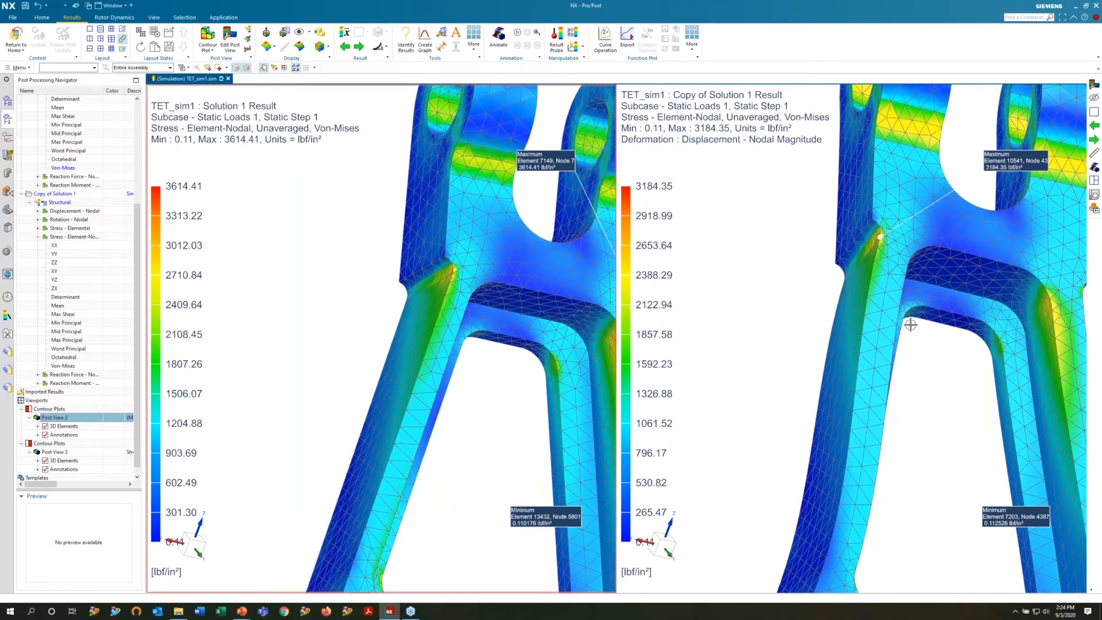
scroll(910, 325, down, 5)
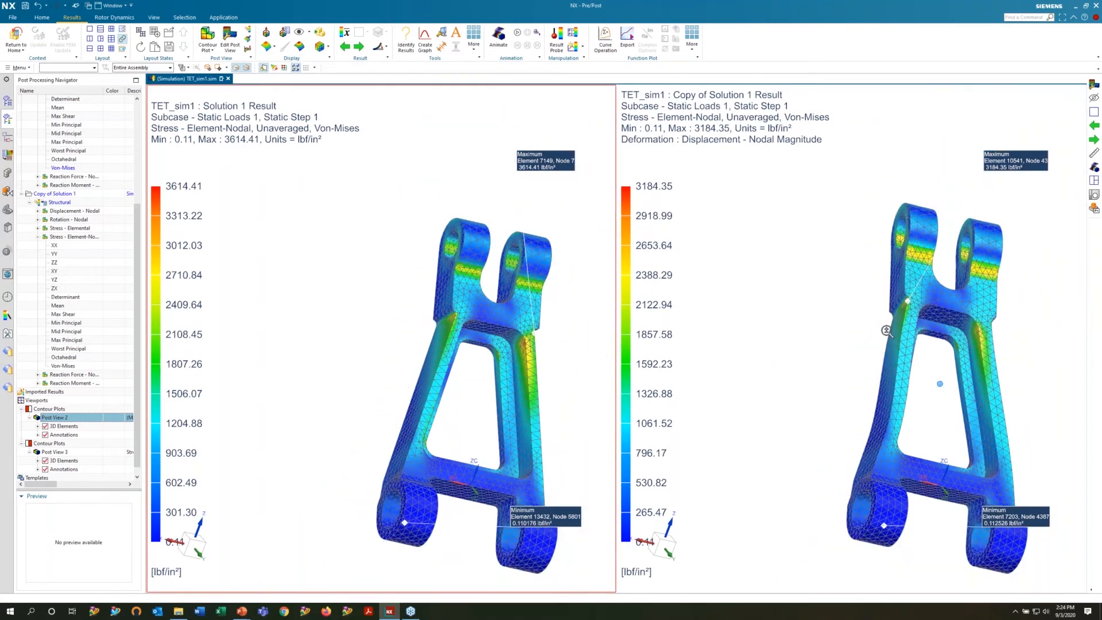
Leave the side-by-side results display and return the TET simulation to a single-view layout
middle_drag(919, 352, 763, 269)
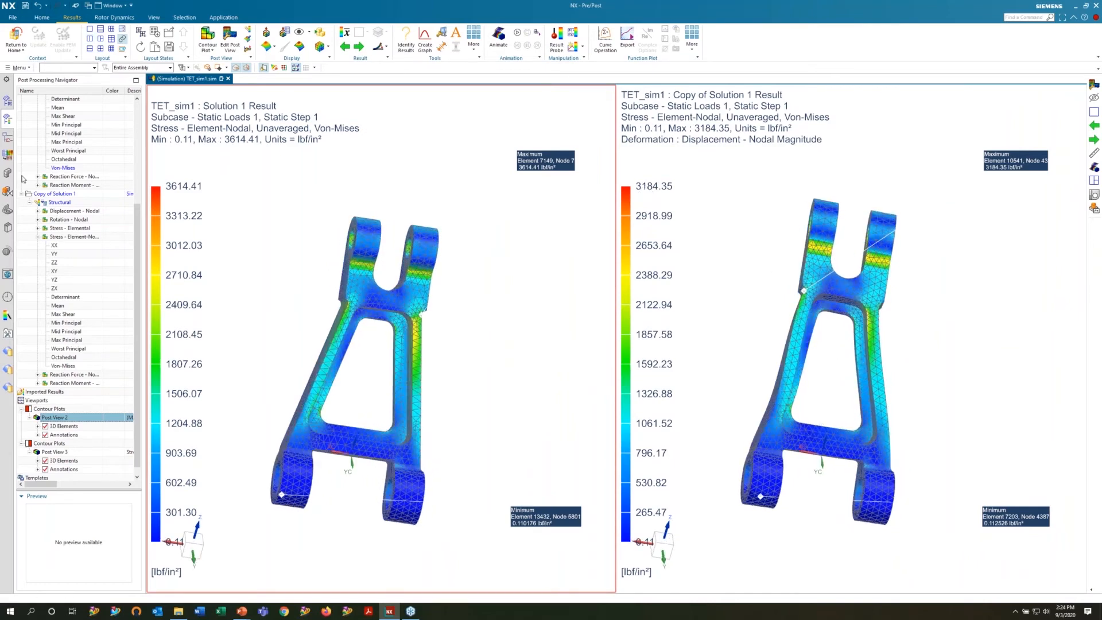
click(7, 45)
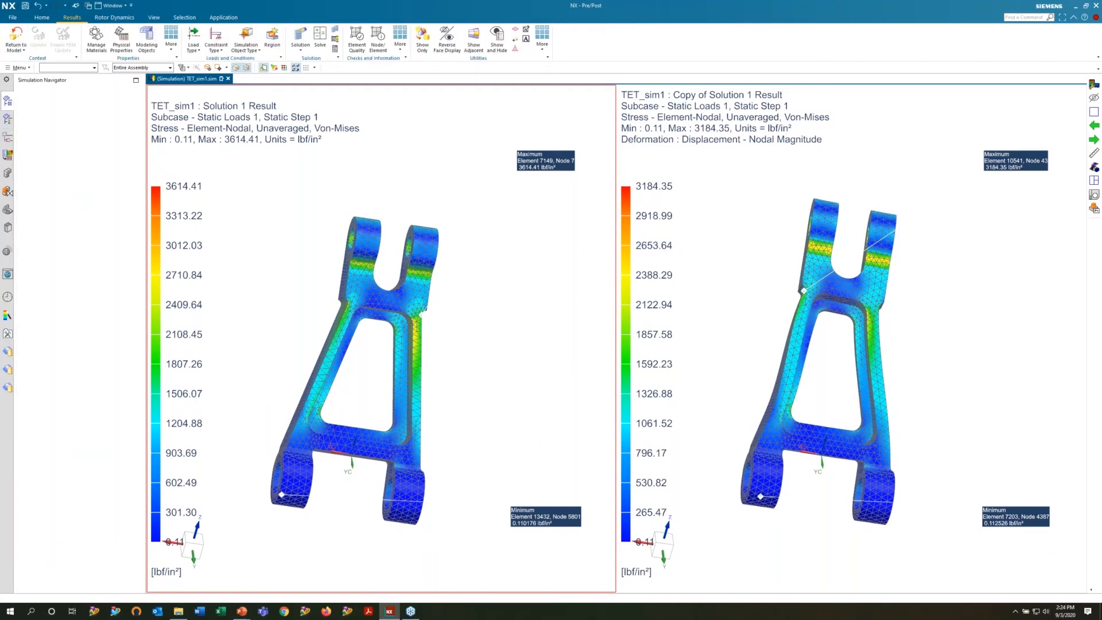
click(71, 17)
click(89, 28)
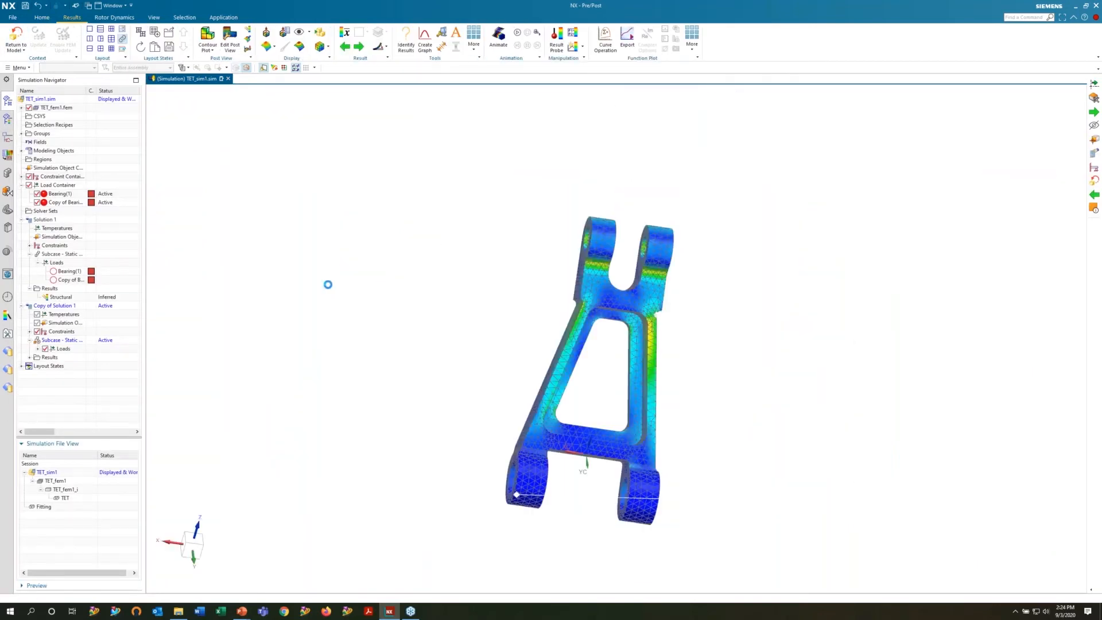
Make the TET part the displayed part and switch to the Modeling application
click(65, 498)
double_click(68, 498)
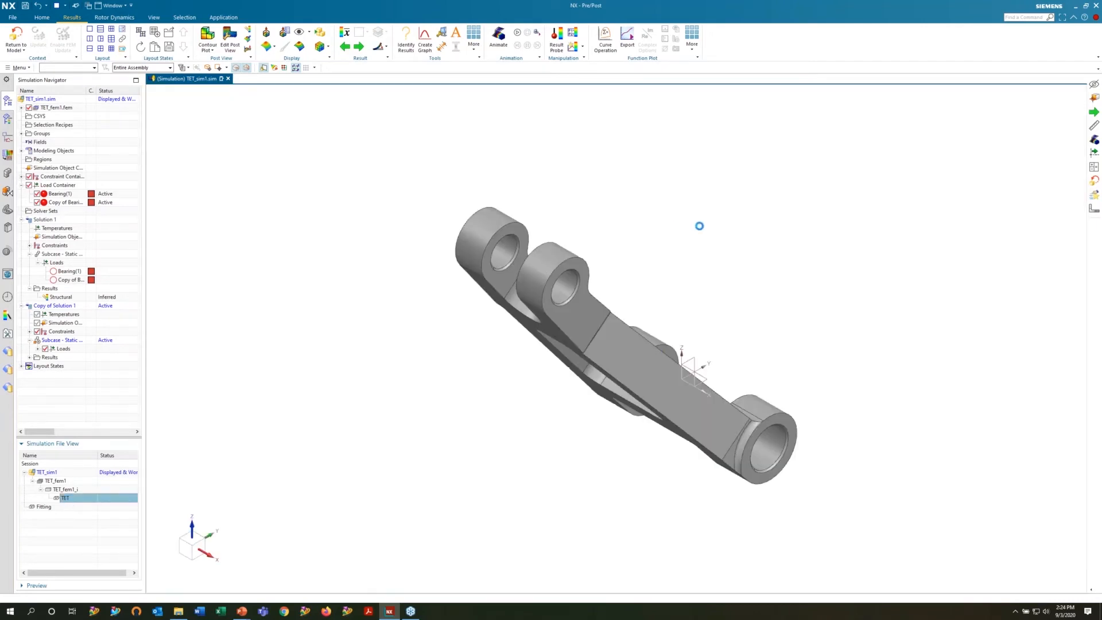
mouse_move(574, 310)
middle_down()
mouse_move(531, 332)
mouse_move(551, 369)
mouse_move(592, 314)
middle_up()
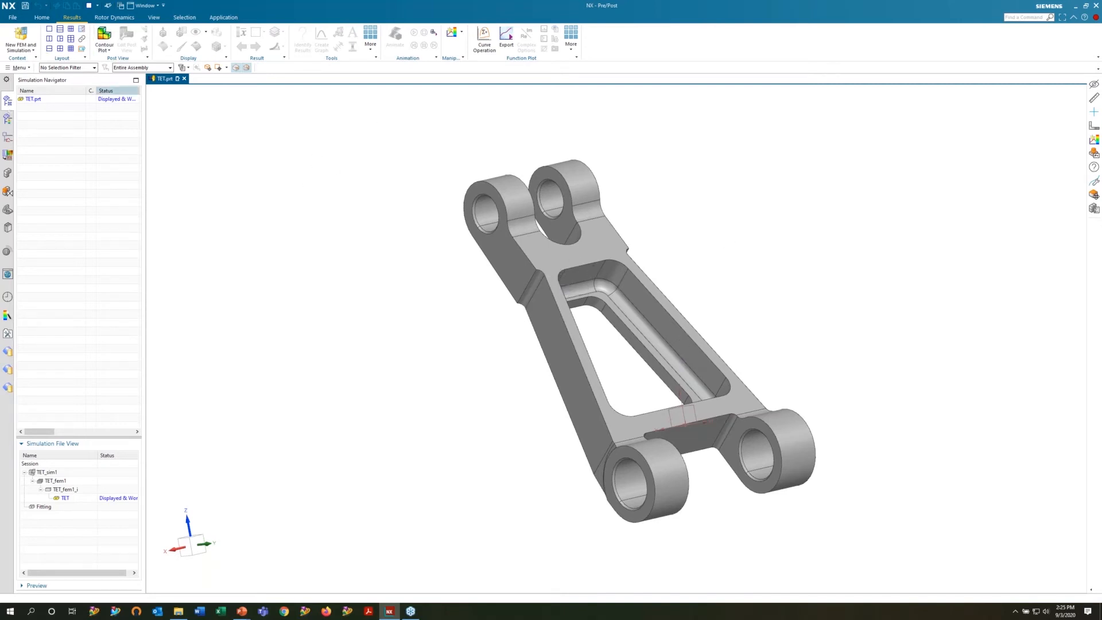
click(224, 18)
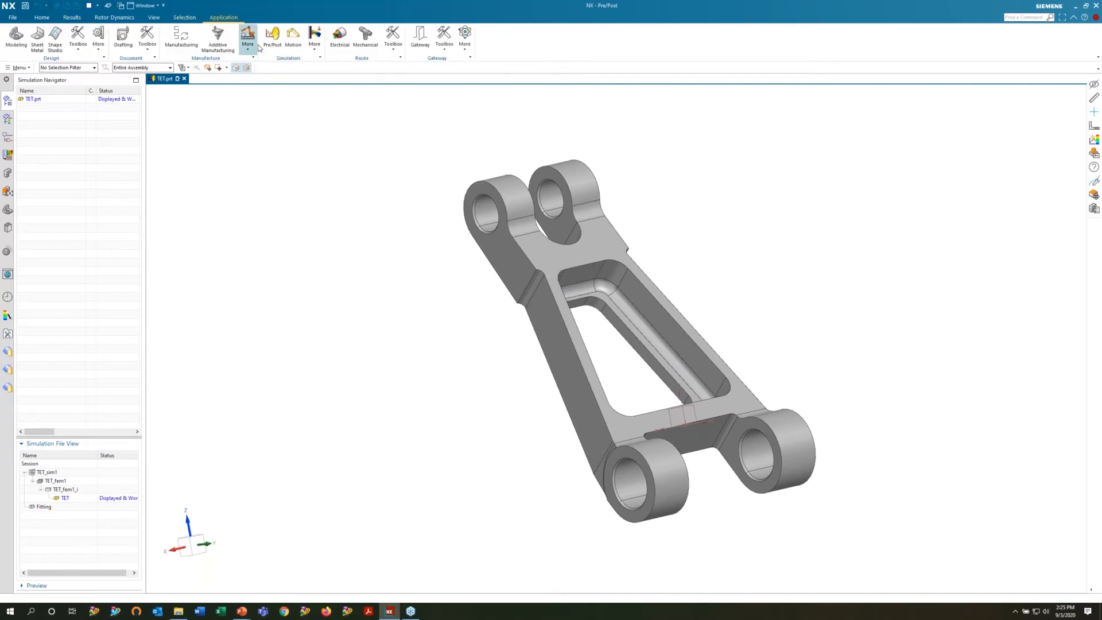
click(16, 37)
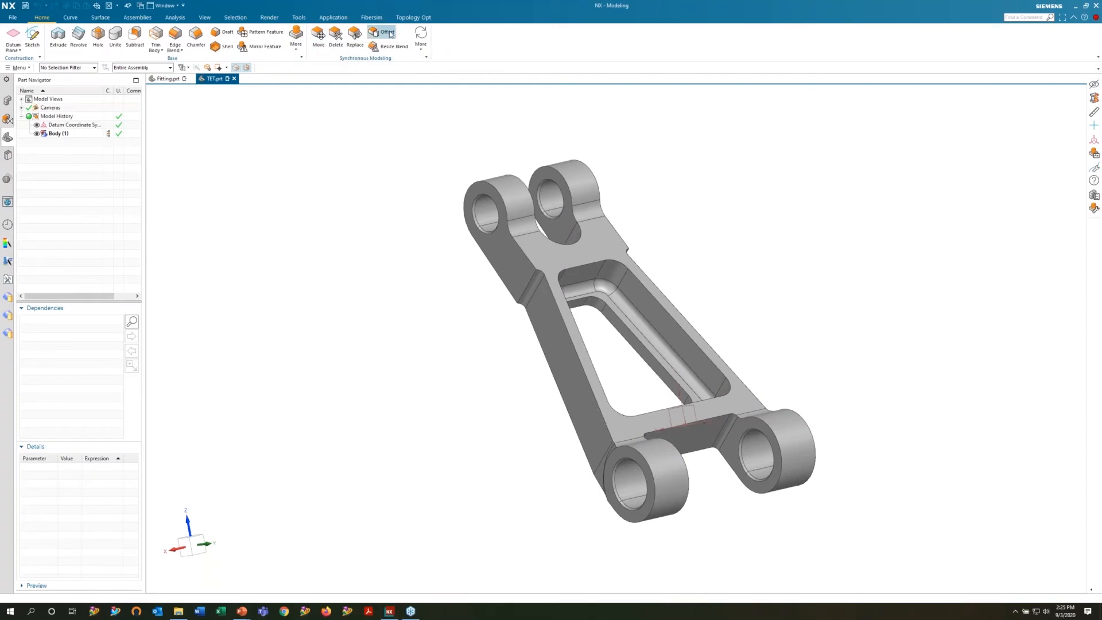
Move the arm's large flat face around the central window outward by 0.3 in with Move Face
click(317, 35)
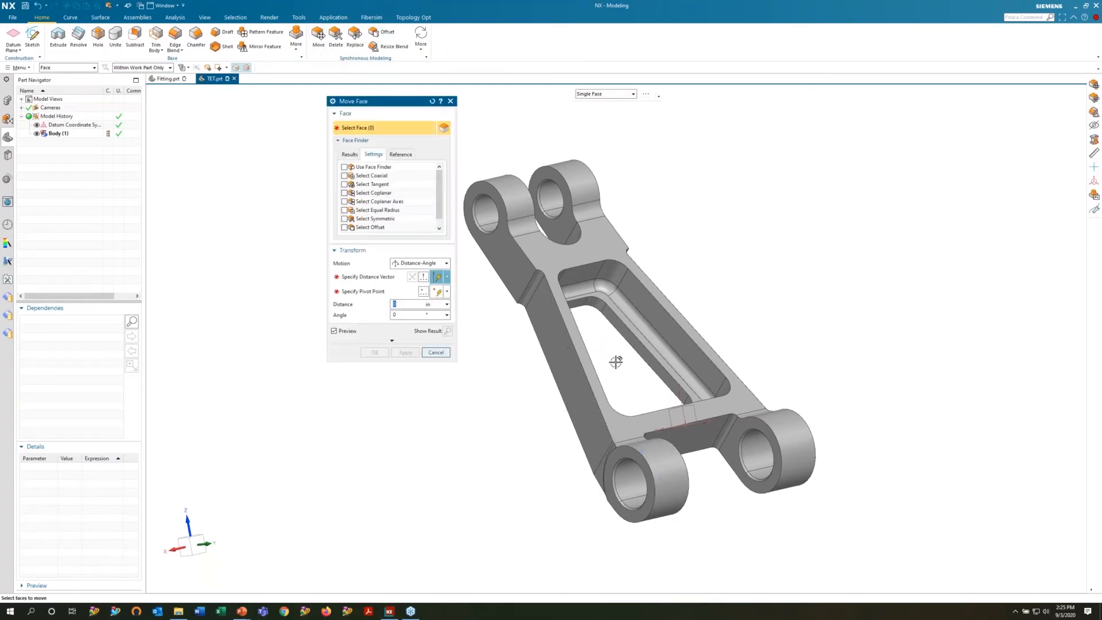
click(574, 332)
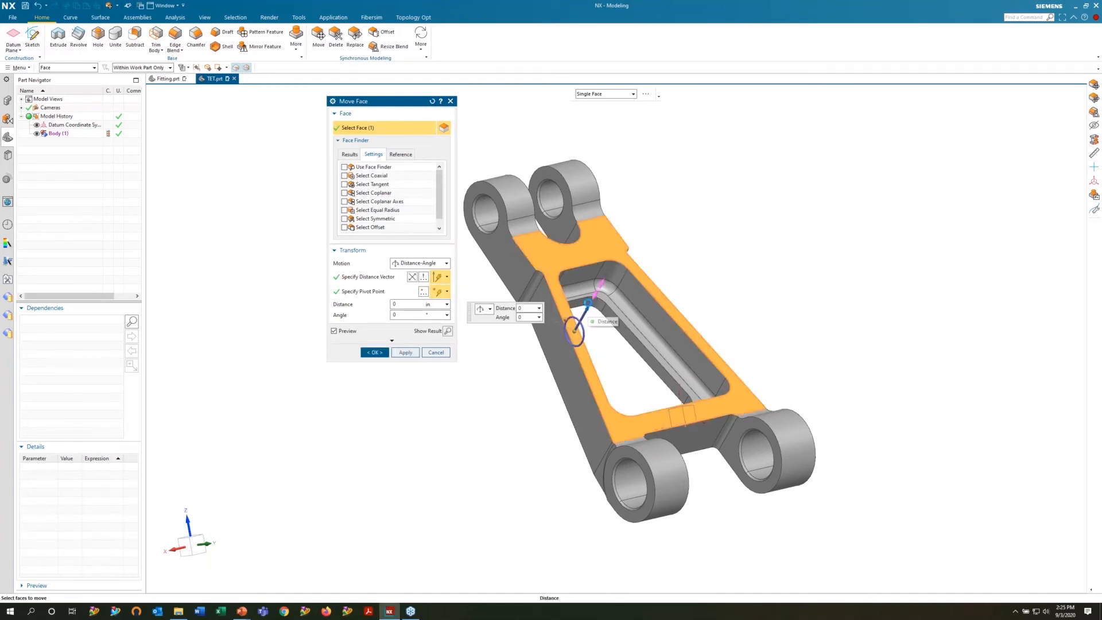
click(582, 315)
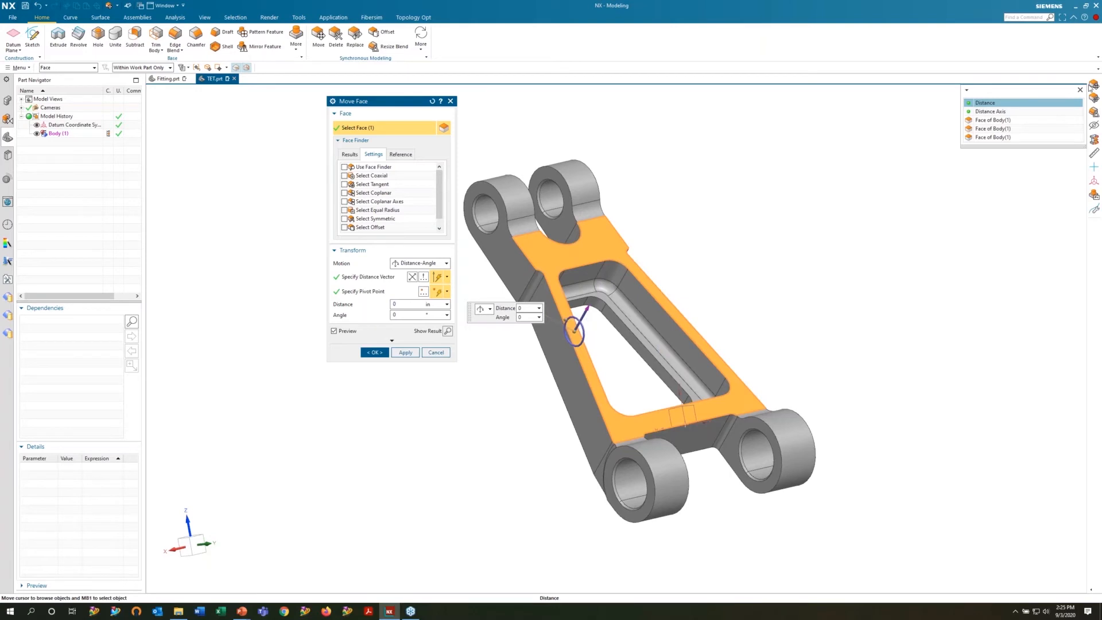
click(604, 320)
text(0.3)
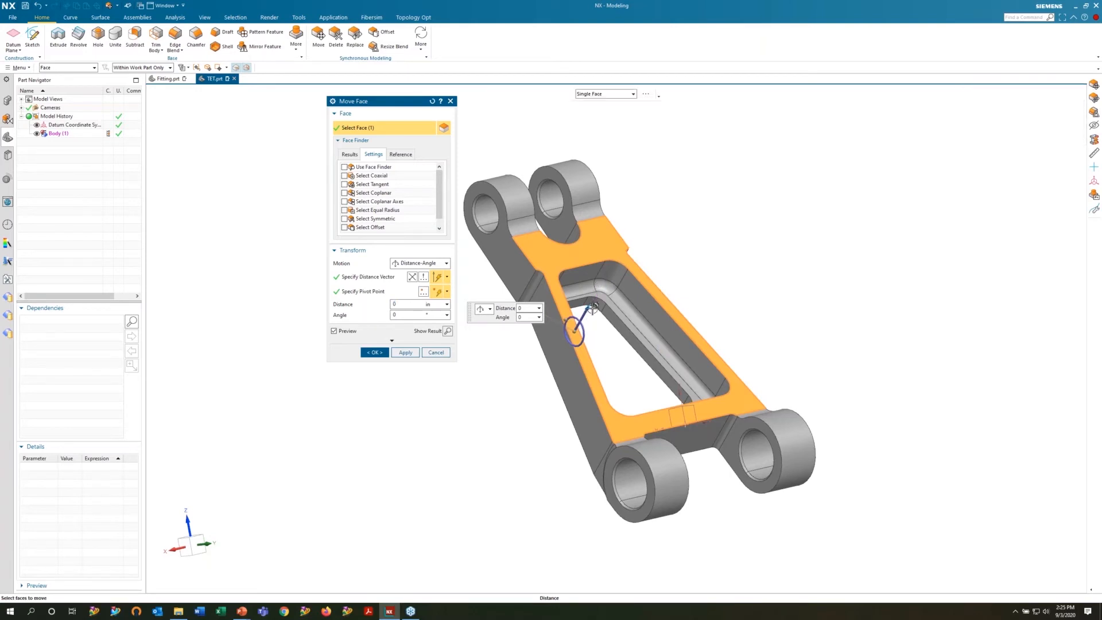
key(Return)
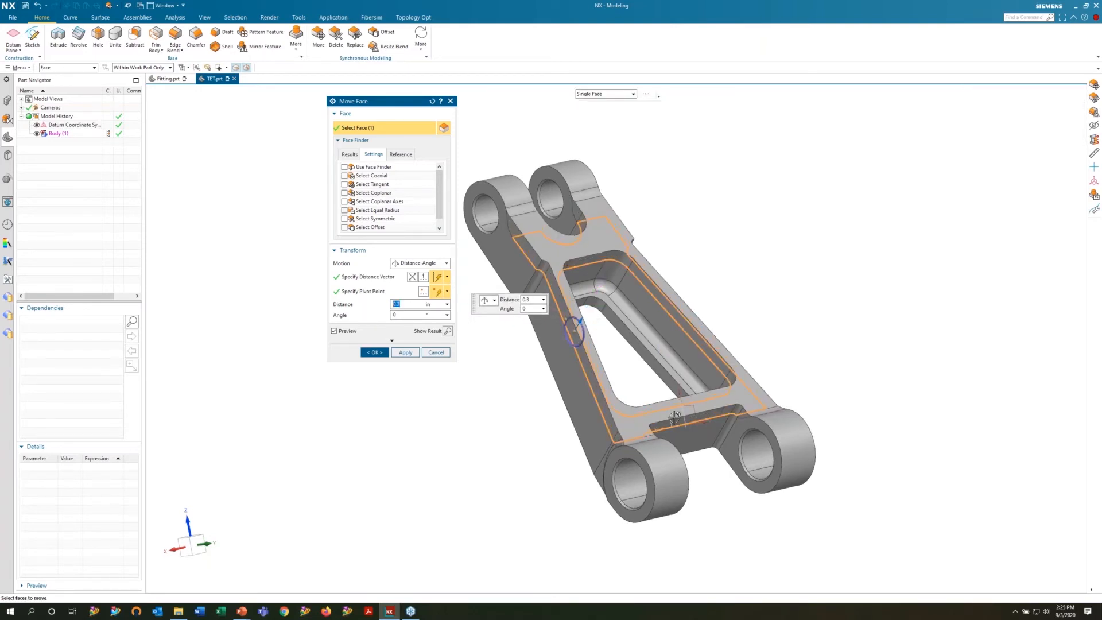
click(376, 353)
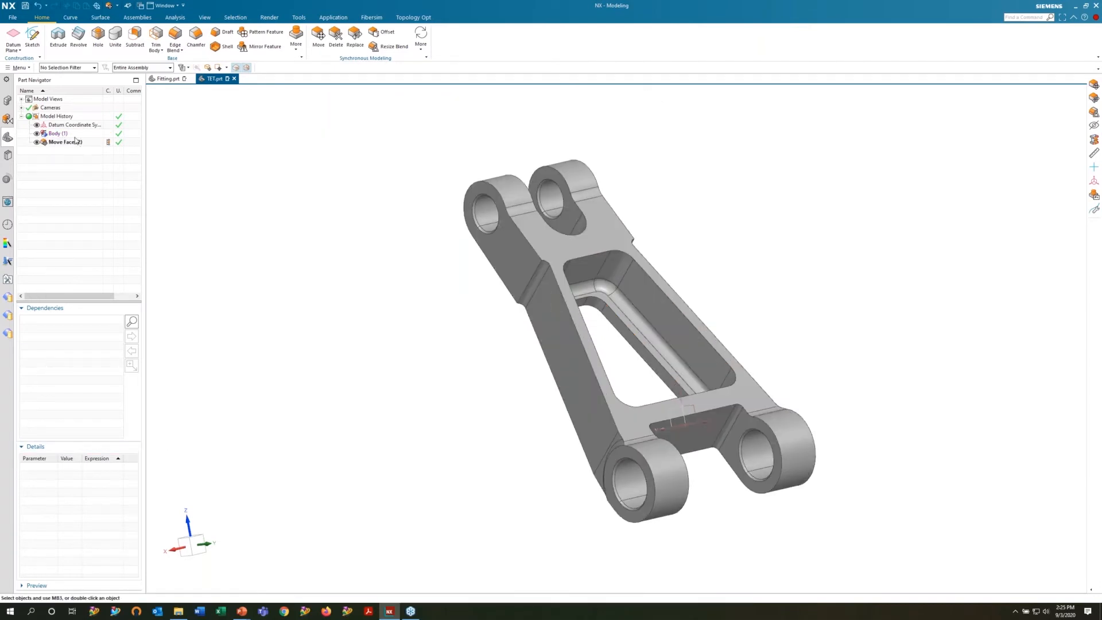
Return to the Pre/Post application, display TET_fem1 and dismiss the information report
click(334, 19)
click(271, 39)
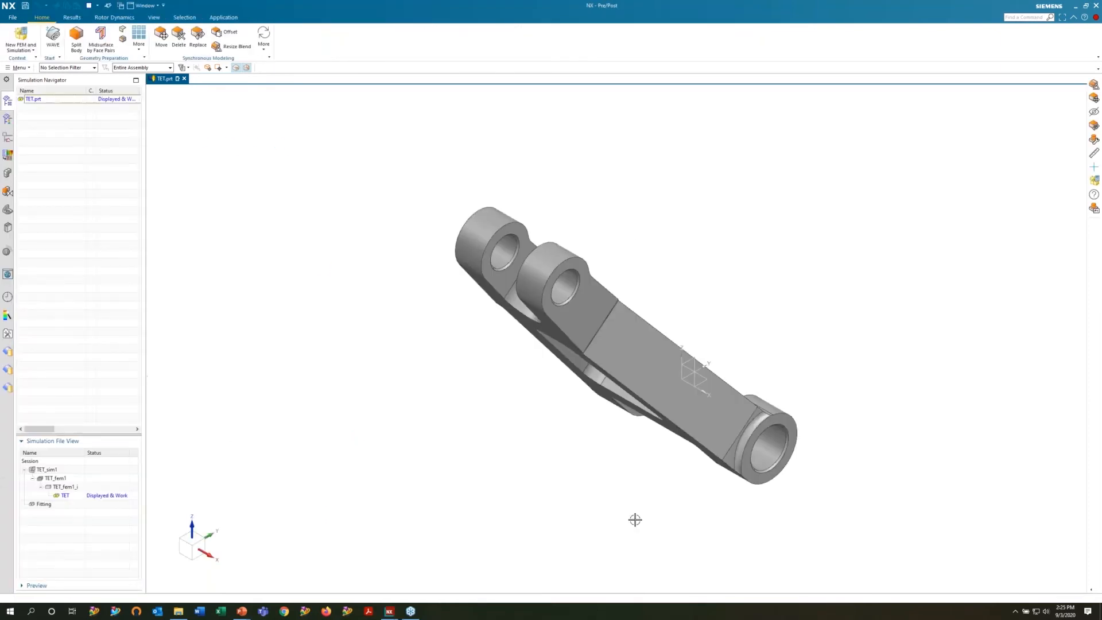
double_click(56, 478)
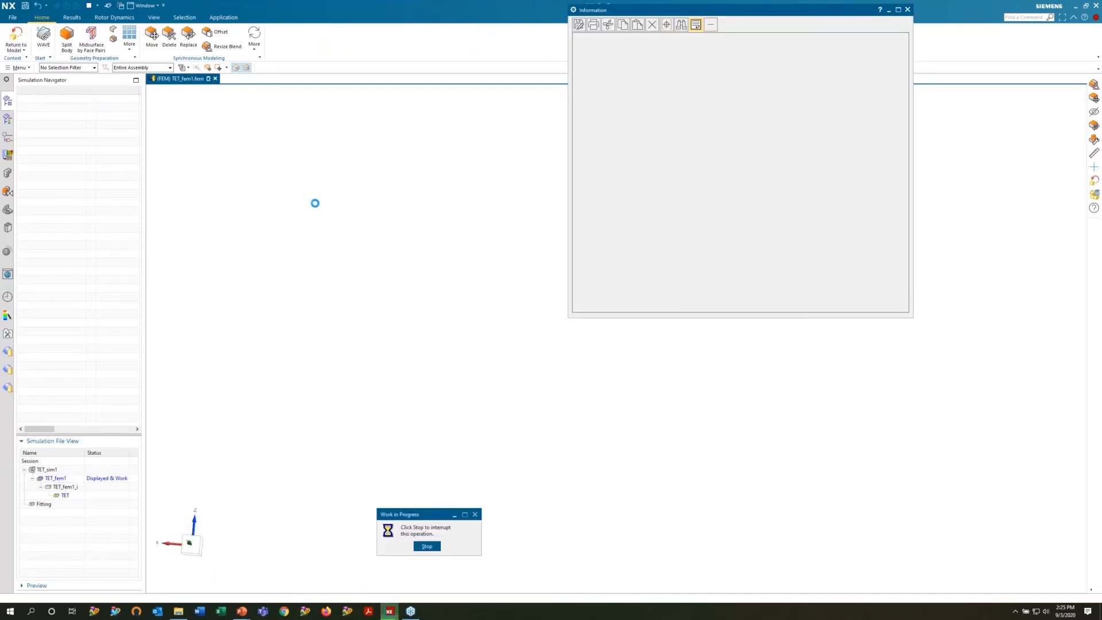
click(908, 10)
Inspect the pending geometry change on the arm and update the finite element mesh to match it
middle_drag(632, 241, 601, 299)
scroll(601, 299, up, 5)
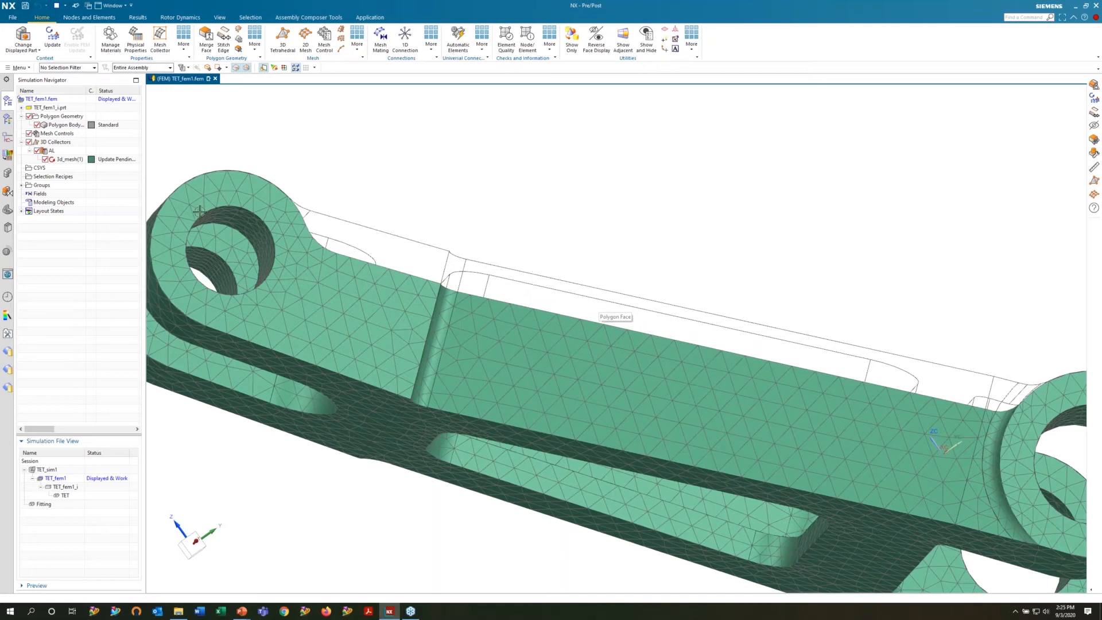
click(52, 39)
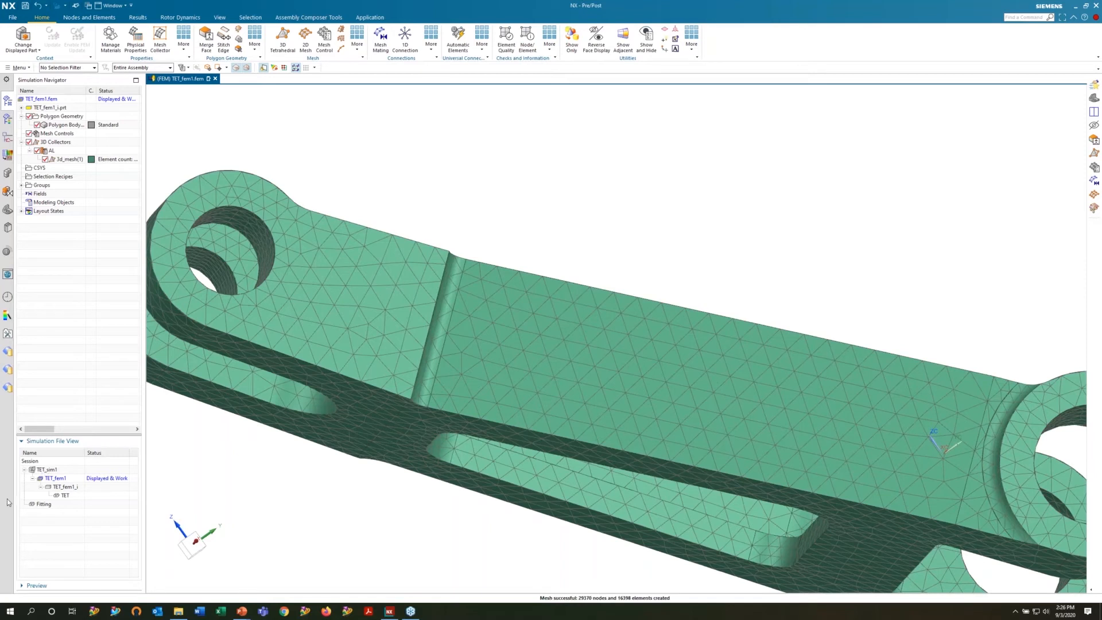
Close the TET_sim1 simulation and the TET_fem1 file without saving either one
click(47, 470)
right_click(49, 474)
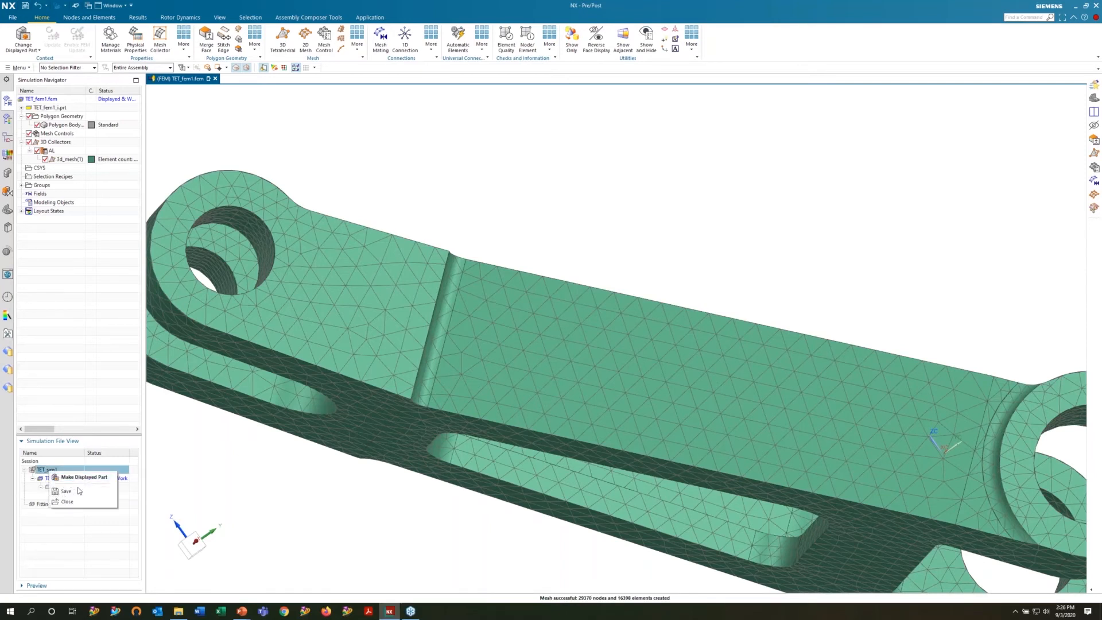
click(72, 503)
click(551, 322)
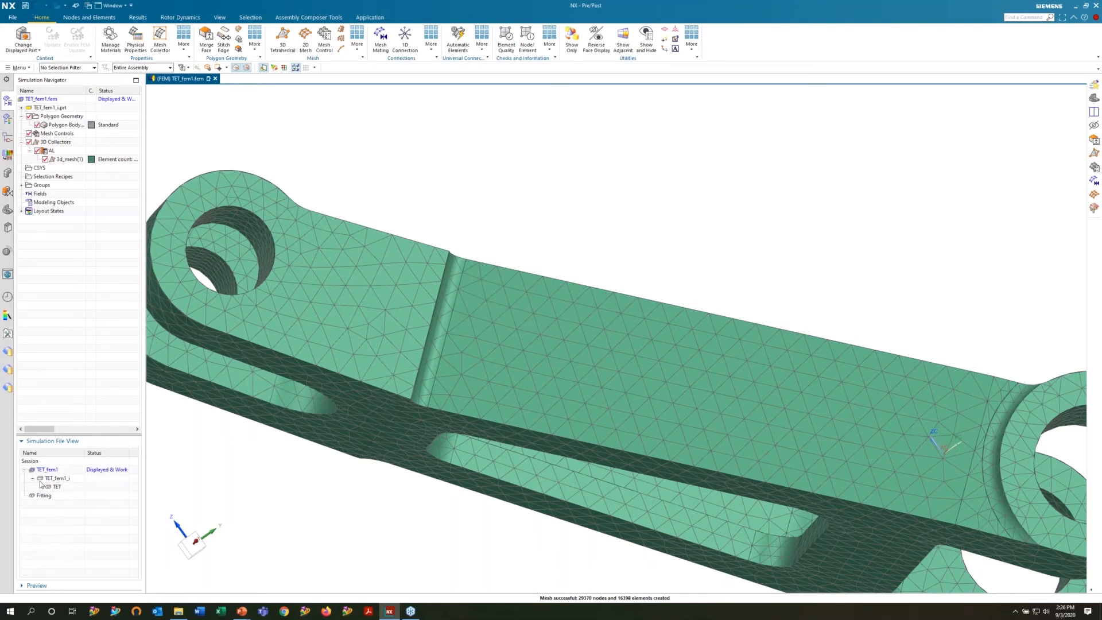
right_click(48, 474)
click(71, 502)
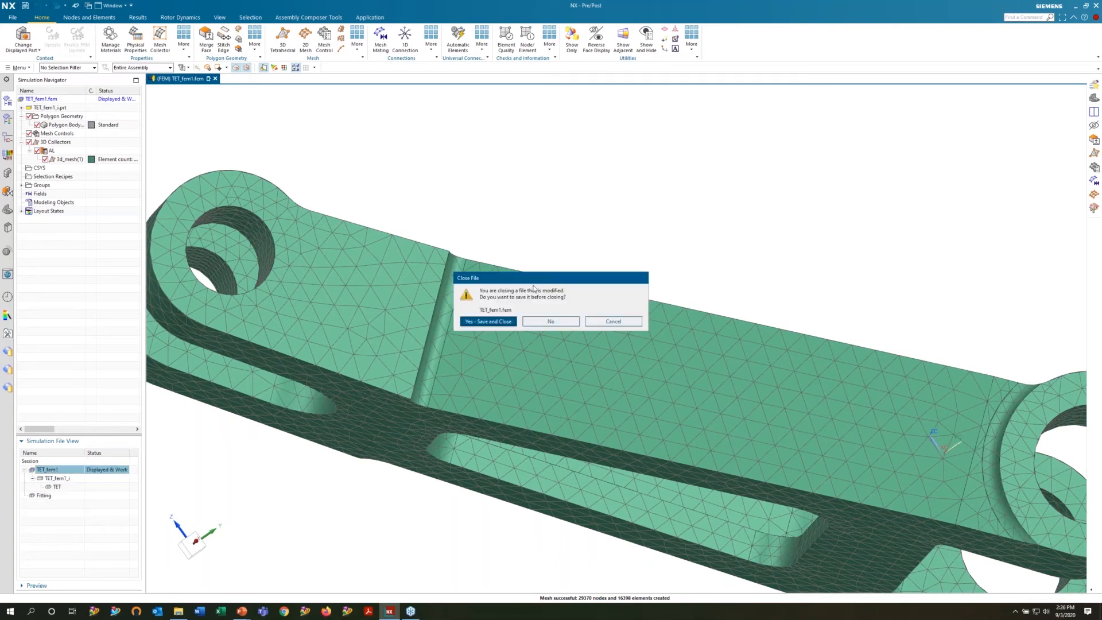
click(561, 325)
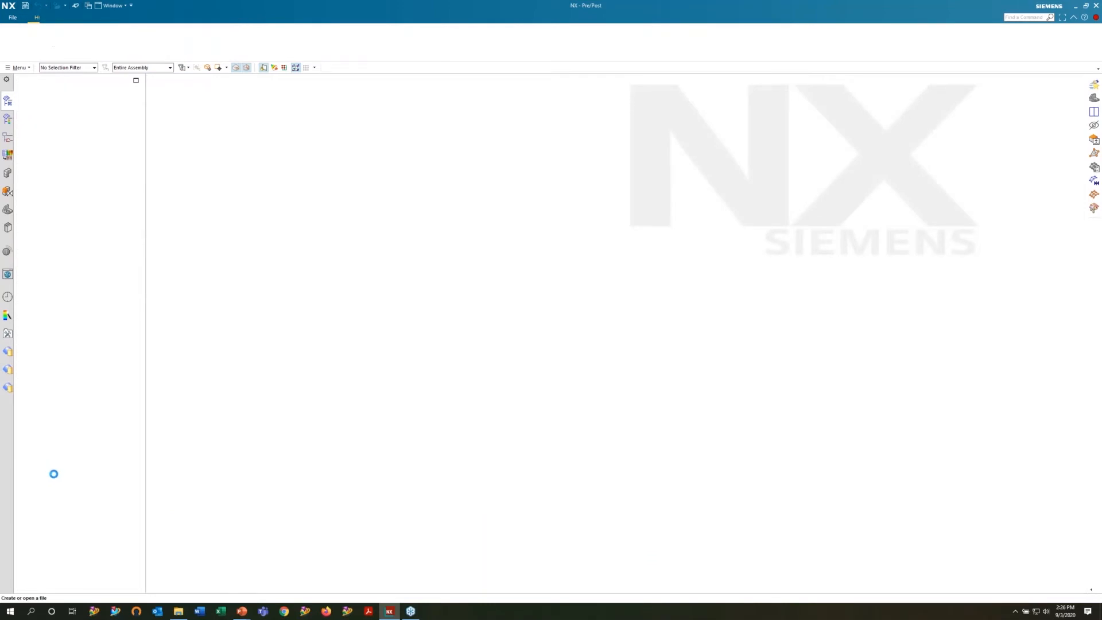
Display Fitting.prt and switch it to the Pre/Post application
click(105, 5)
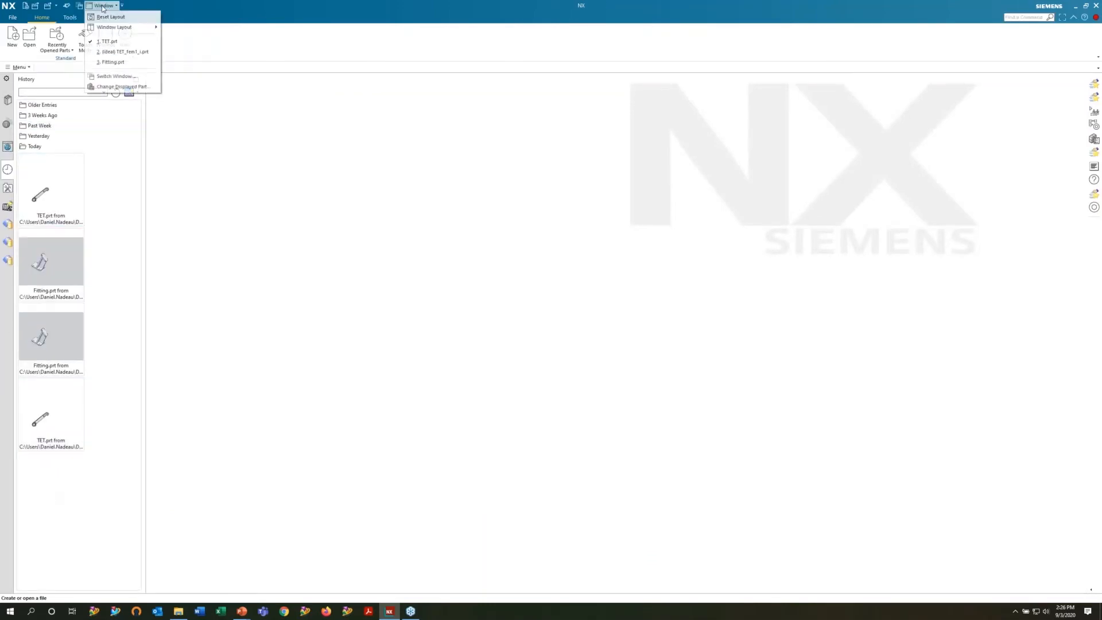
click(111, 61)
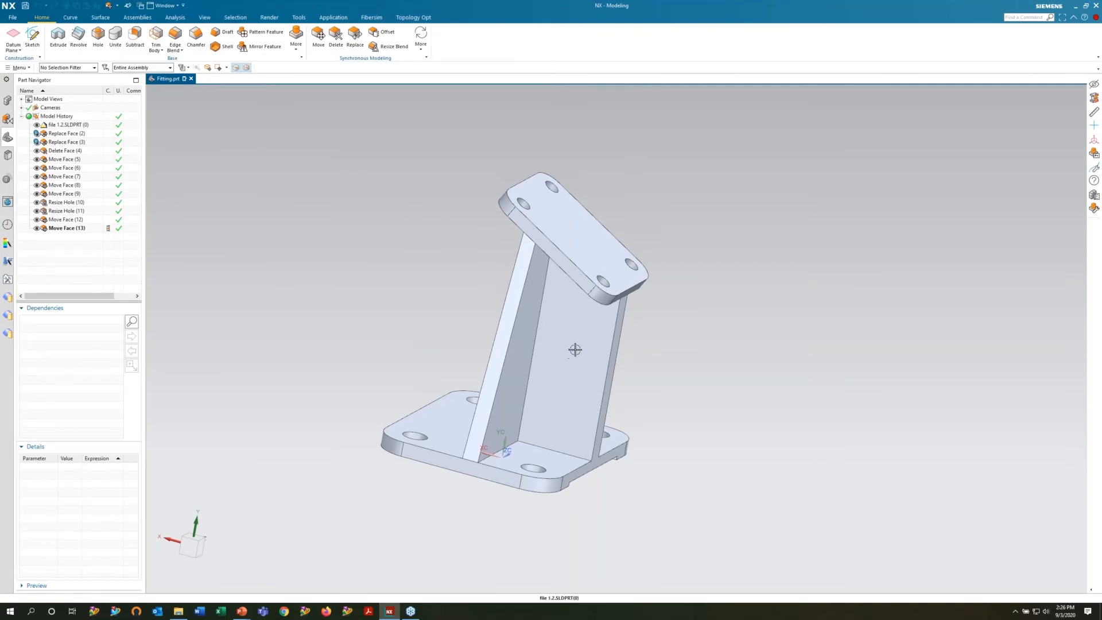
click(8, 100)
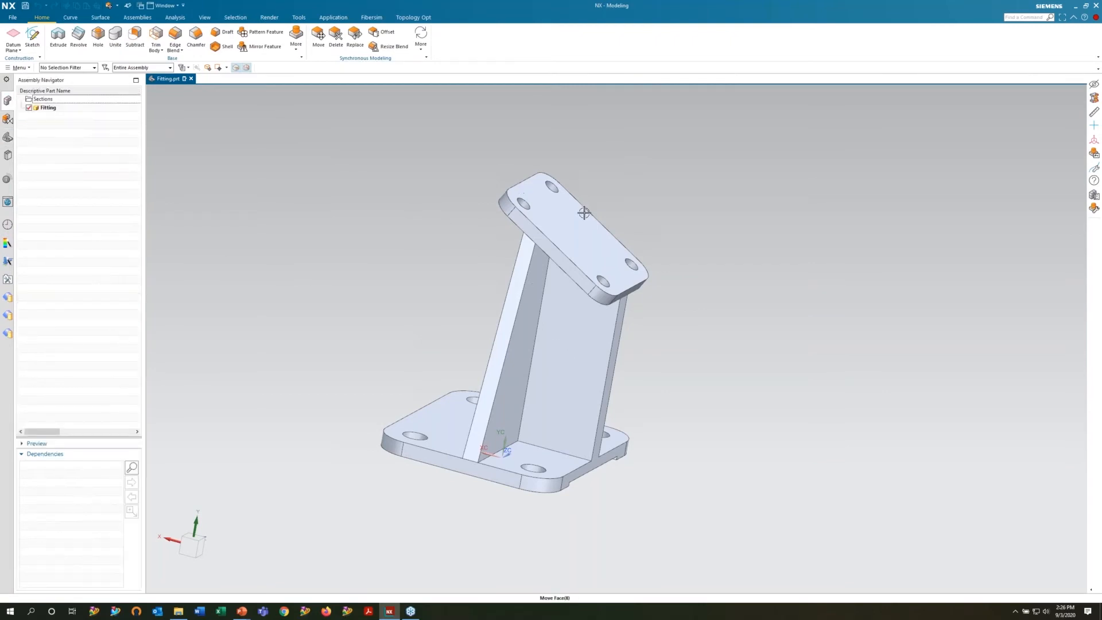
click(338, 18)
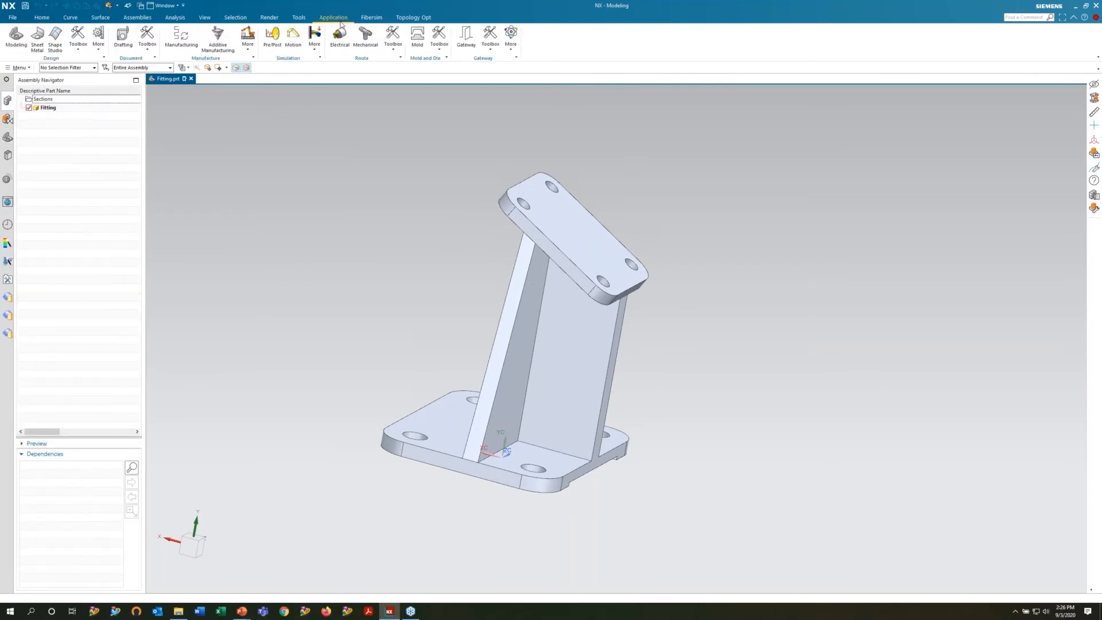
click(274, 43)
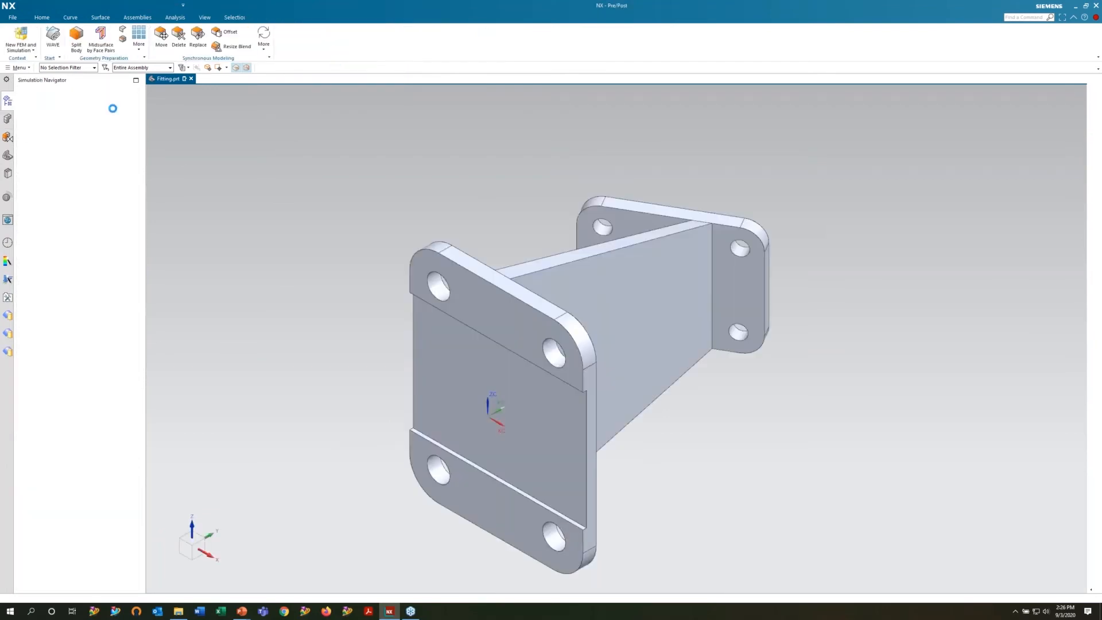
Create a new Simcenter Nastran structural FEM and simulation for the fitting, with a SOL 101 Linear Statics - Global Constraints solution named Solution 1
click(16, 42)
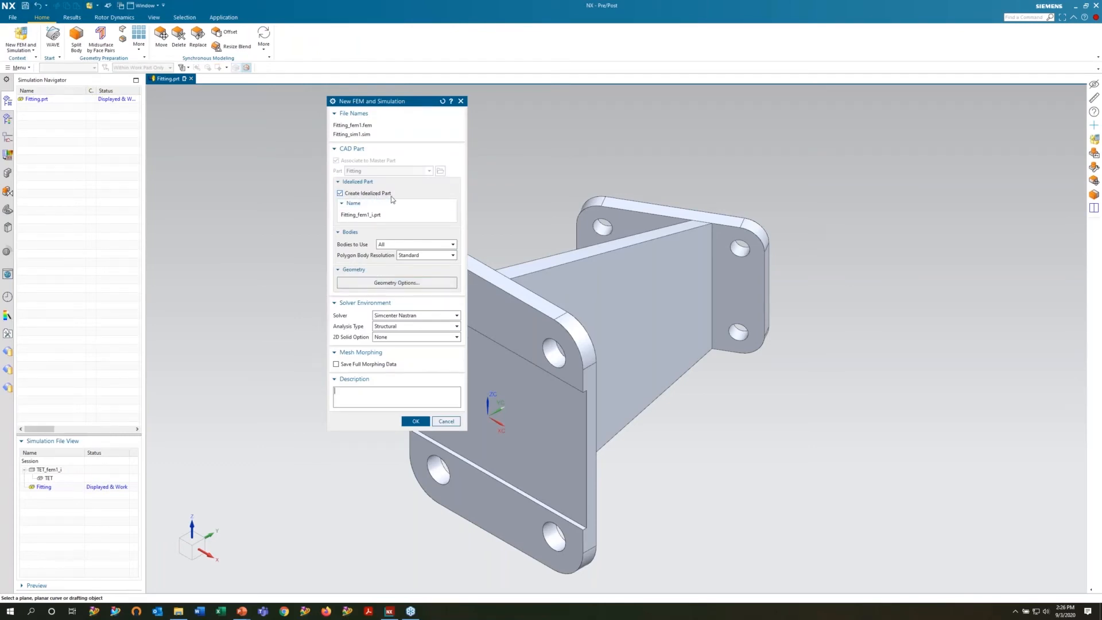
click(406, 422)
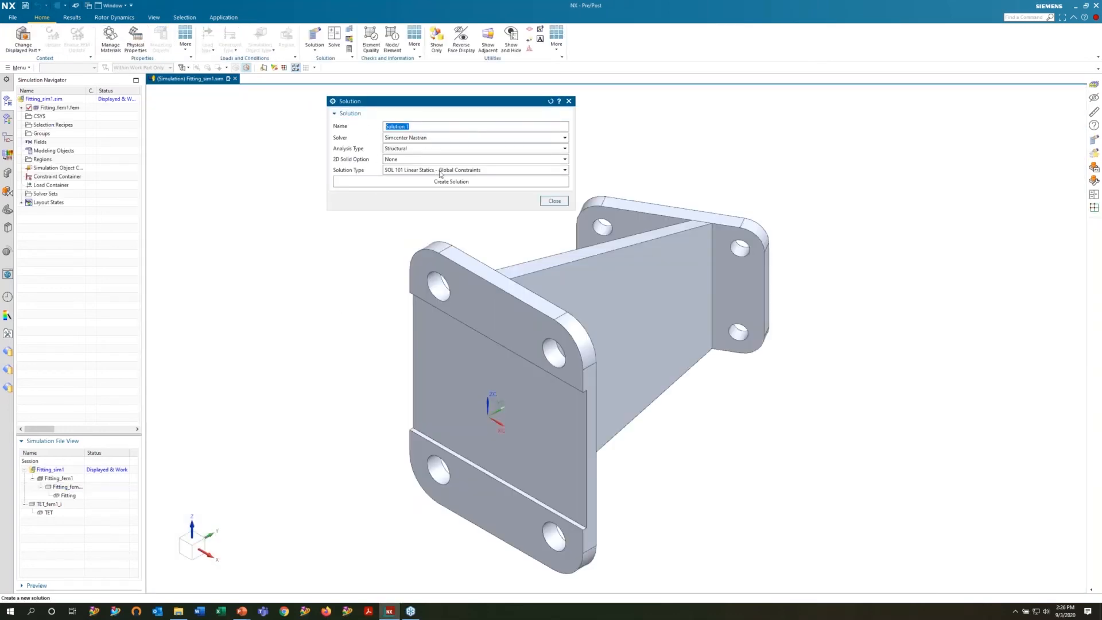
click(461, 184)
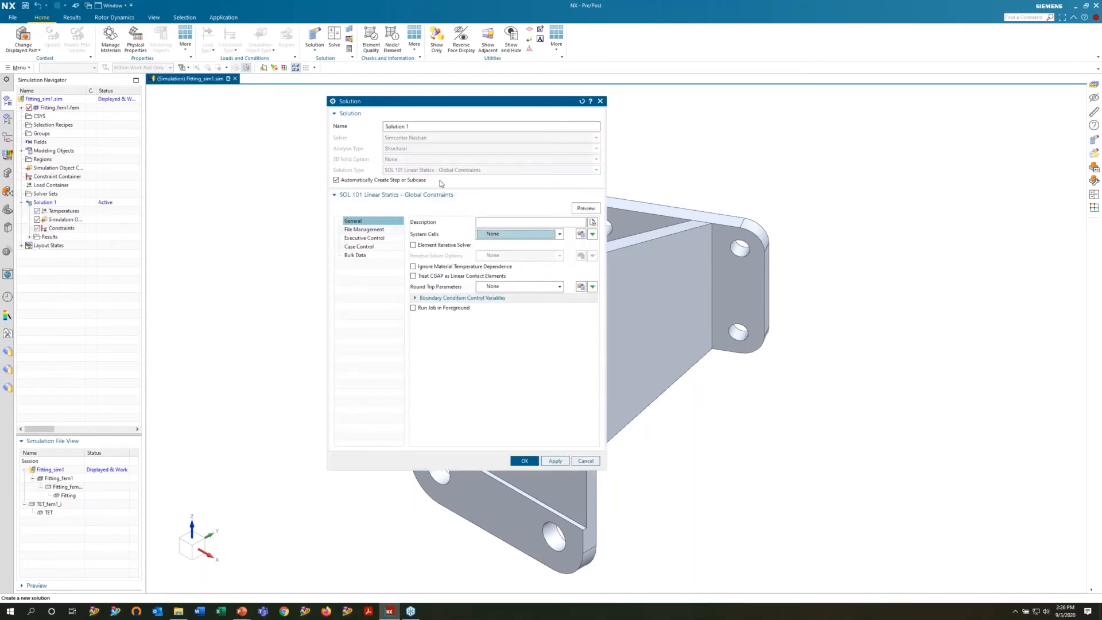
click(524, 461)
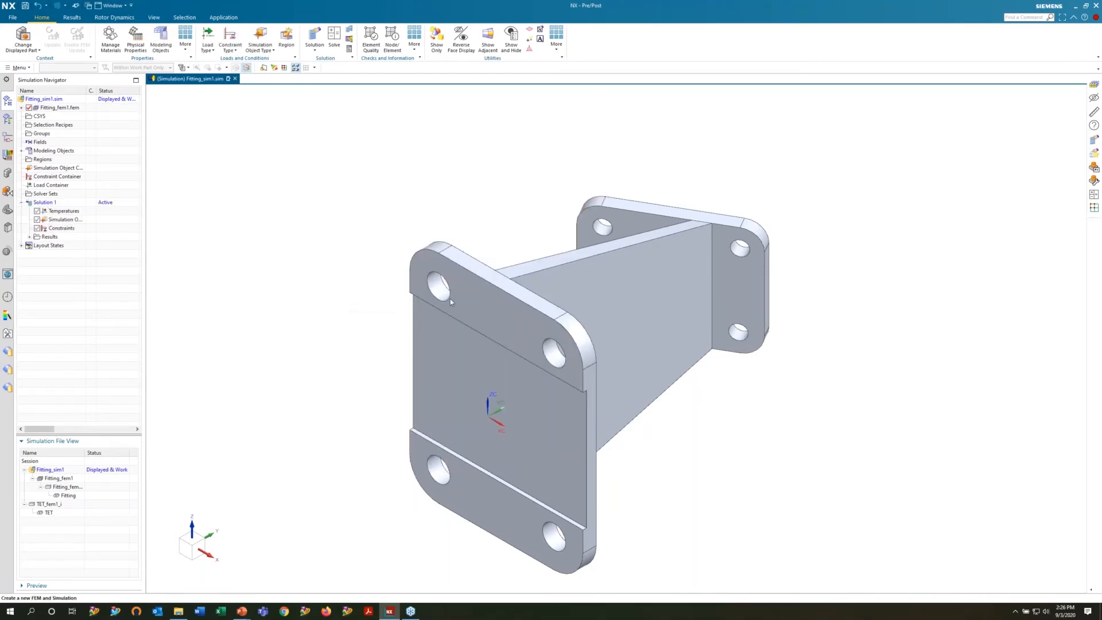
Display the fitting's idealized part Fitting_fem1_i and dismiss the idealized part warning
middle_drag(450, 298, 580, 350)
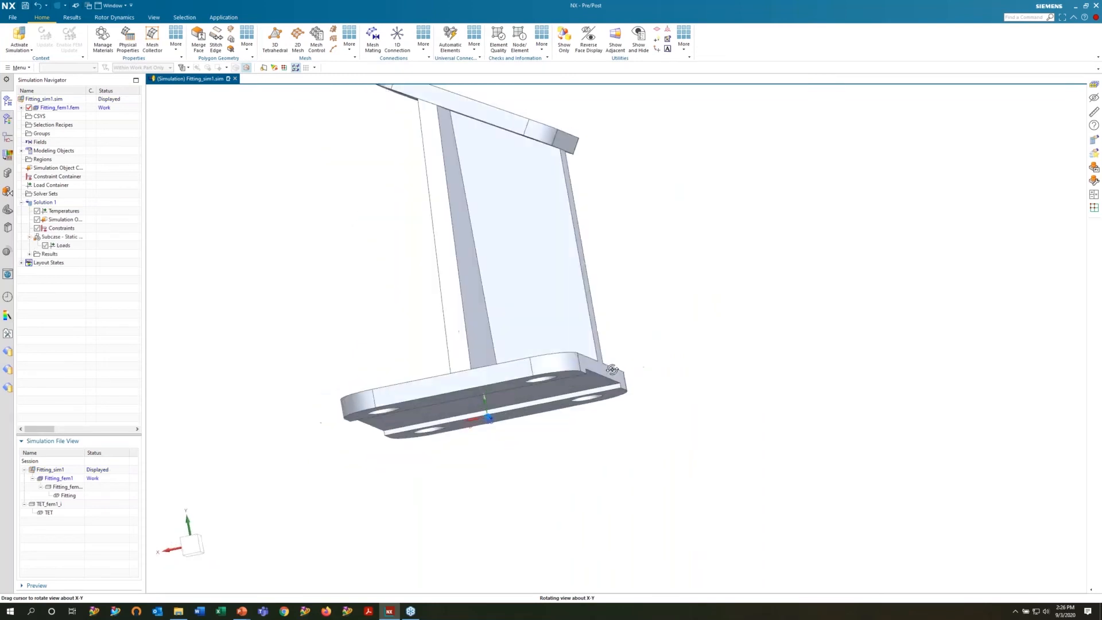
double_click(58, 478)
double_click(66, 487)
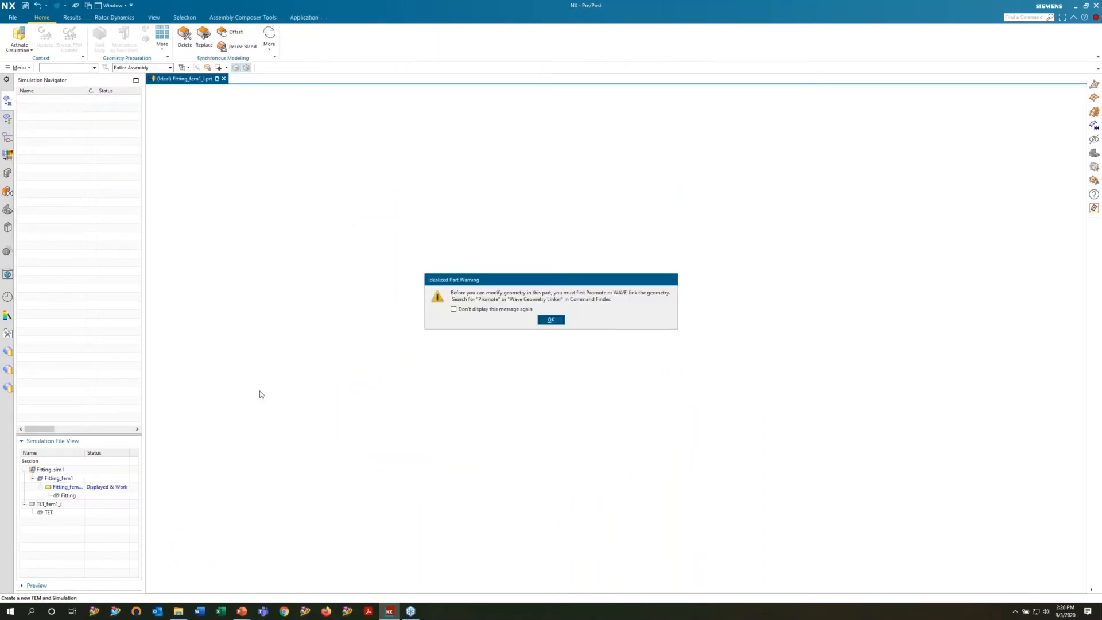
click(551, 320)
Promote the fitting's solid body into the idealized part
click(60, 36)
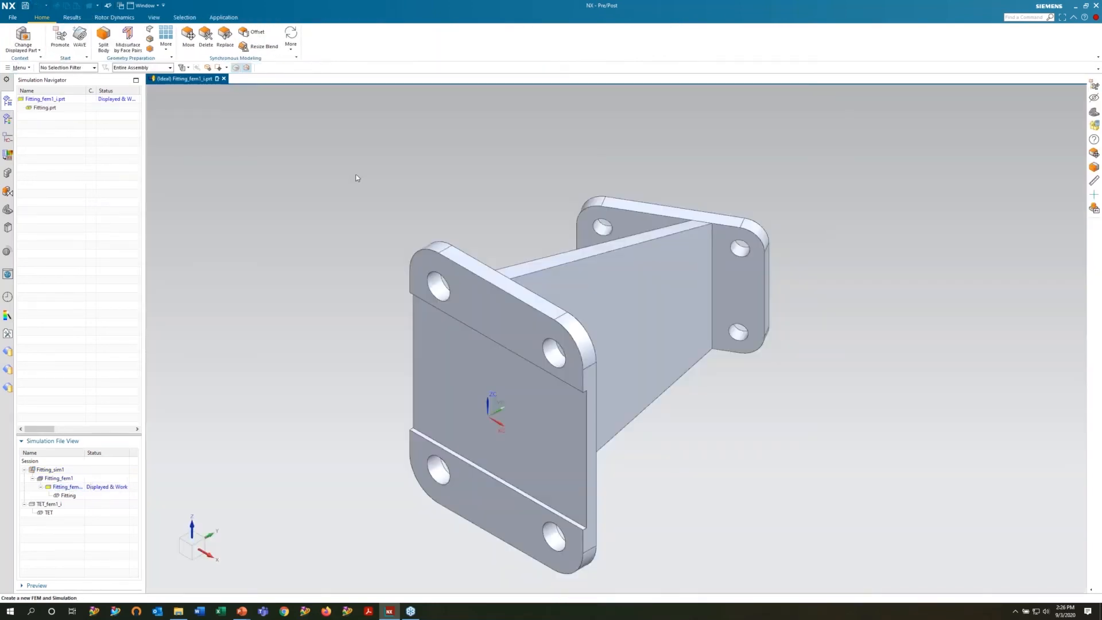
click(548, 304)
click(375, 154)
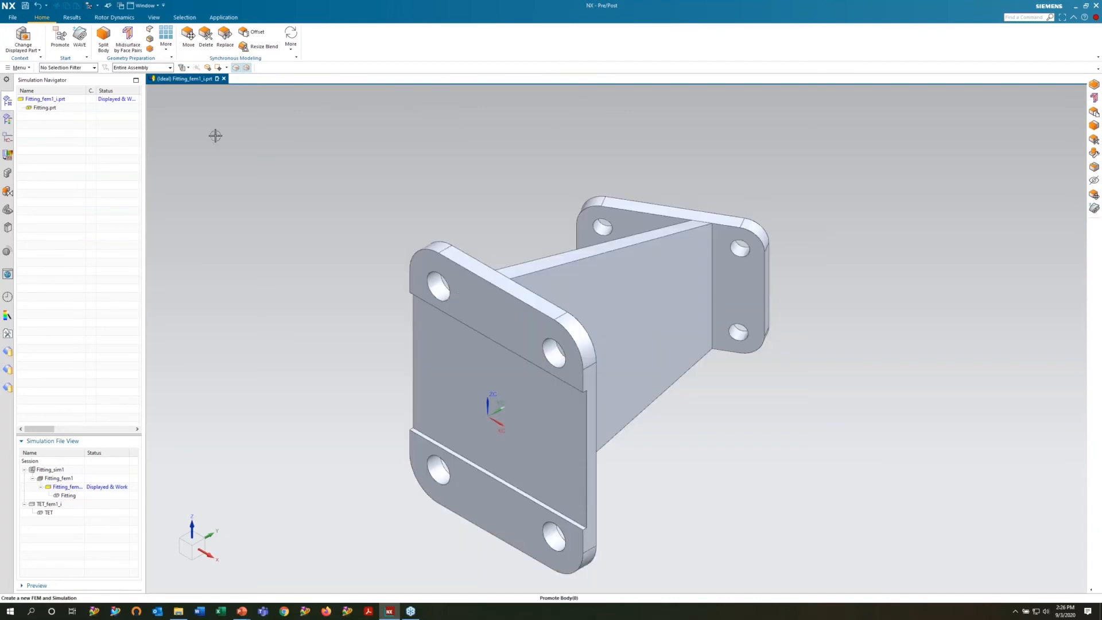
Create midsurfaces of the fitting's solid body with Midsurface by Face Pairs, using automatically created face pairs and the Progressive strategy
click(130, 46)
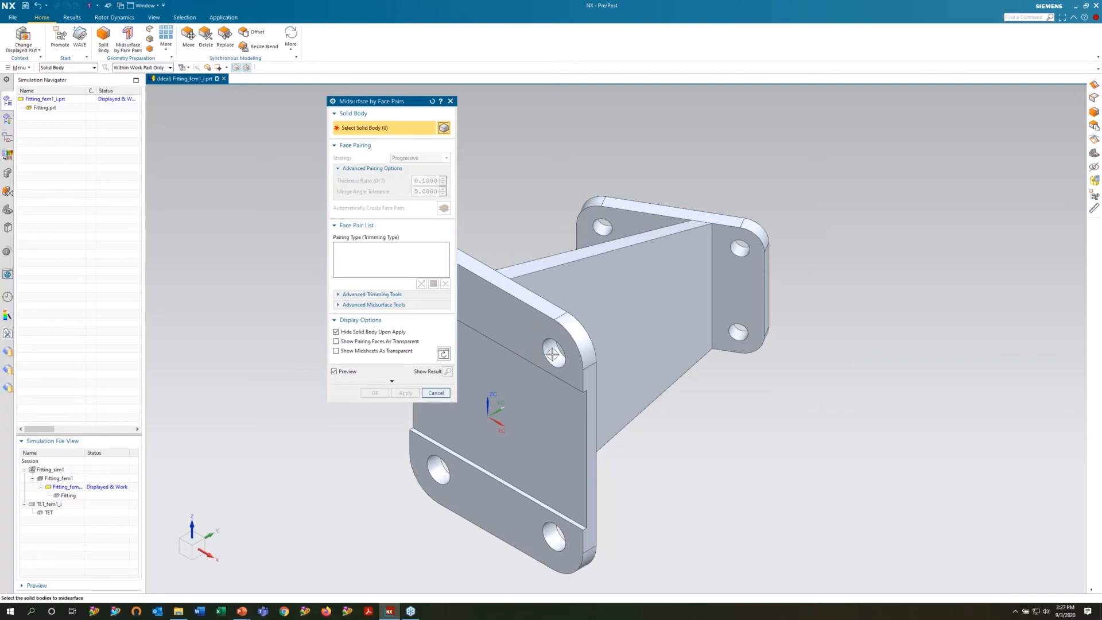
click(554, 347)
click(443, 209)
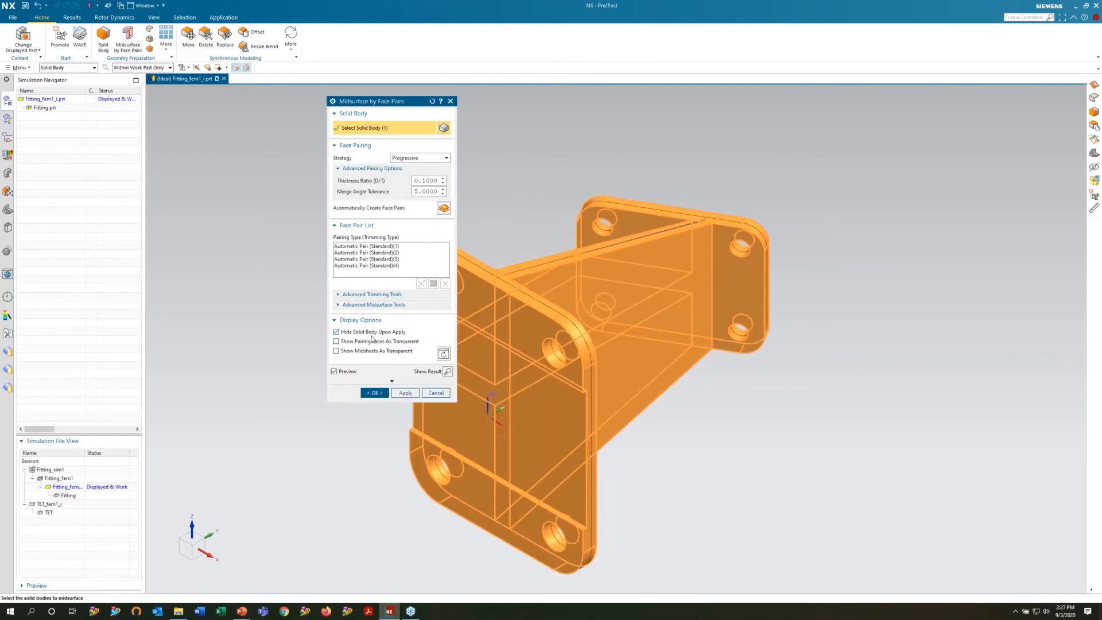
click(375, 392)
Extend the tapered web sheet's edge at the base plate end until it meets the base plate midsurface
middle_drag(489, 281, 704, 380)
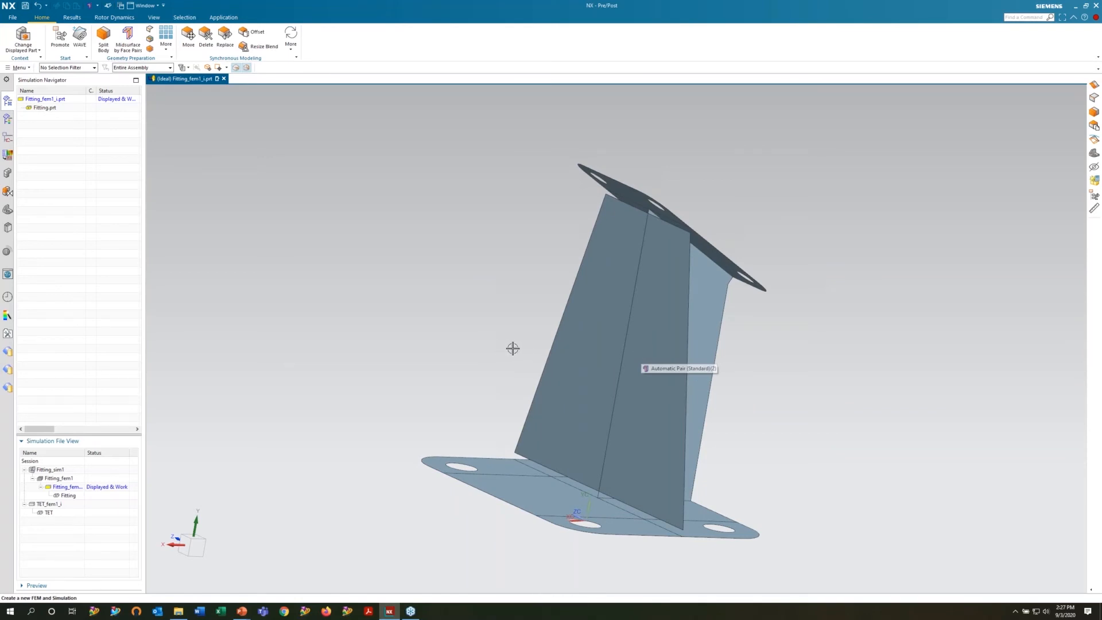
click(229, 18)
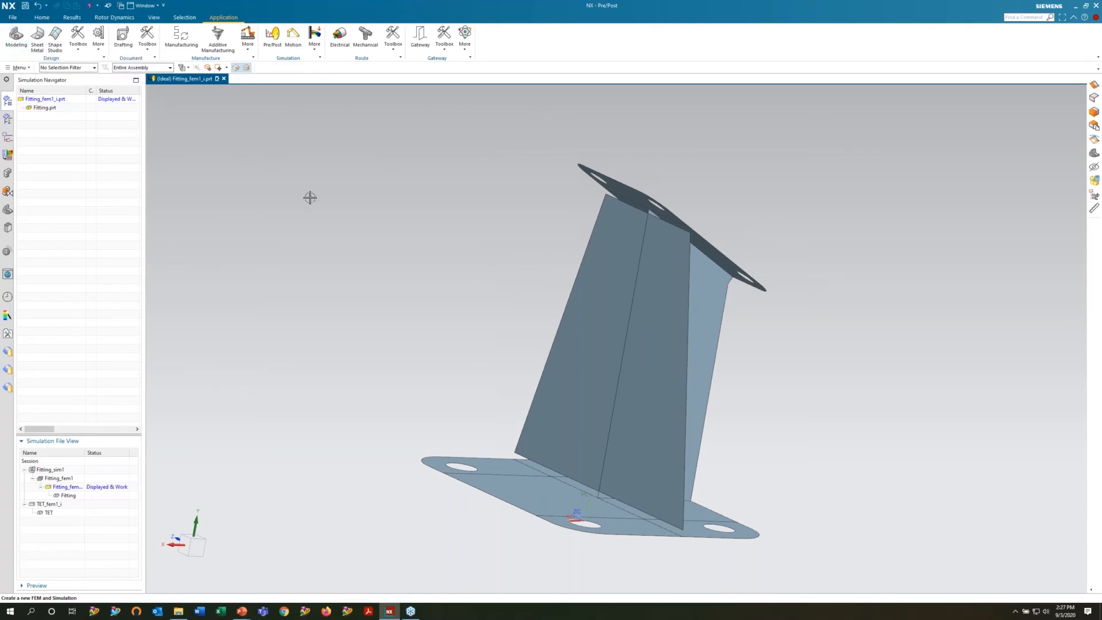
click(41, 18)
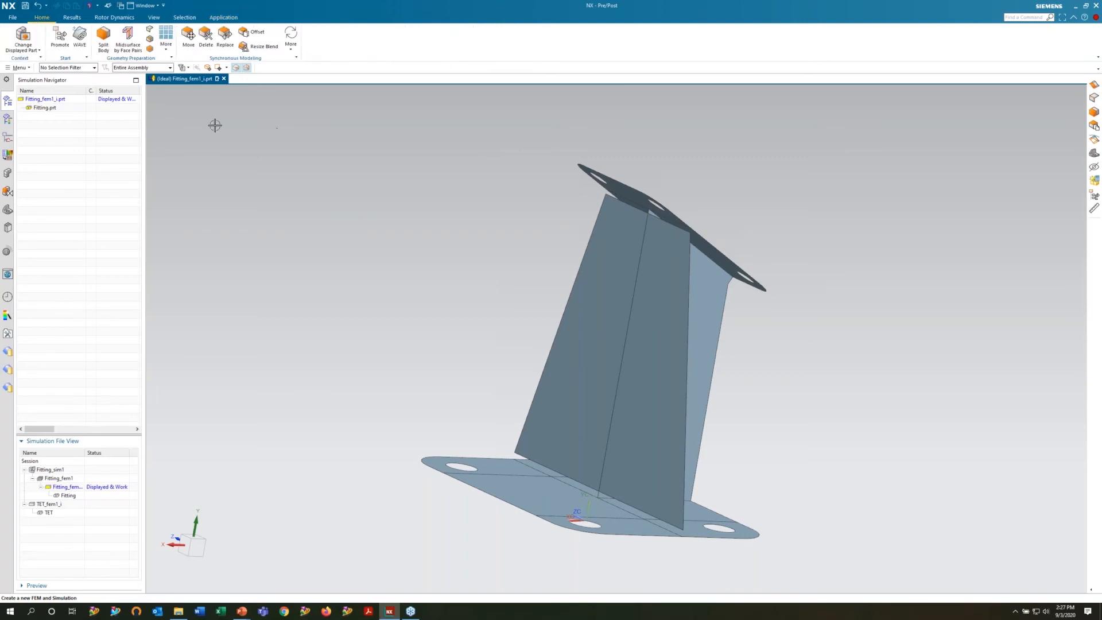
click(165, 38)
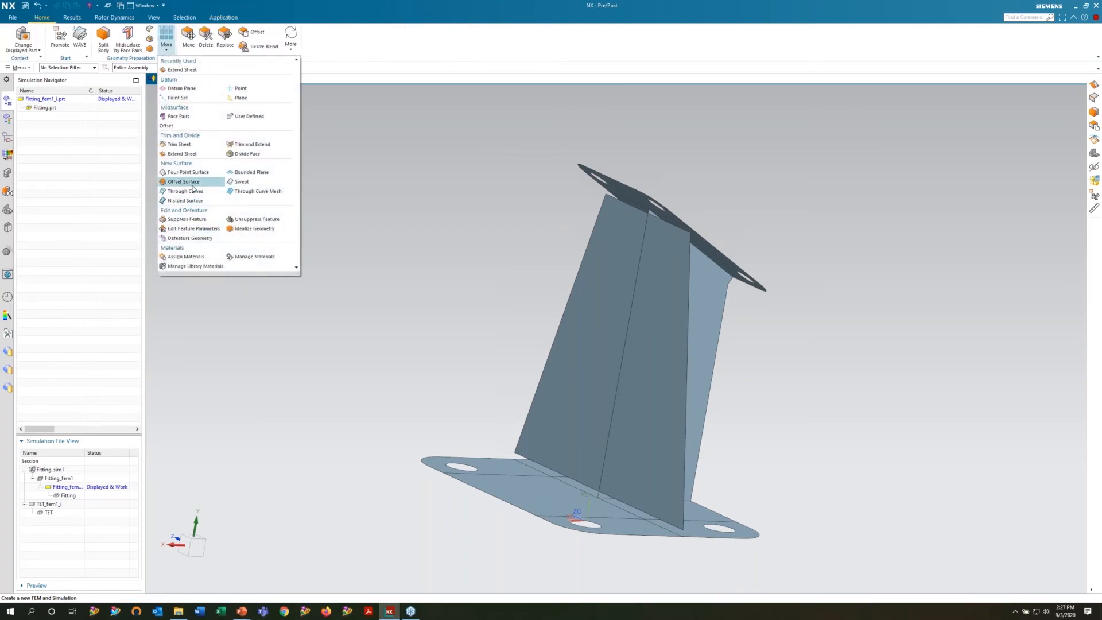
click(175, 154)
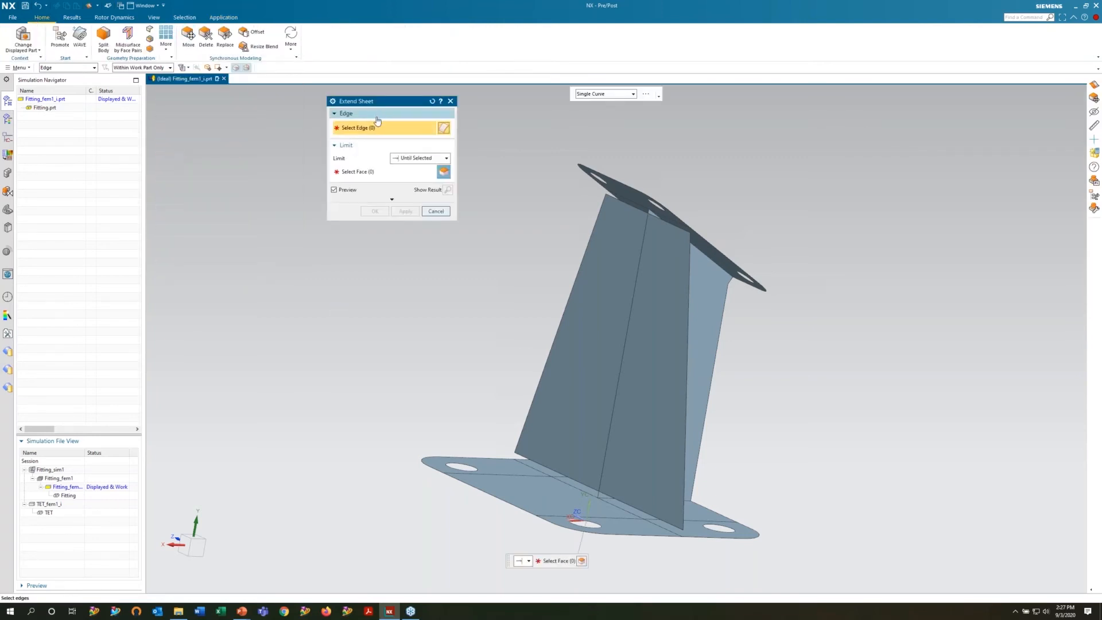
scroll(576, 500, down, 3)
click(623, 489)
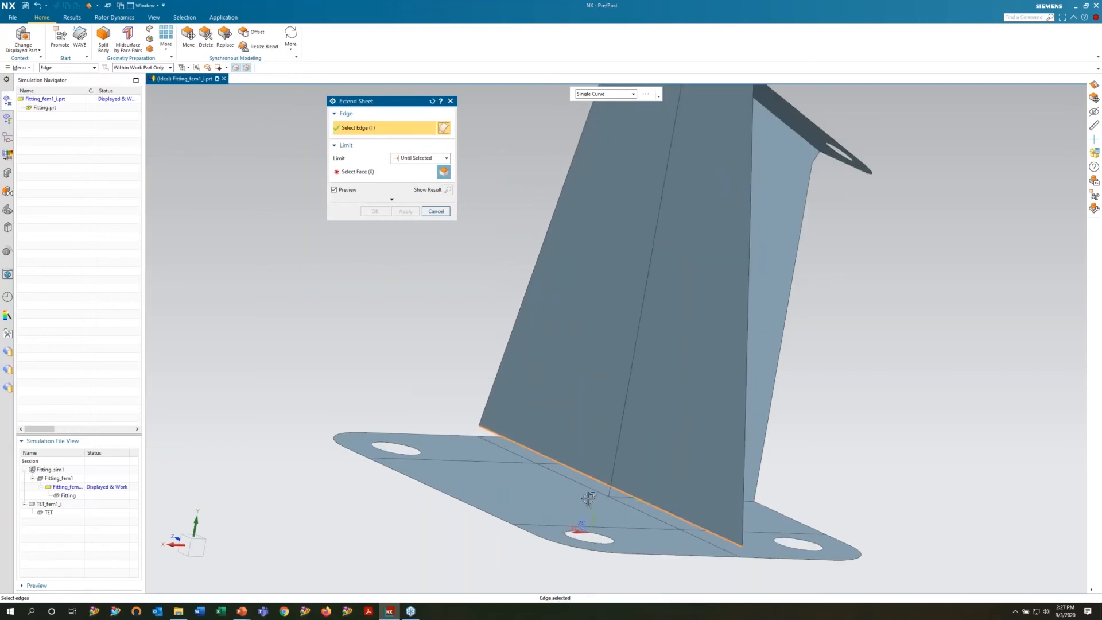
click(582, 519)
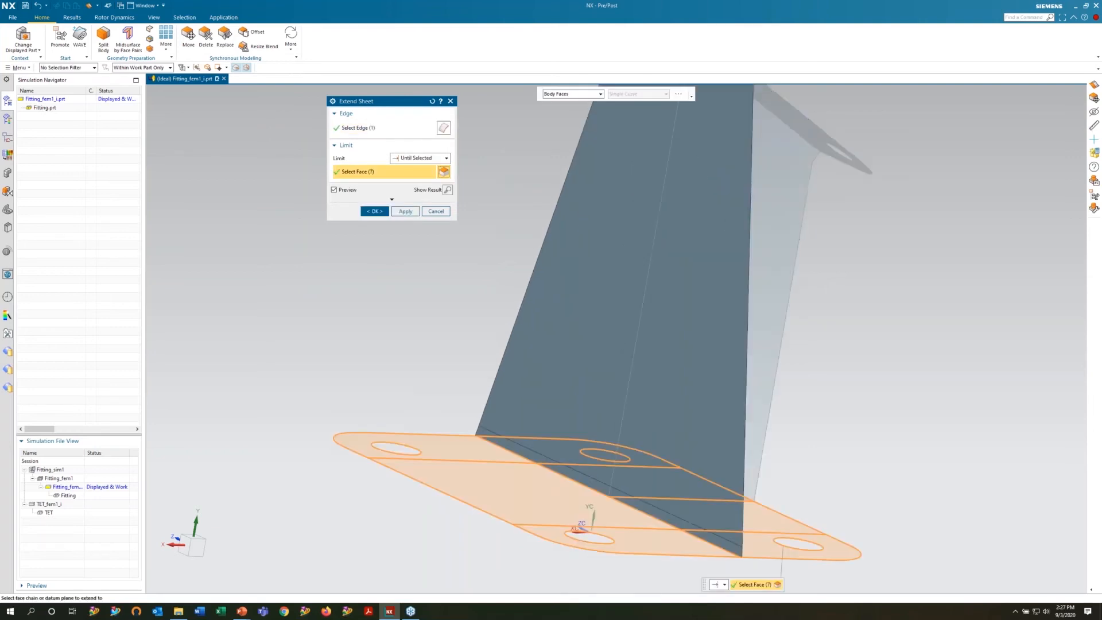
click(374, 211)
Extend the tapered web sheet's opposite edge until it meets the midsurface of the other end plate
middle_drag(610, 290, 678, 180)
scroll(703, 167, up, 5)
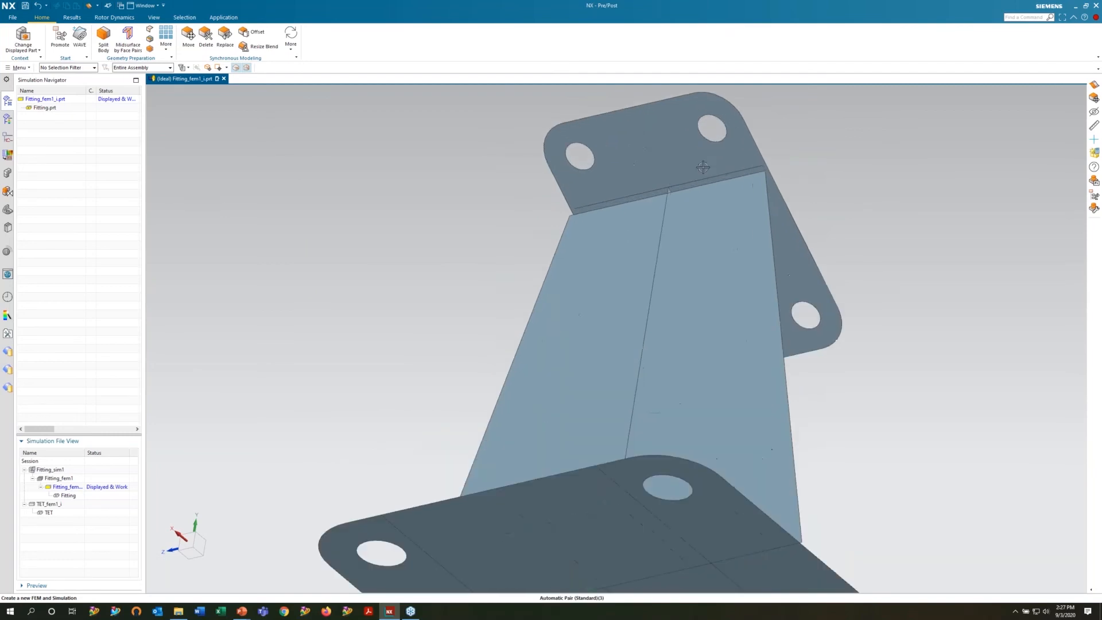
scroll(679, 236, up, 3)
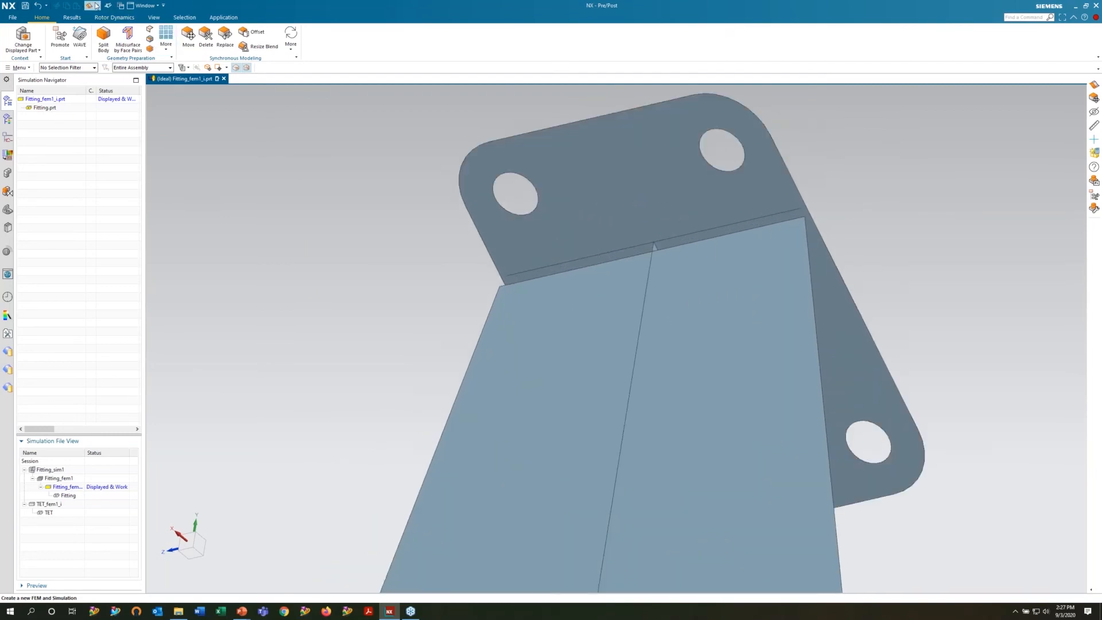
click(89, 8)
click(618, 259)
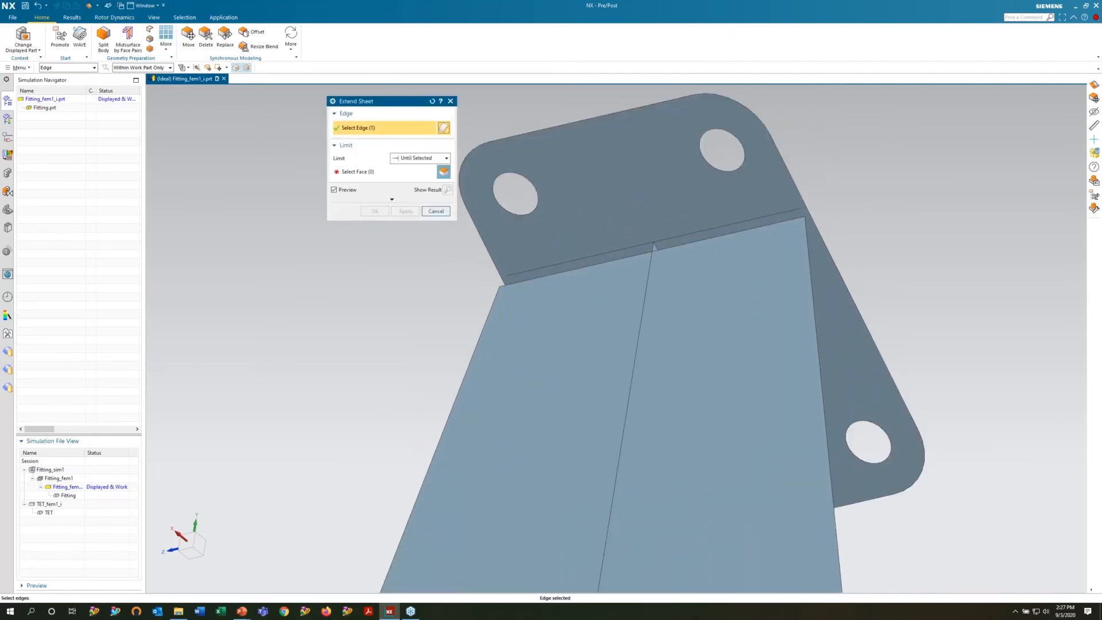
click(609, 220)
middle_click(657, 287)
Display the FEM Fitting_fem1 and hide the polygon body of the original solid
scroll(664, 289, down, 3)
middle_drag(666, 275, 559, 376)
double_click(73, 480)
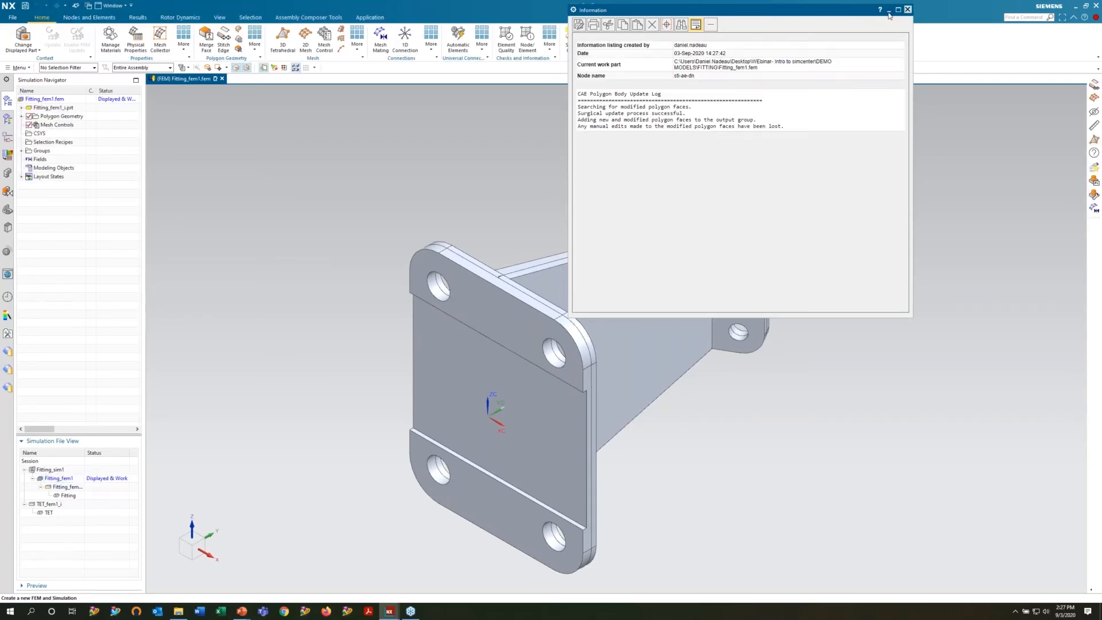
click(889, 12)
click(22, 117)
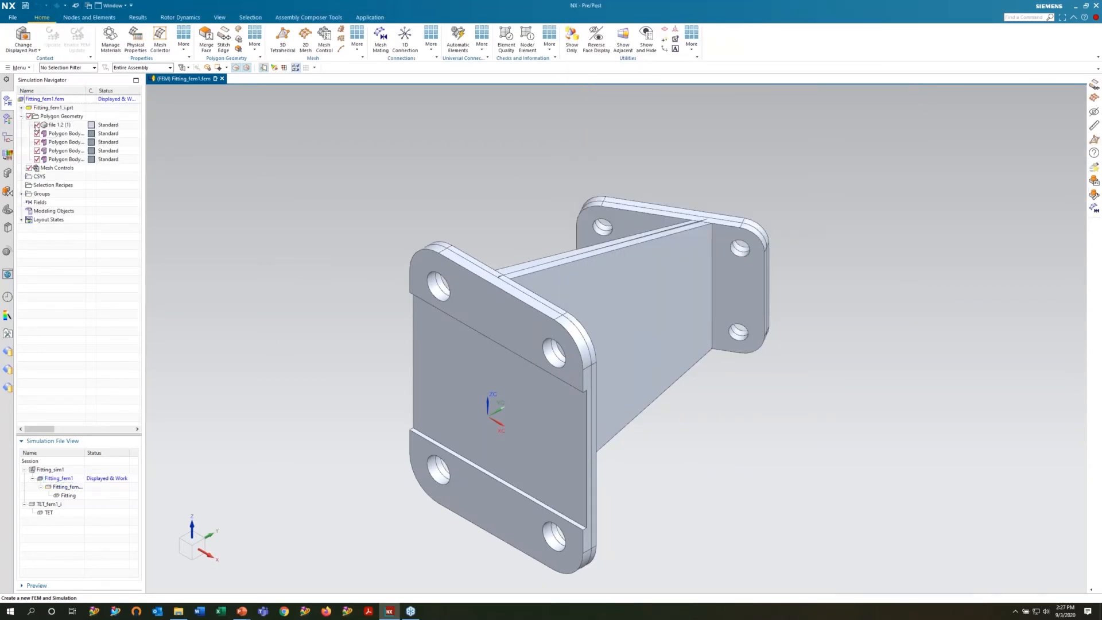
click(37, 124)
Stitch the edges of all the midsurface polygon bodies with the Automatic method, setting Geometry To Stitch to Both
middle_drag(538, 257, 657, 340)
click(224, 41)
drag(390, 108, 272, 104)
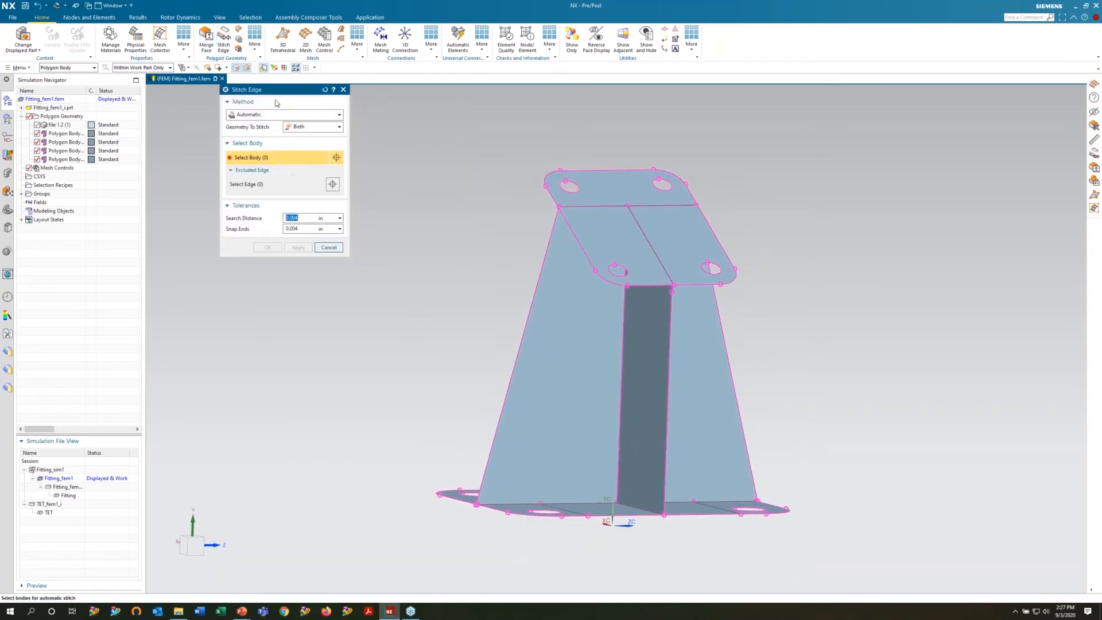
drag(396, 119, 849, 547)
click(258, 256)
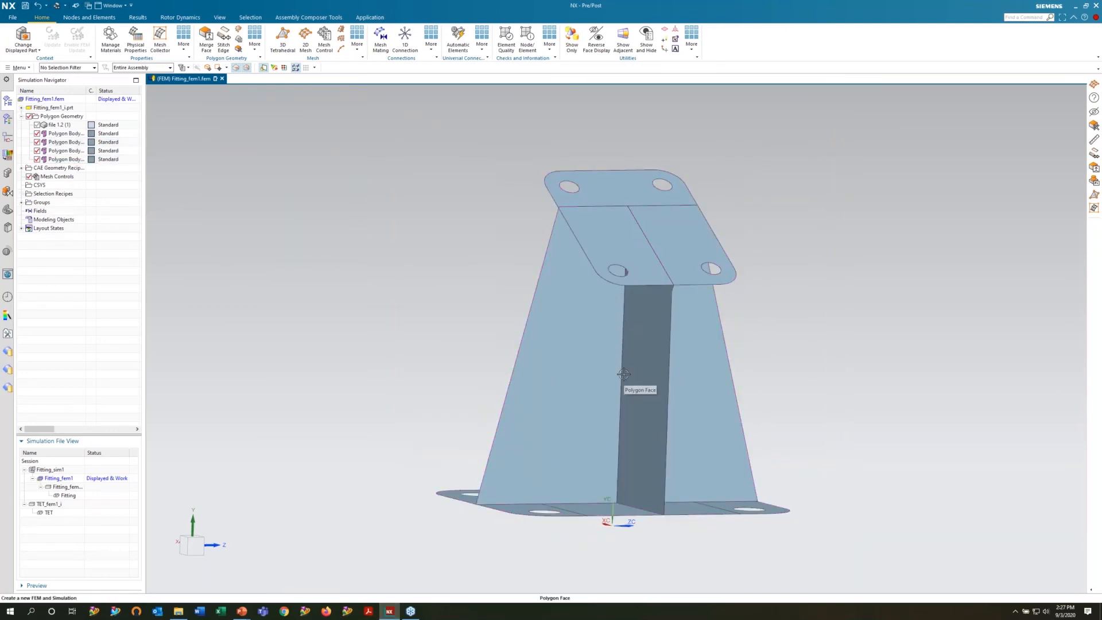
click(551, 47)
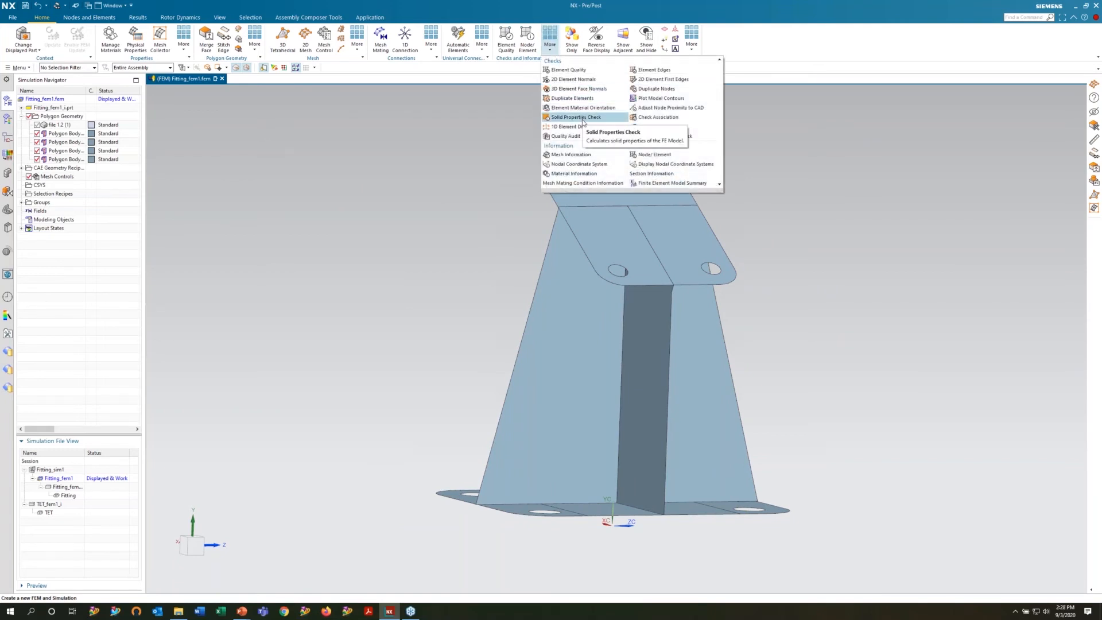
click(438, 233)
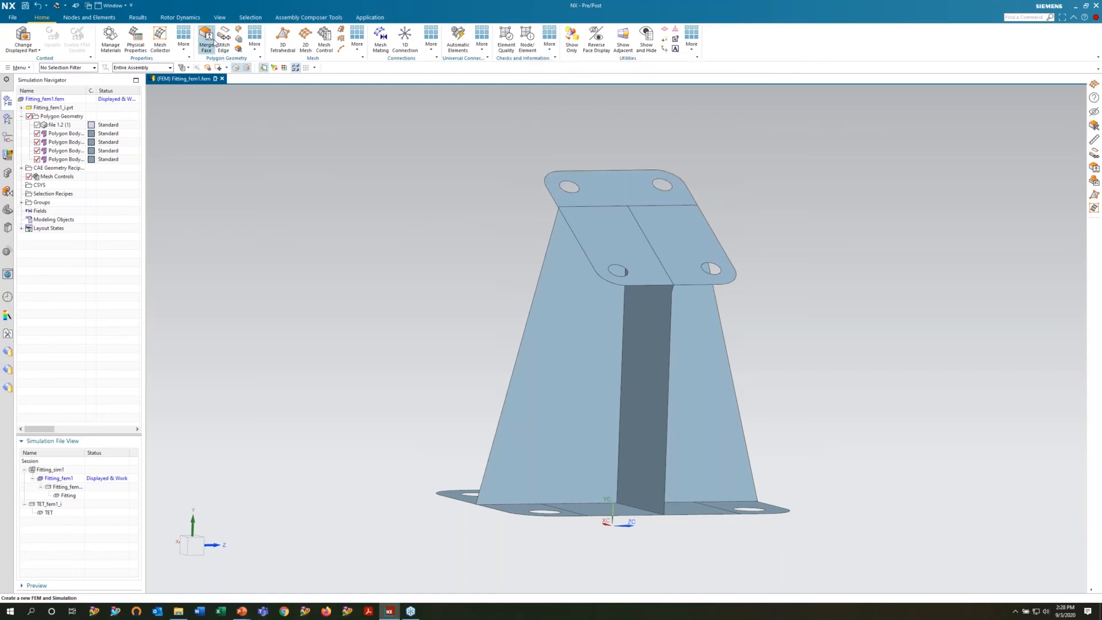
click(161, 40)
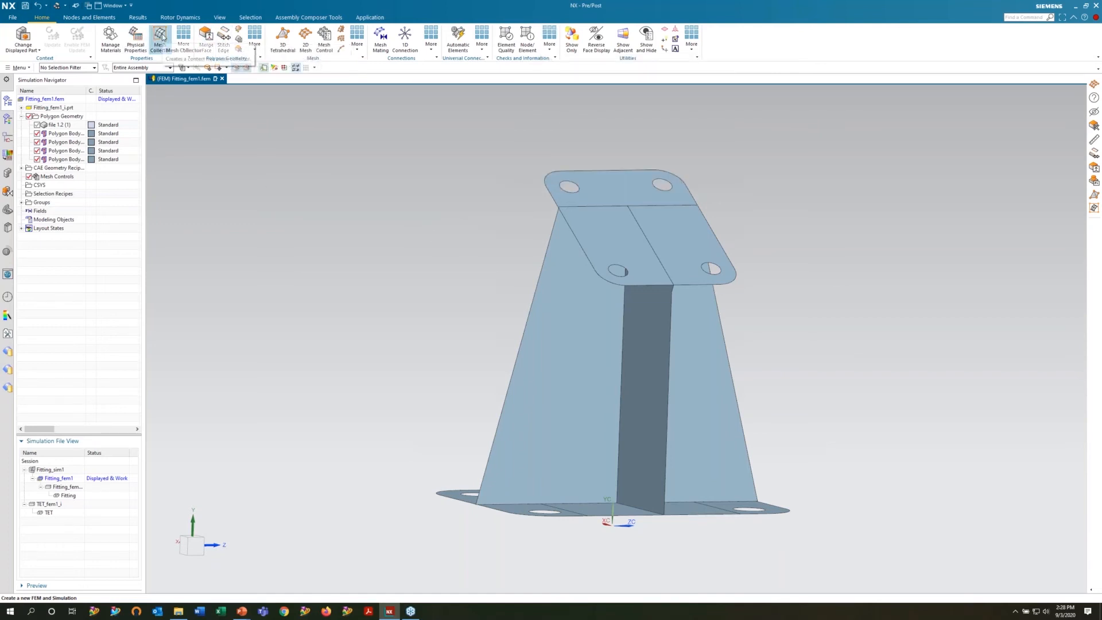
key(F1)
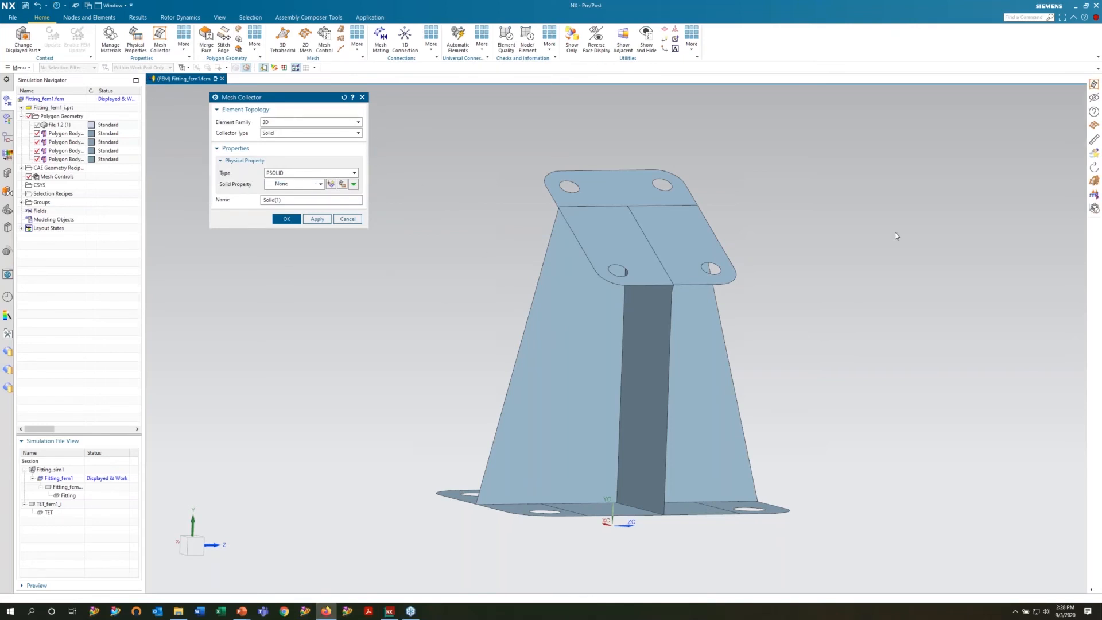
click(349, 221)
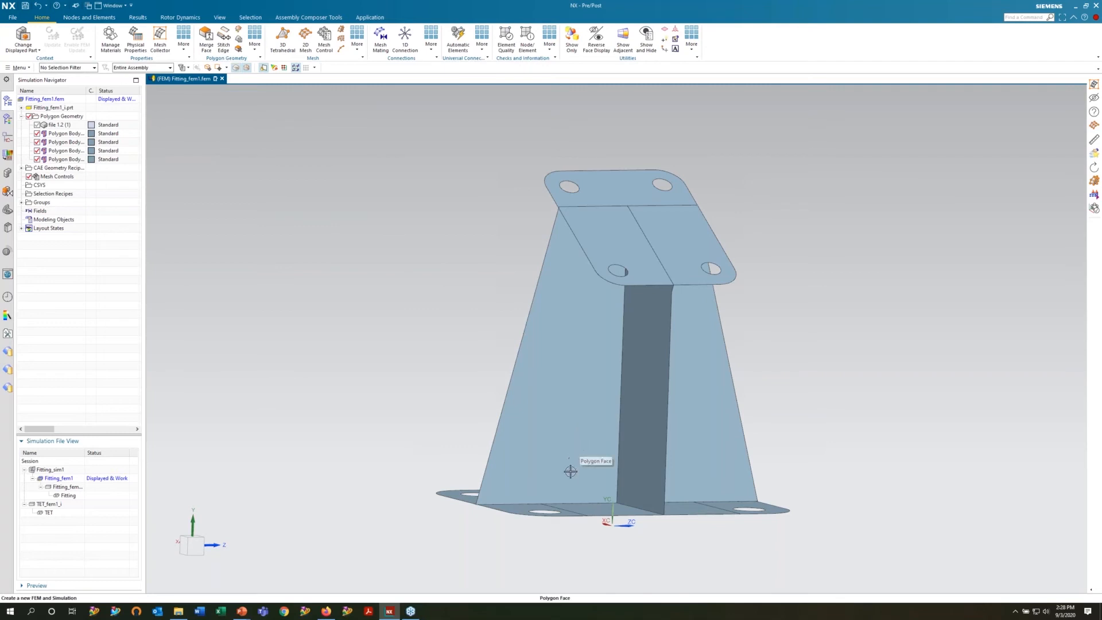
Mesh all the midsurface faces with CQUAD4 elements, using the Paver method and an element size of 0.147/2 in
click(306, 41)
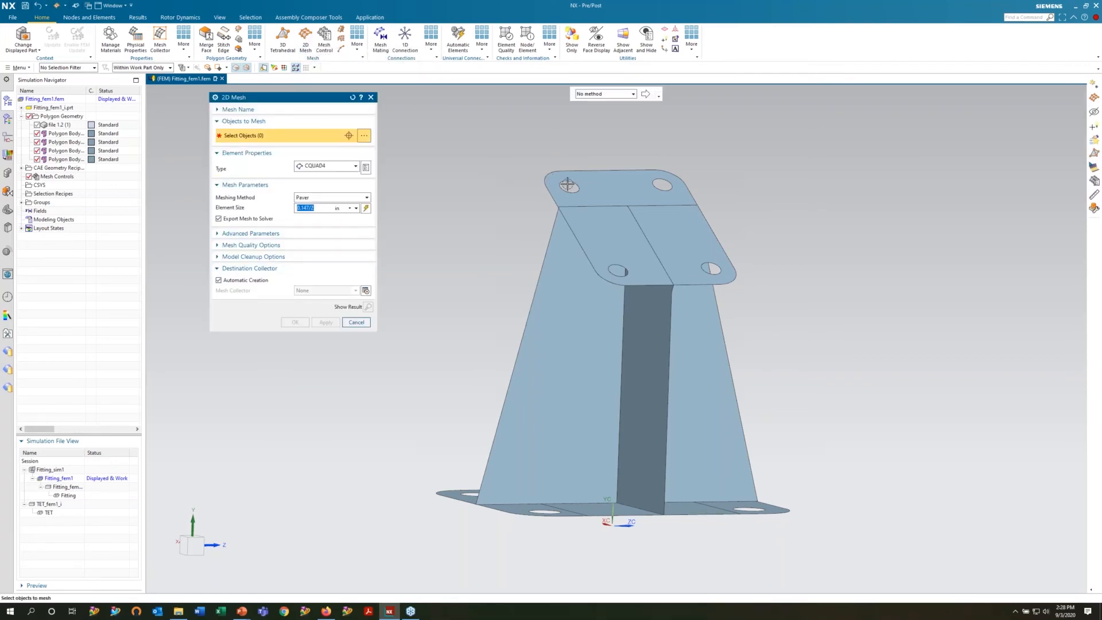
click(597, 197)
drag(425, 117, 849, 552)
click(366, 209)
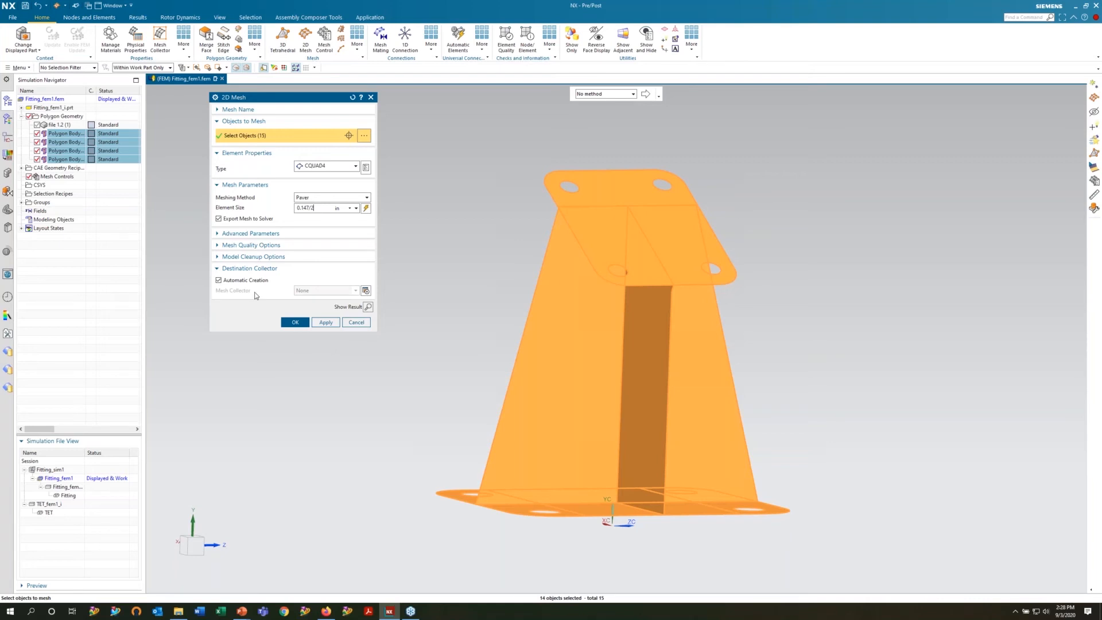
click(295, 321)
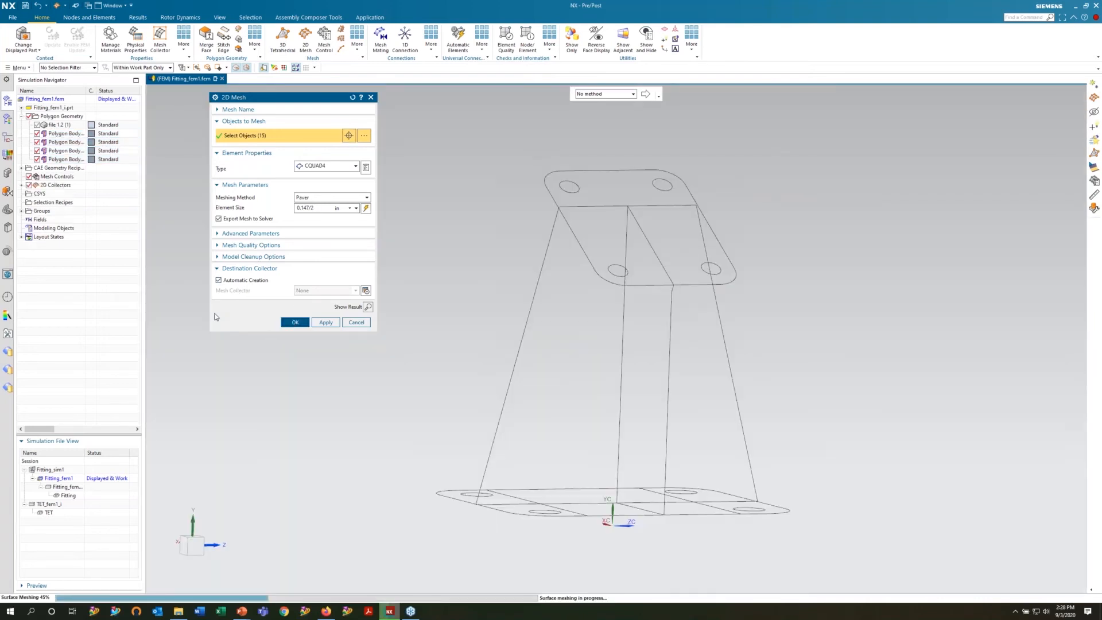
Assign the library material Aluminum_6061 as Material 1 in the PSHELL1 property of the Thin Shell(1) mesh collector
click(21, 185)
click(29, 194)
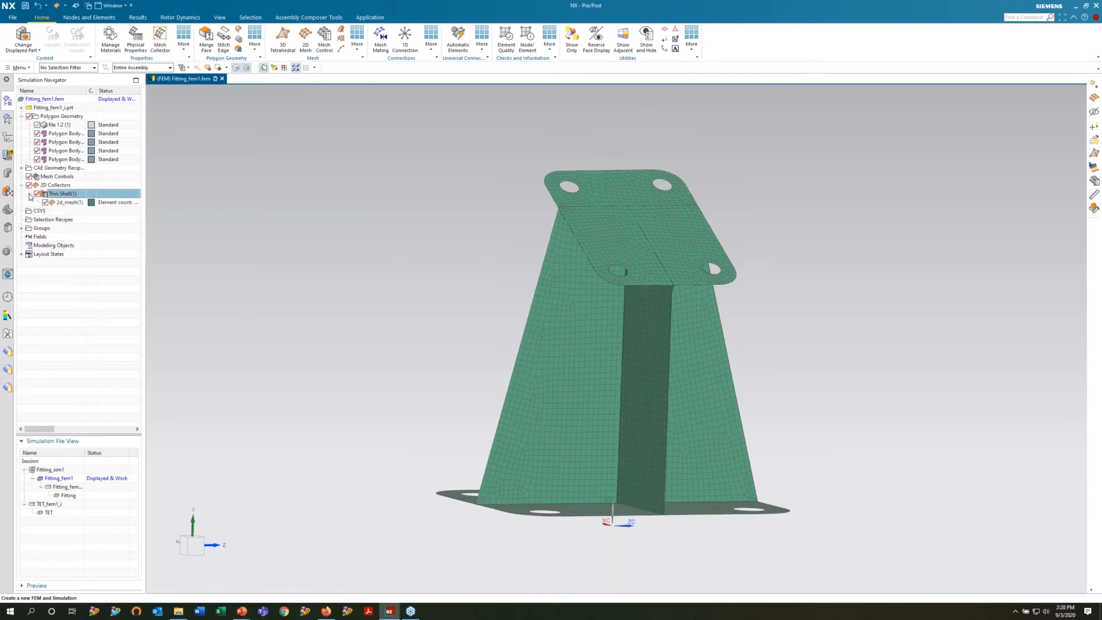
click(63, 202)
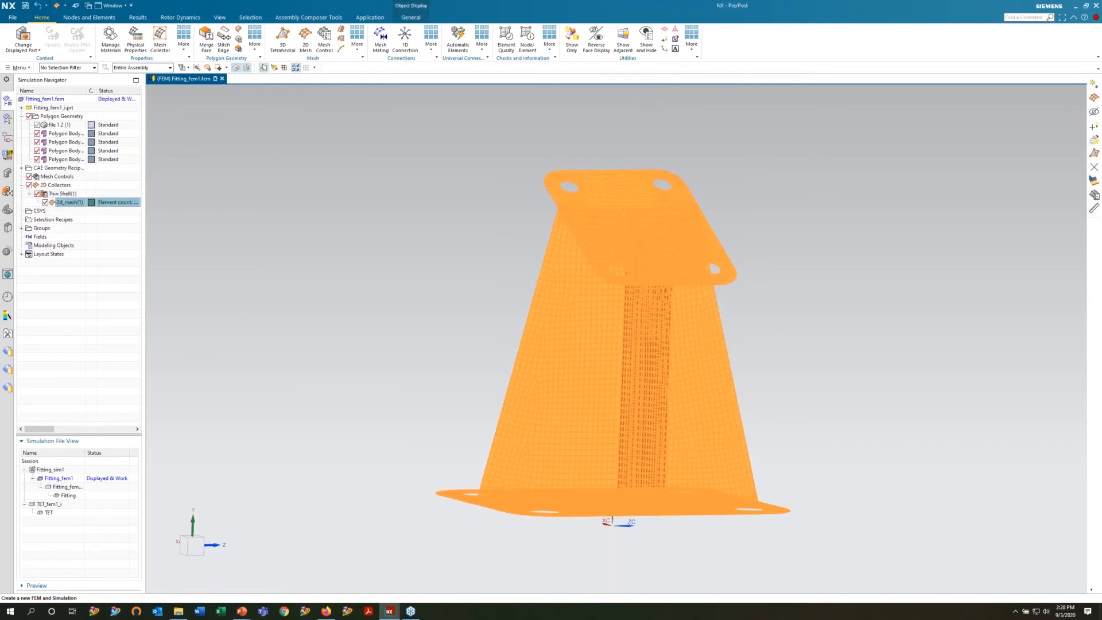
click(62, 194)
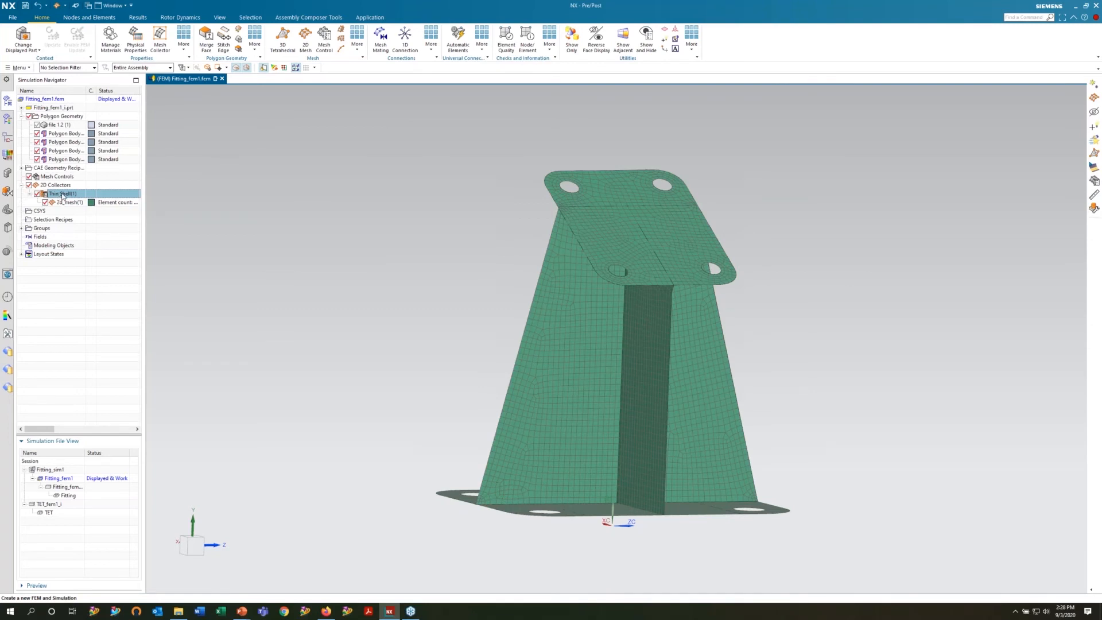
right_click(62, 195)
click(81, 219)
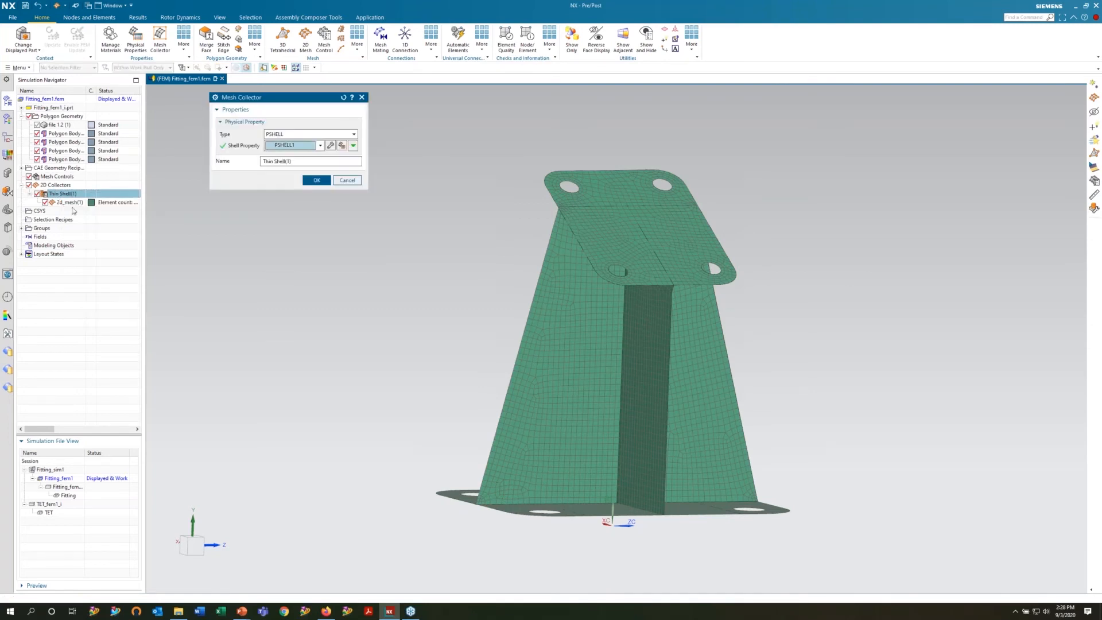
click(331, 145)
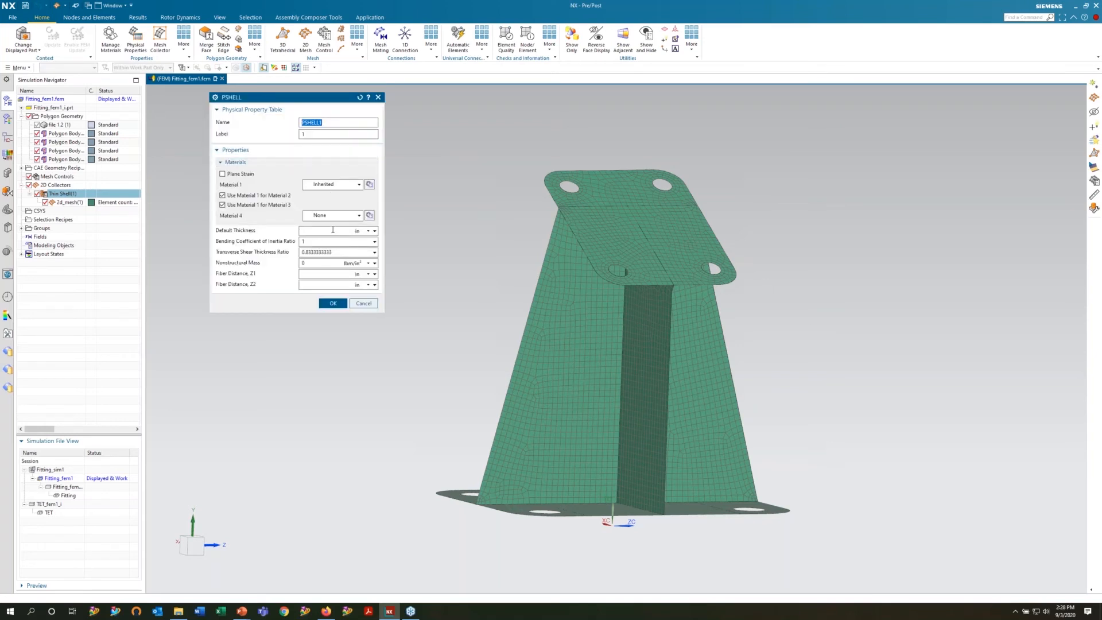
click(369, 185)
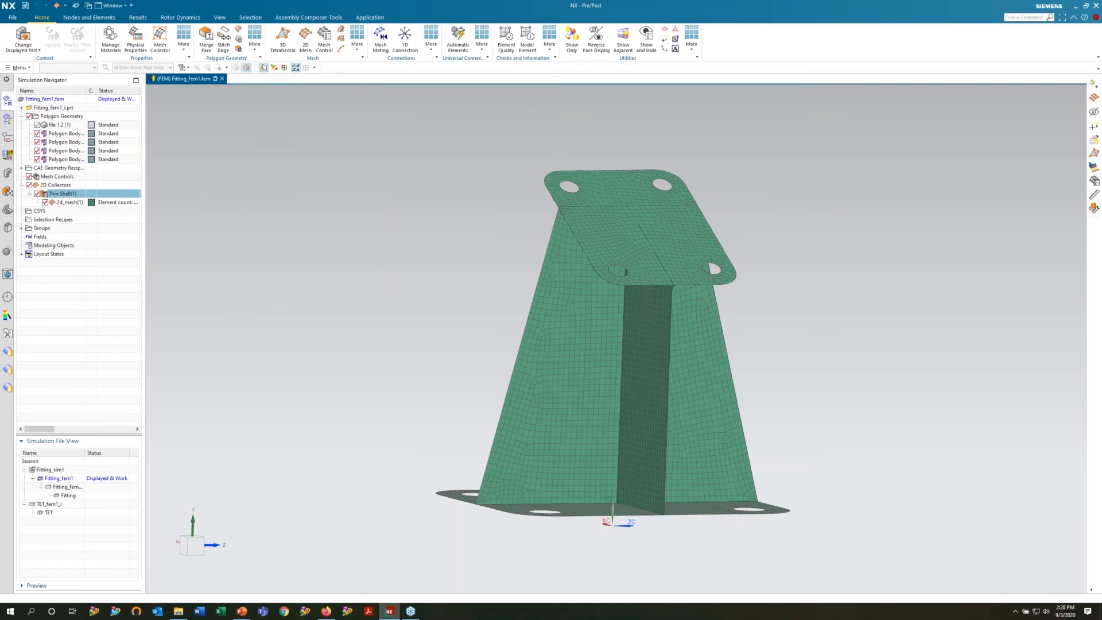
click(261, 270)
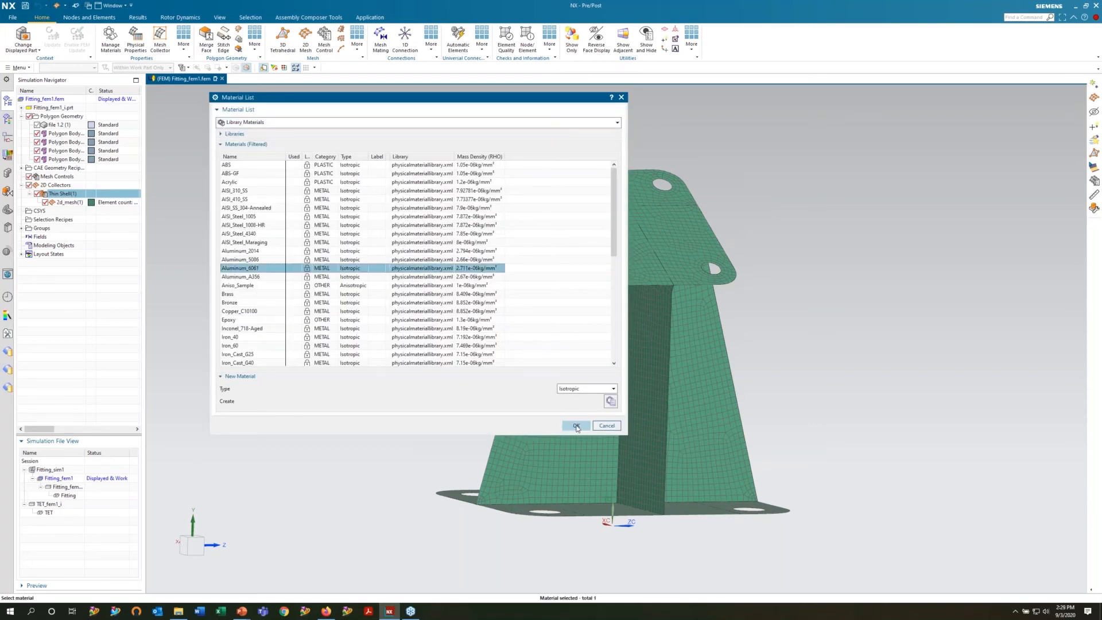
click(576, 425)
click(333, 303)
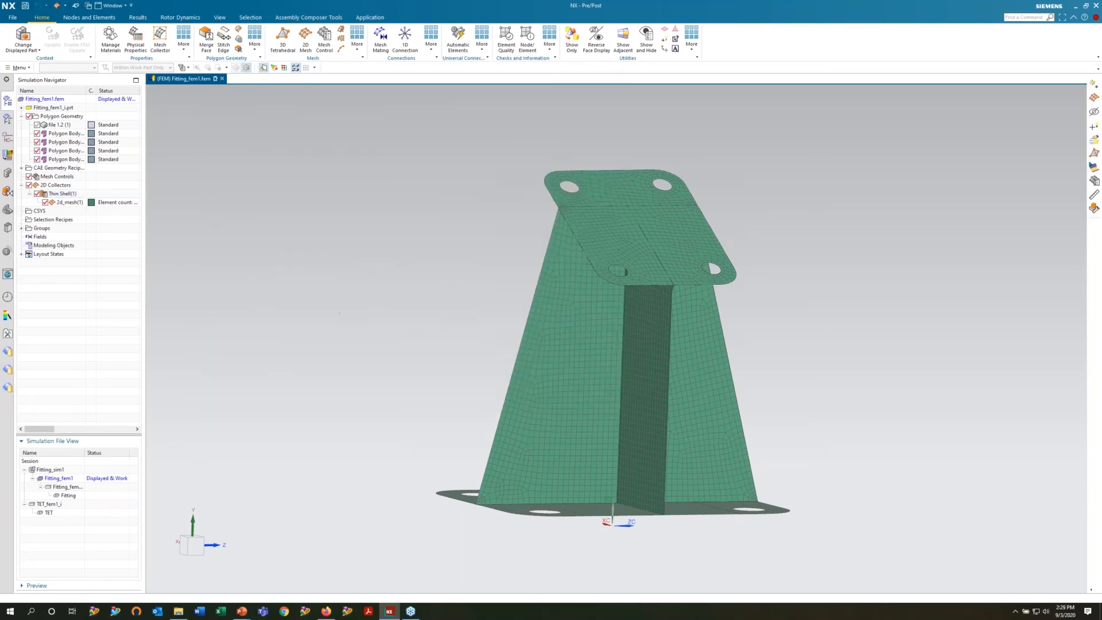
click(317, 180)
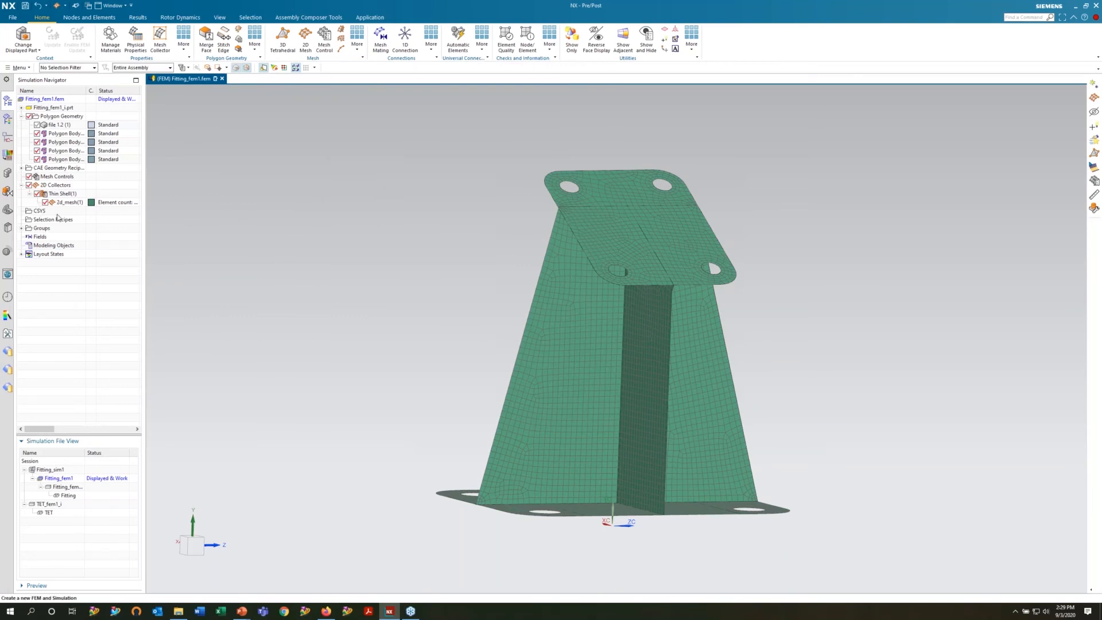
Set the Thickness Source of 2d_mesh(1) to Midsurface in its mesh associated data, evaluated At Every Node
click(69, 202)
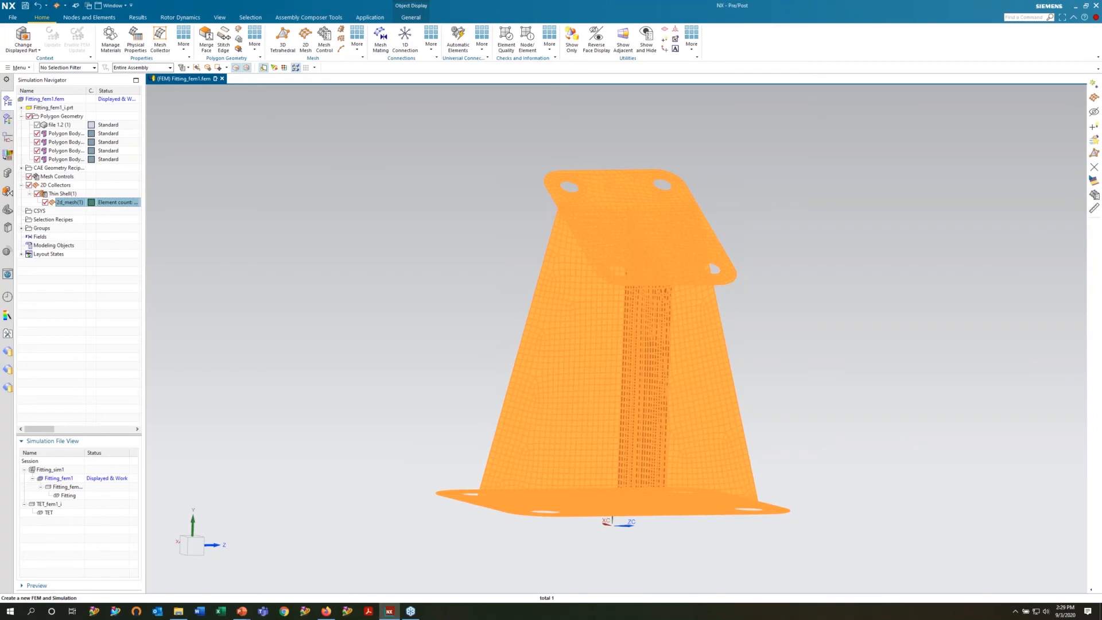
right_click(68, 206)
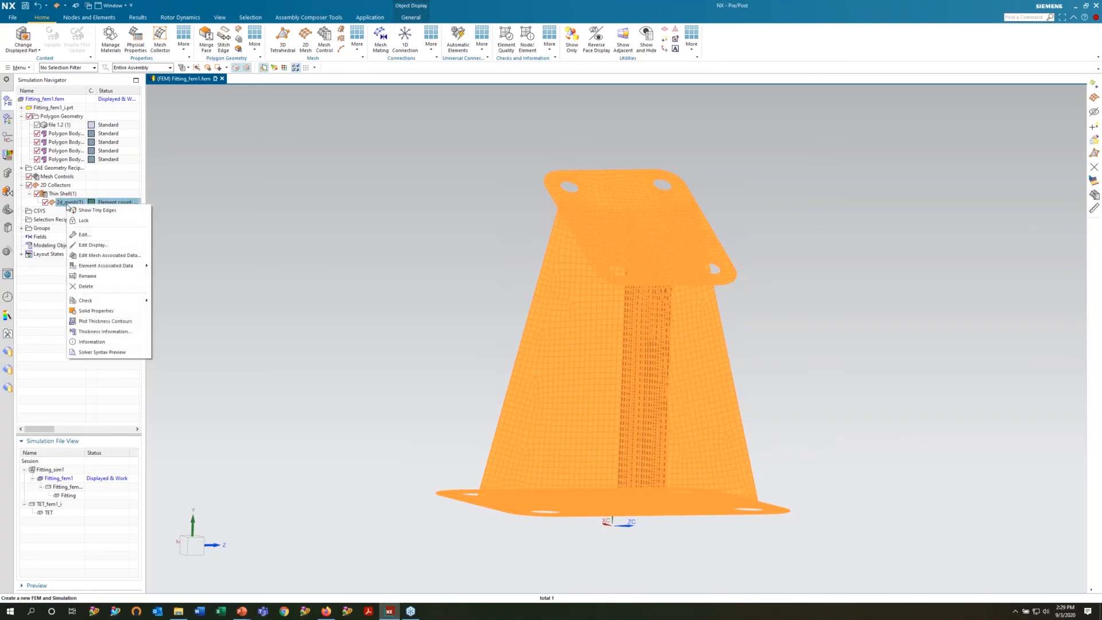
click(109, 255)
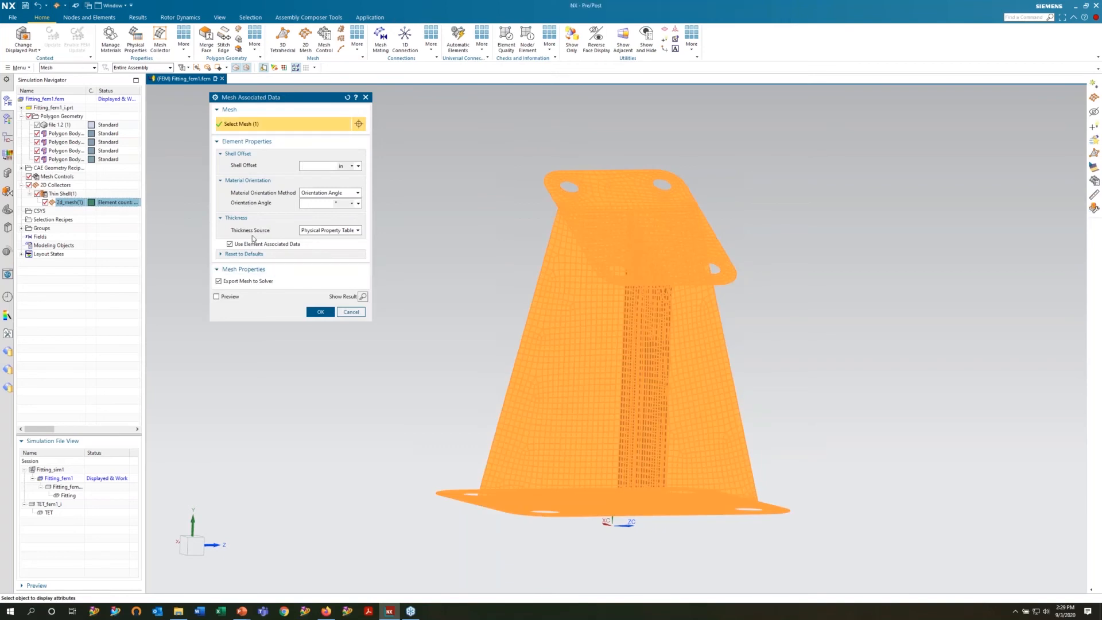
click(358, 230)
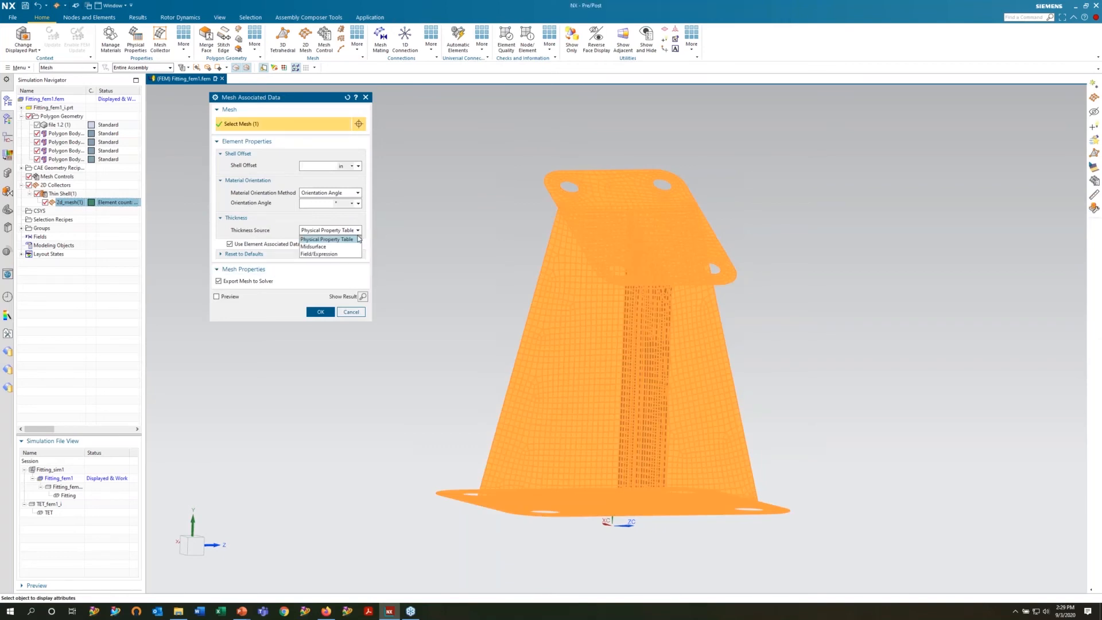
click(327, 247)
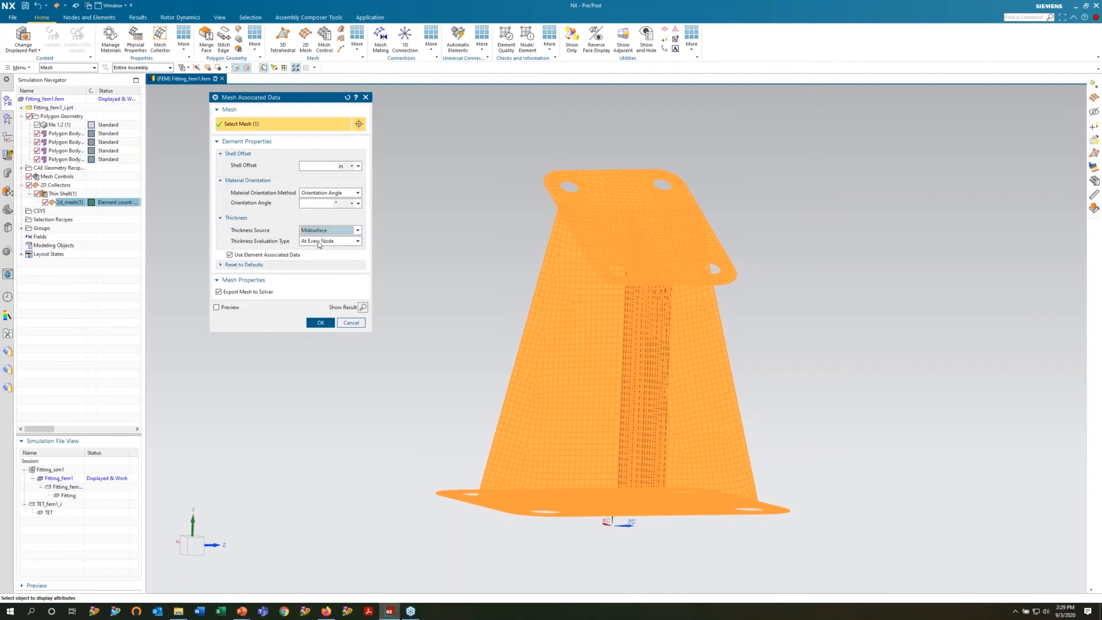
click(320, 322)
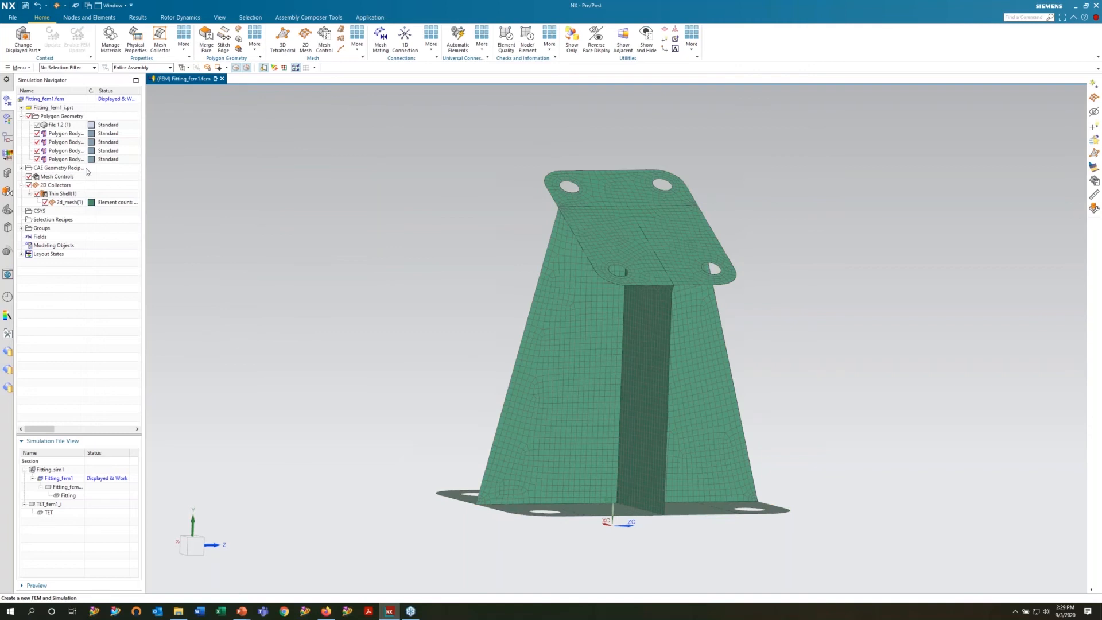
Plot the thickness contours of 2d_mesh(1) and inspect the thickness distribution across the fitting's faces
right_click(68, 204)
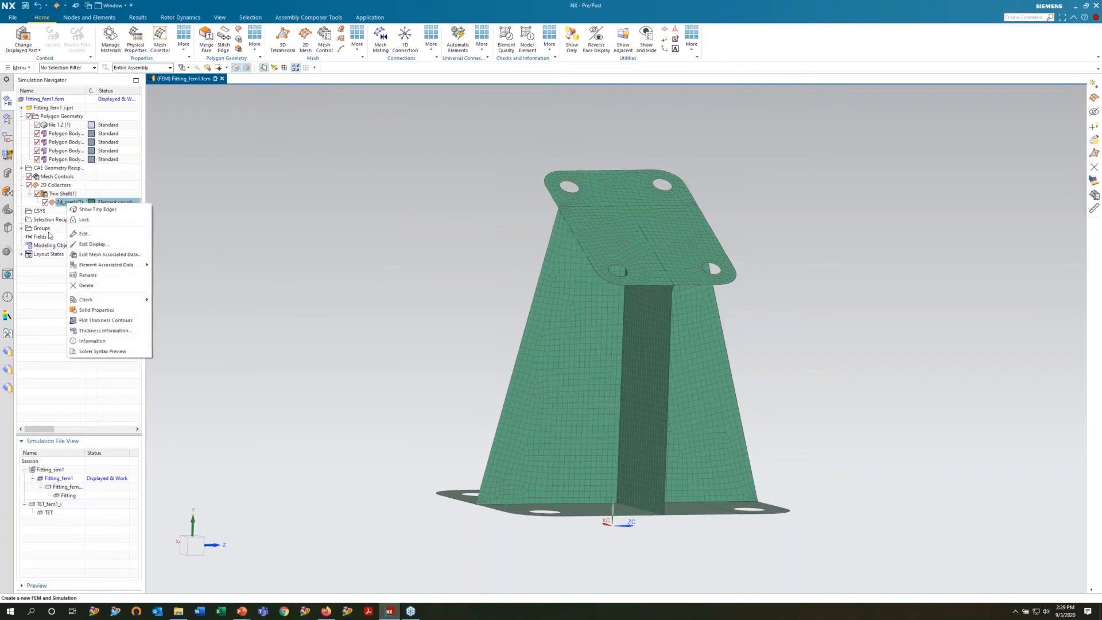
click(134, 320)
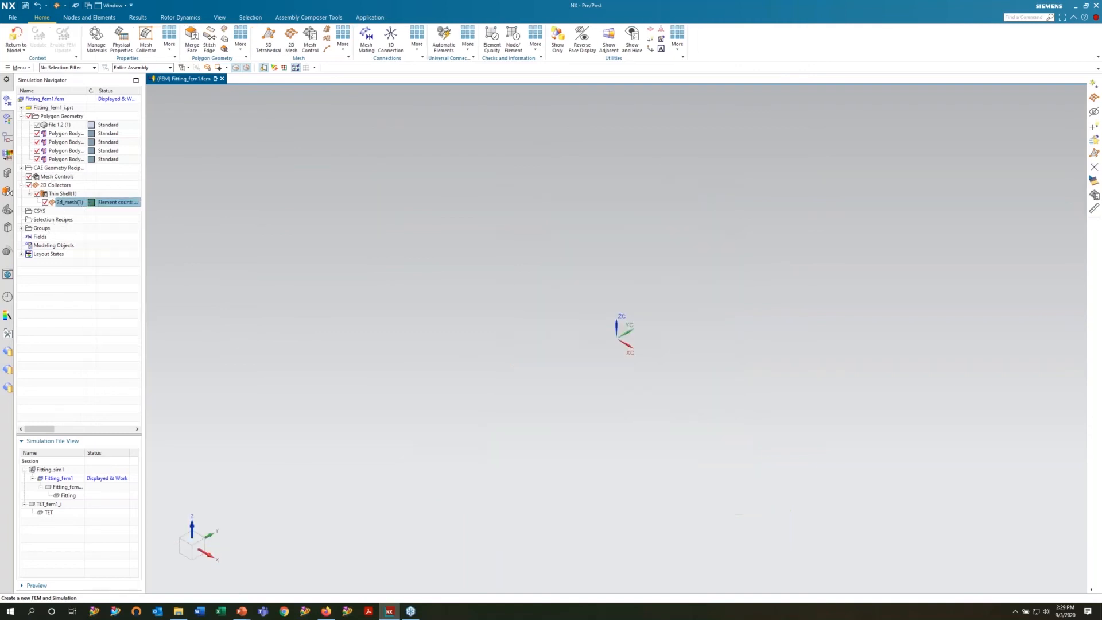
middle_drag(475, 322, 520, 343)
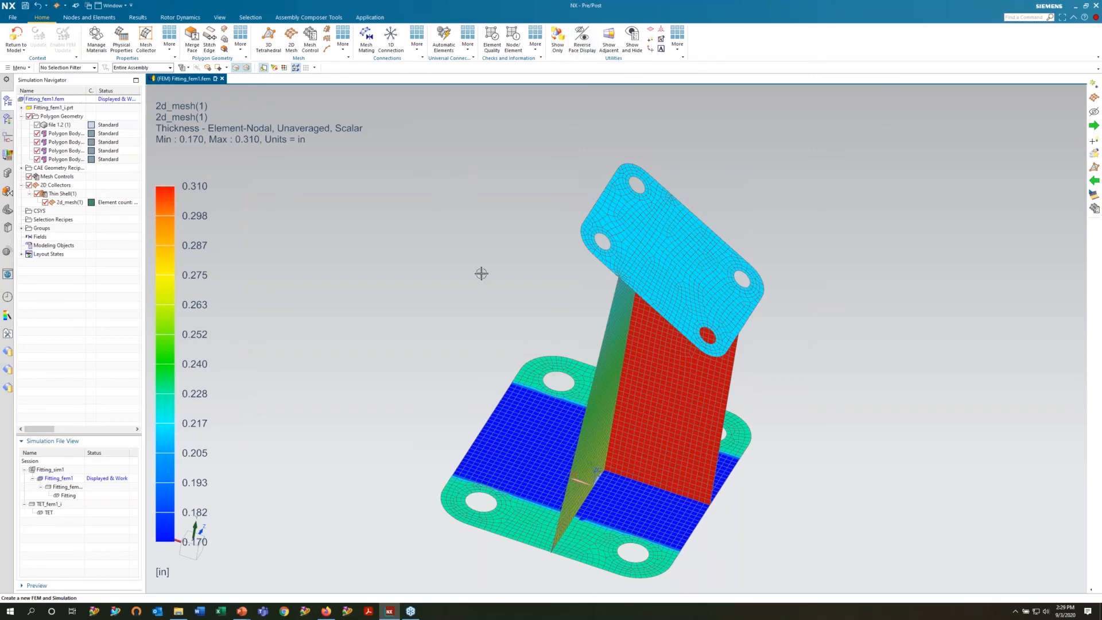
middle_drag(480, 381, 260, 322)
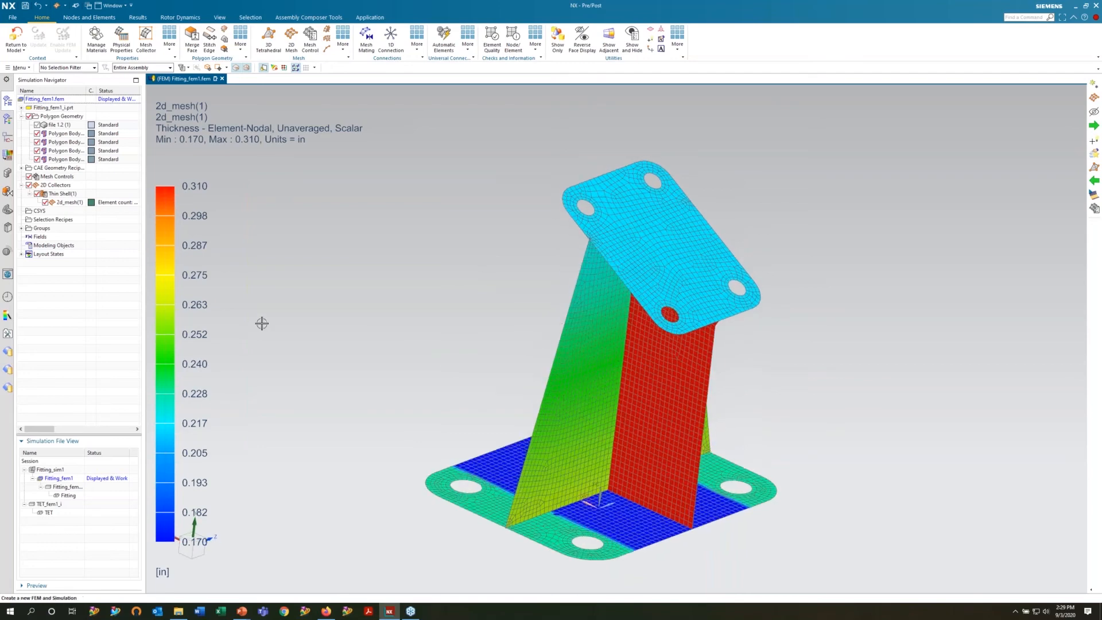
Display the simulation Fitting_sim1 and apply a fixed constraint to the polygon edges of the four base plate holes
click(53, 472)
double_click(55, 471)
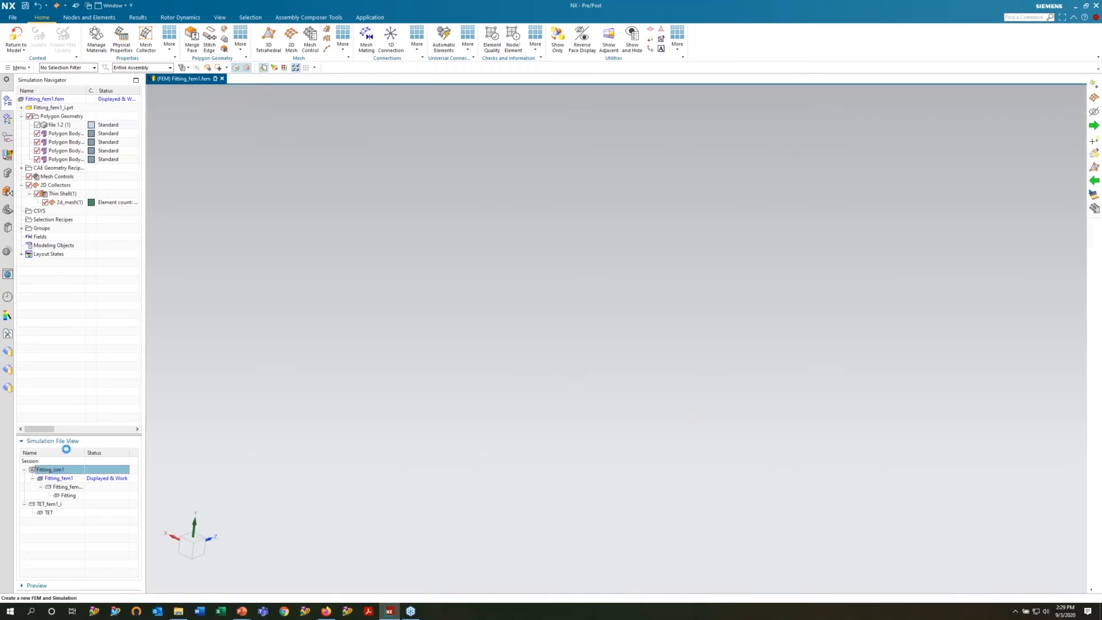
click(228, 51)
click(247, 81)
click(464, 482)
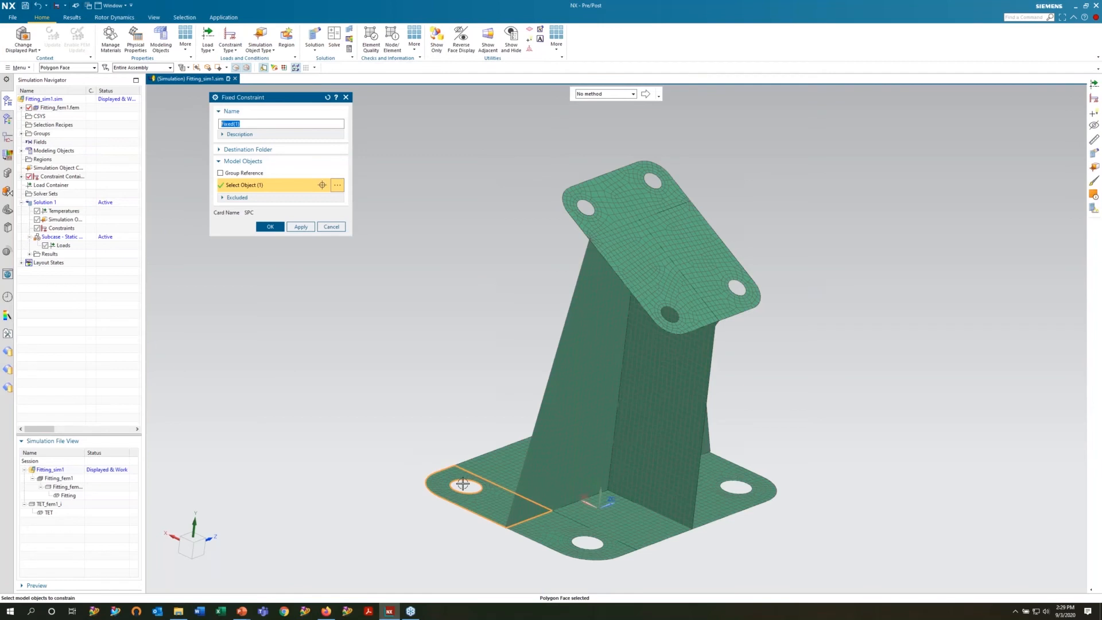
shift+click(497, 503)
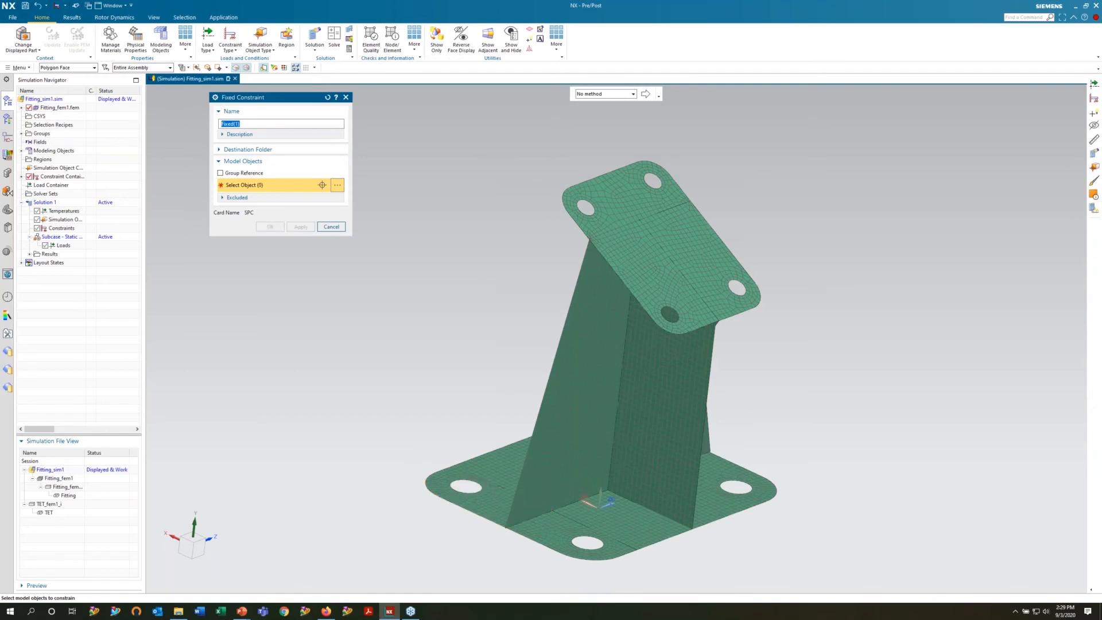
click(92, 68)
click(80, 141)
scroll(531, 511, up, 3)
click(432, 463)
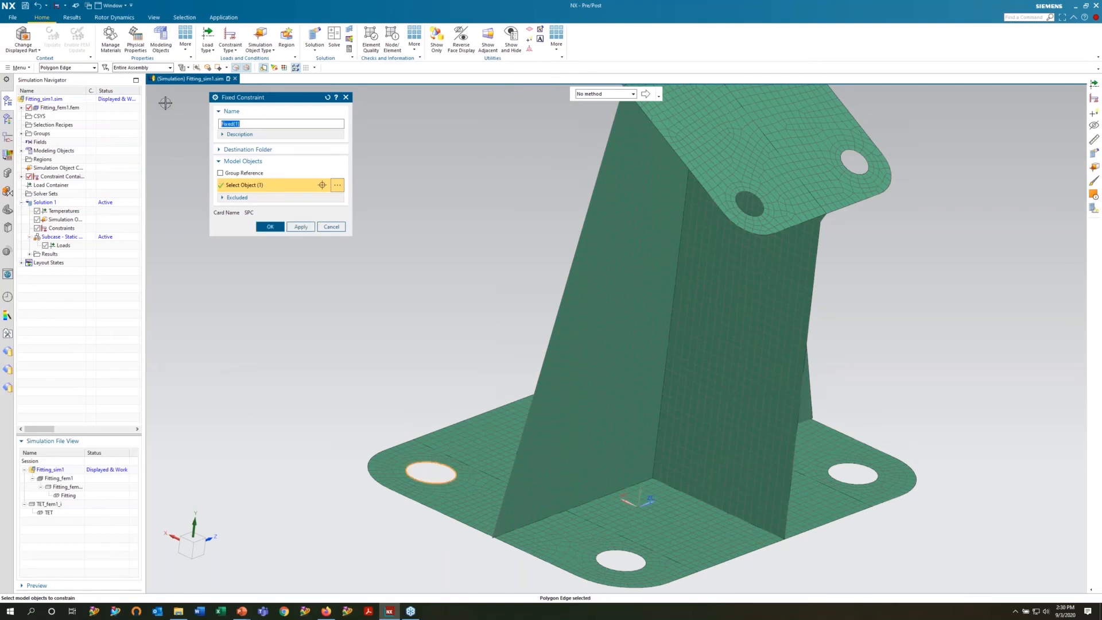
click(619, 551)
click(841, 466)
middle_drag(601, 451, 550, 257)
click(549, 257)
click(270, 226)
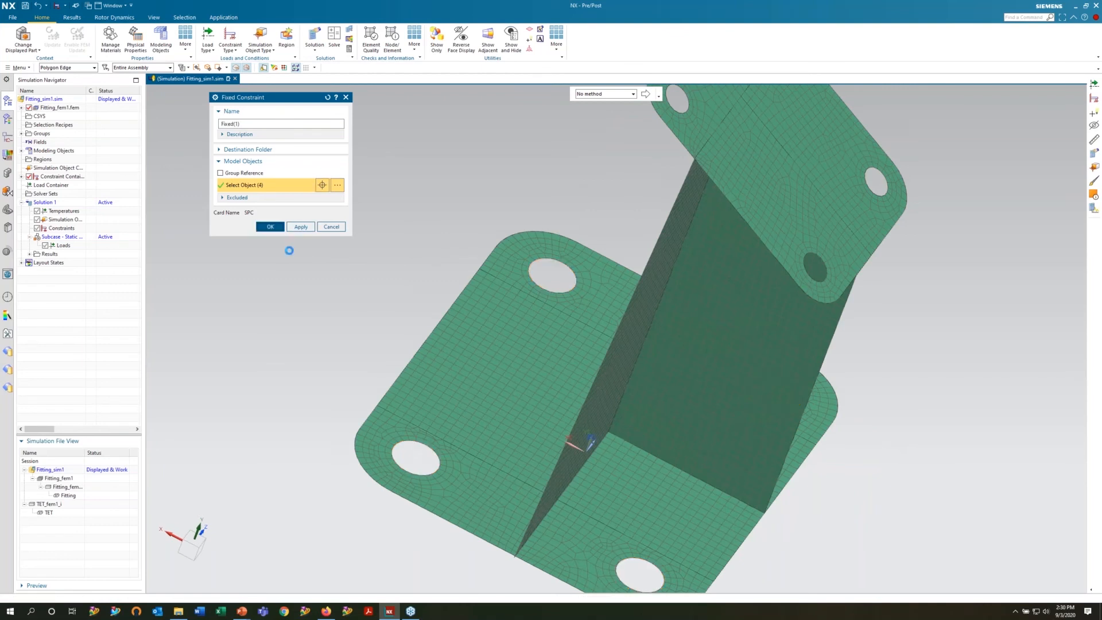
Display the FEM Fitting_fem1 and create a point at 50% between the centers of two diagonally opposite holes in the upper plate
scroll(406, 298, down, 3)
middle_drag(450, 222, 420, 203)
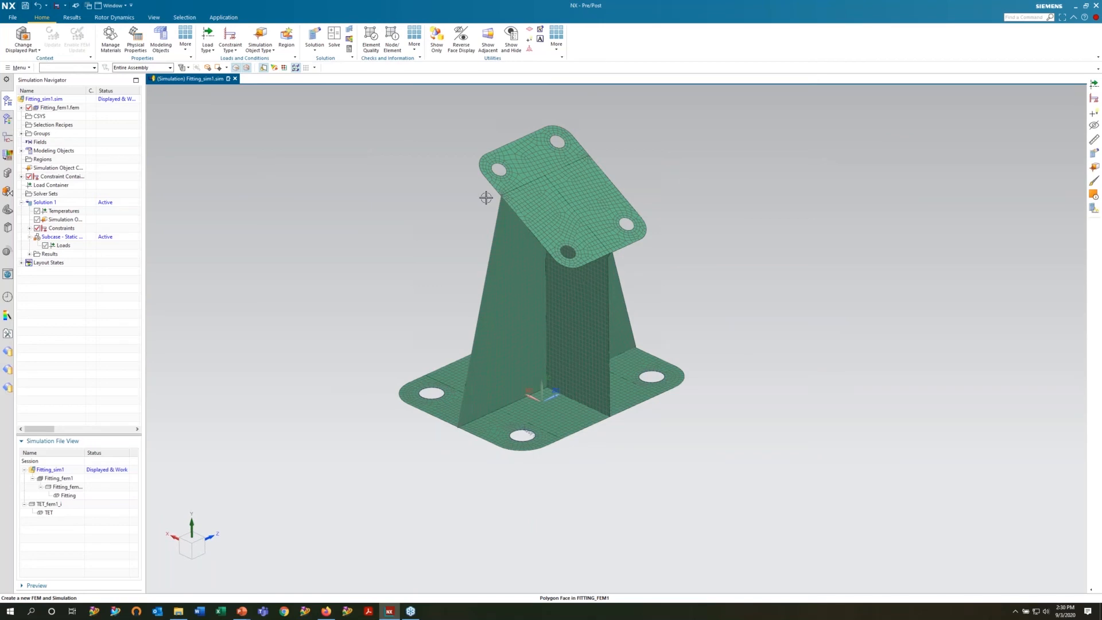
click(68, 480)
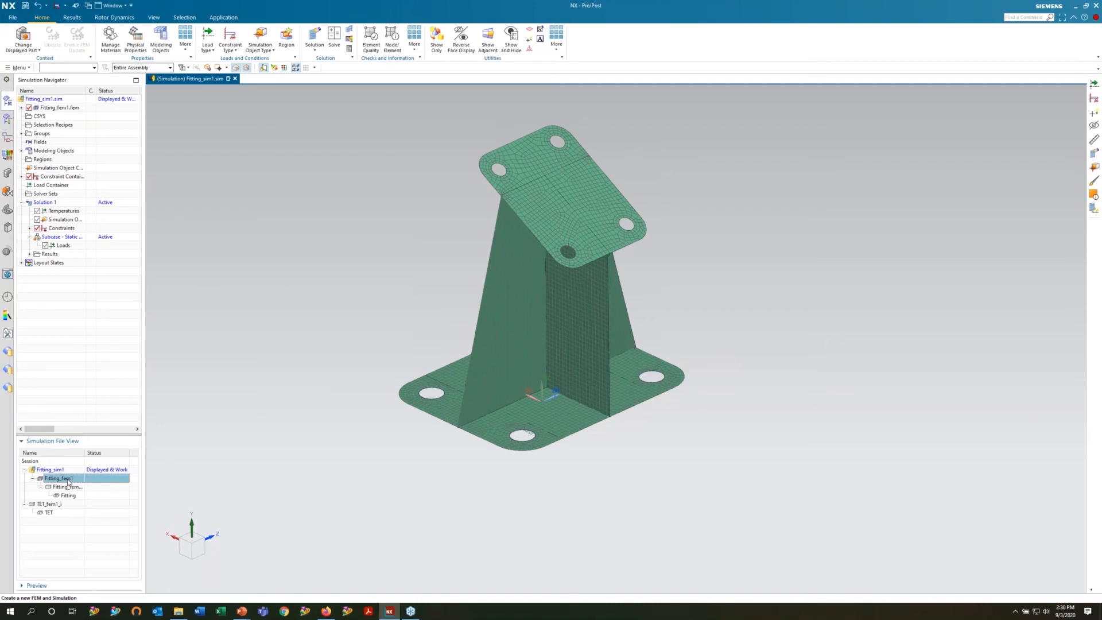
double_click(68, 480)
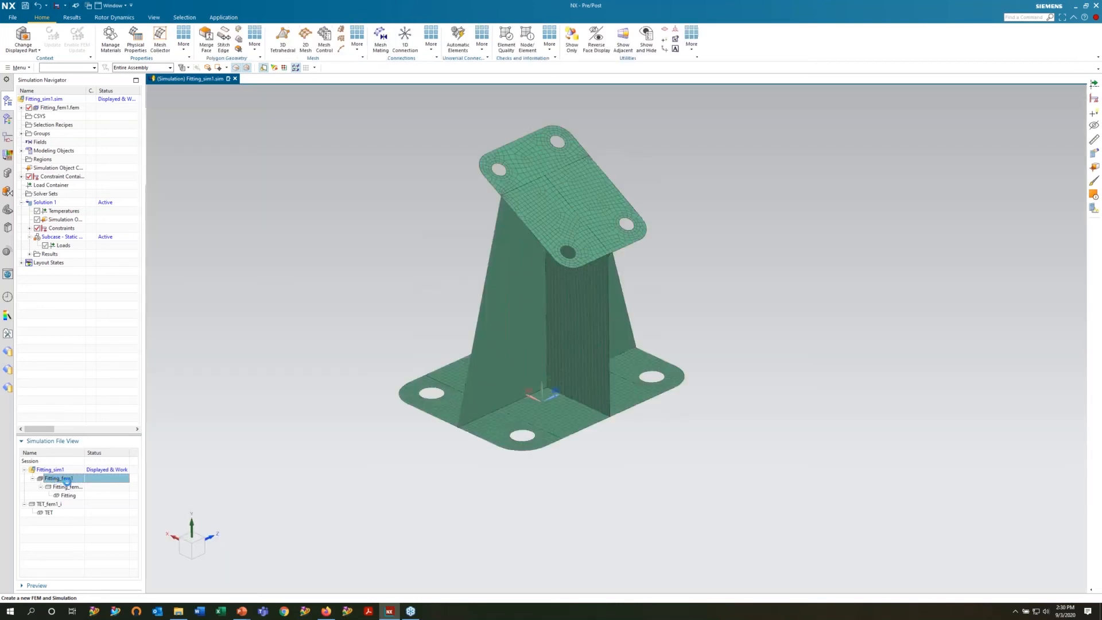
middle_drag(524, 273, 660, 371)
scroll(652, 229, down, 3)
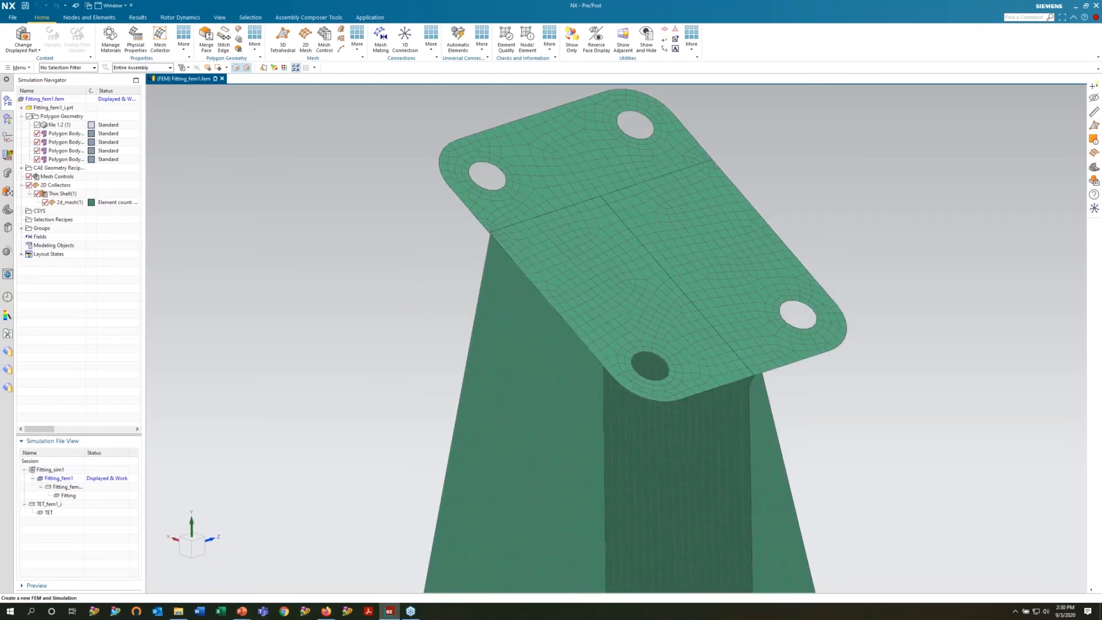
click(666, 41)
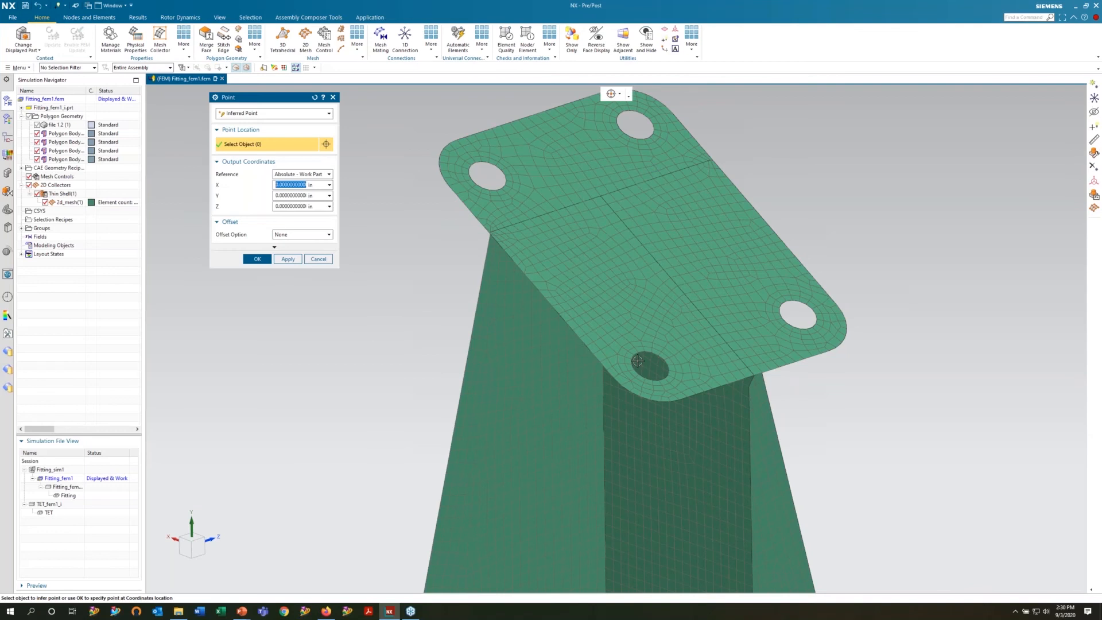
click(260, 114)
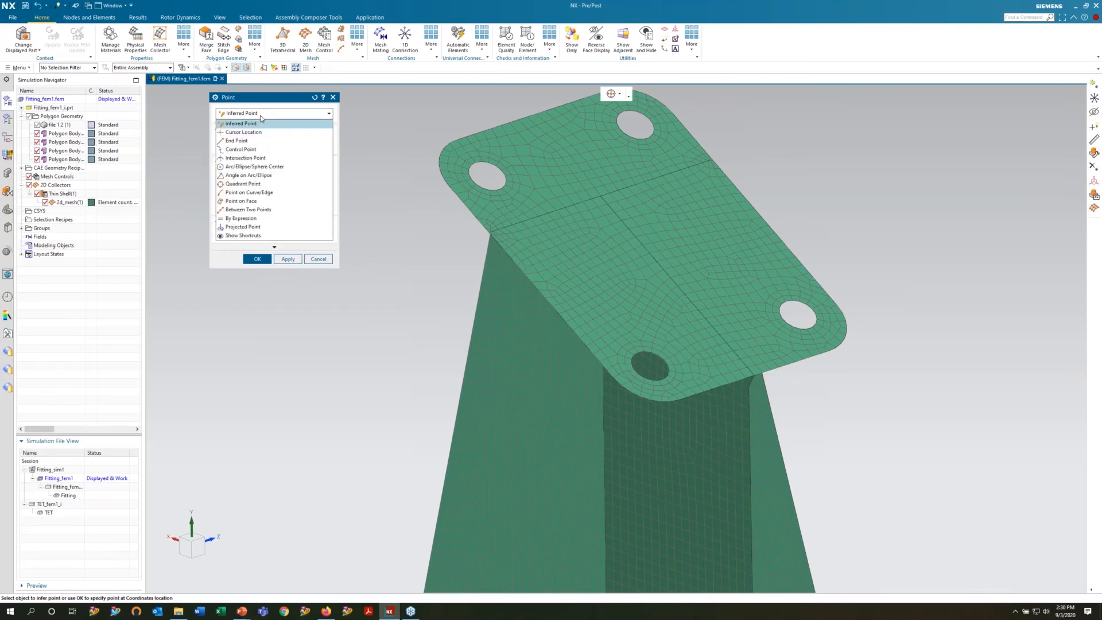
click(267, 210)
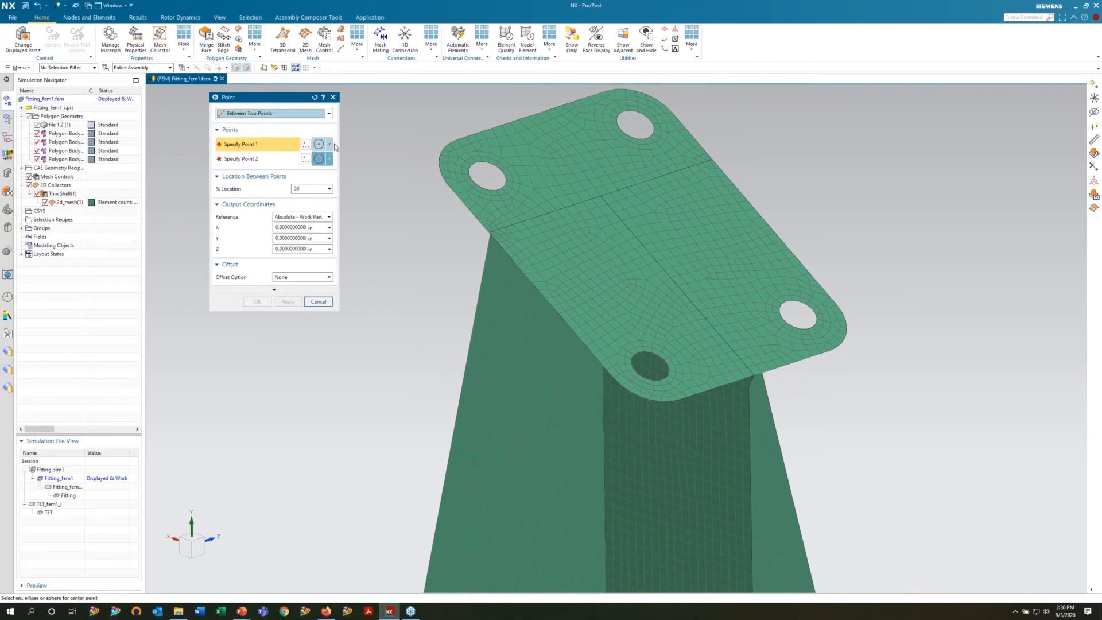
click(631, 115)
click(653, 353)
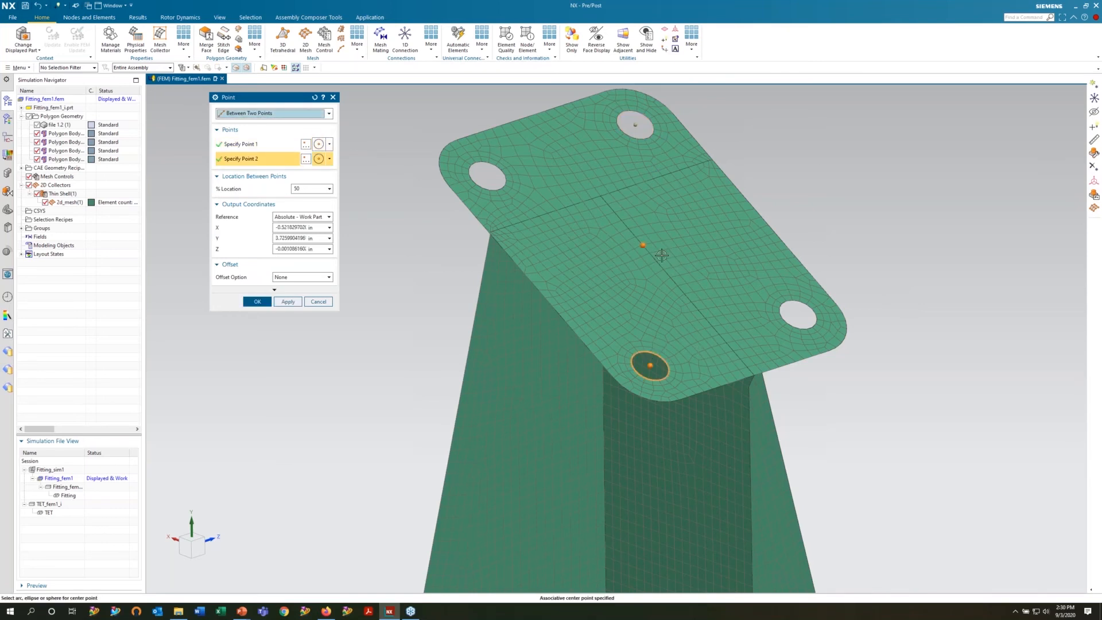
click(258, 302)
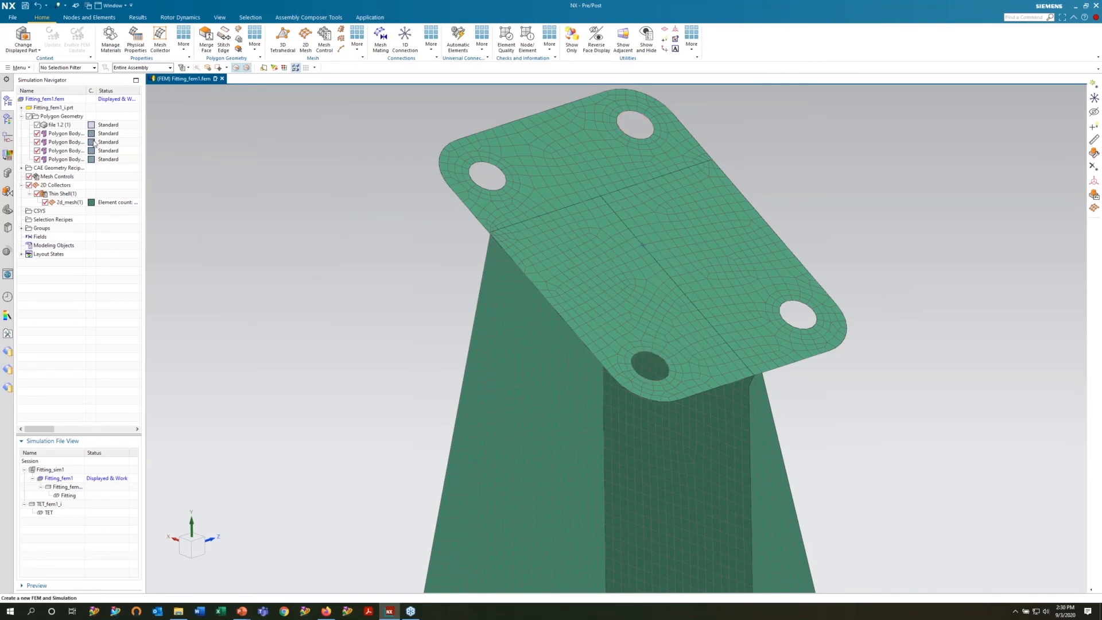
Create a Point to Edge 1D connection of type RBE2 from the upper plate's center point to the edges of its four holes
click(404, 39)
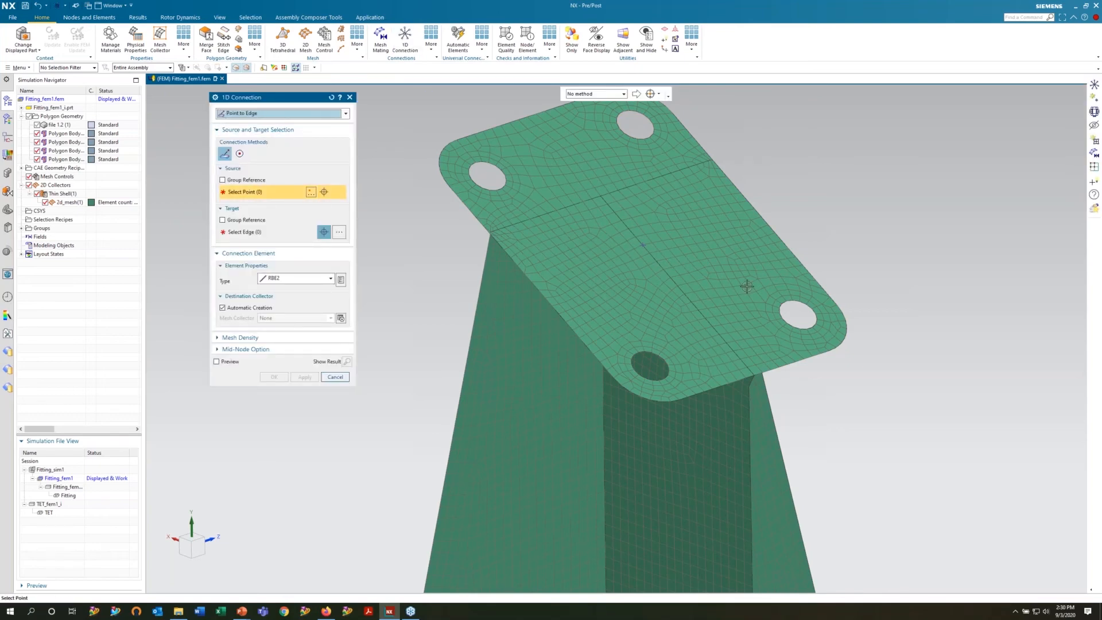
scroll(643, 261, up, 6)
scroll(643, 198, up, 3)
click(615, 171)
scroll(586, 287, down, 2)
scroll(591, 305, down, 4)
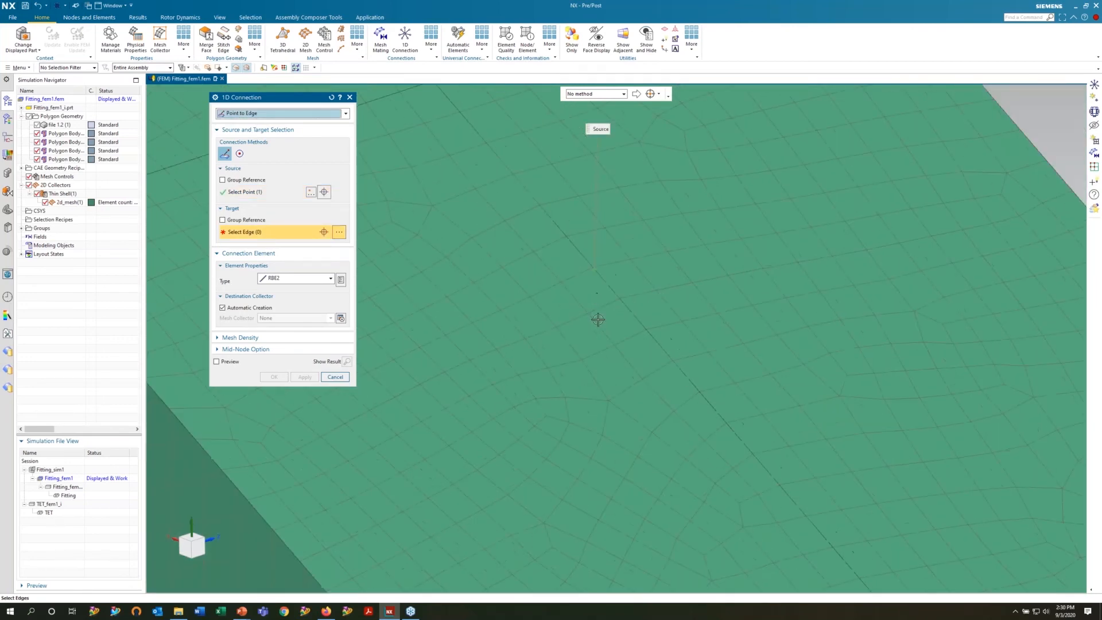
click(503, 256)
click(603, 228)
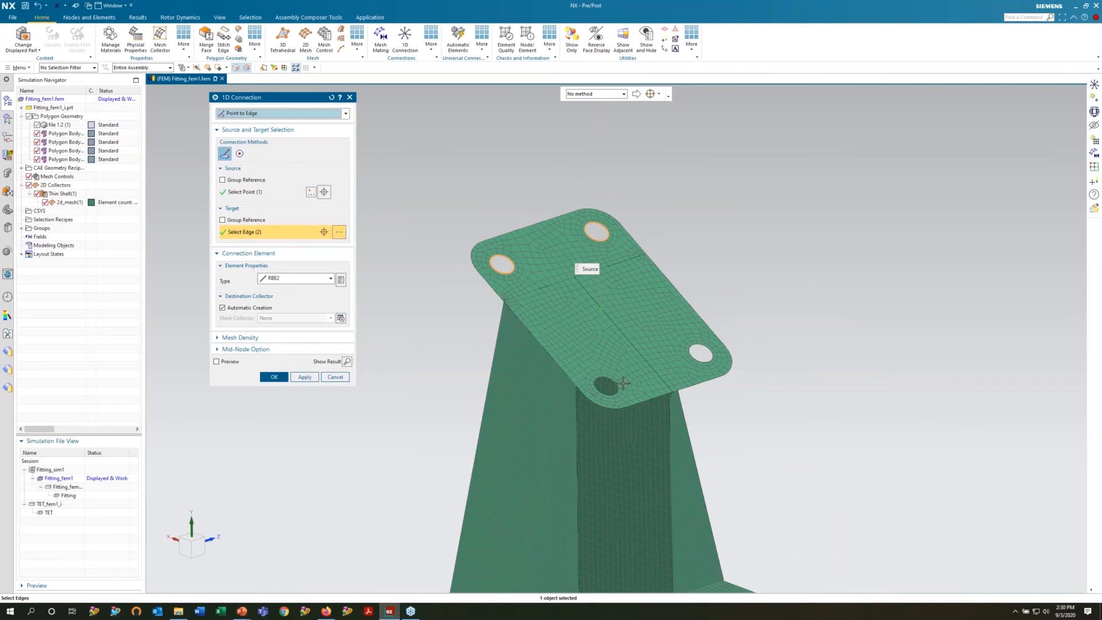
click(616, 381)
click(711, 348)
click(274, 377)
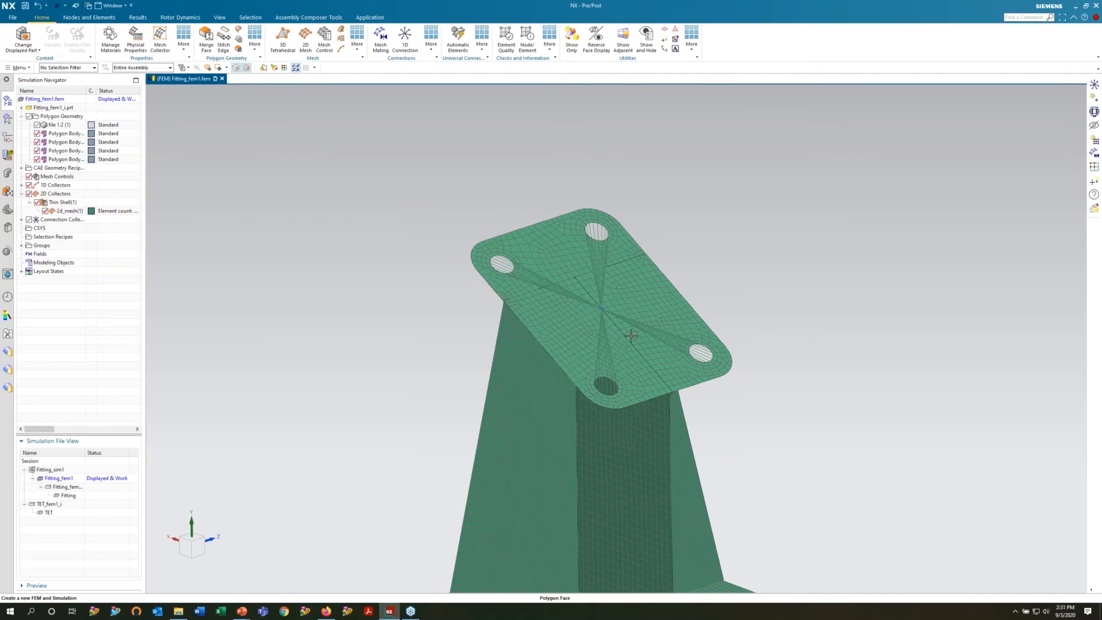
Change the display color of the connection mesh in the RBE2 collector to cyan
click(21, 185)
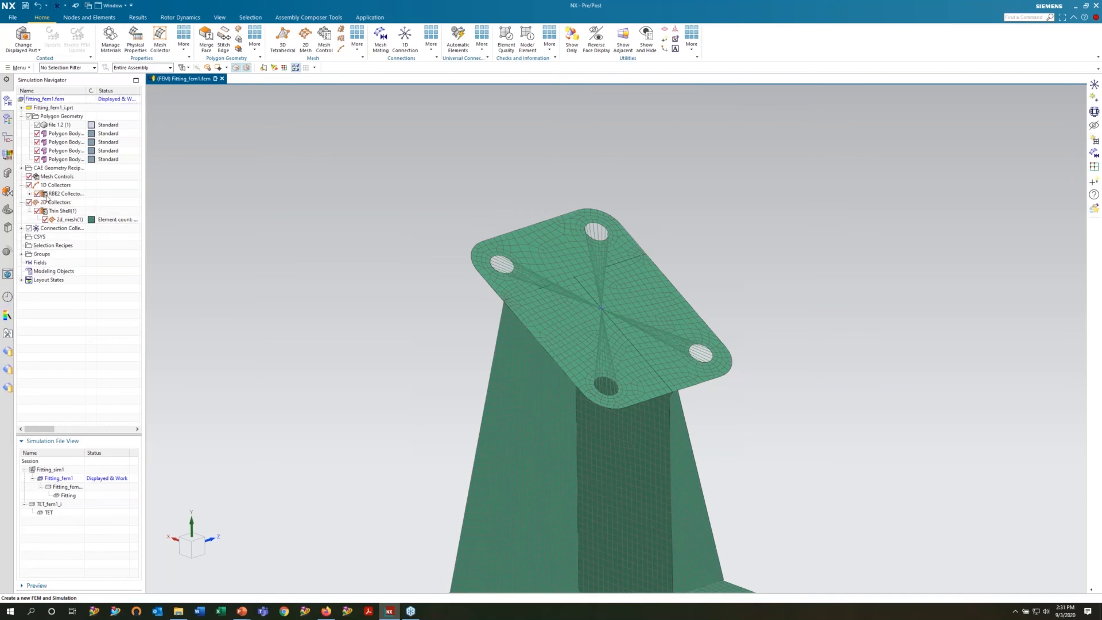
click(29, 194)
right_click(71, 205)
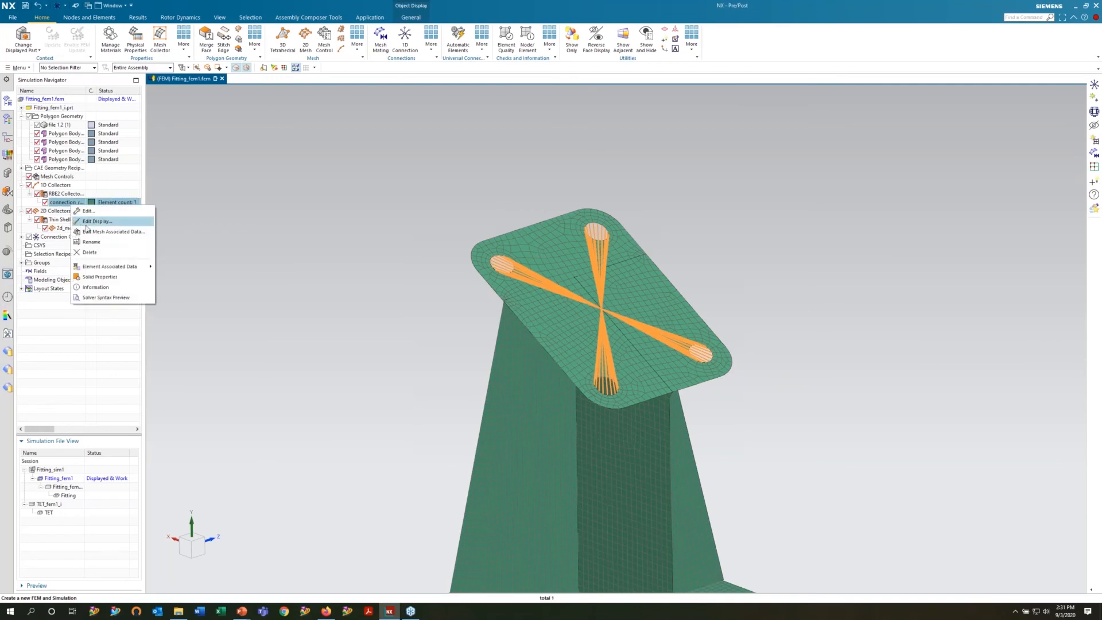
click(92, 222)
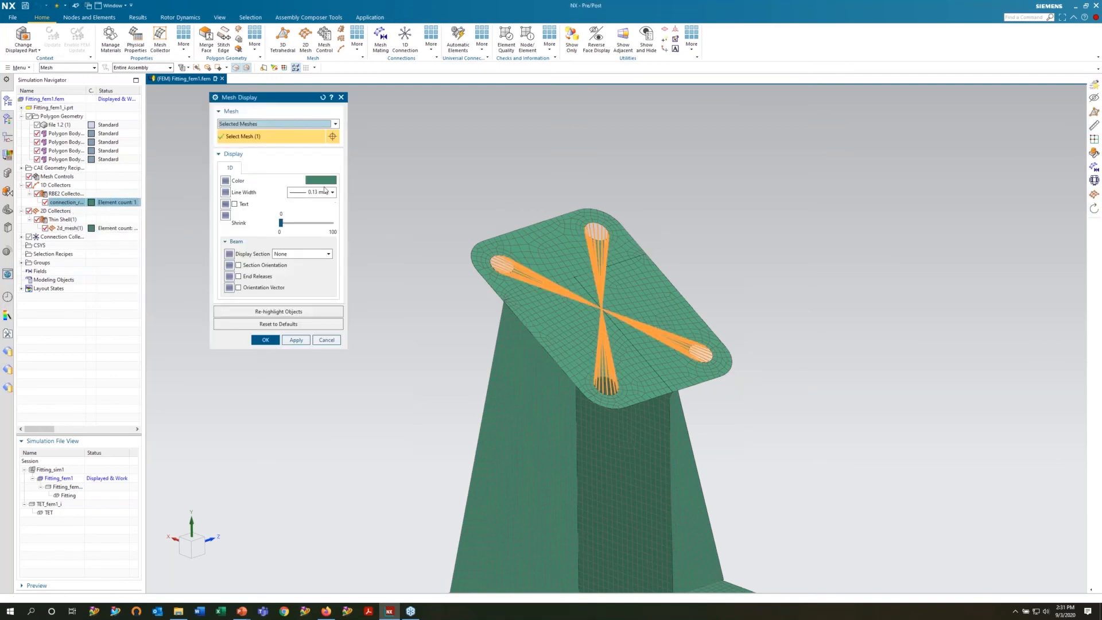
click(328, 189)
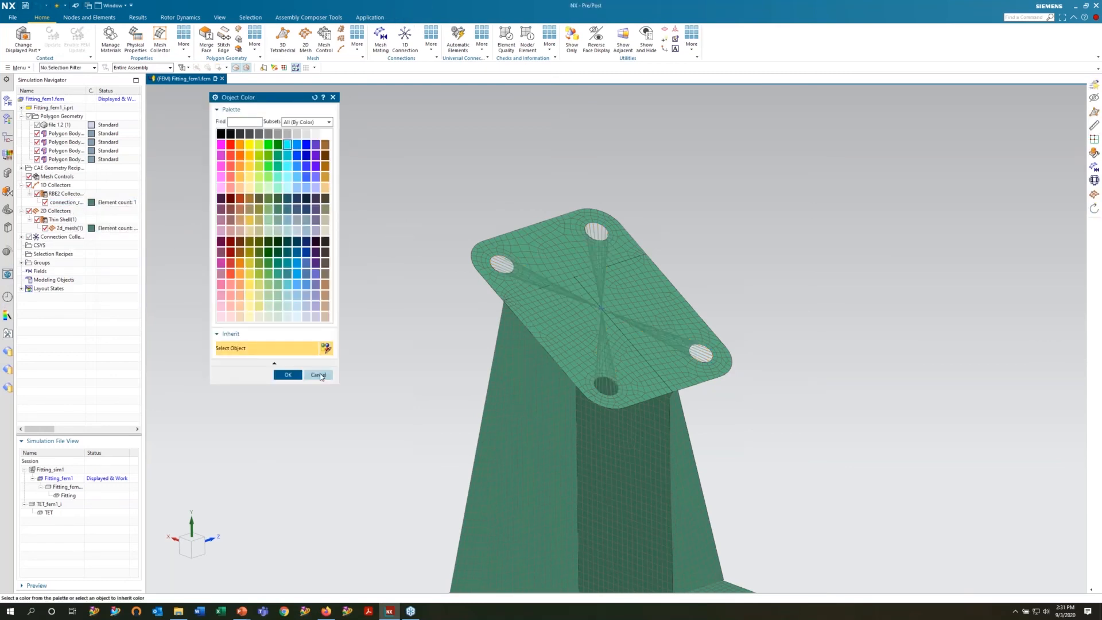
click(288, 374)
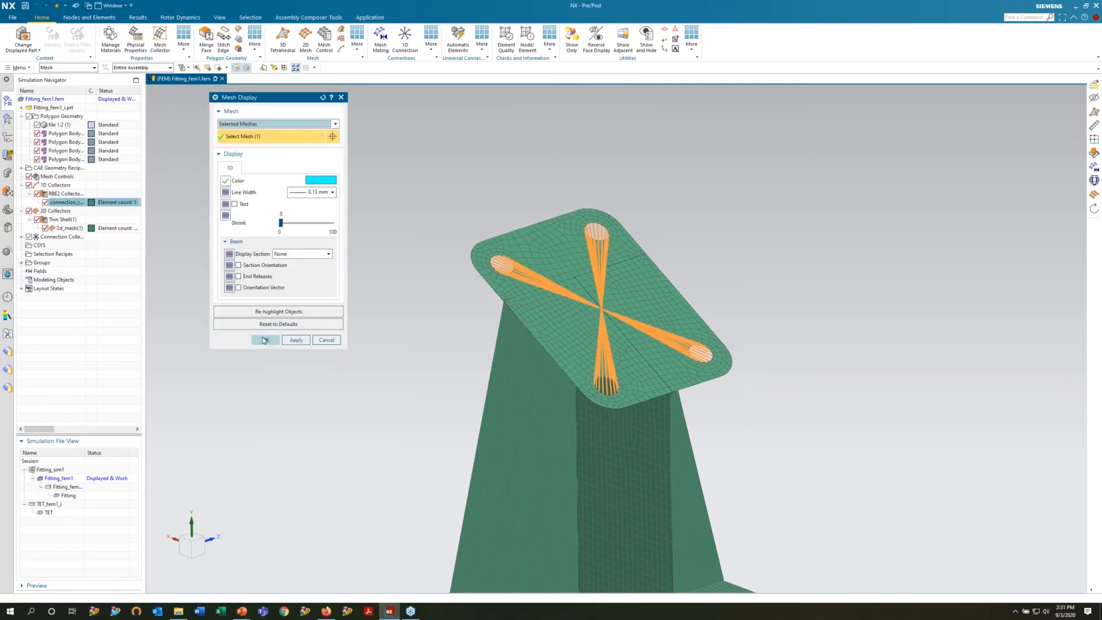
click(264, 339)
middle_drag(413, 362, 470, 302)
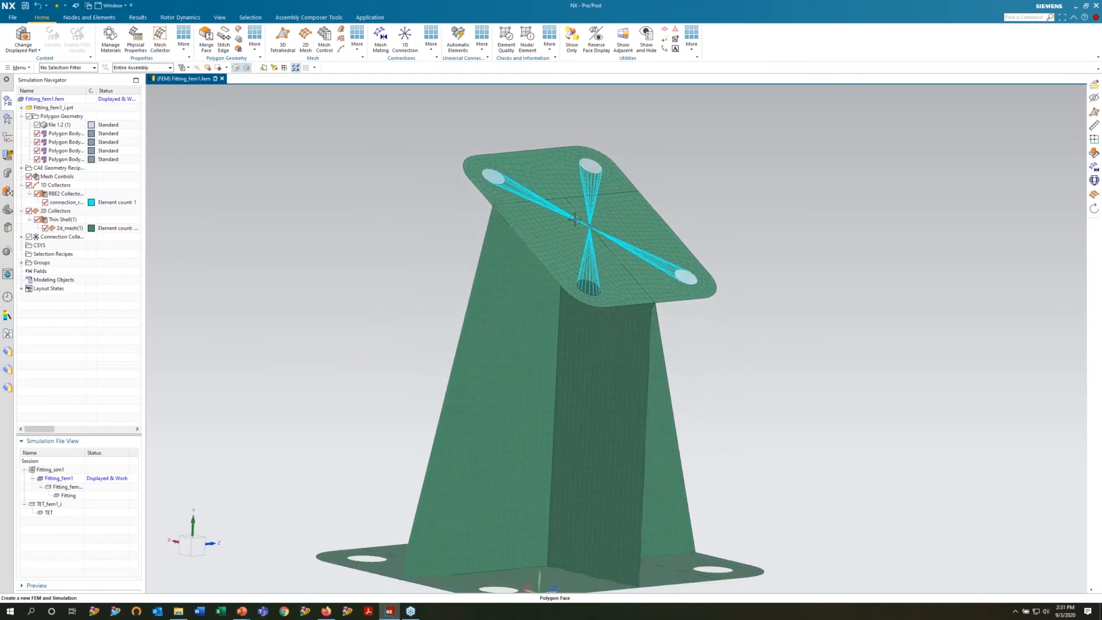
Display the simulation Fitting_sim1 again
double_click(56, 471)
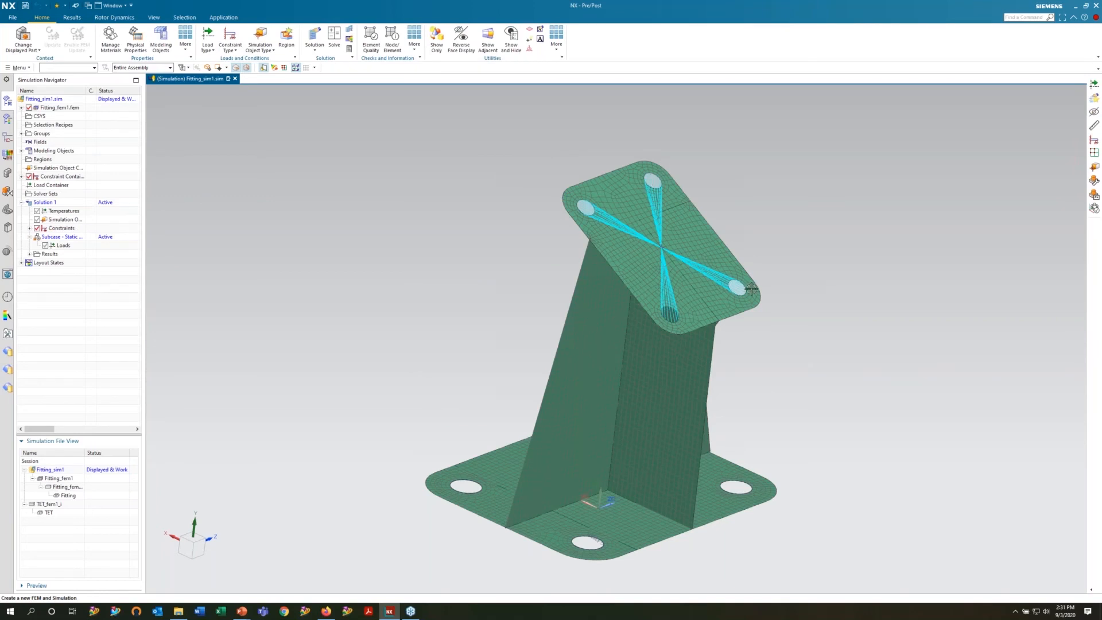
Start a Force load of 200 lbf on the RBE2 connection's center node in the middle of the upper plate
click(208, 41)
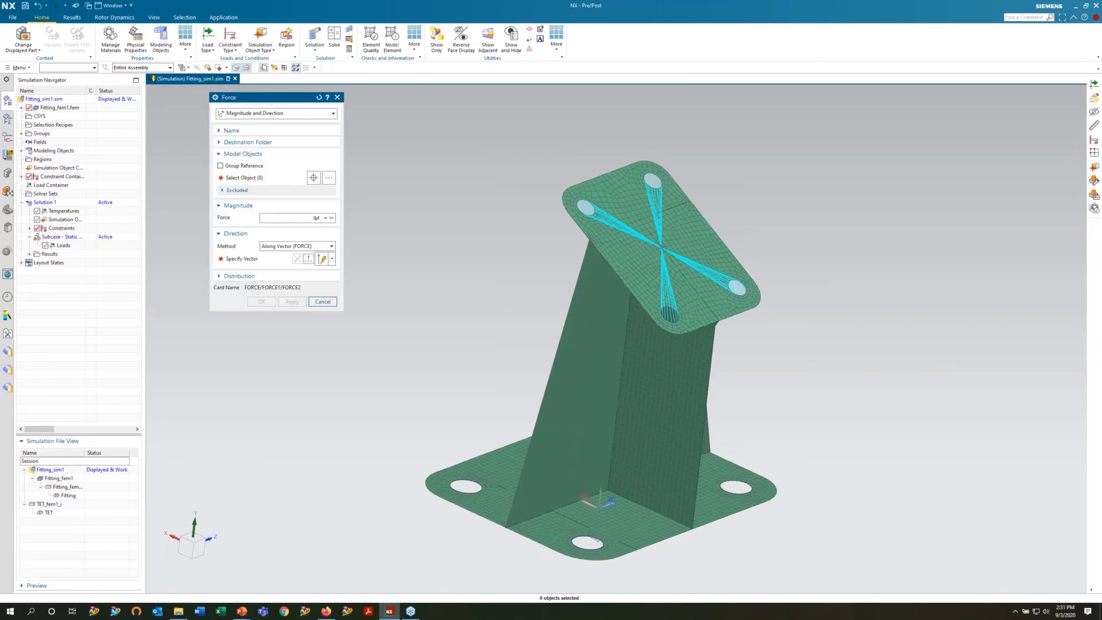
scroll(664, 249, up, 15)
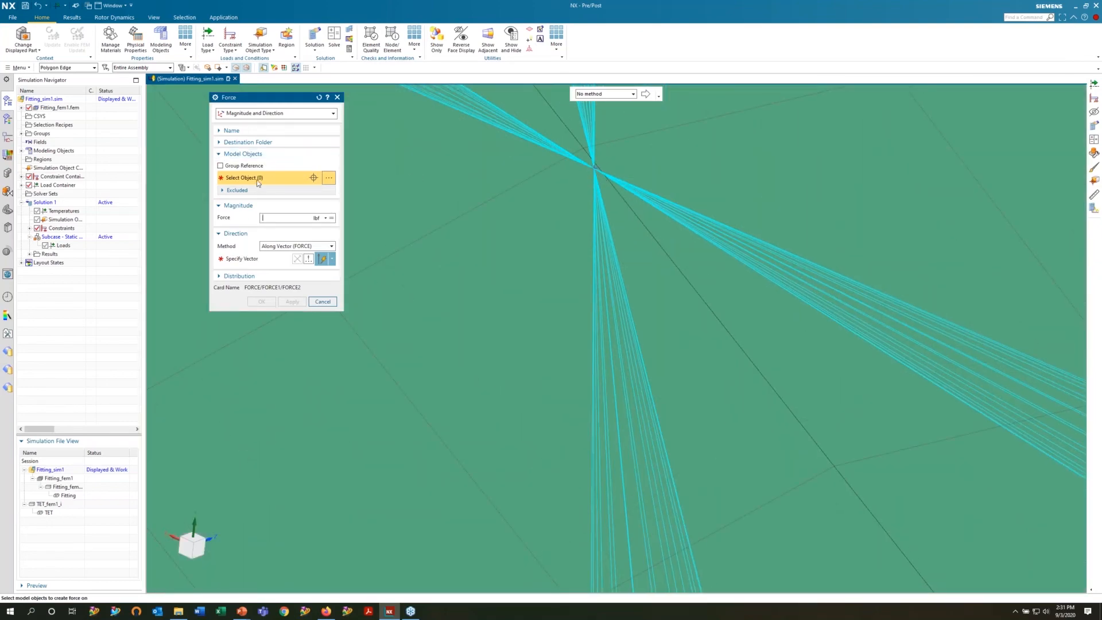
click(600, 168)
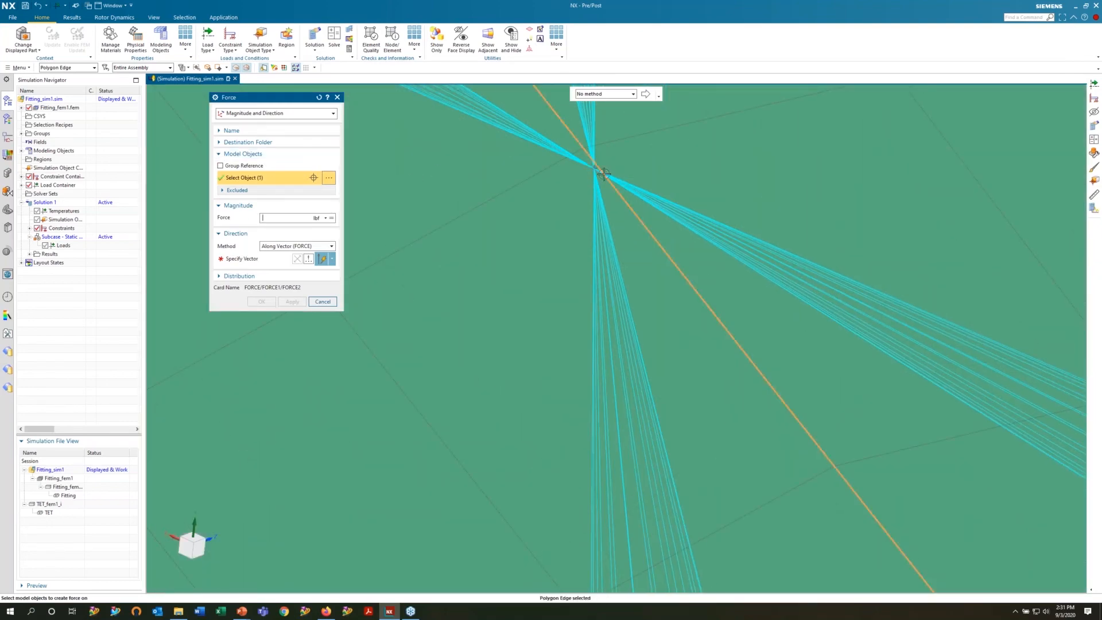
key(Escape)
click(79, 68)
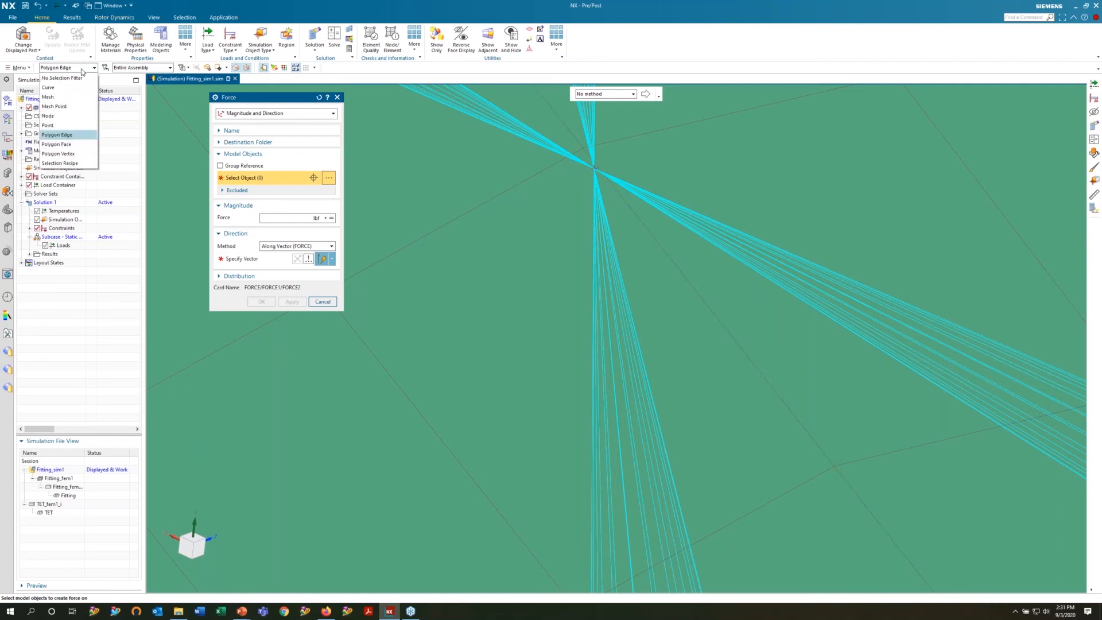
click(49, 116)
click(593, 167)
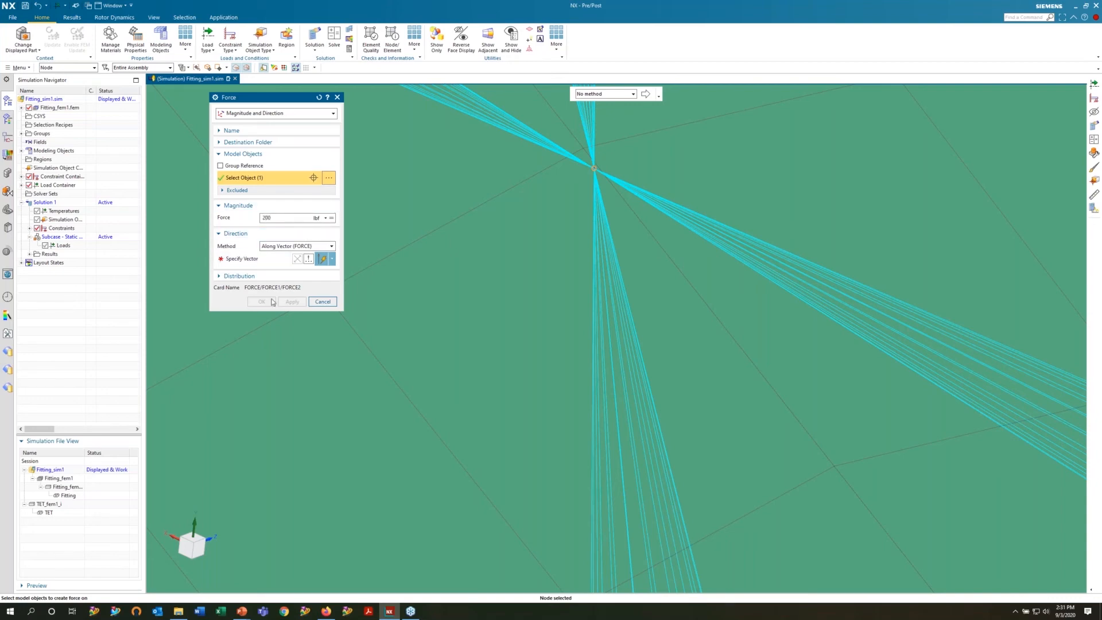
scroll(497, 356, down, 6)
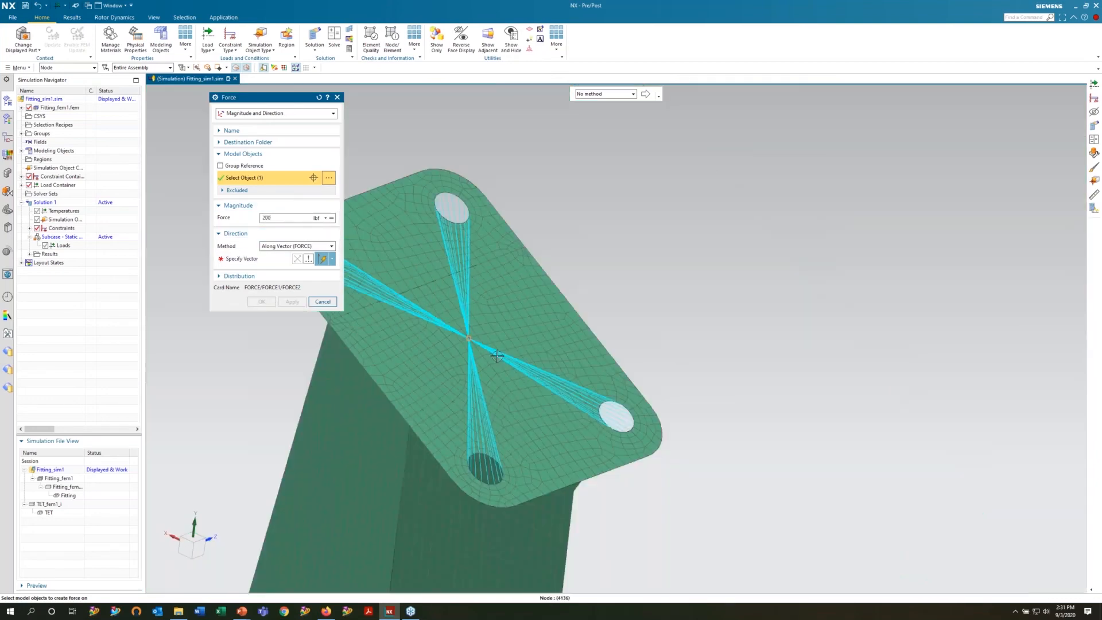
scroll(497, 356, down, 3)
middle_drag(497, 356, 561, 352)
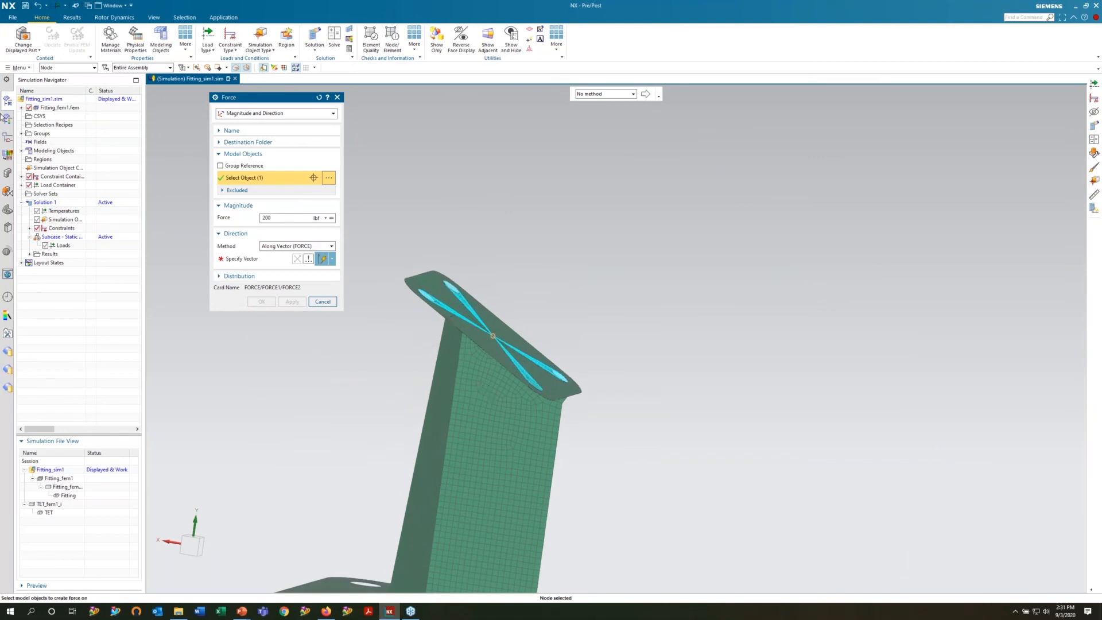
Show the fitting's solid polygon body, direct the force downward along the upper plate's thickness, create the load, and hide the body again
click(21, 107)
click(29, 125)
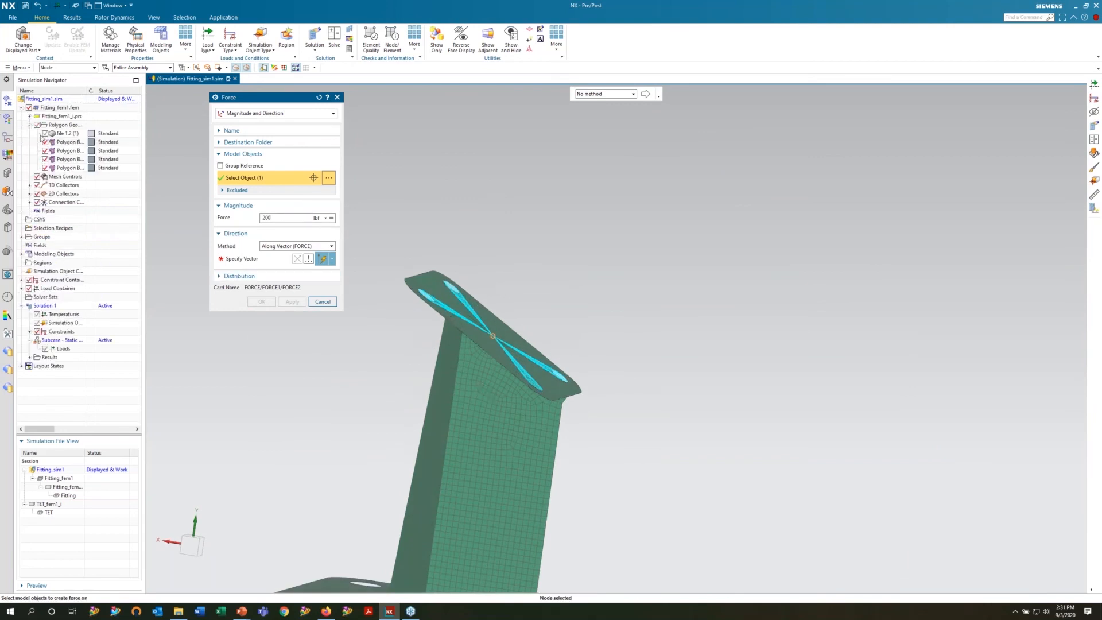
click(45, 134)
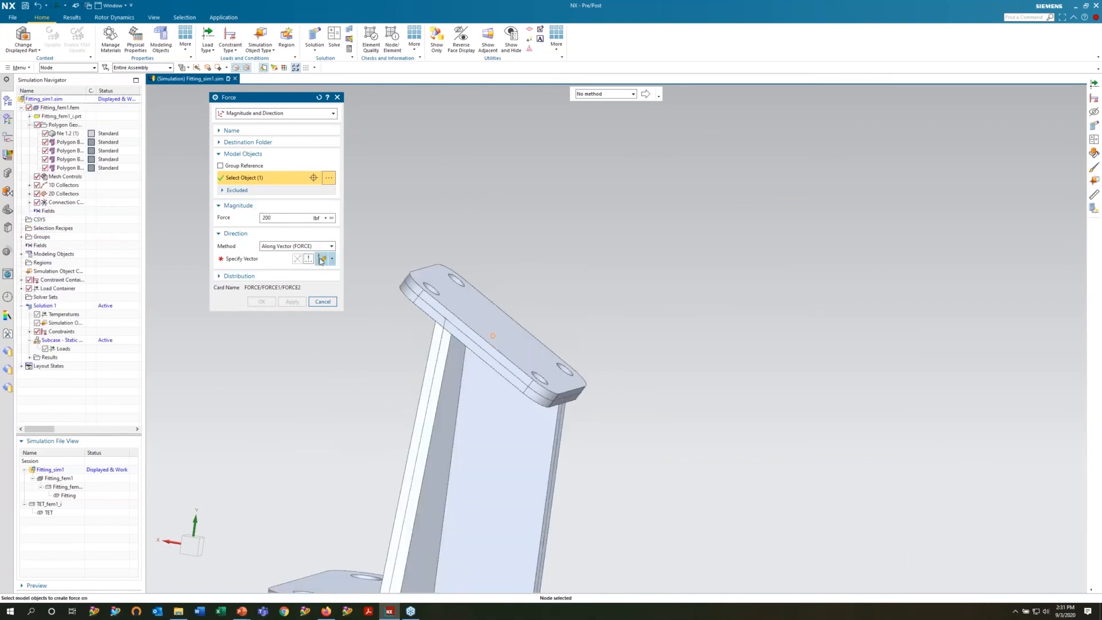
click(323, 259)
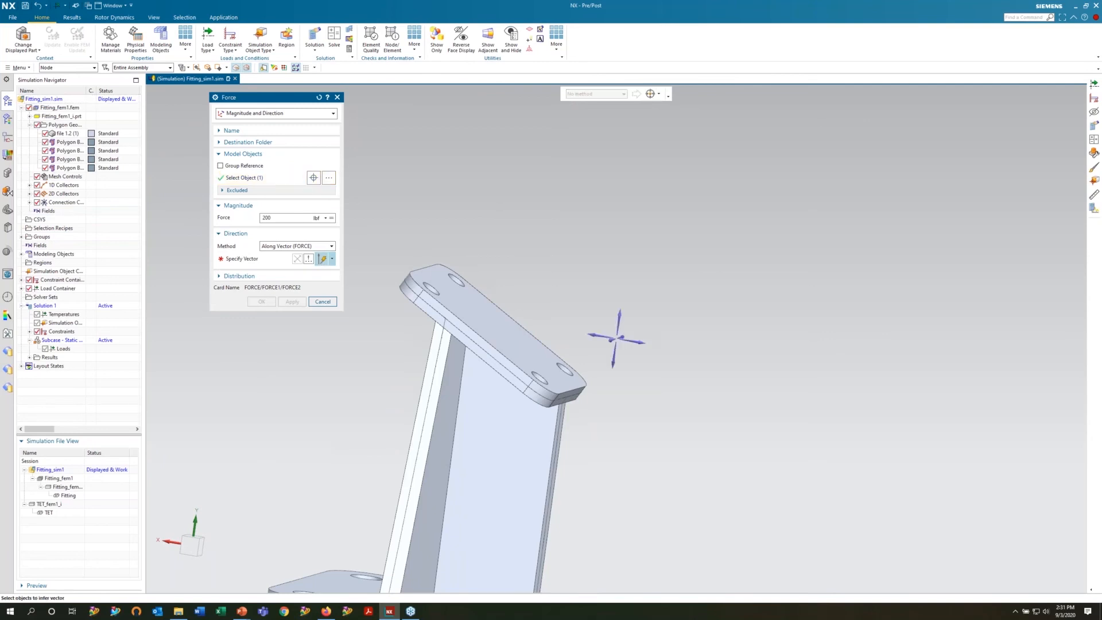
click(519, 393)
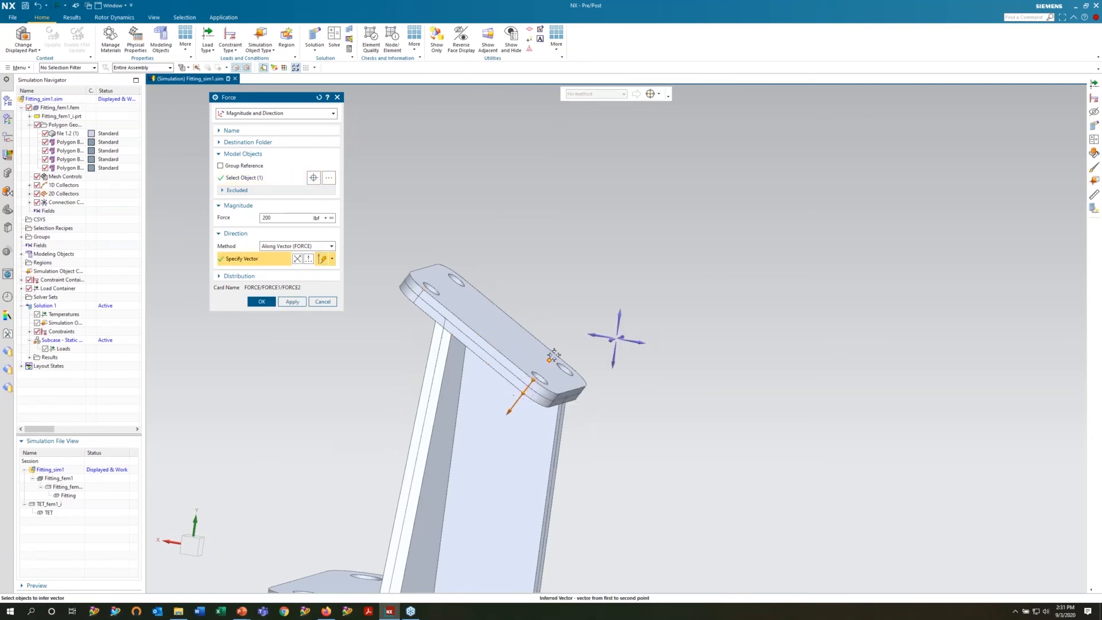
click(262, 301)
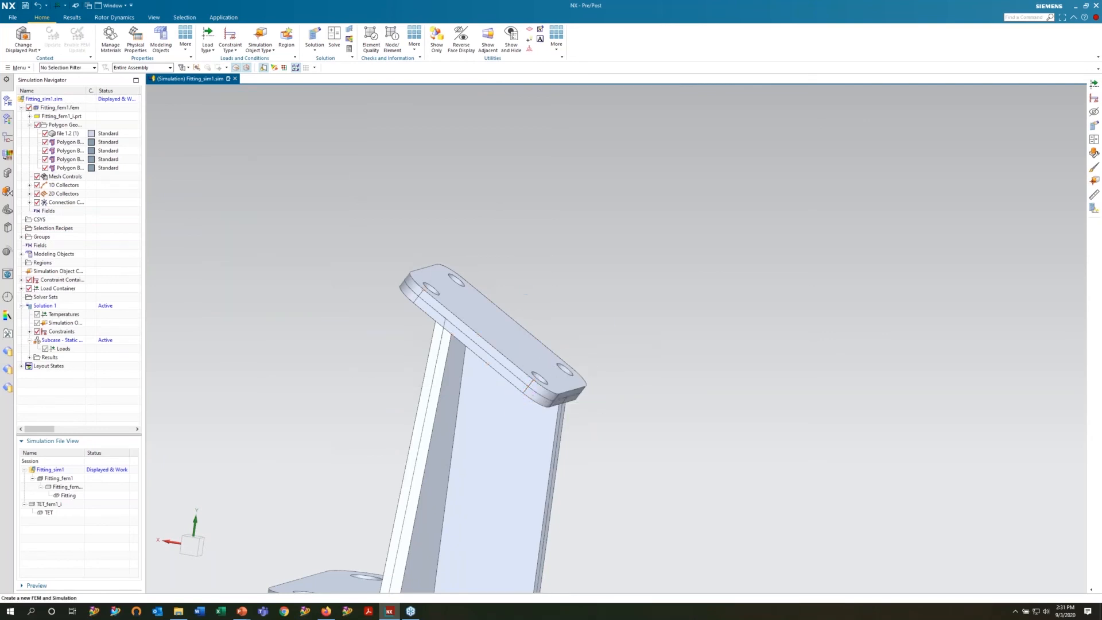
click(45, 134)
shift+middle_drag(616, 336, 697, 254)
middle_drag(513, 285, 251, 392)
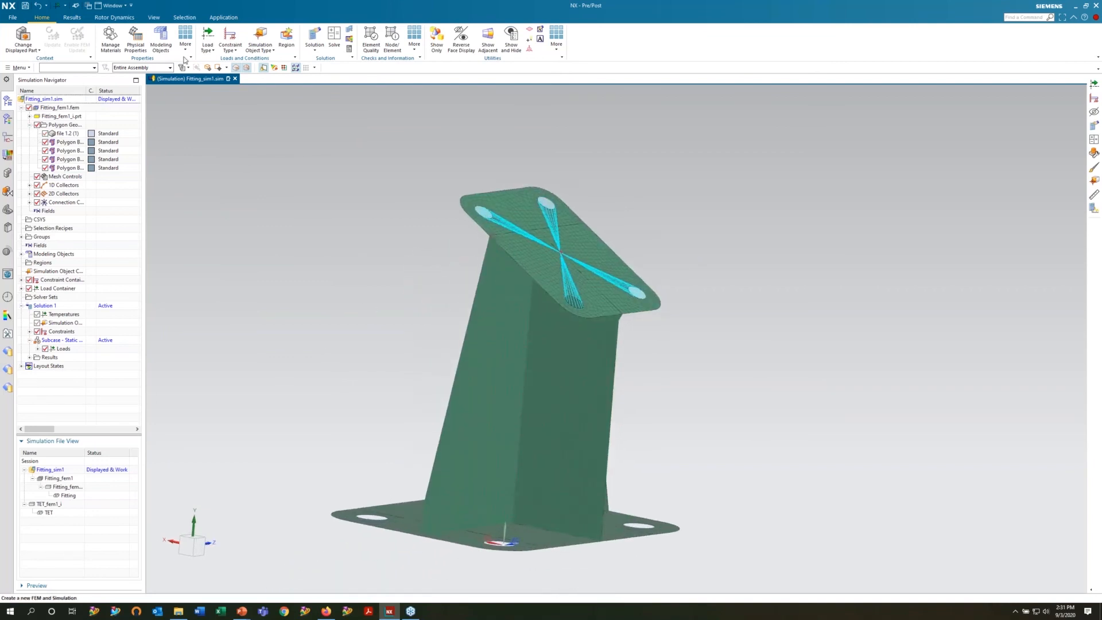
Solve Solution 1, skip the review of the solver messages, and close the job monitor and information windows
right_click(50, 307)
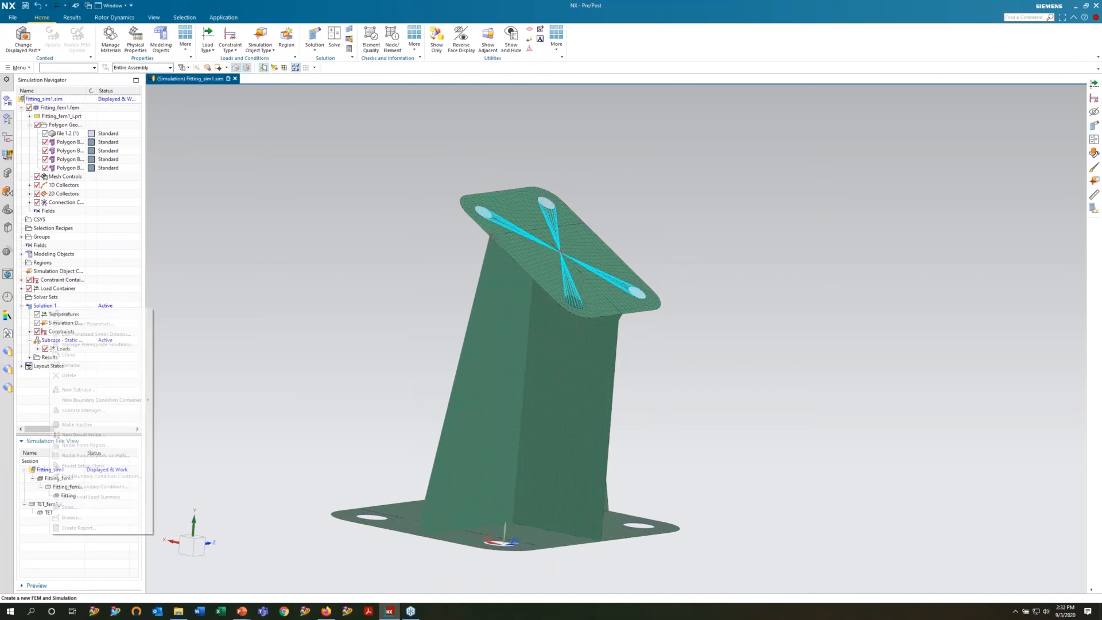
click(81, 500)
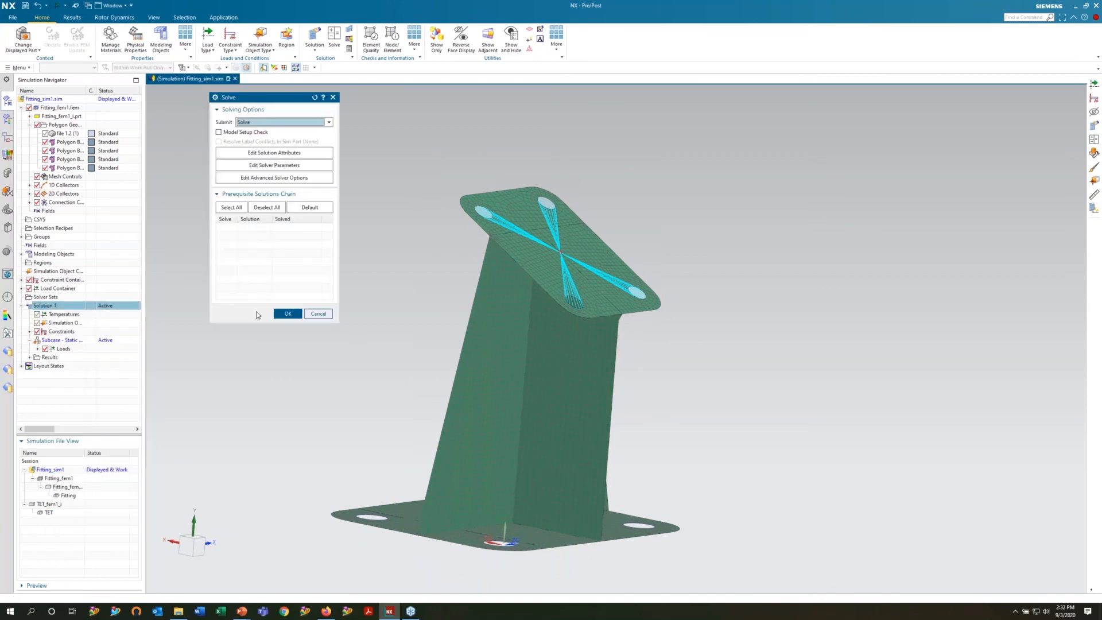
click(287, 313)
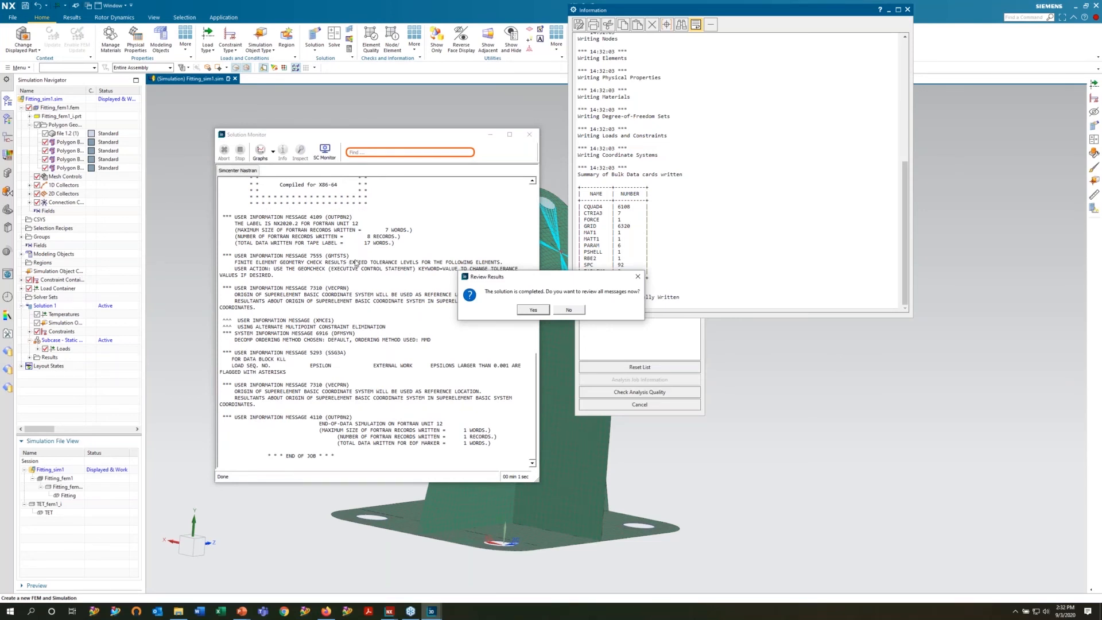
click(568, 309)
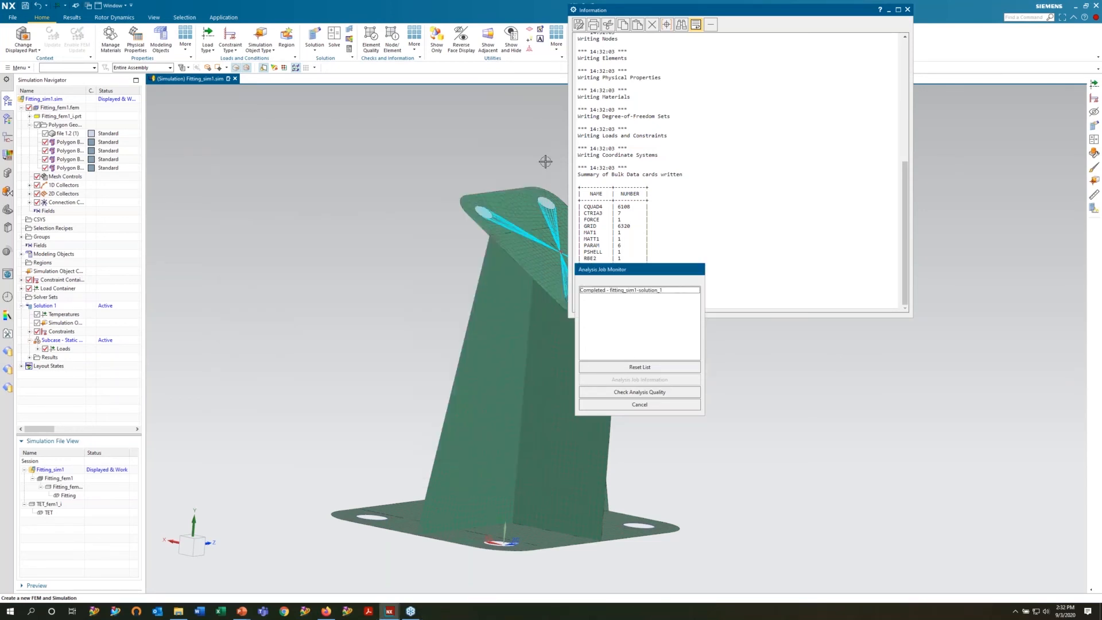
click(629, 405)
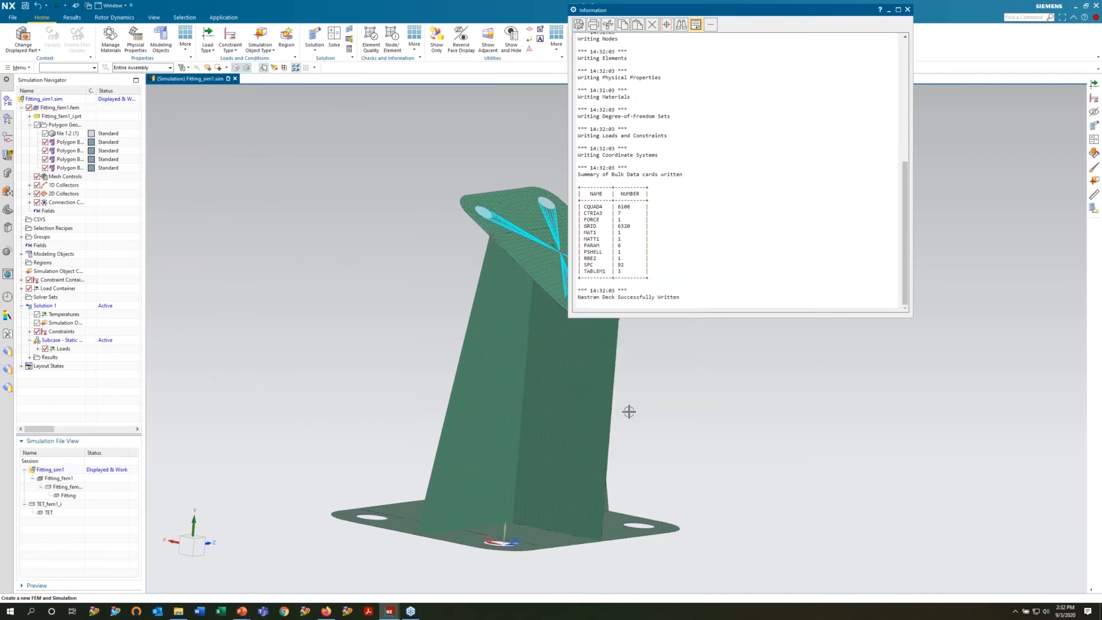
click(908, 9)
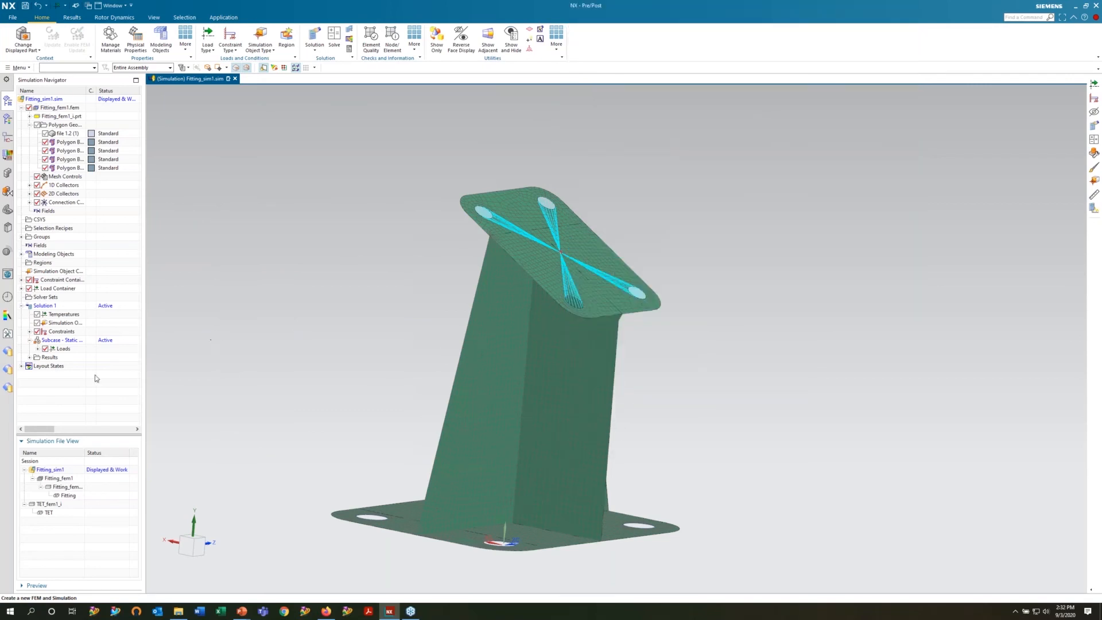
Load the Structural results of Solution 1 and plot the nodal displacement magnitude on the fitting
click(29, 358)
double_click(54, 366)
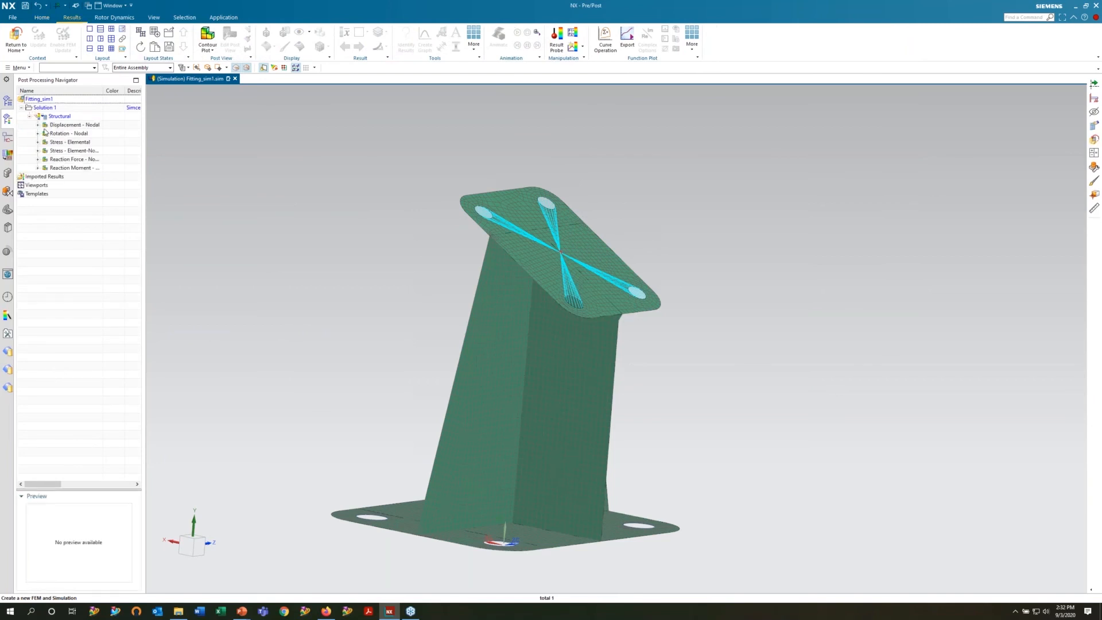
click(37, 125)
click(37, 125)
click(38, 125)
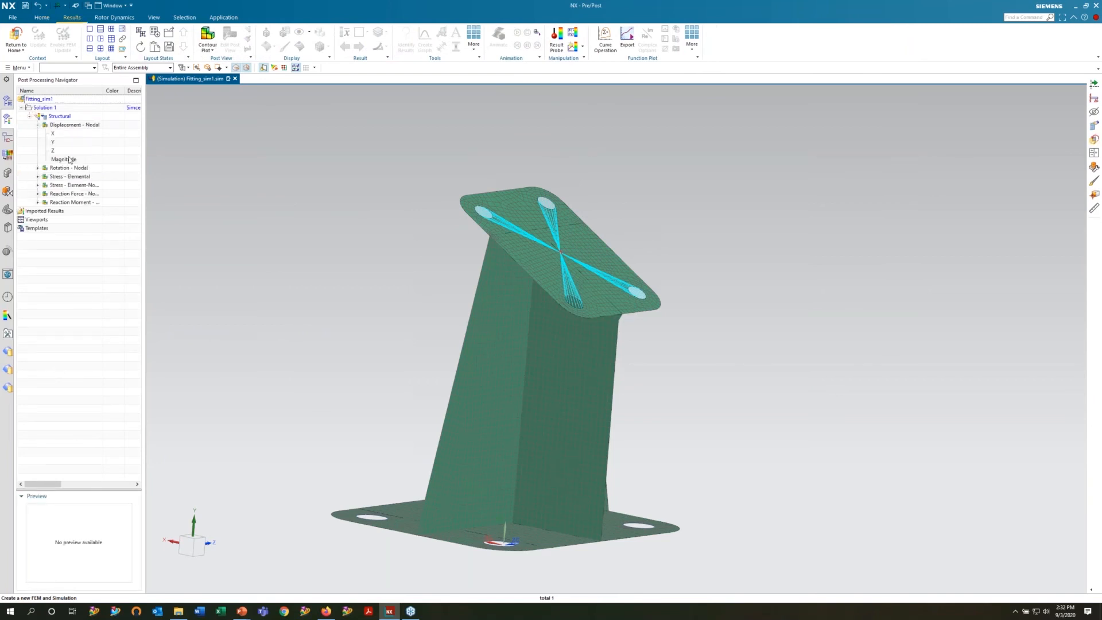
double_click(68, 158)
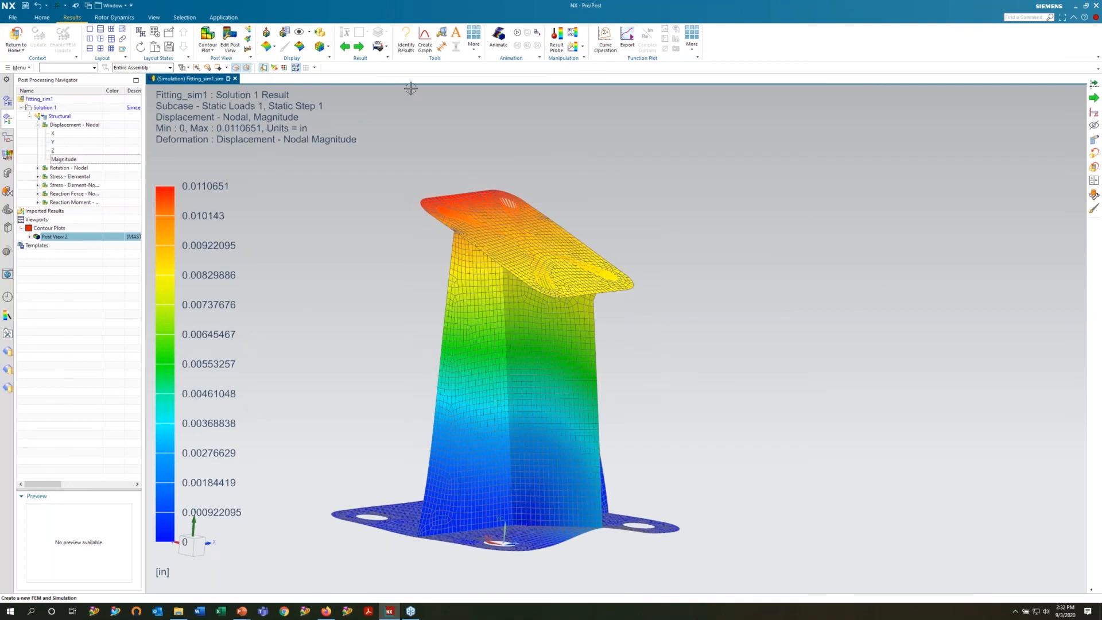
Plot the element-nodal Von-Mises stress and turn the fitting to view both plates from above
click(38, 186)
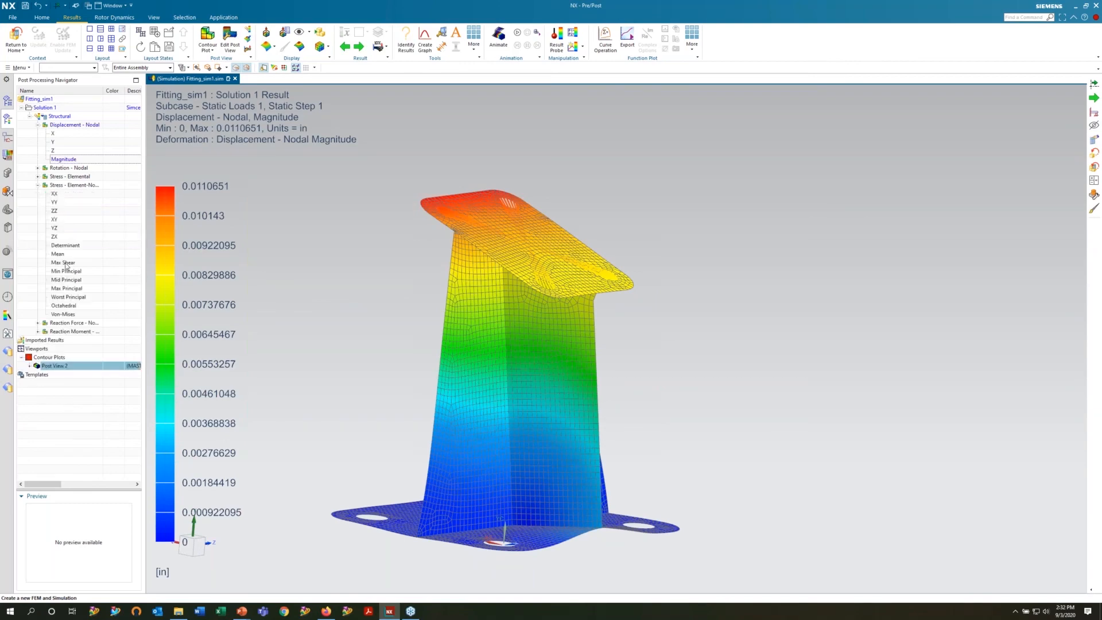
double_click(66, 317)
middle_drag(509, 362, 564, 526)
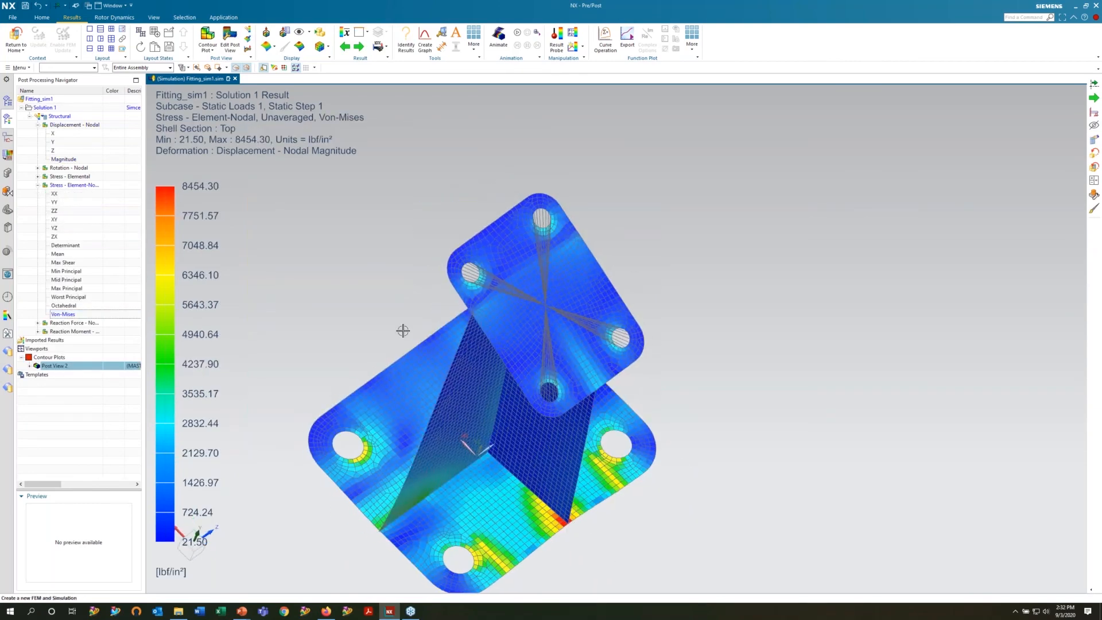
Edit the stress post view to combine results at Nodes with the nodal combination set to Maximum
click(230, 38)
drag(287, 99, 827, 149)
click(723, 161)
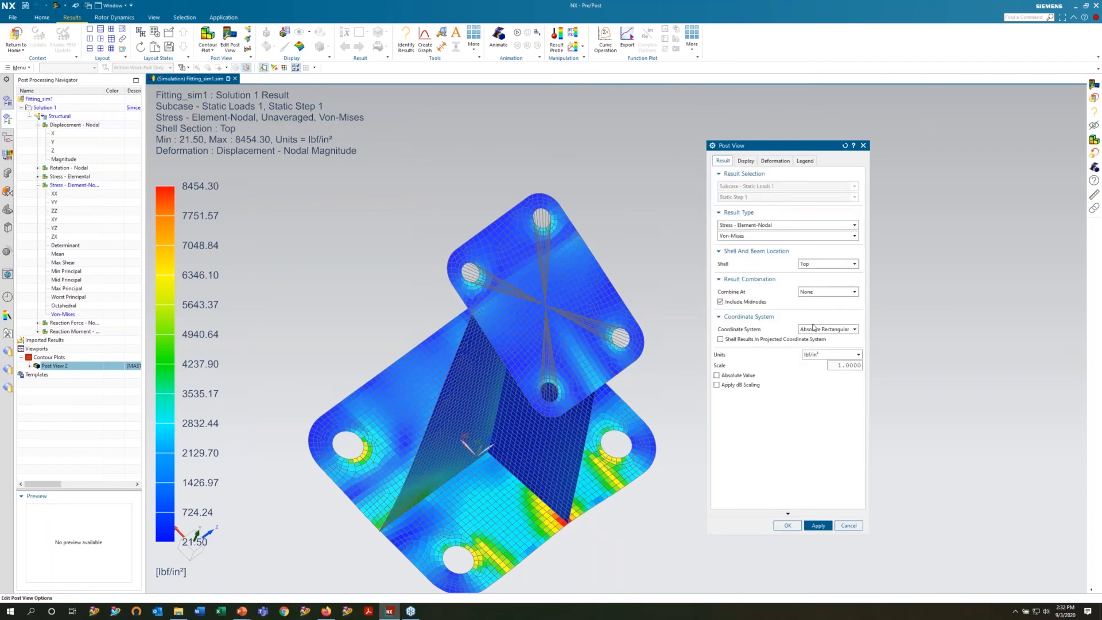
click(825, 293)
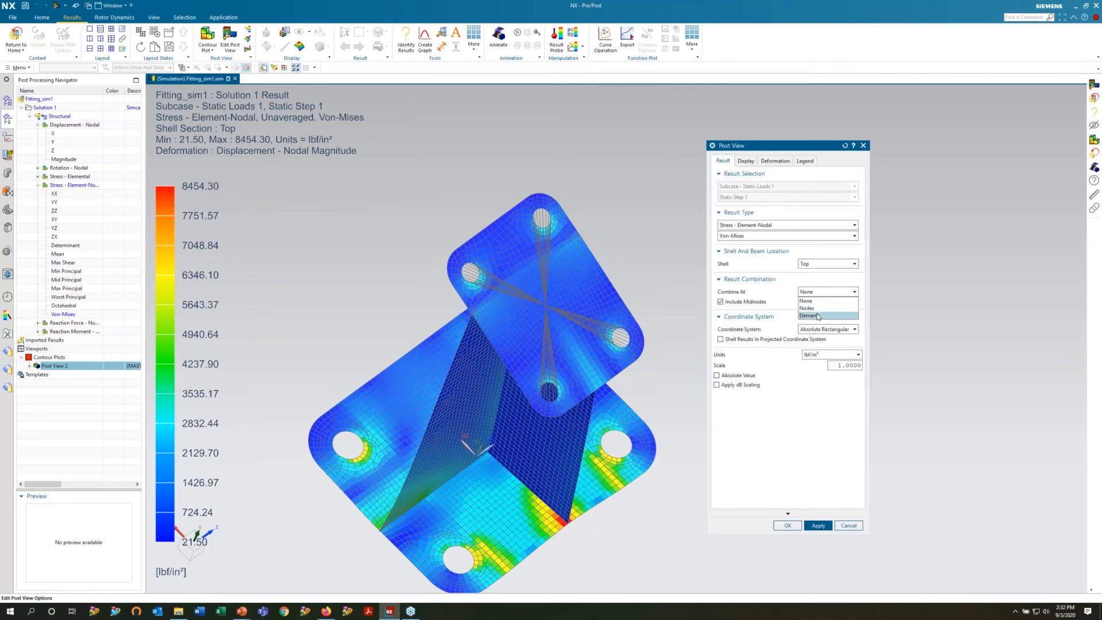
click(821, 315)
click(832, 314)
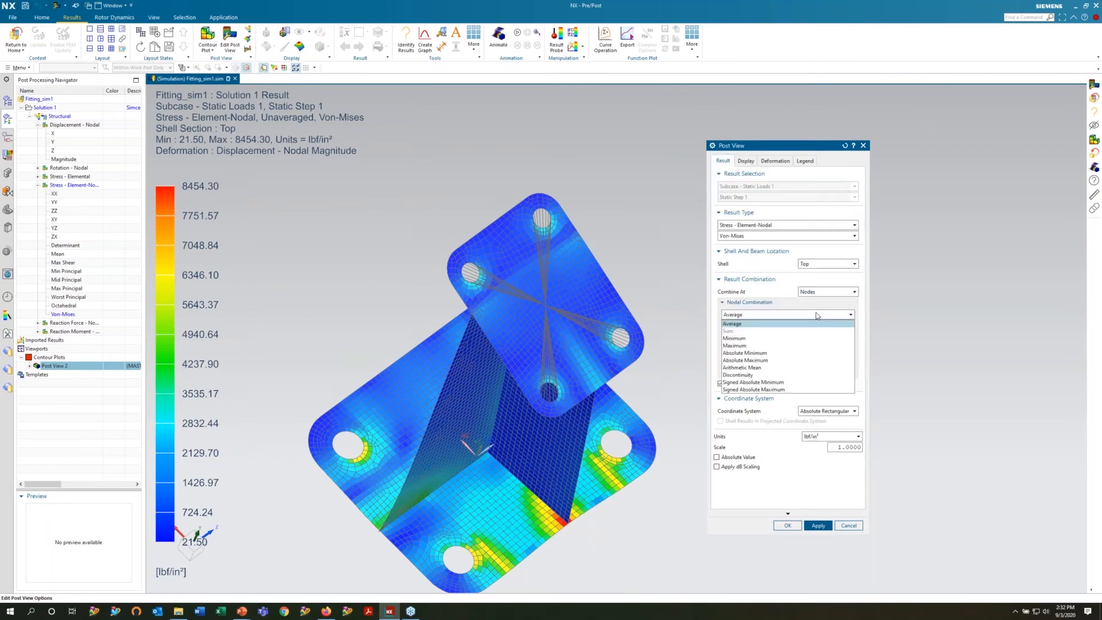
click(768, 333)
click(818, 526)
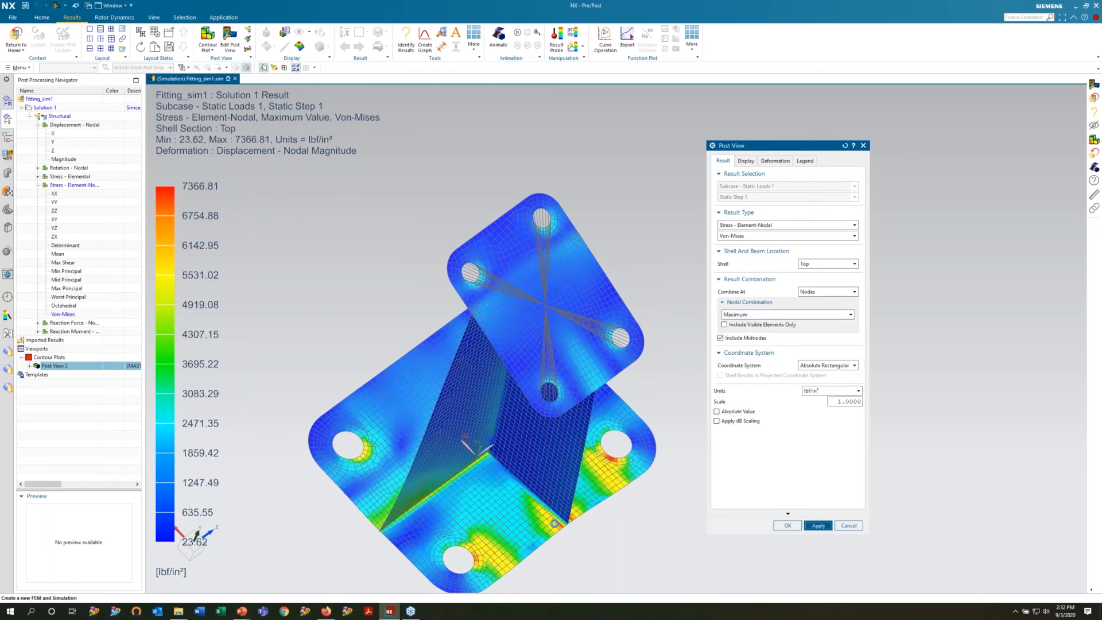
click(790, 527)
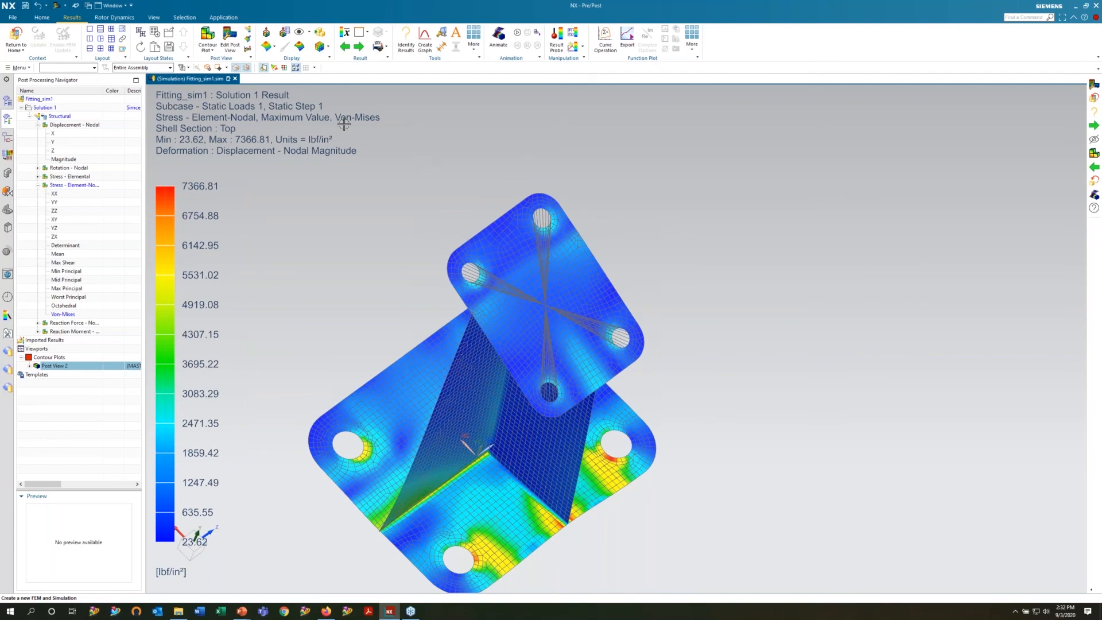
Identify the Von-Mises stress values at seven individual nodes around the base plate's holes and rib ends
click(407, 44)
click(537, 501)
click(553, 527)
click(480, 542)
click(609, 497)
click(630, 471)
click(613, 405)
click(639, 440)
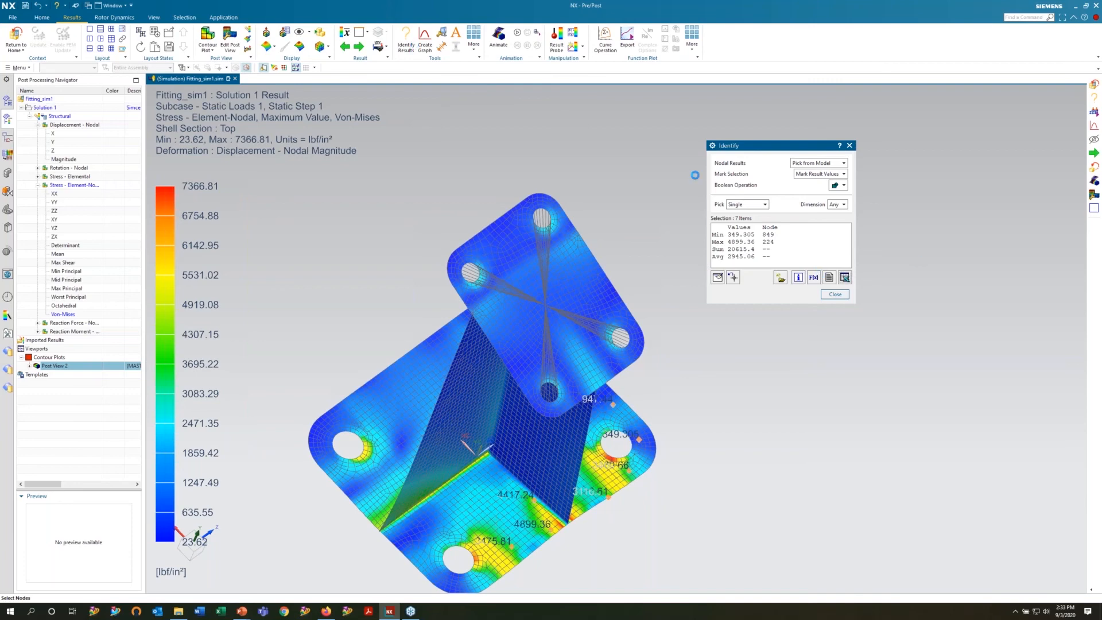
Export the identified nodal results to an Excel worksheet, close the worksheet, and end the identification
click(844, 277)
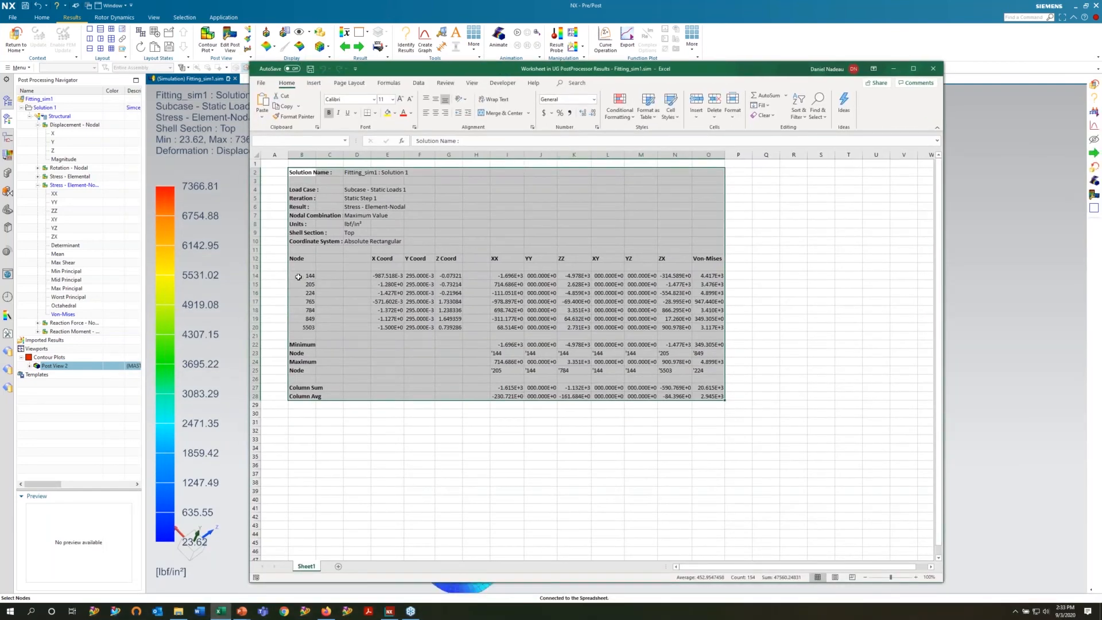
click(928, 70)
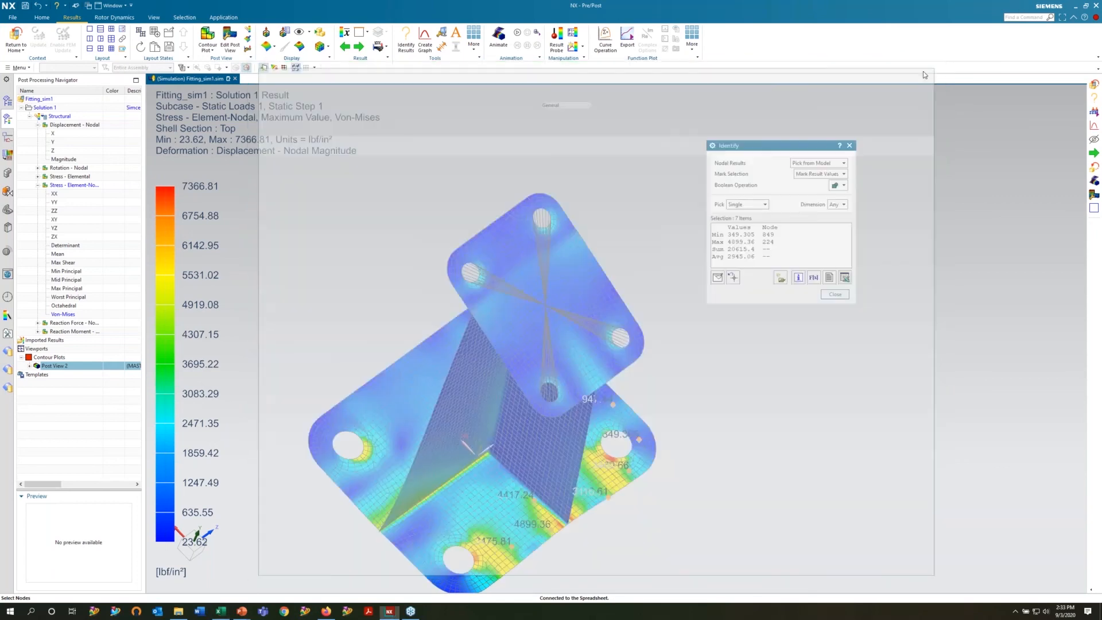
click(835, 294)
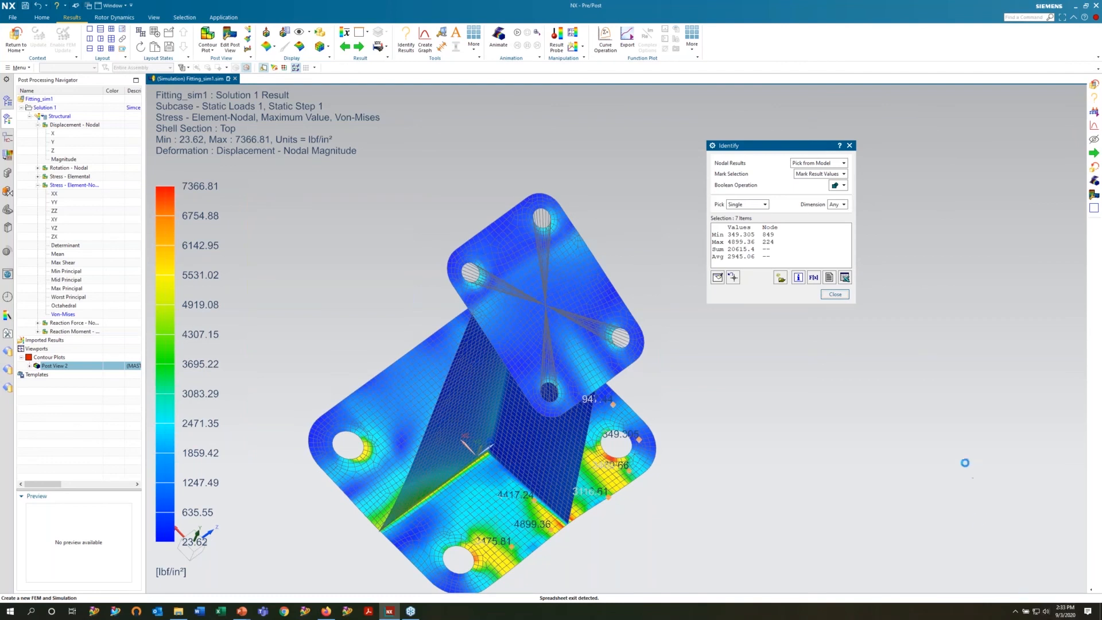
Leave the results display and return to the simulation model
mouse_move(1063, 613)
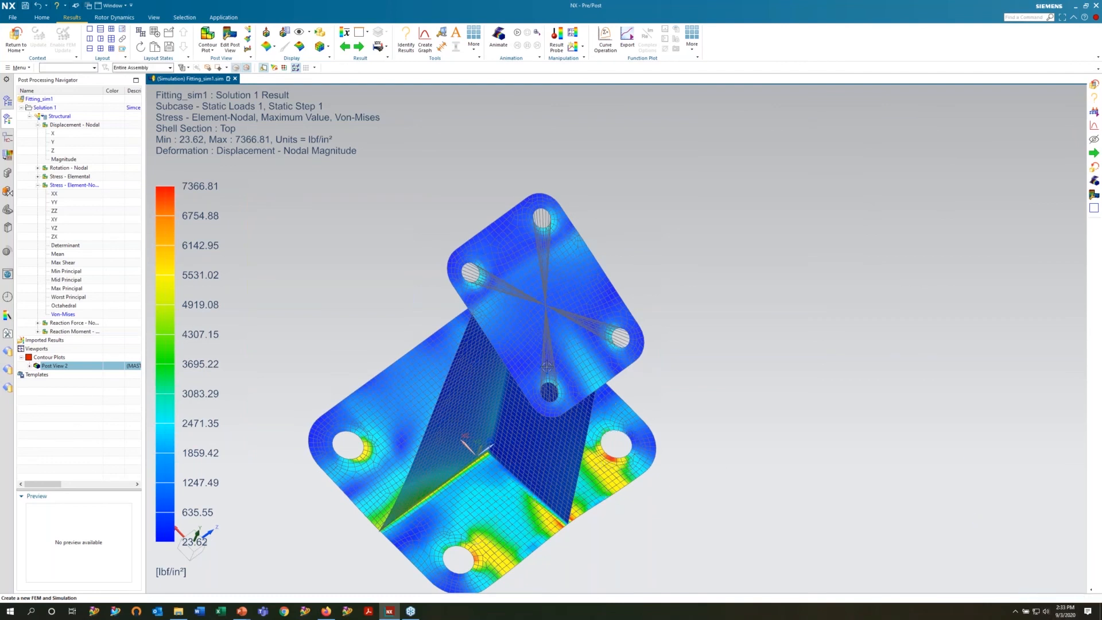
scroll(547, 366, down, 1)
shift+middle_drag(540, 377, 625, 304)
click(22, 51)
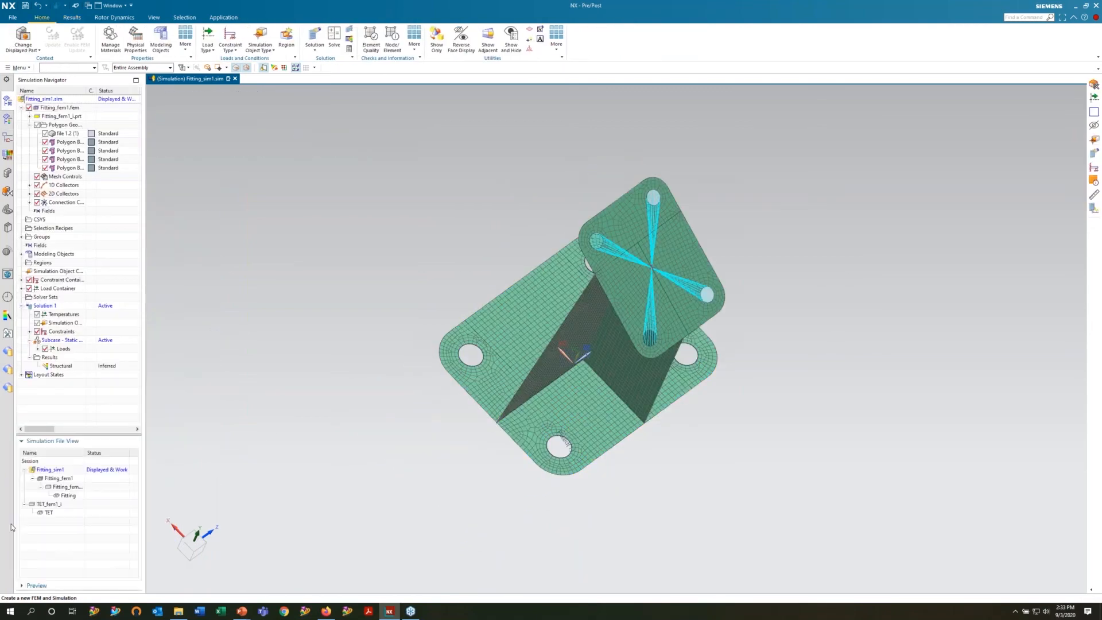
Open the original Fitting part from the simulation's file hierarchy, passing through its idealized part
double_click(68, 486)
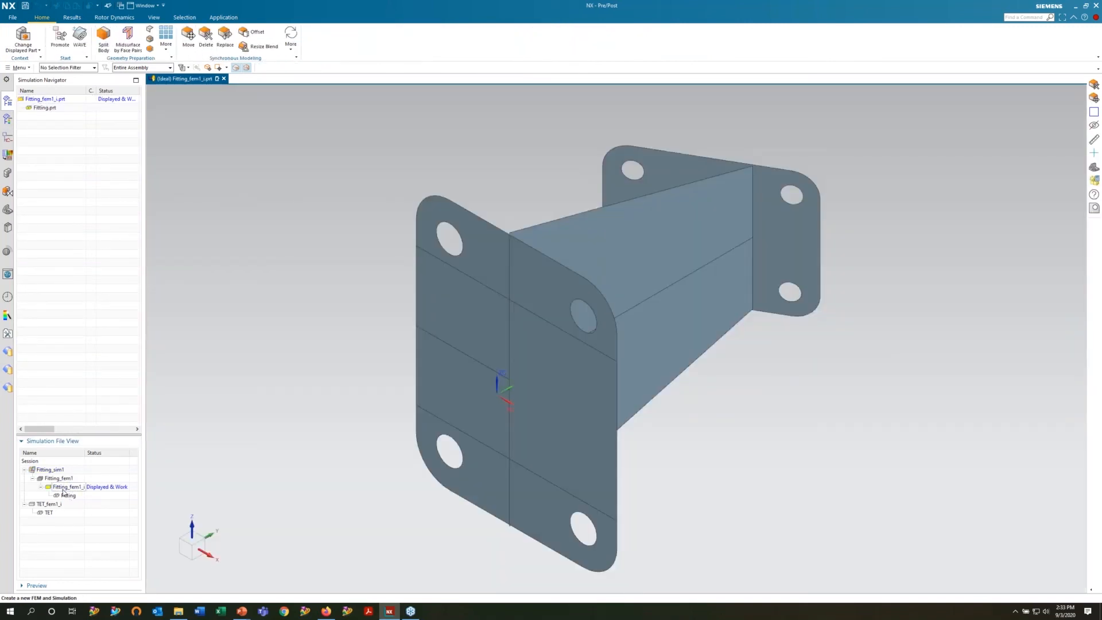
double_click(67, 496)
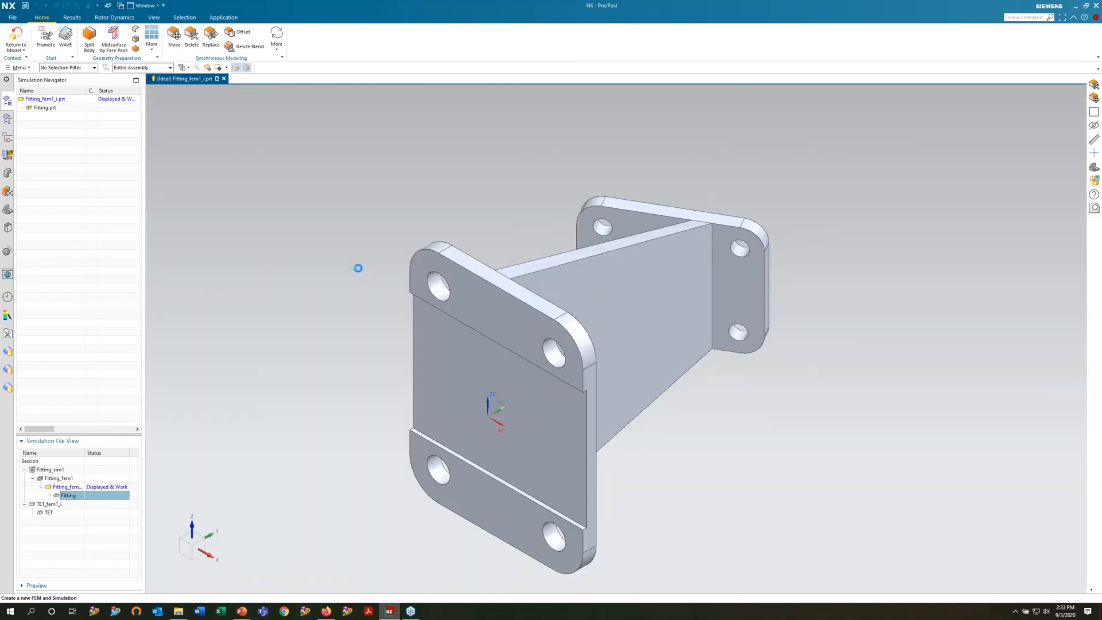
middle_drag(491, 336, 625, 394)
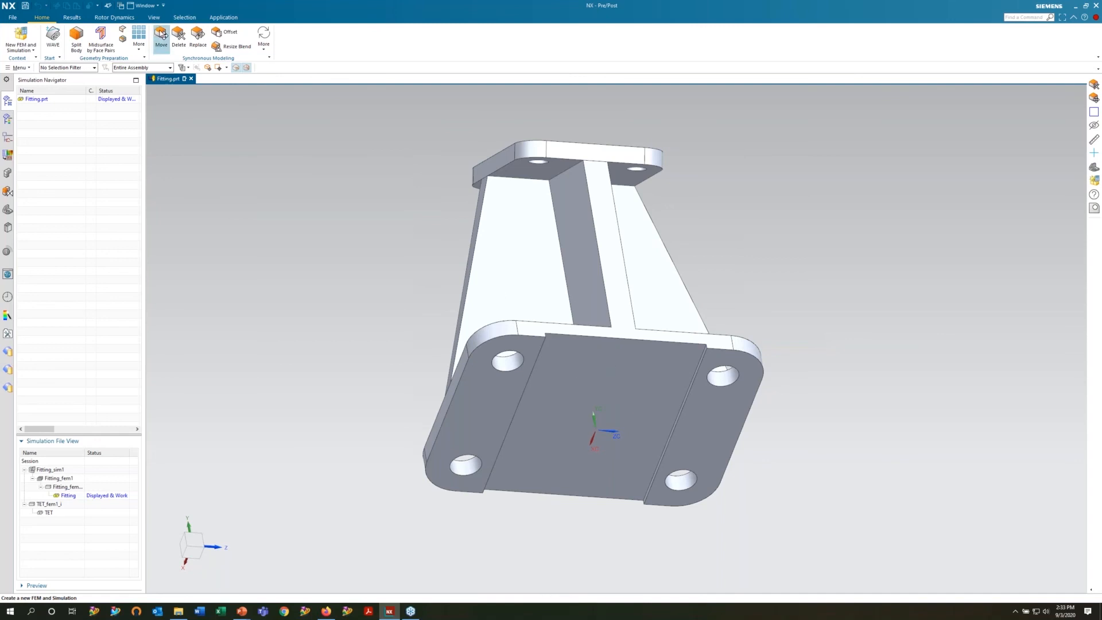
Replace the recessed centre face on the base plate's underside with the adjacent raised pad face at zero offset
click(198, 36)
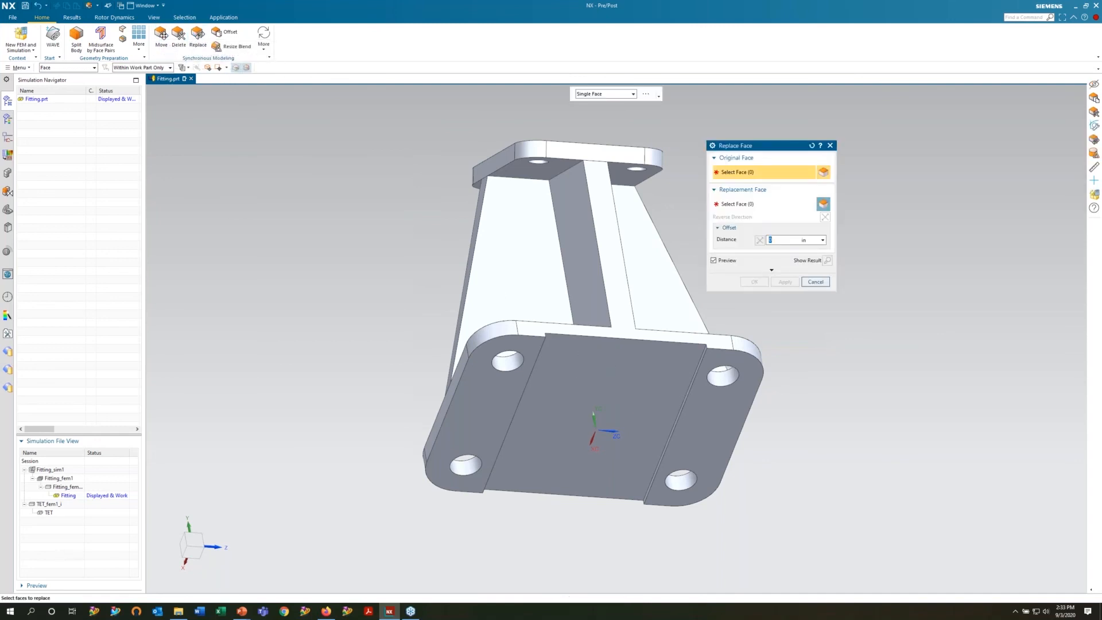
click(661, 394)
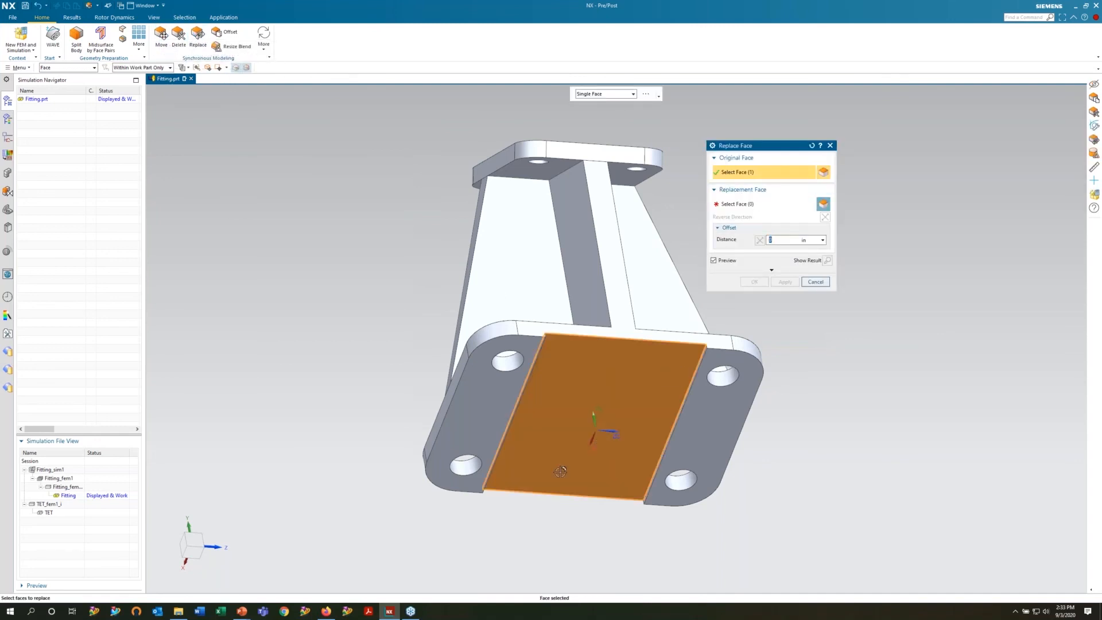
click(754, 210)
click(502, 393)
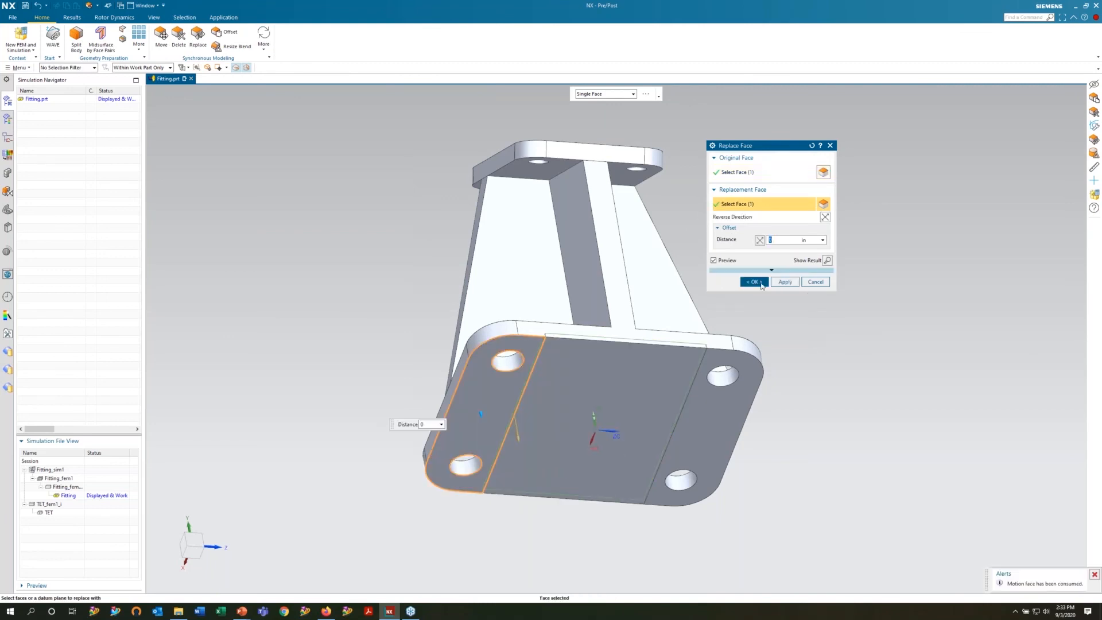
middle_click(430, 423)
middle_drag(546, 368, 569, 501)
middle_drag(581, 434, 686, 464)
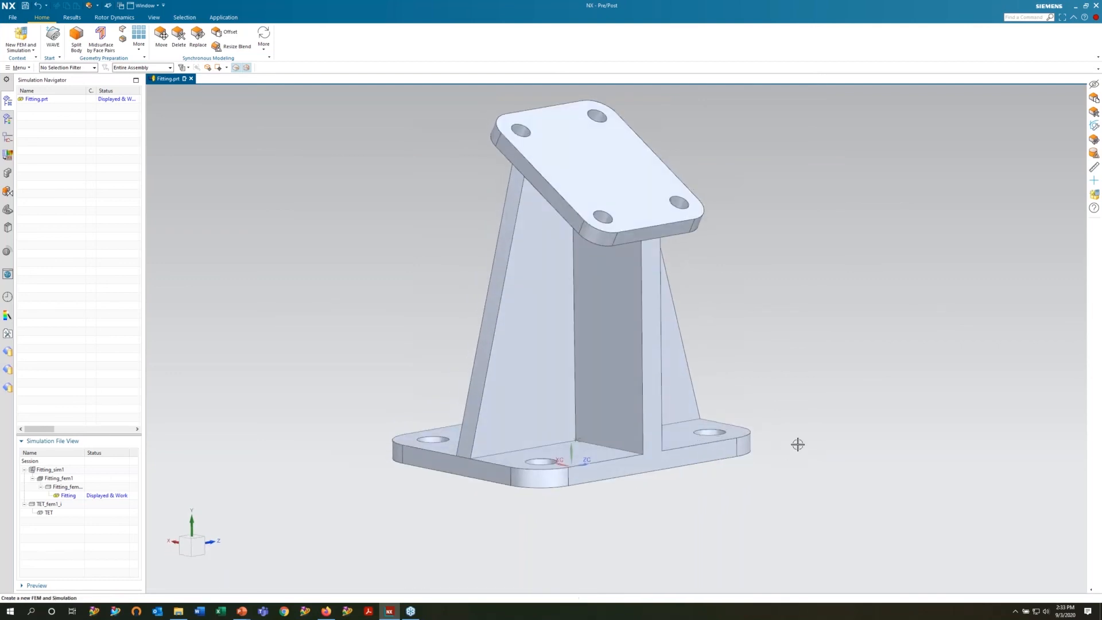
Open the Fitting_fem1 model, dismiss the update log, and update the finite element meshes to the changed geometry
double_click(64, 481)
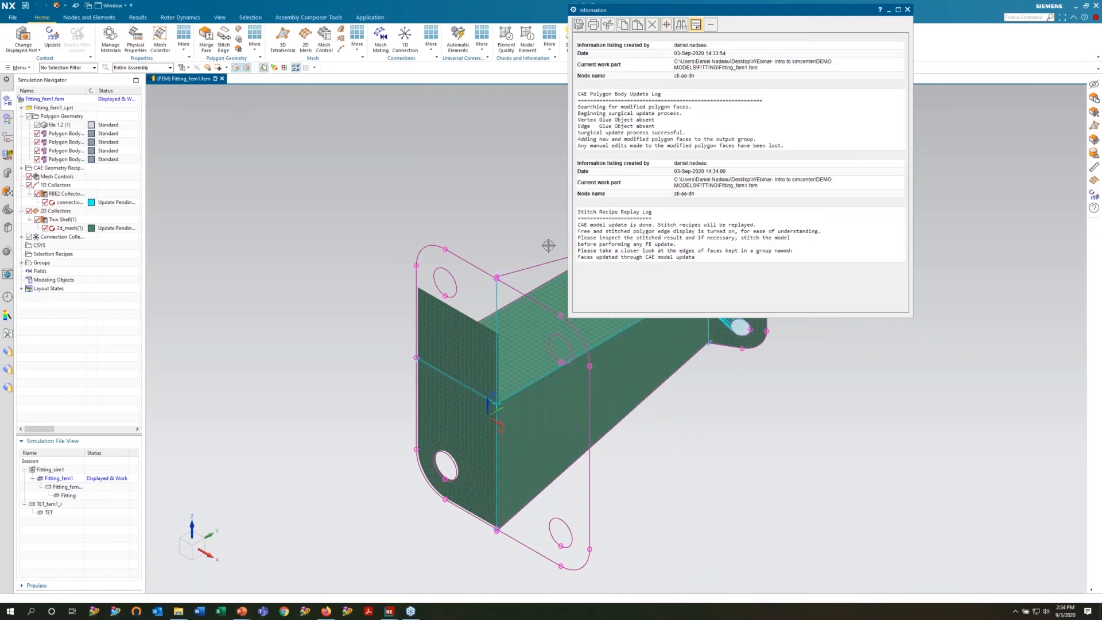
click(908, 10)
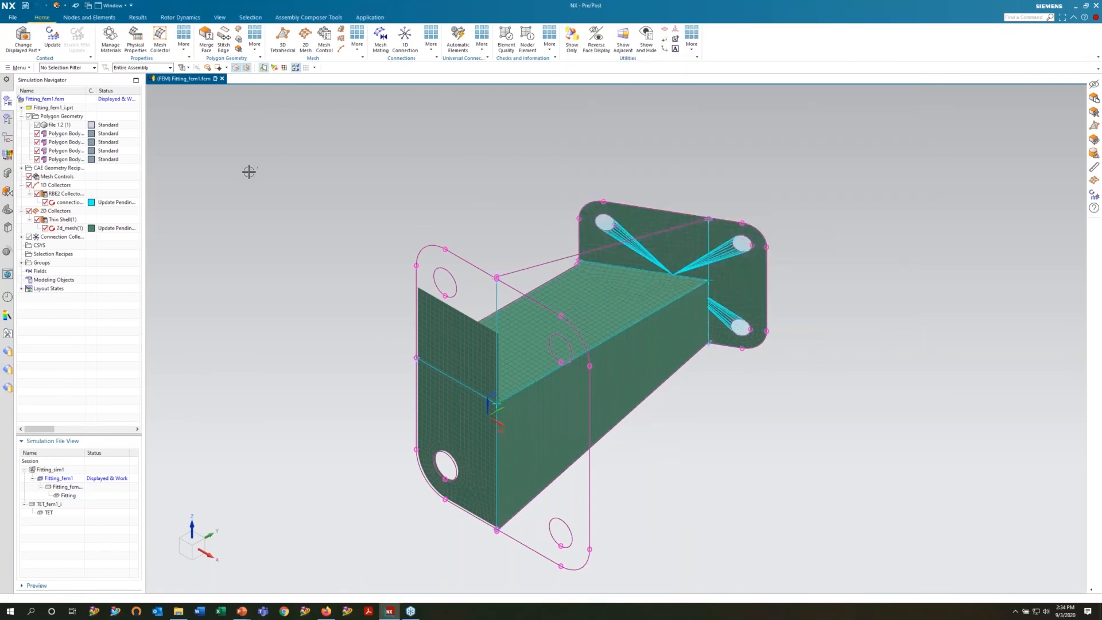
middle_drag(401, 287, 556, 382)
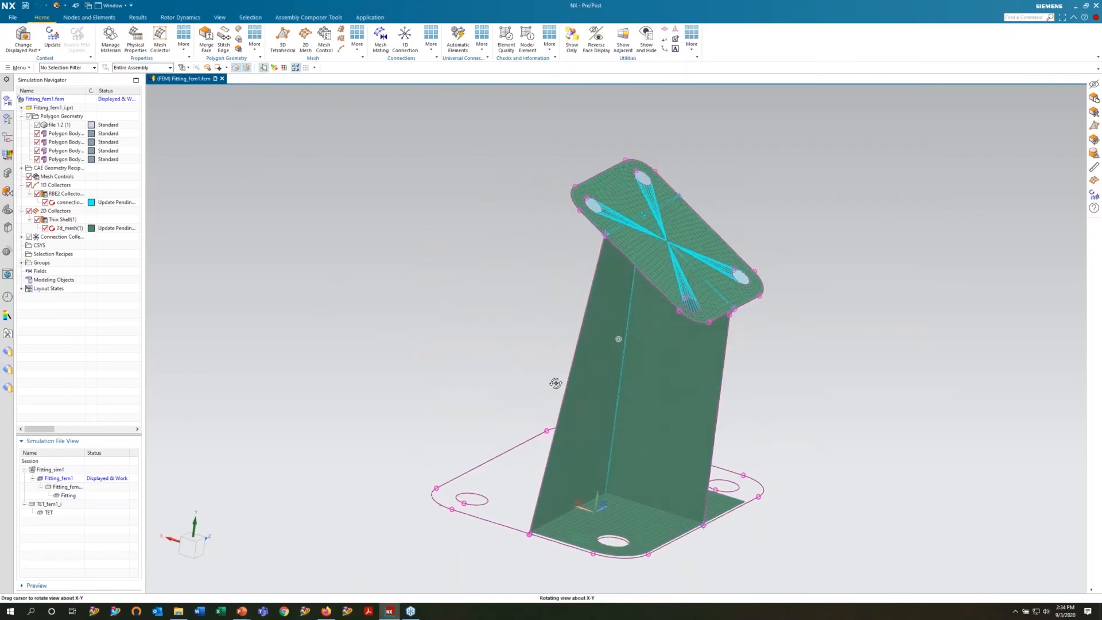
click(52, 38)
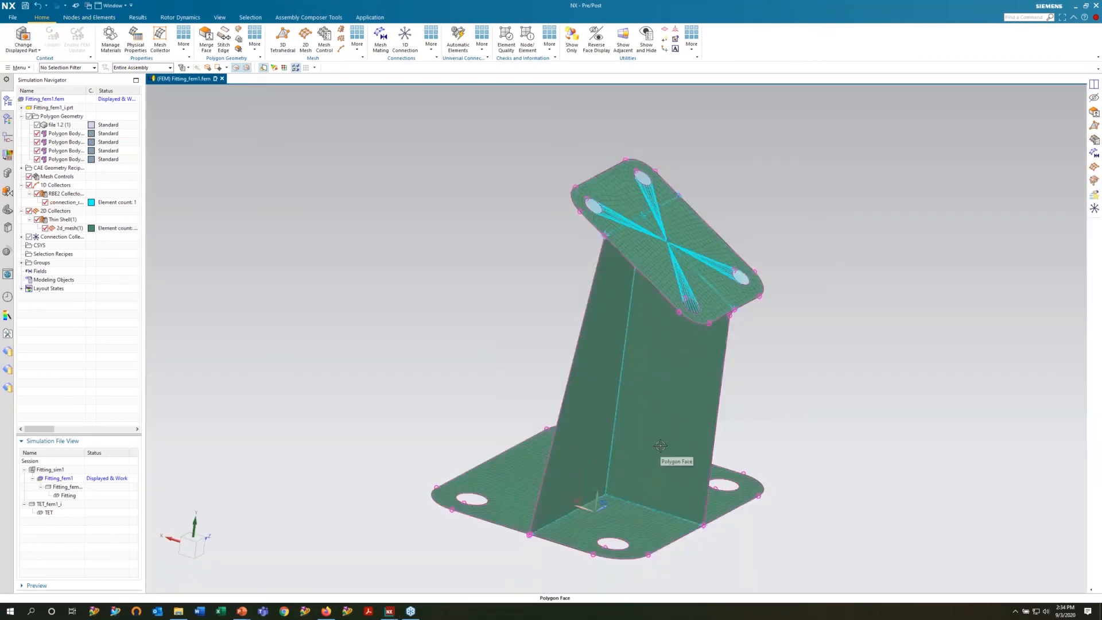
Plot the thickness contours of 2d_mesh(1) and examine the plates and ribs from different angles
right_click(67, 229)
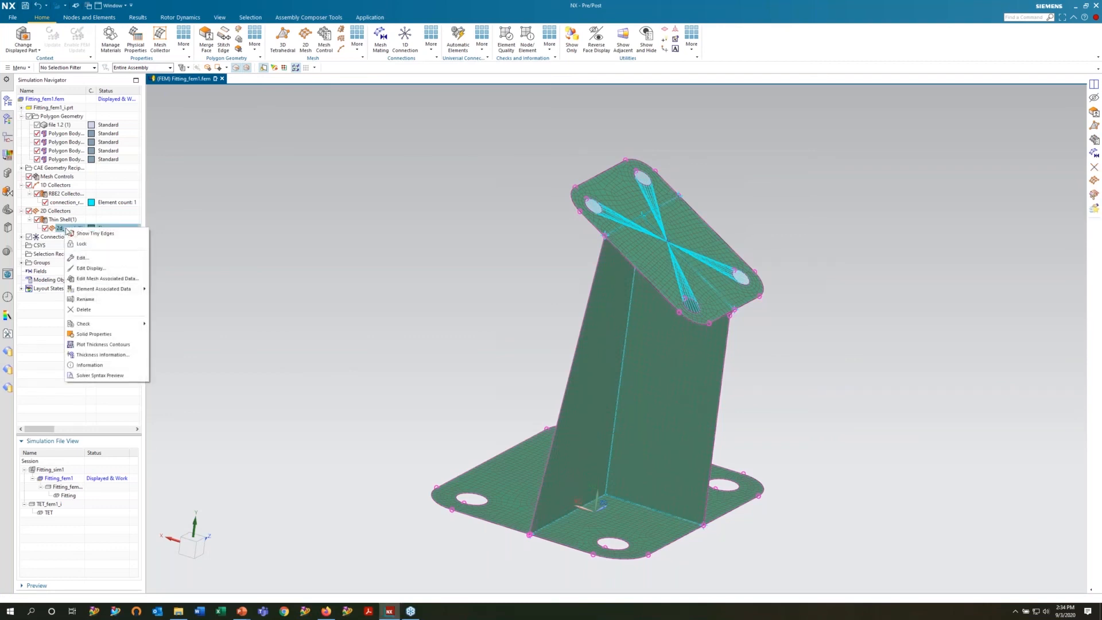
click(123, 345)
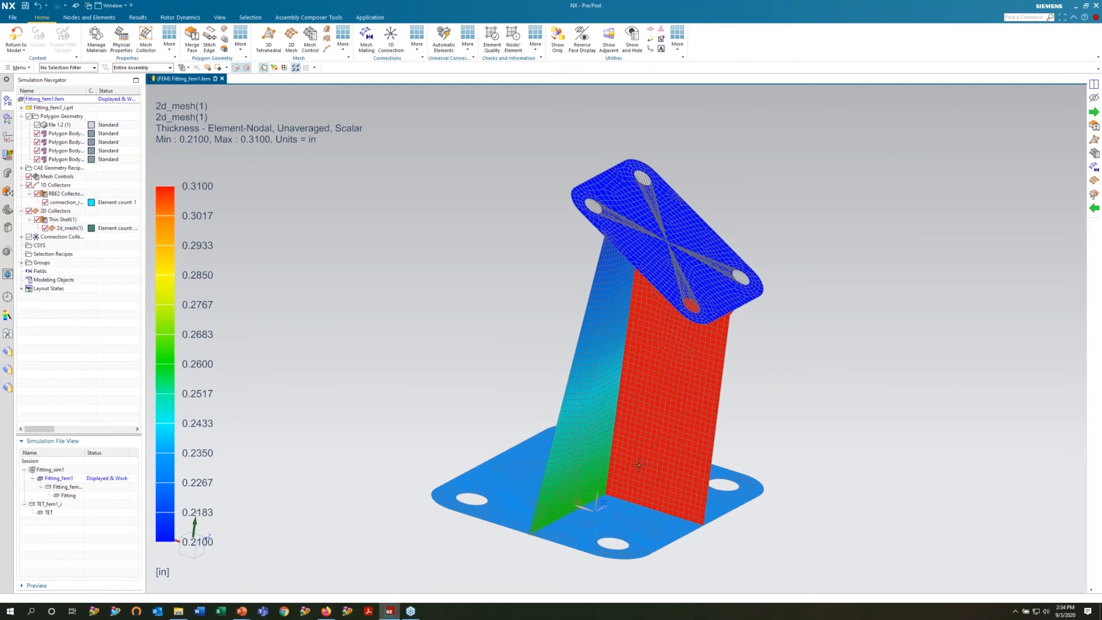
middle_drag(644, 464, 216, 482)
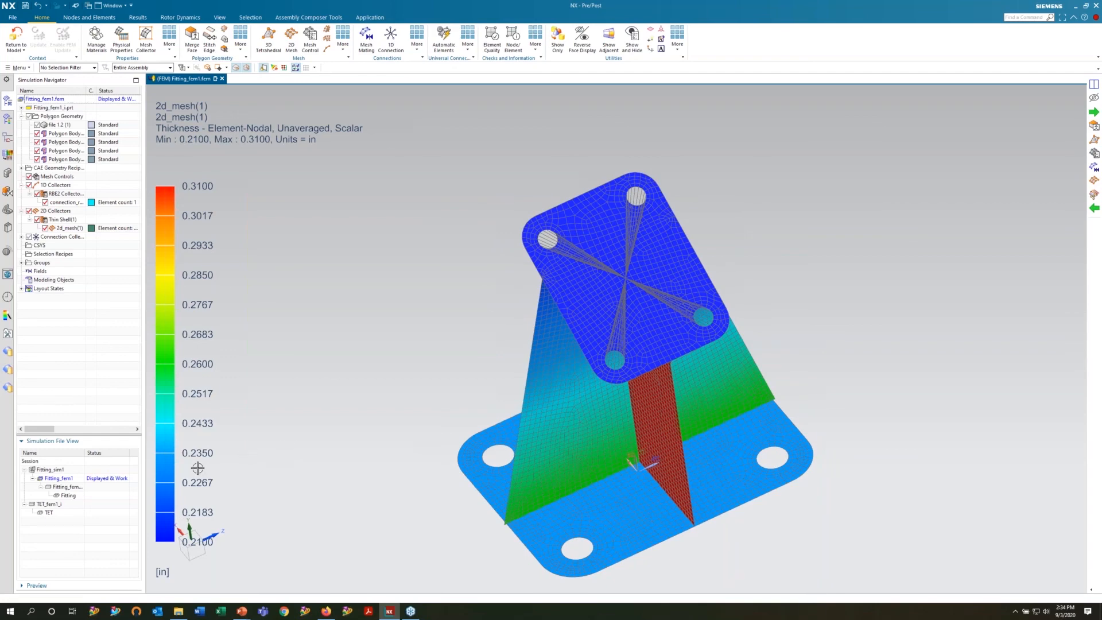
Return to the Fitting_sim1 simulation, clone Solution 1 and expand the copy's contents
double_click(57, 470)
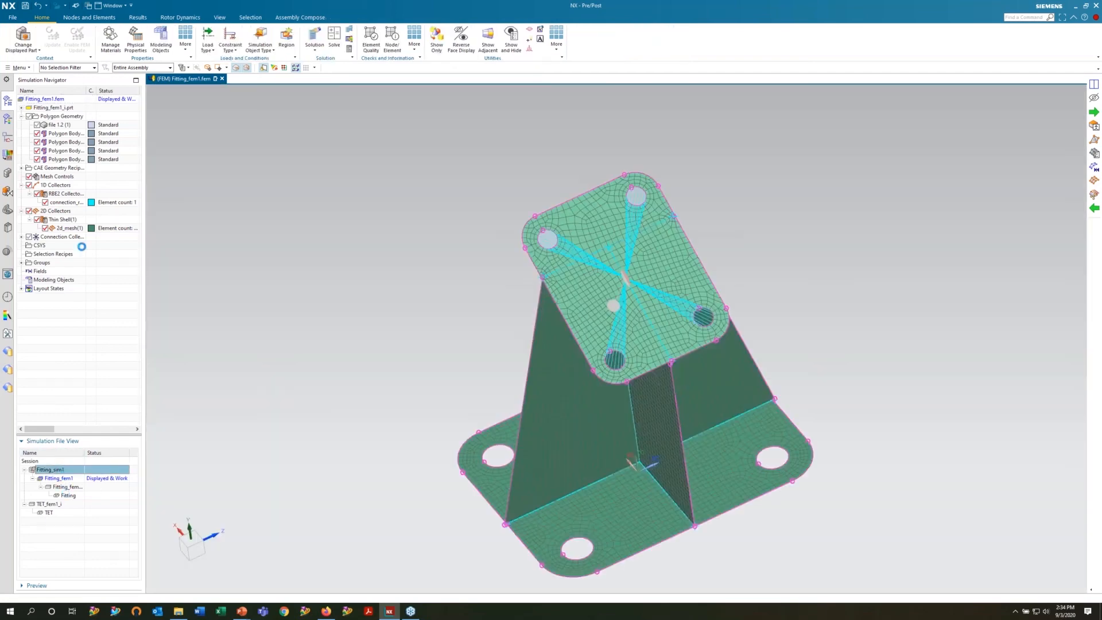
right_click(49, 306)
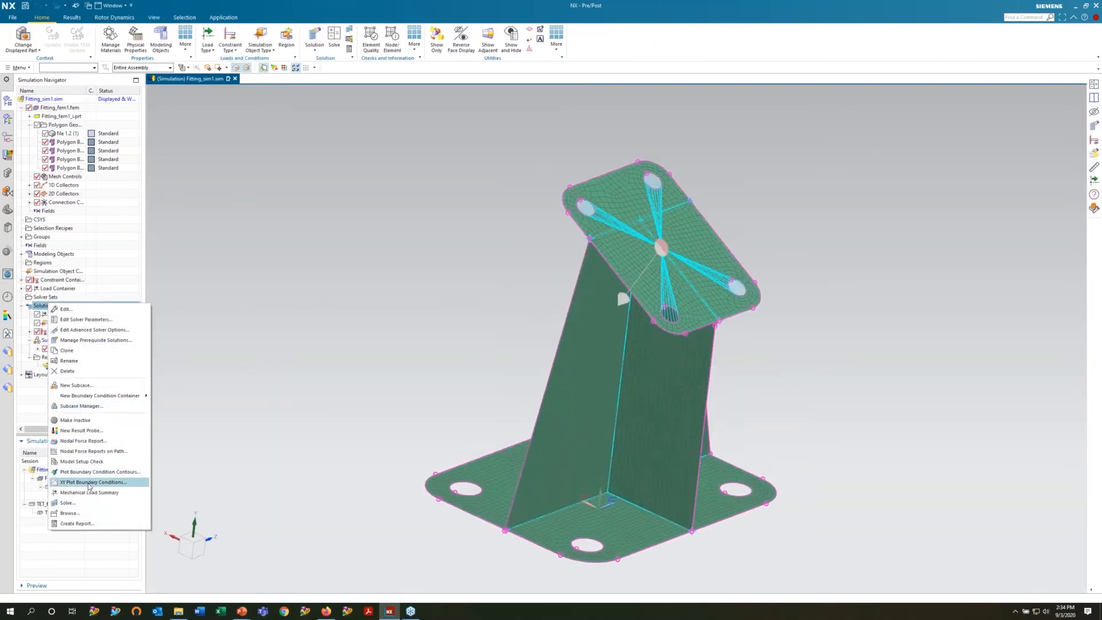
click(67, 350)
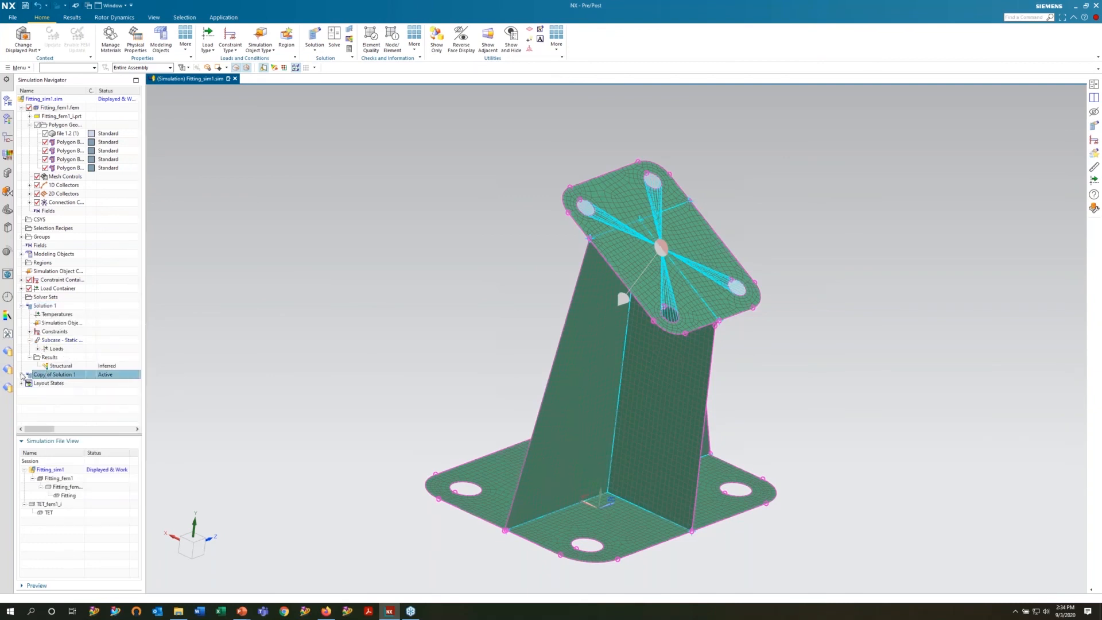
click(22, 374)
Solve Copy of Solution 1, decline the message review, and close the solver information listing
right_click(60, 366)
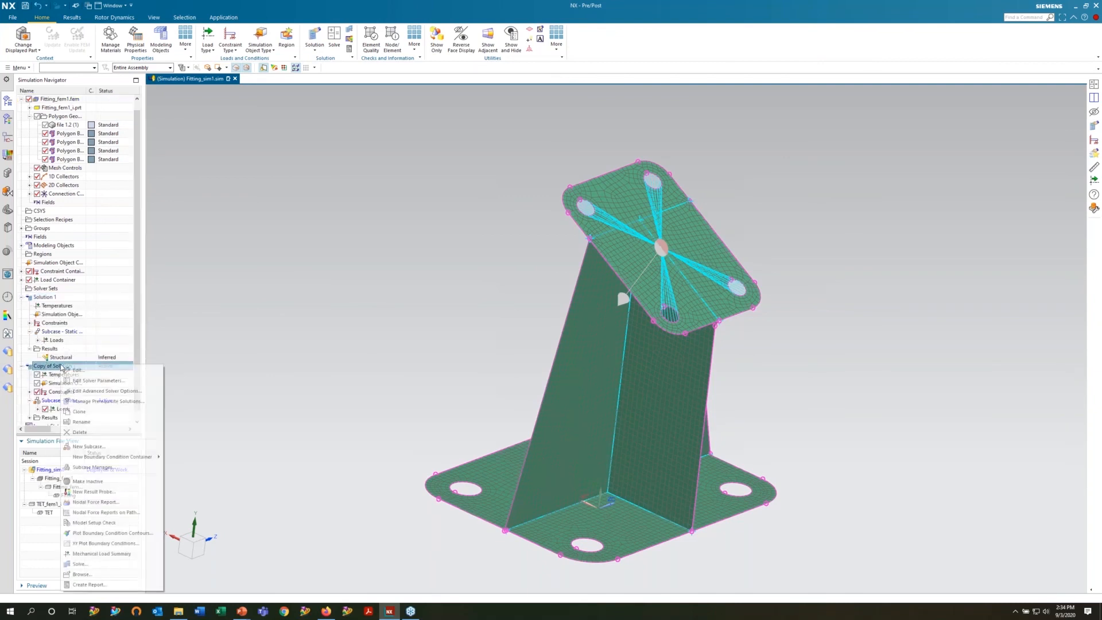
click(80, 564)
click(785, 361)
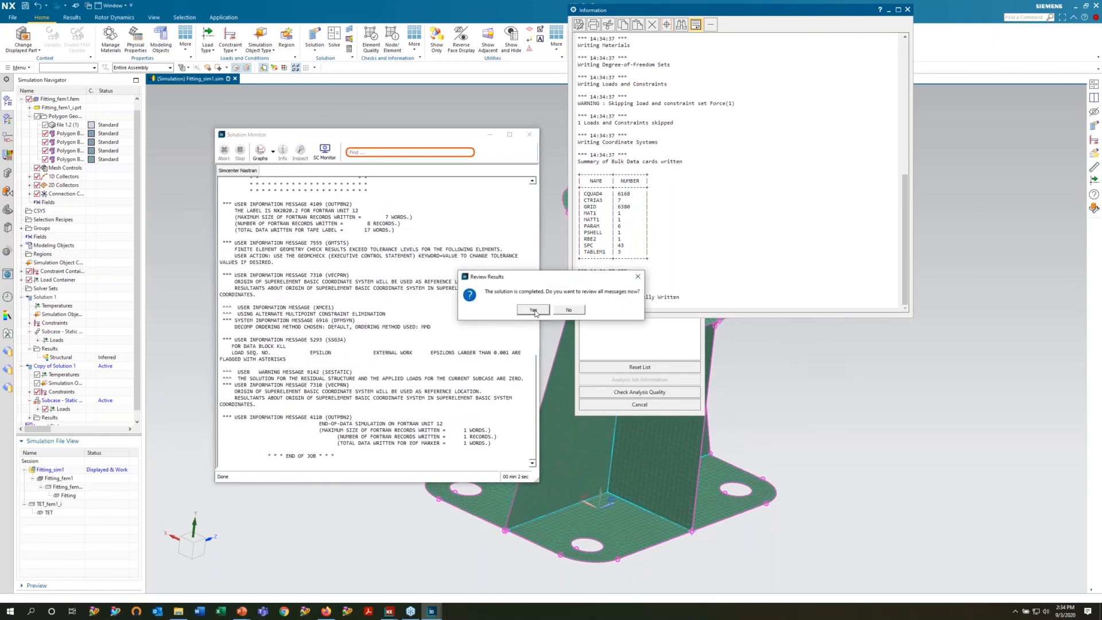
click(567, 310)
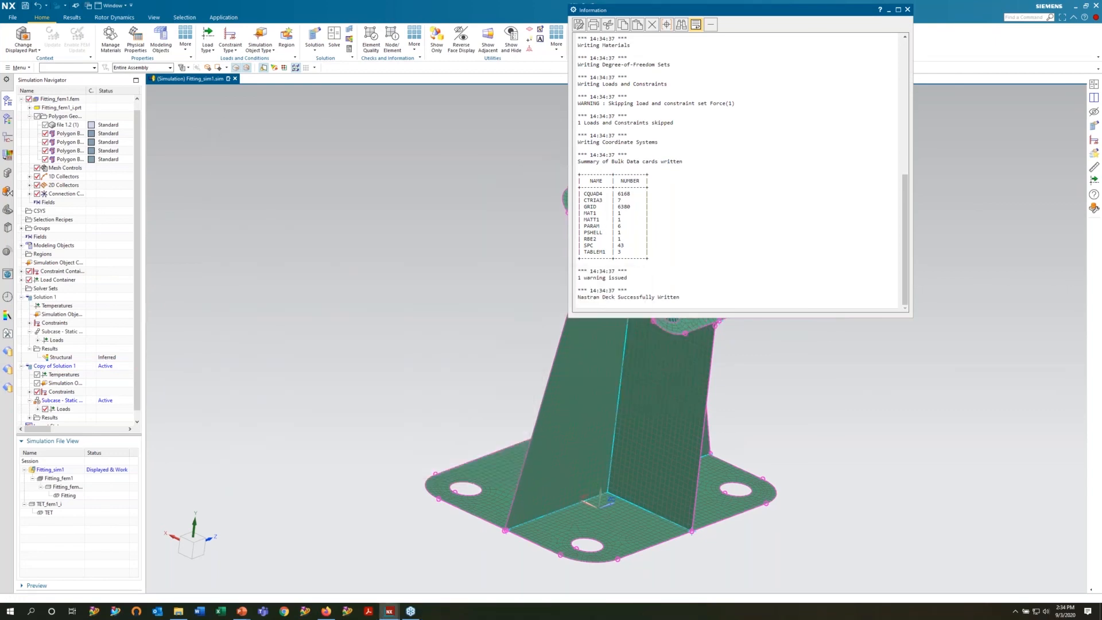
click(908, 9)
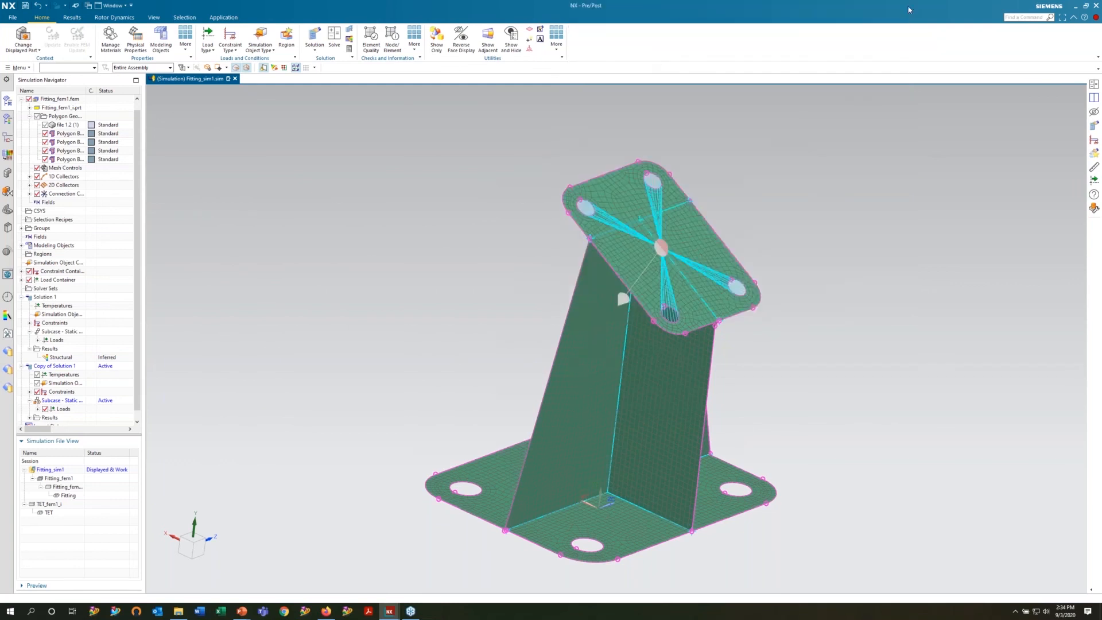
Split the display into two side-by-side views and plot Solution 1's element-nodal Von-Mises stress in the first view
click(72, 17)
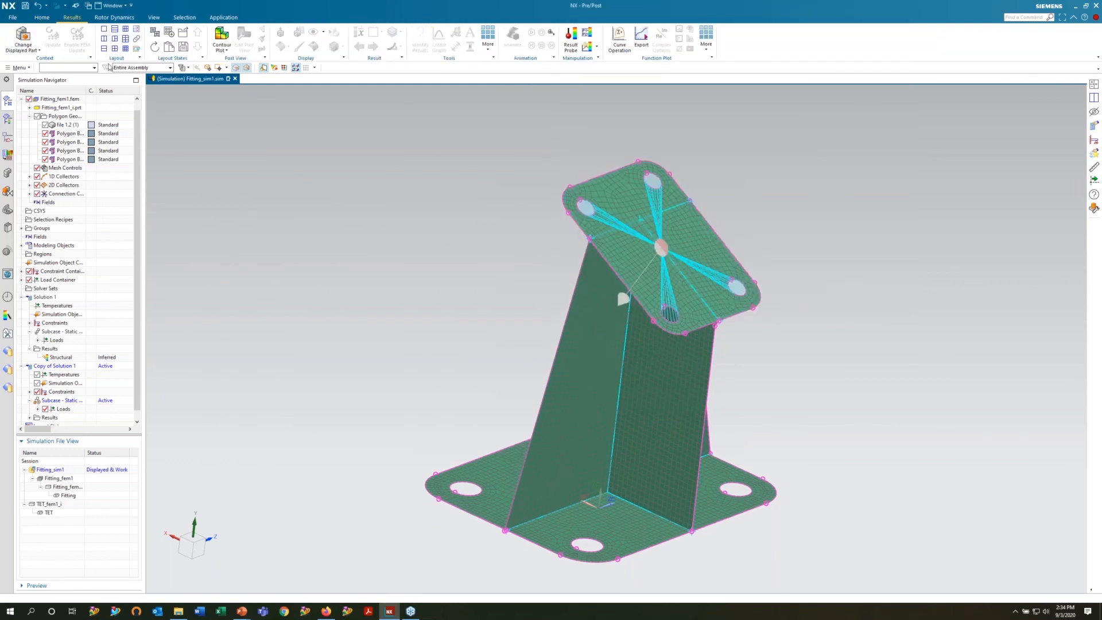
click(109, 39)
scroll(37, 354, down, 1)
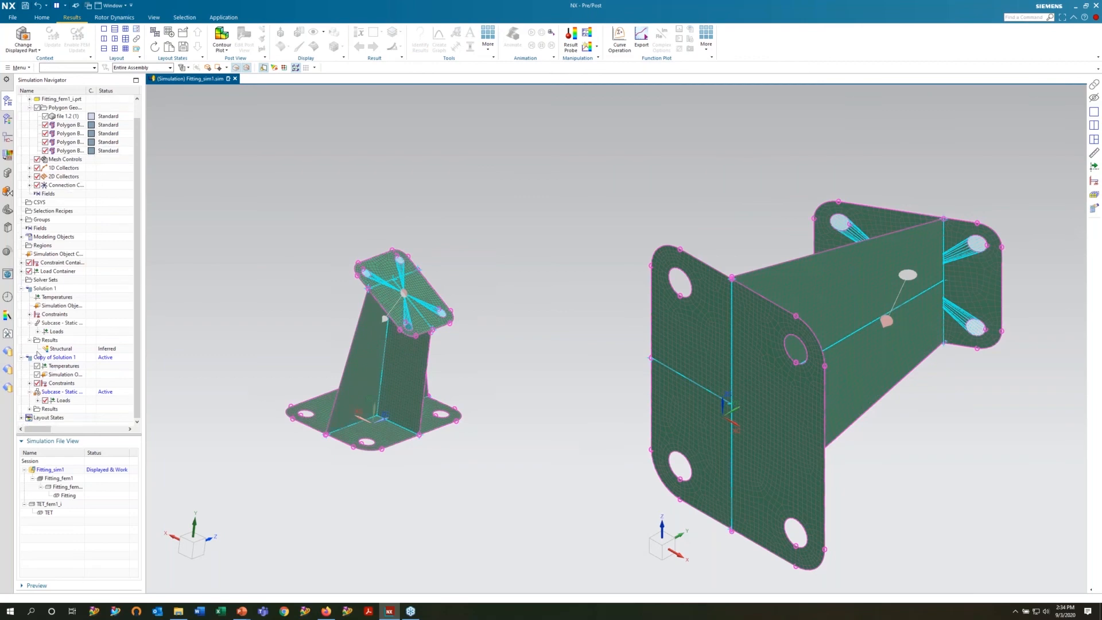
double_click(57, 349)
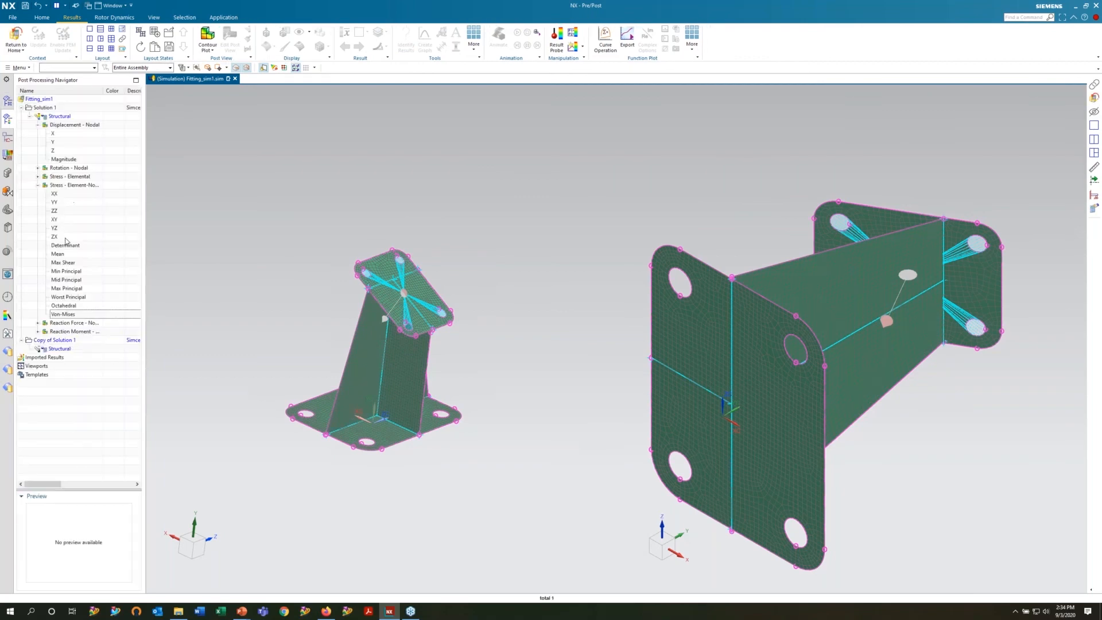
double_click(63, 314)
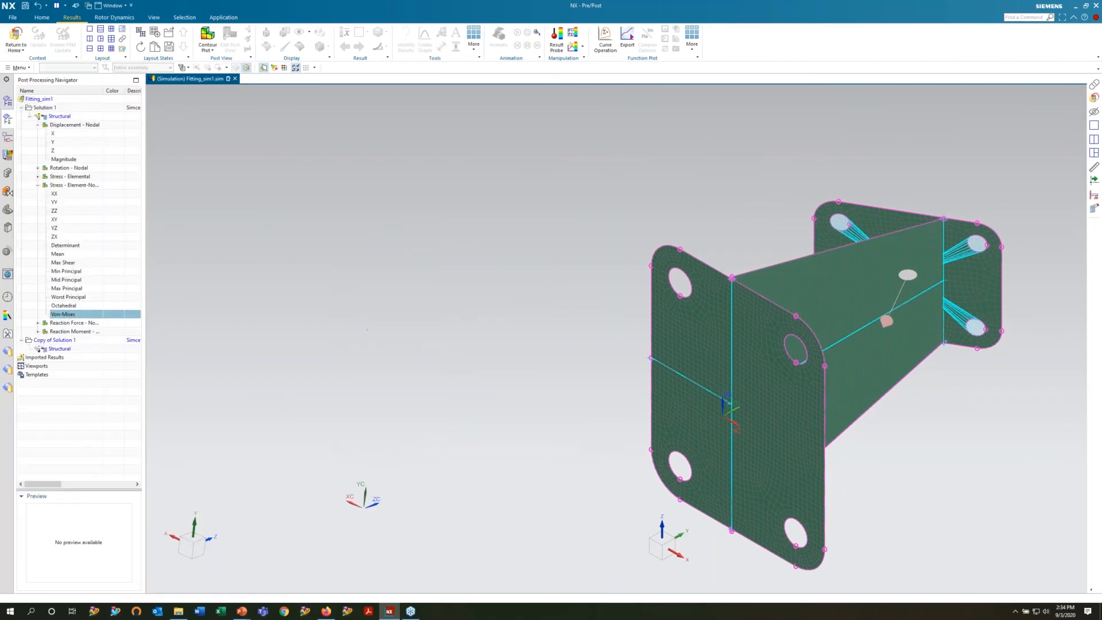
Load the results of Copy of Solution 1 and plot its element-nodal Von-Mises stress in the second view
double_click(56, 349)
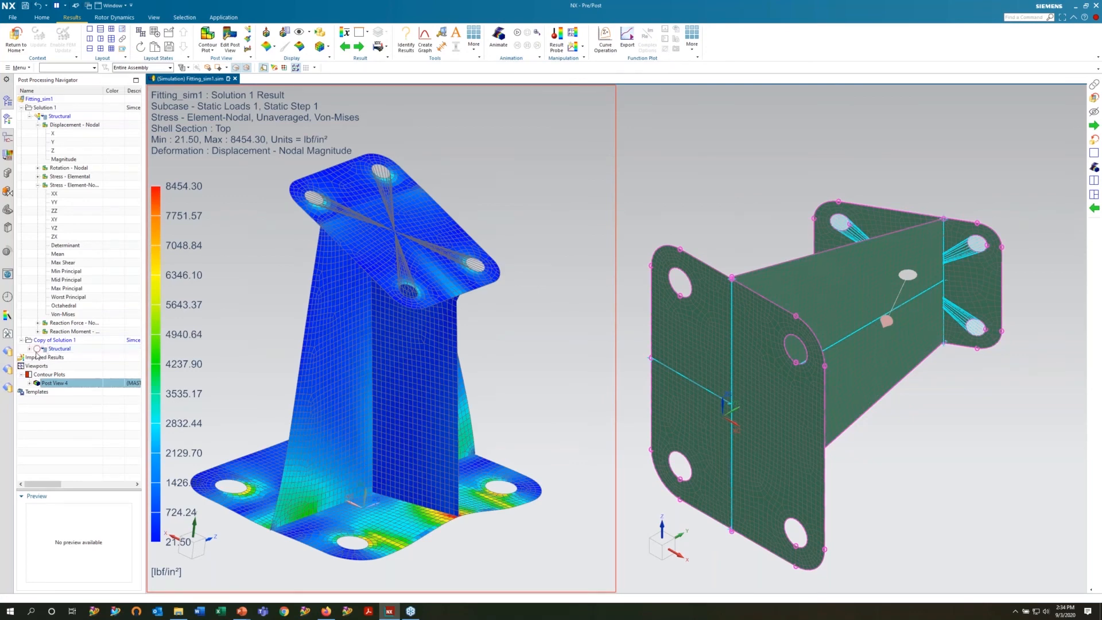
click(38, 383)
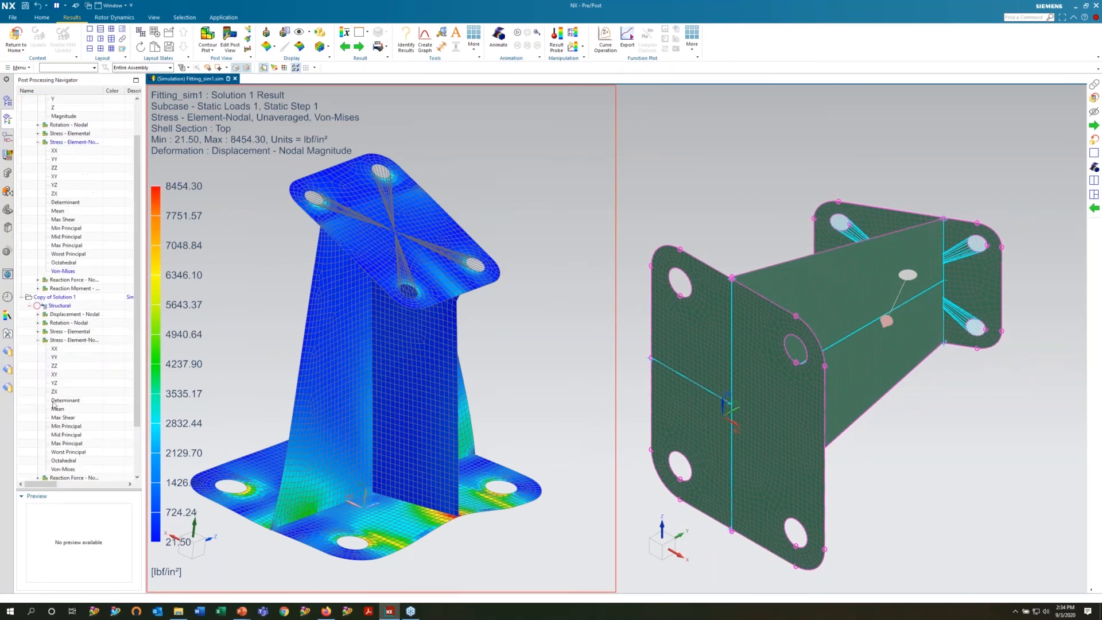
click(78, 469)
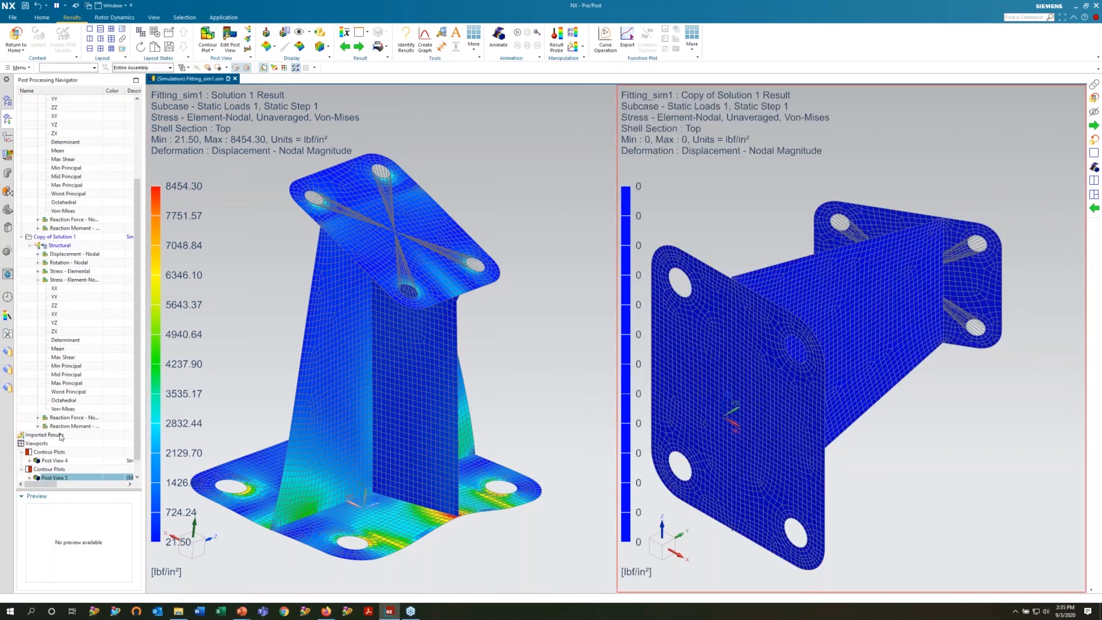
right_click(64, 410)
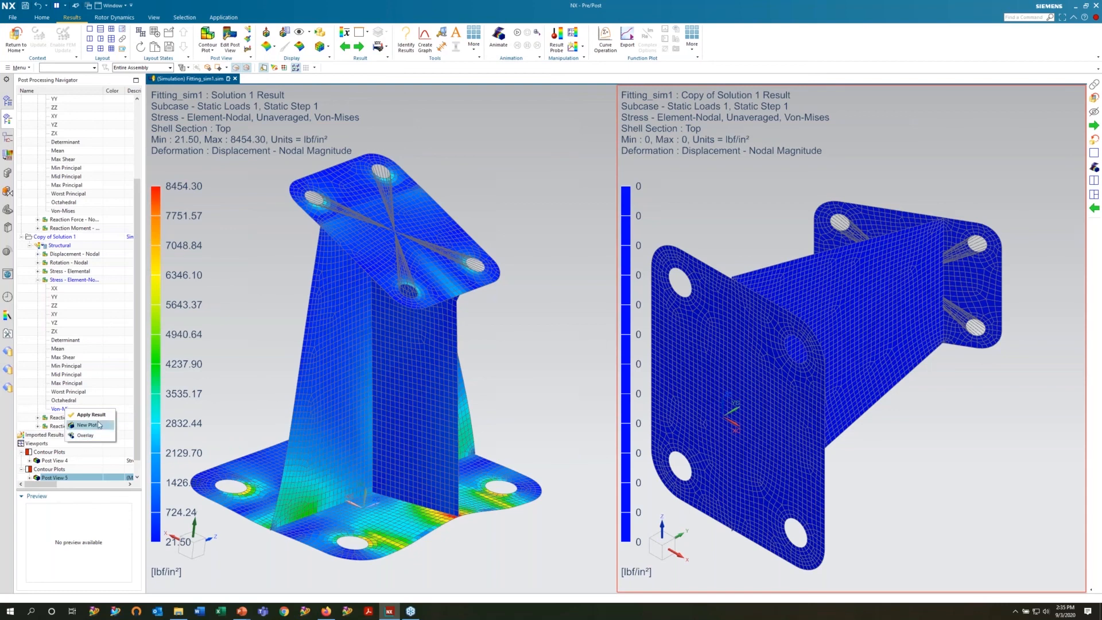
click(100, 425)
middle_drag(706, 345, 743, 334)
Check the constraints and loads listed under Copy of Solution 1 in the simulation tree, then collapse it
click(7, 101)
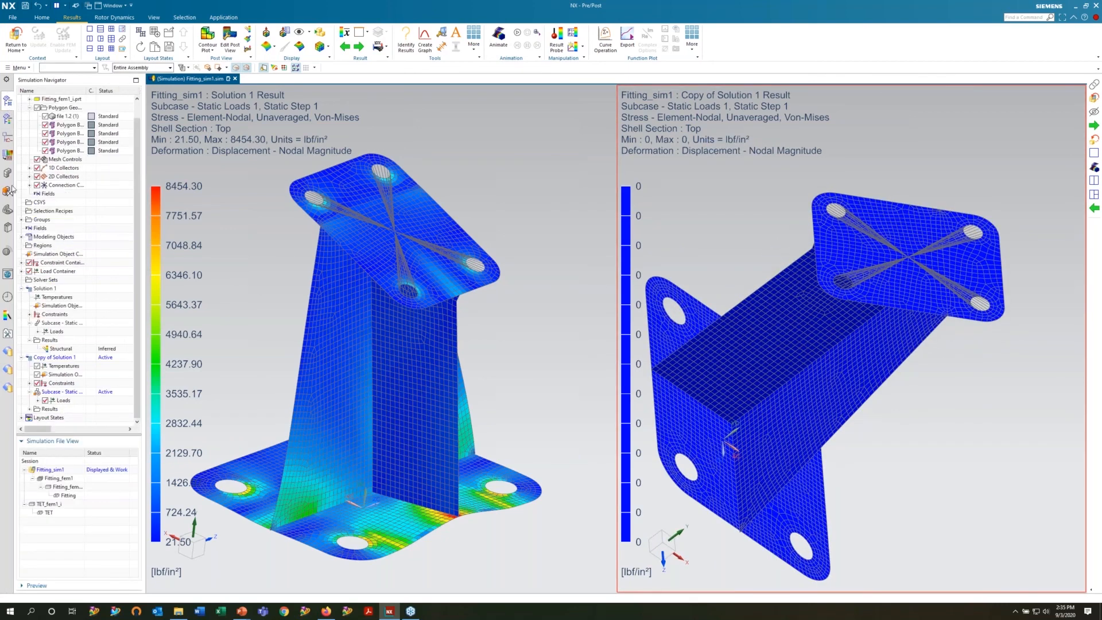
click(29, 383)
click(30, 384)
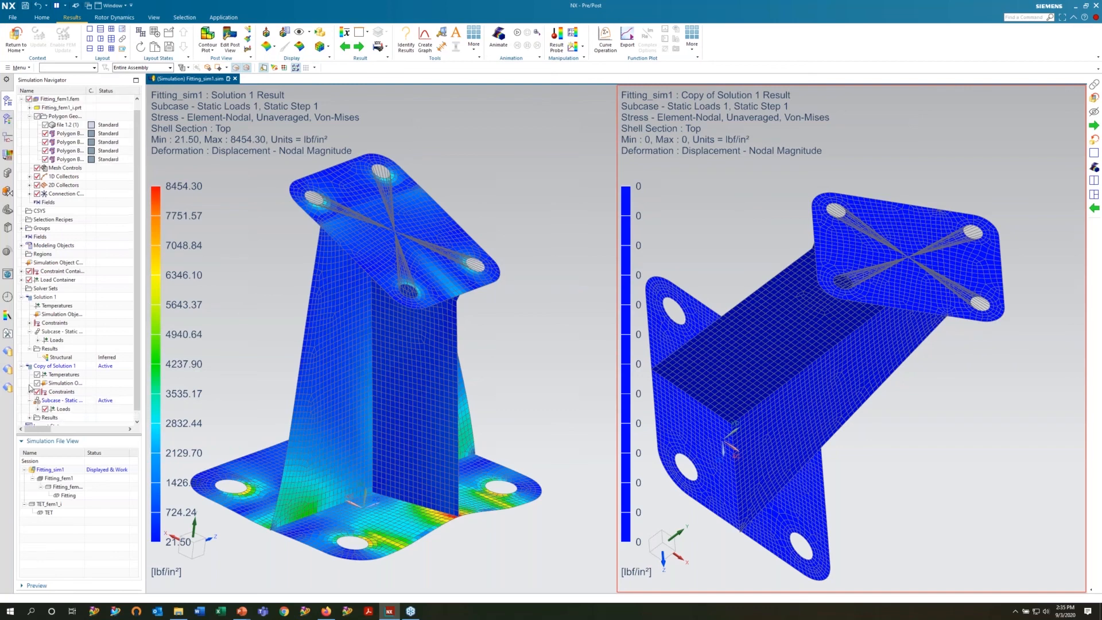
click(21, 366)
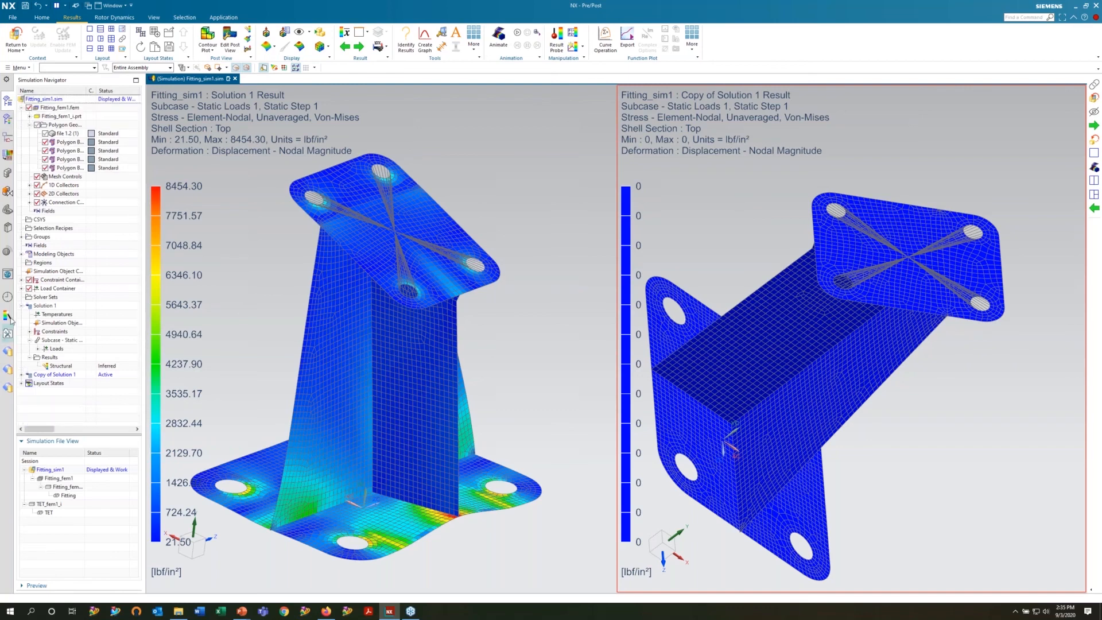
Leave the stress results display and restore a single view of the simulation model
click(10, 39)
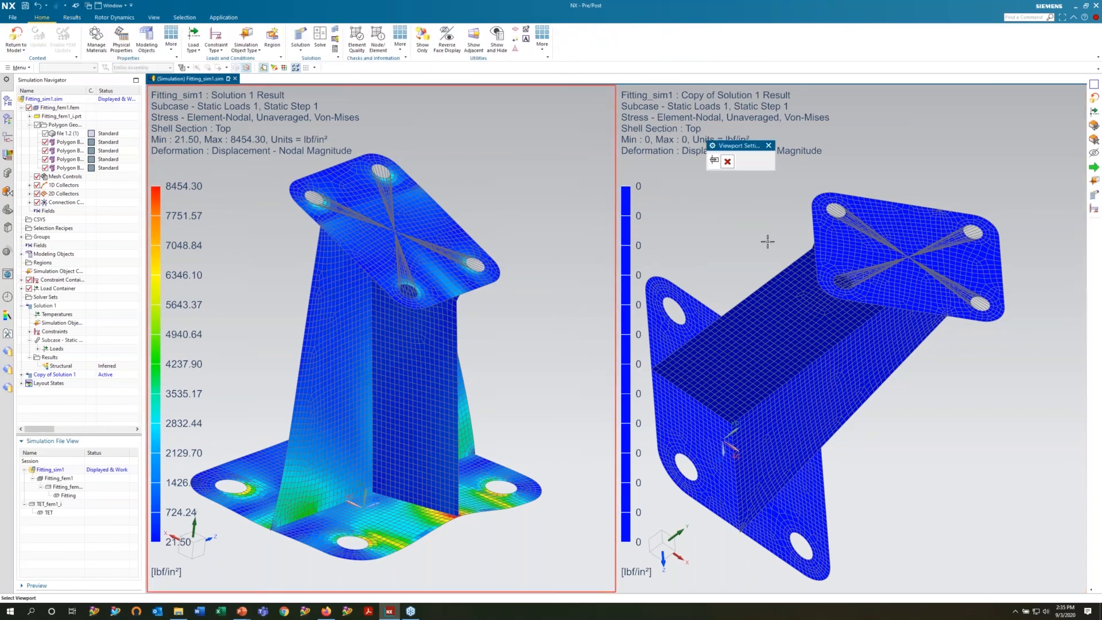
click(79, 19)
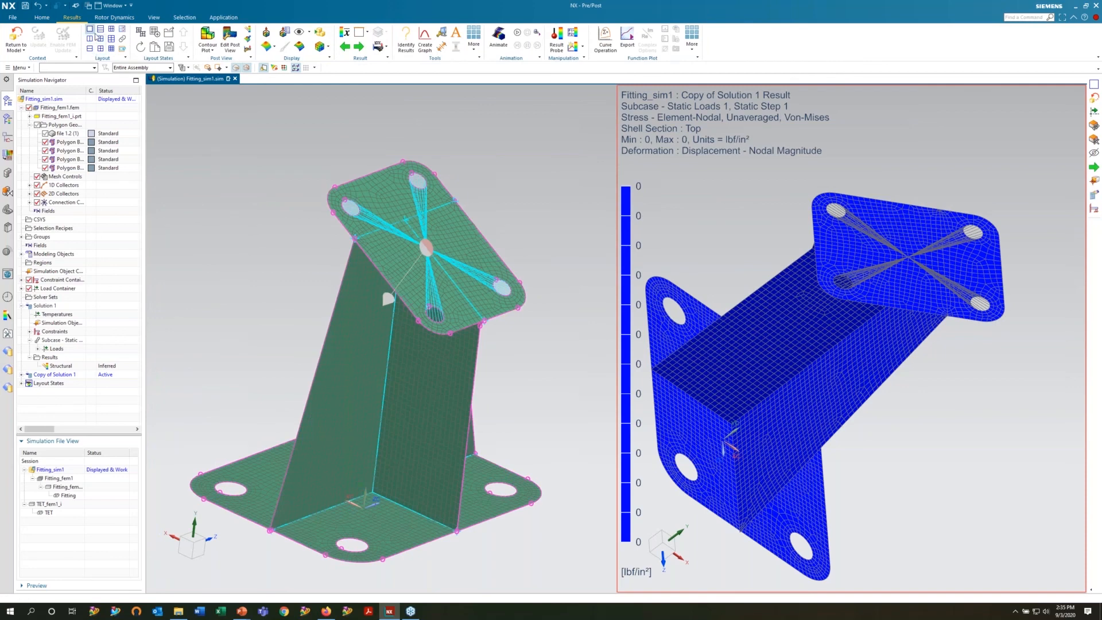
click(104, 28)
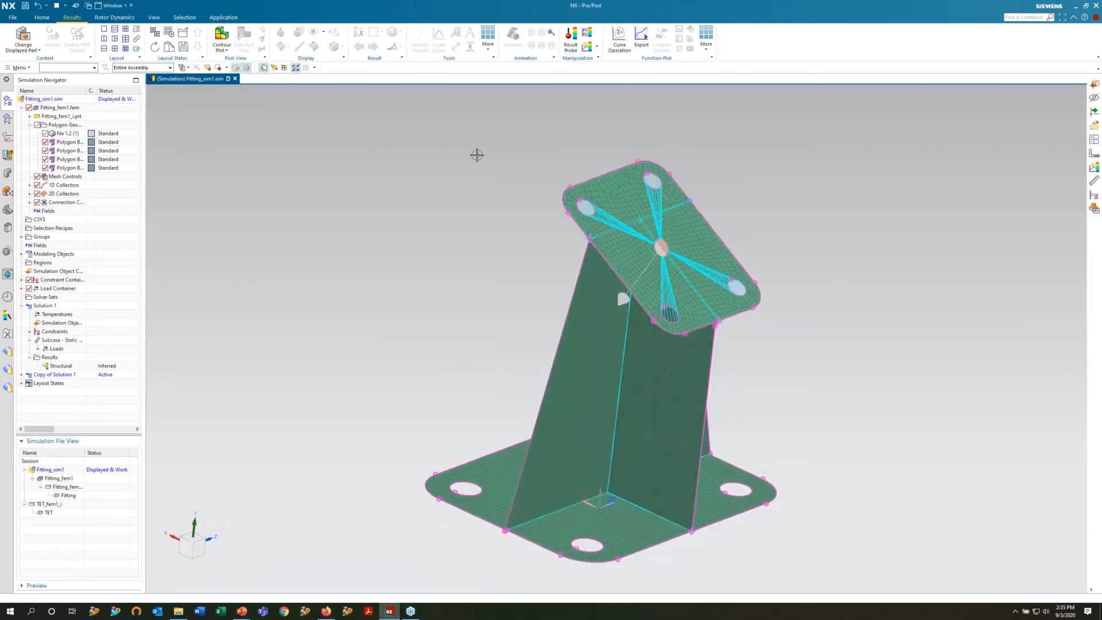
middle_drag(659, 274, 481, 514)
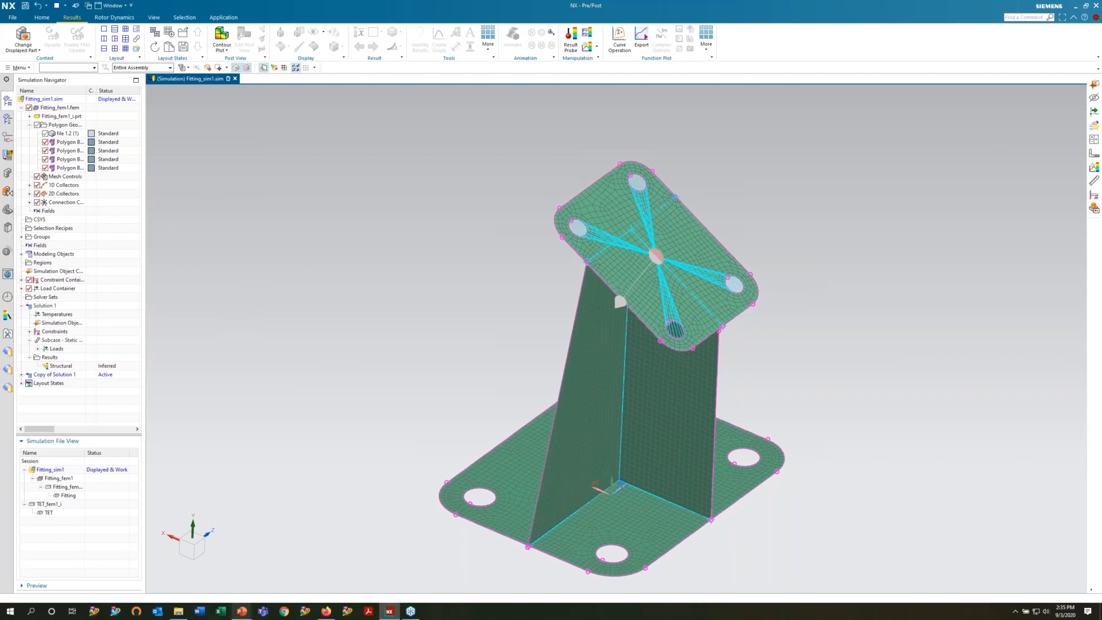
Switch to the PowerPoint slide show at the Notable Take-Aways slide
click(244, 612)
click(458, 256)
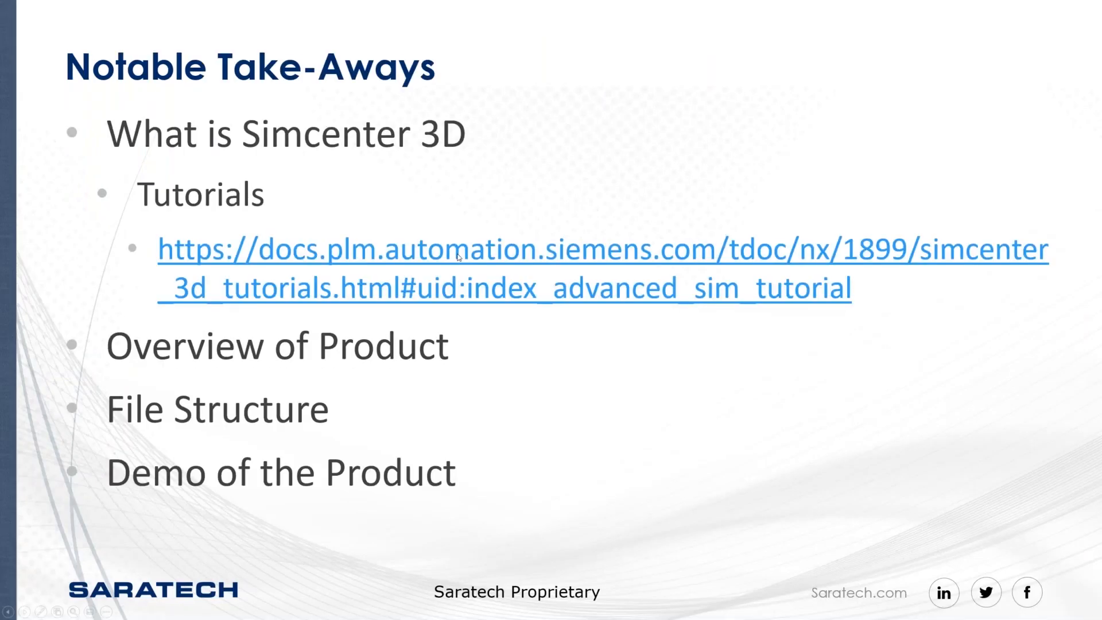